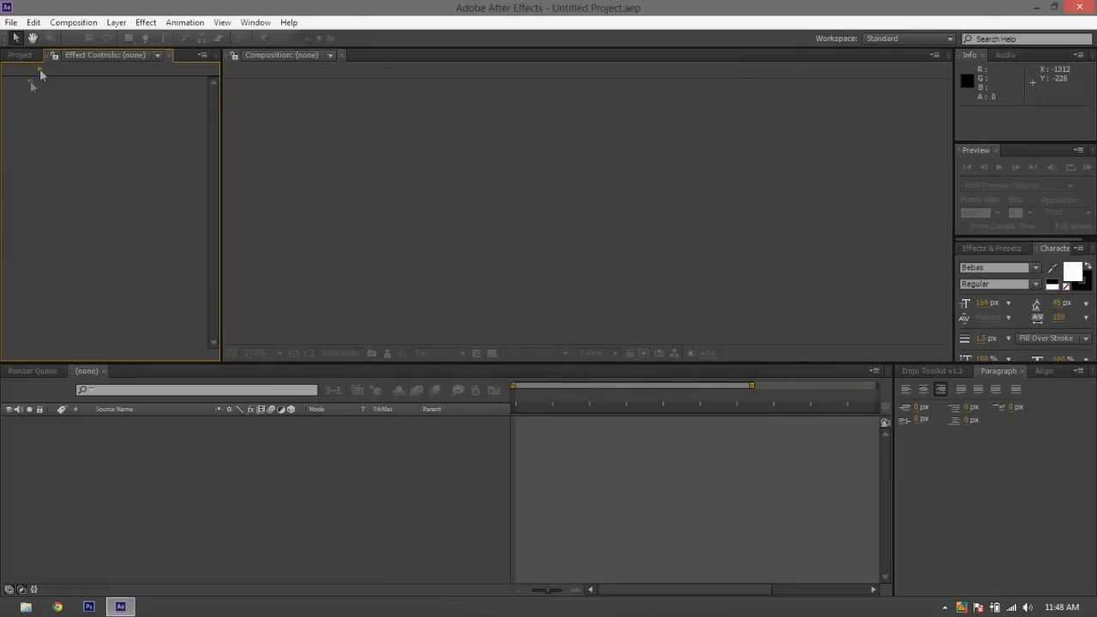
Create a new composition named MoGraphs with the HDTV 1080 24 preset and a 10-second duration
click(75, 23)
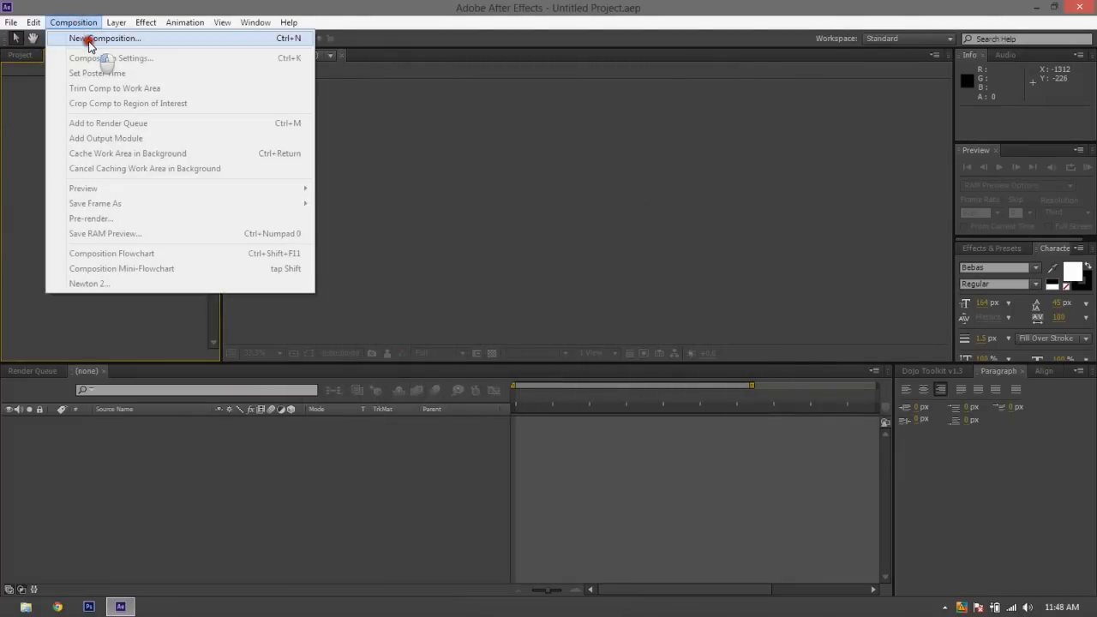
click(89, 38)
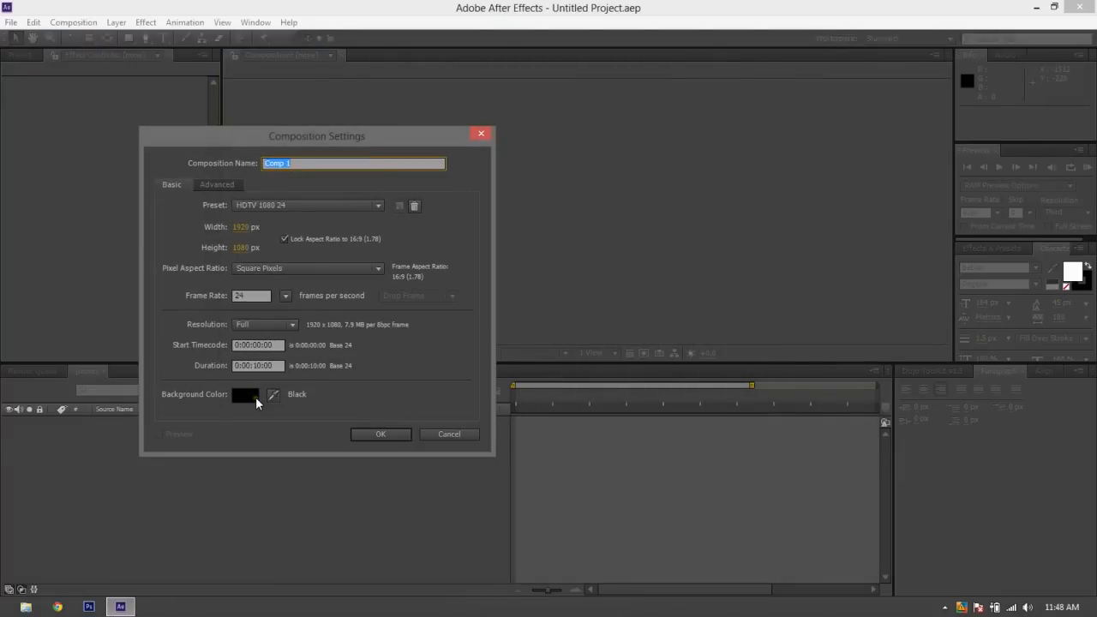
text(MoGraphs)
click(374, 417)
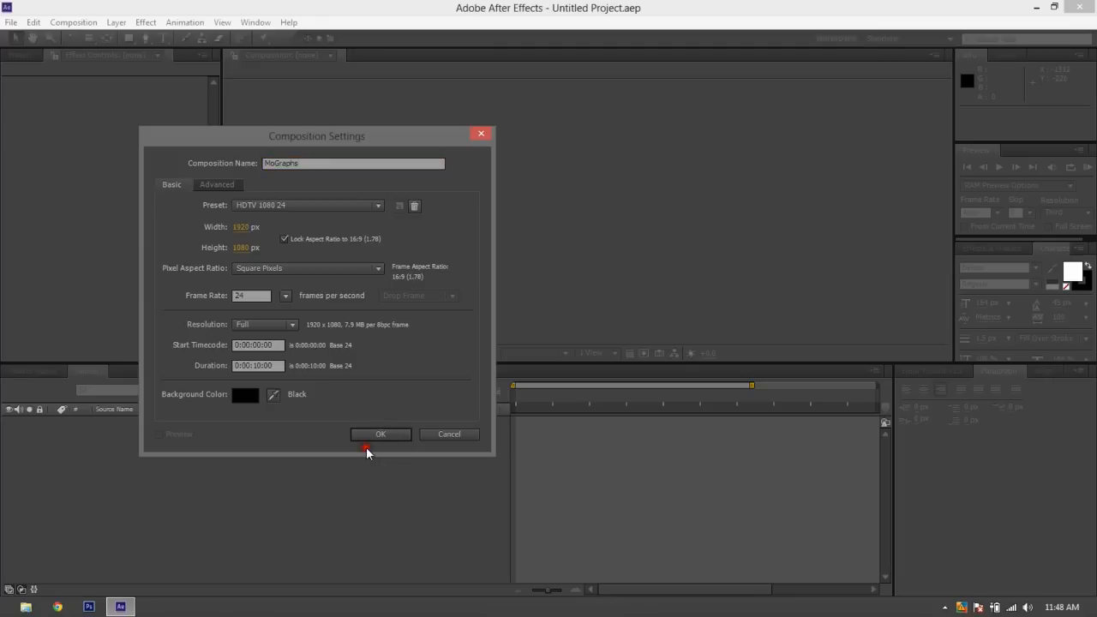
click(379, 434)
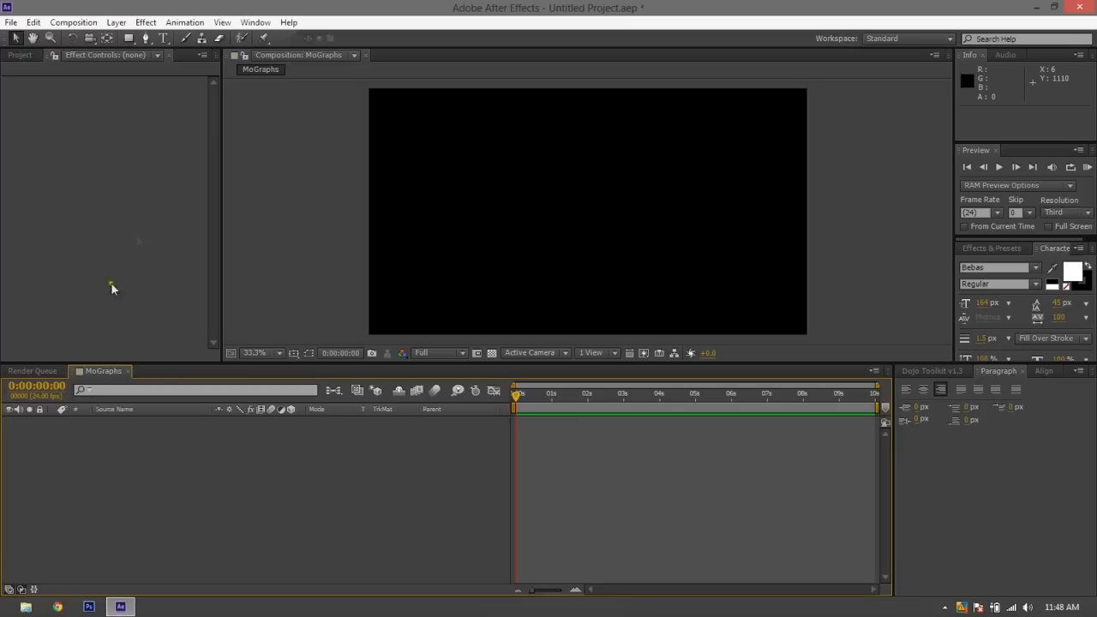
Add a rectangle shape filling the whole frame and change its fill type to Radial Gradient
click(127, 40)
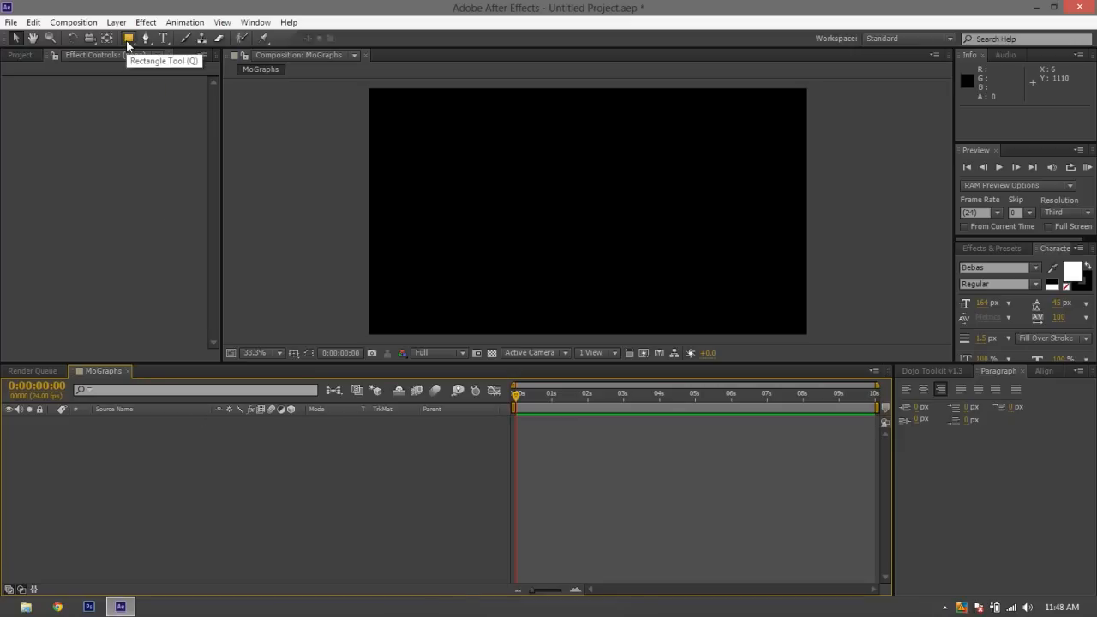
double_click(126, 39)
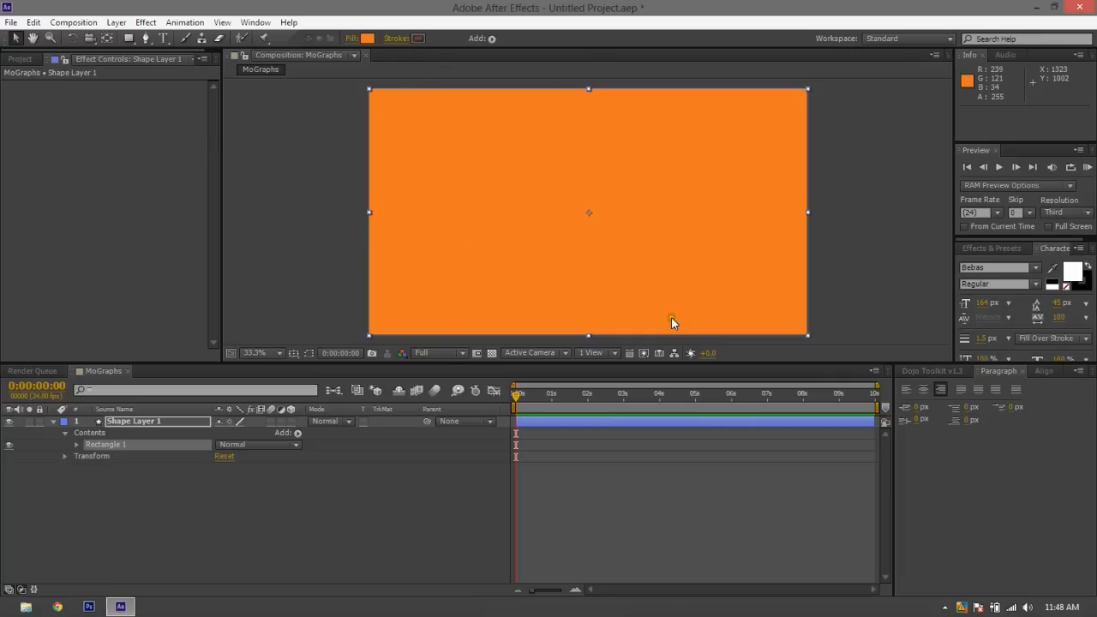
click(355, 38)
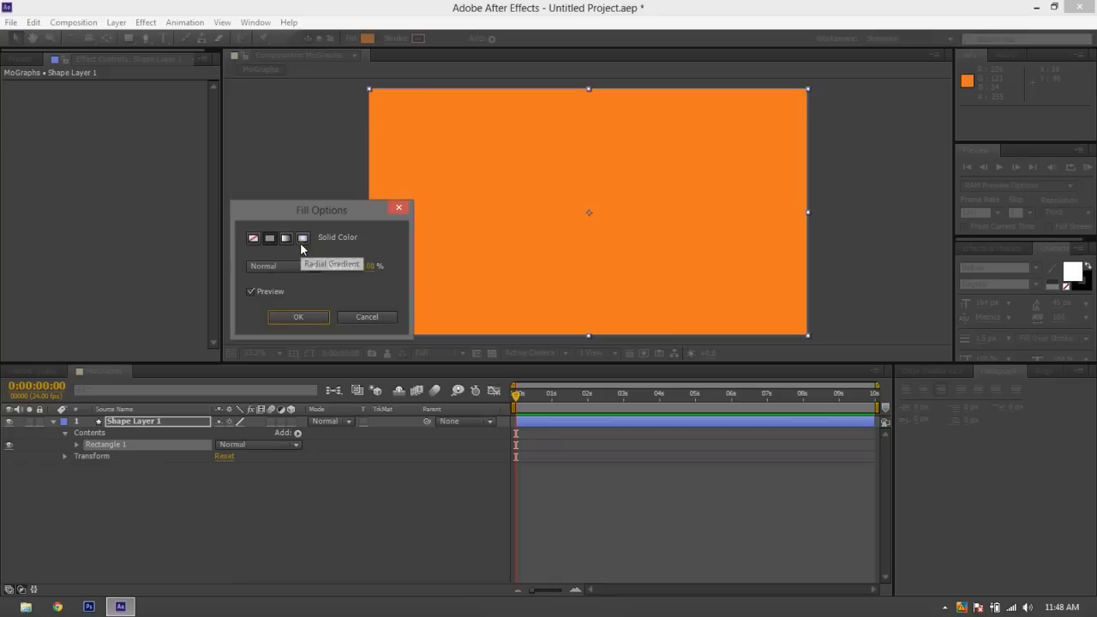
click(302, 239)
click(300, 317)
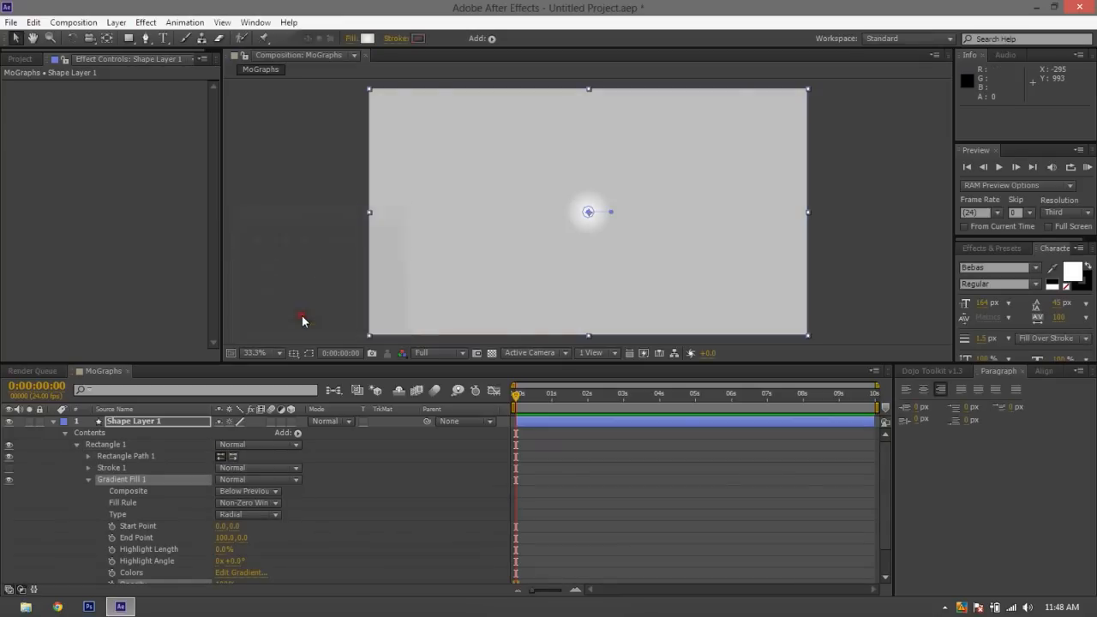
Inspect the start and end color stops of the background rectangle's radial gradient, accepting the existing colors
click(316, 264)
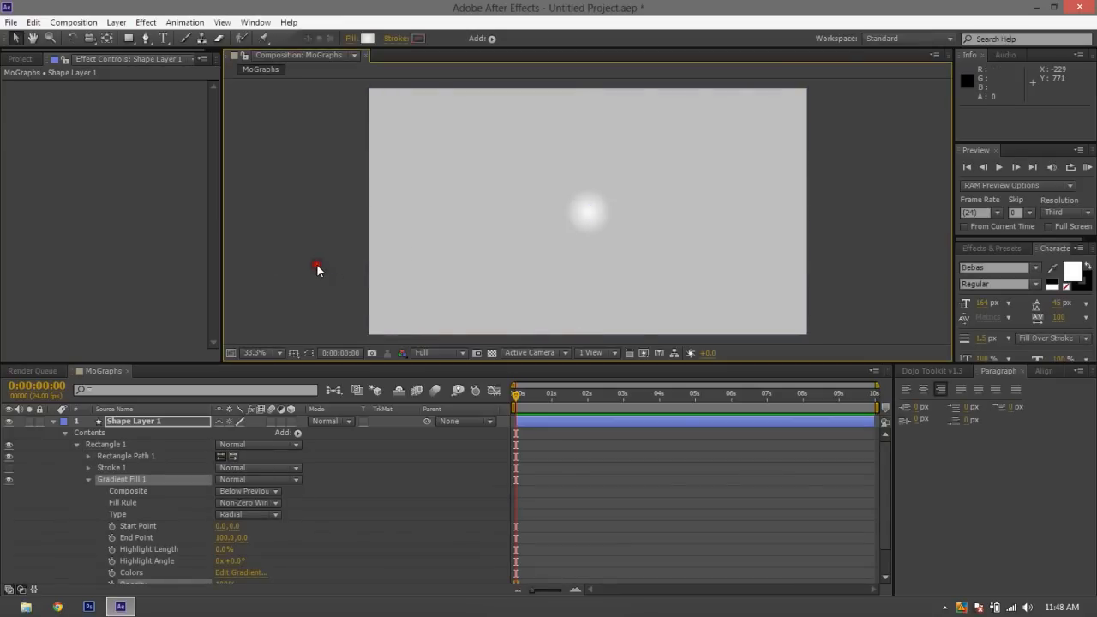
click(434, 228)
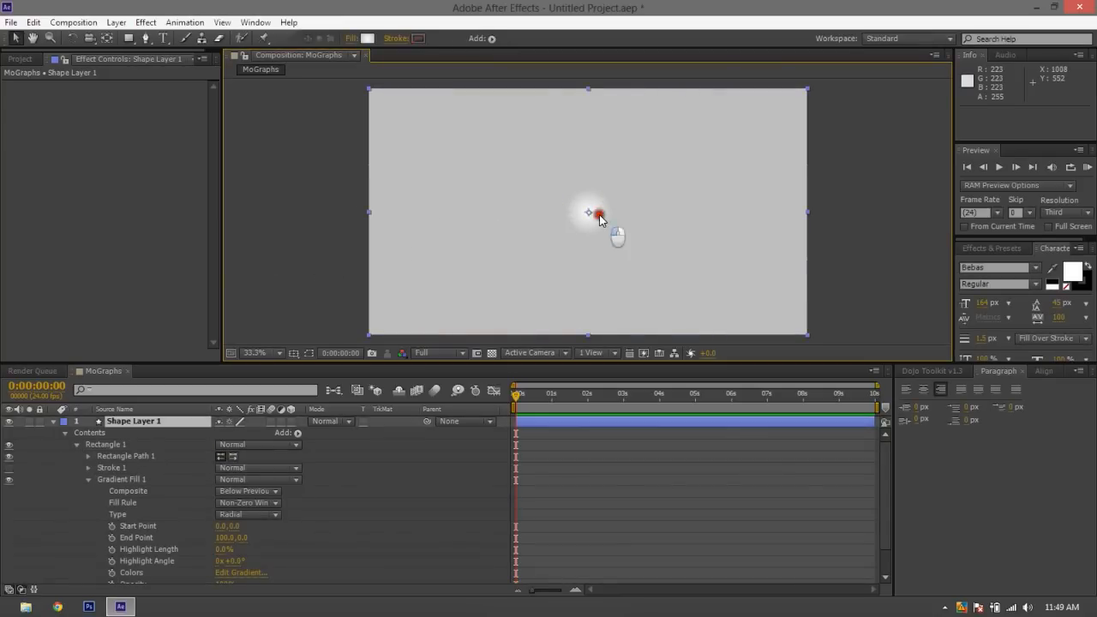
click(368, 38)
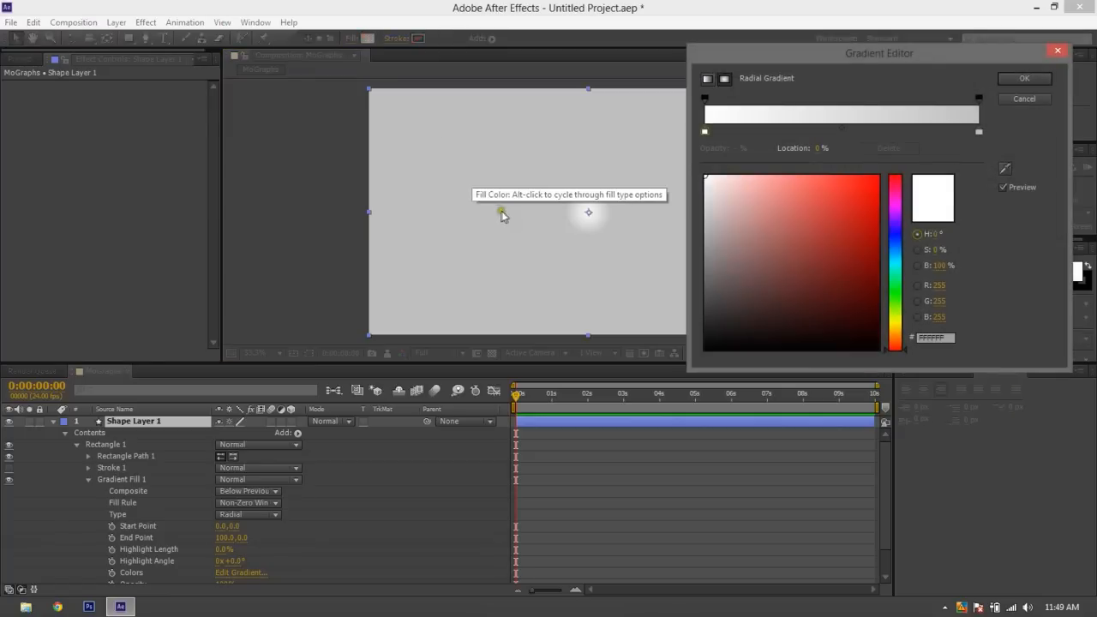
click(691, 130)
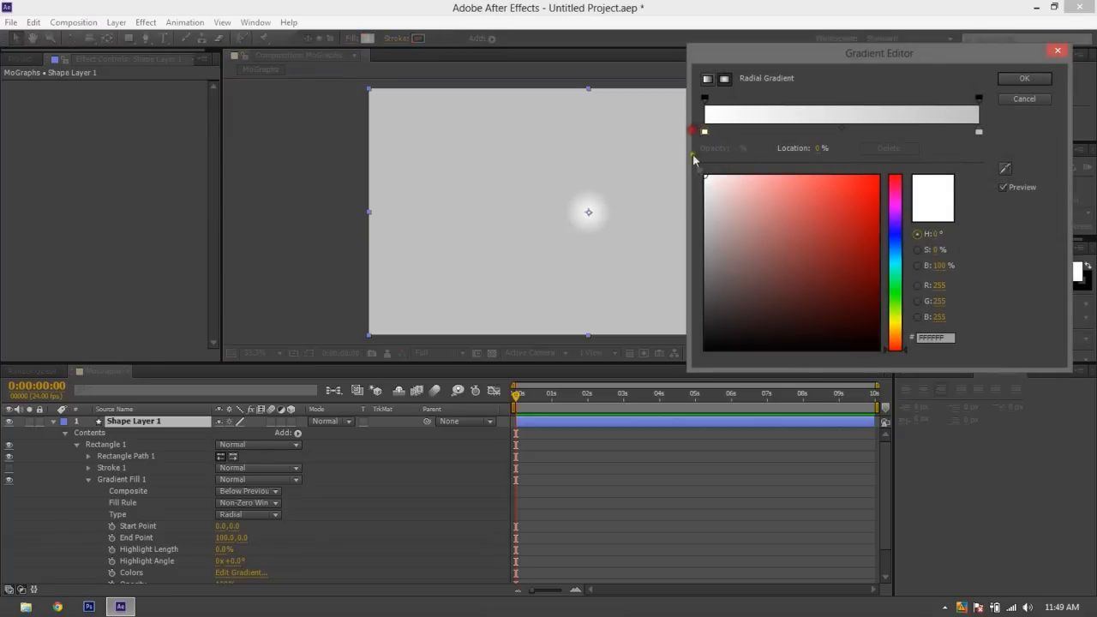
click(979, 133)
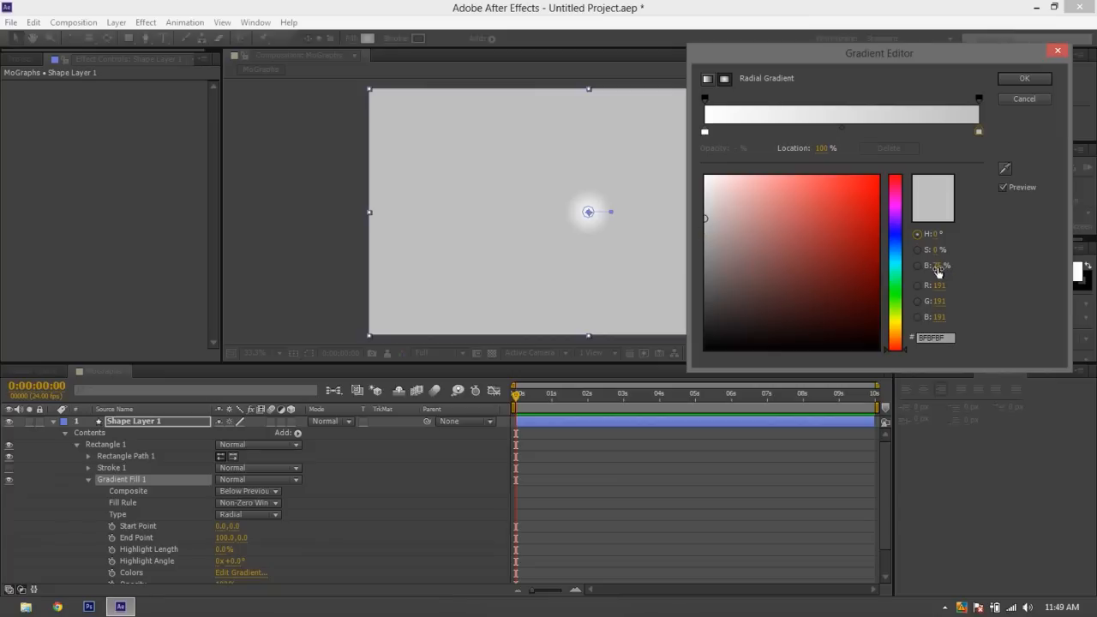
click(1020, 79)
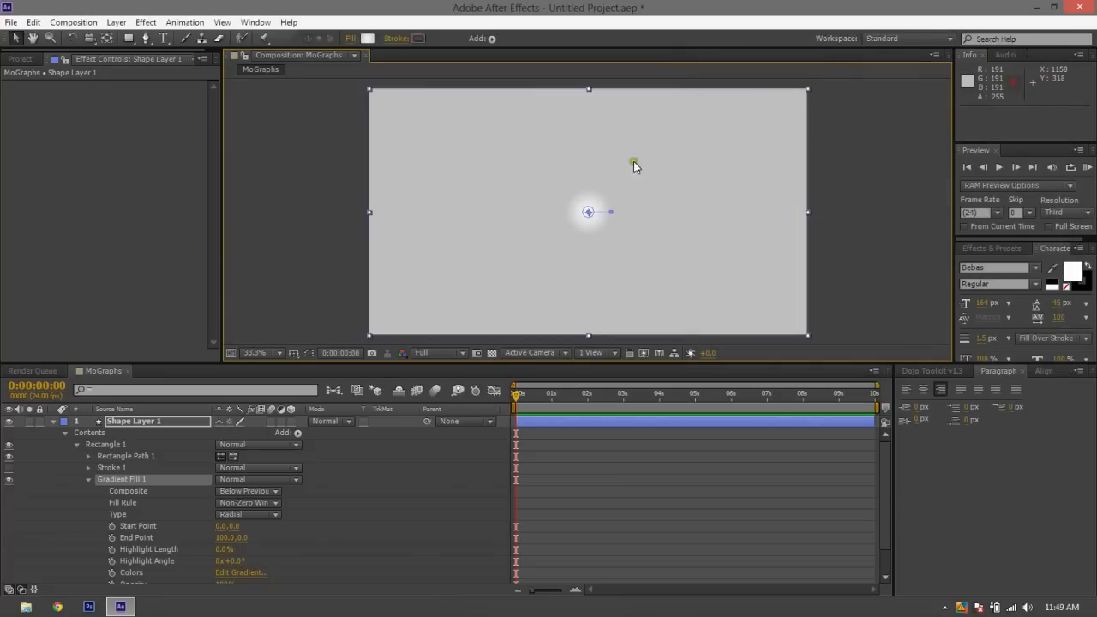
Extend the radial gradient's end point to the frame's upper-right corner, at about 970, -543, and collapse the layer's properties
drag(611, 212, 812, 91)
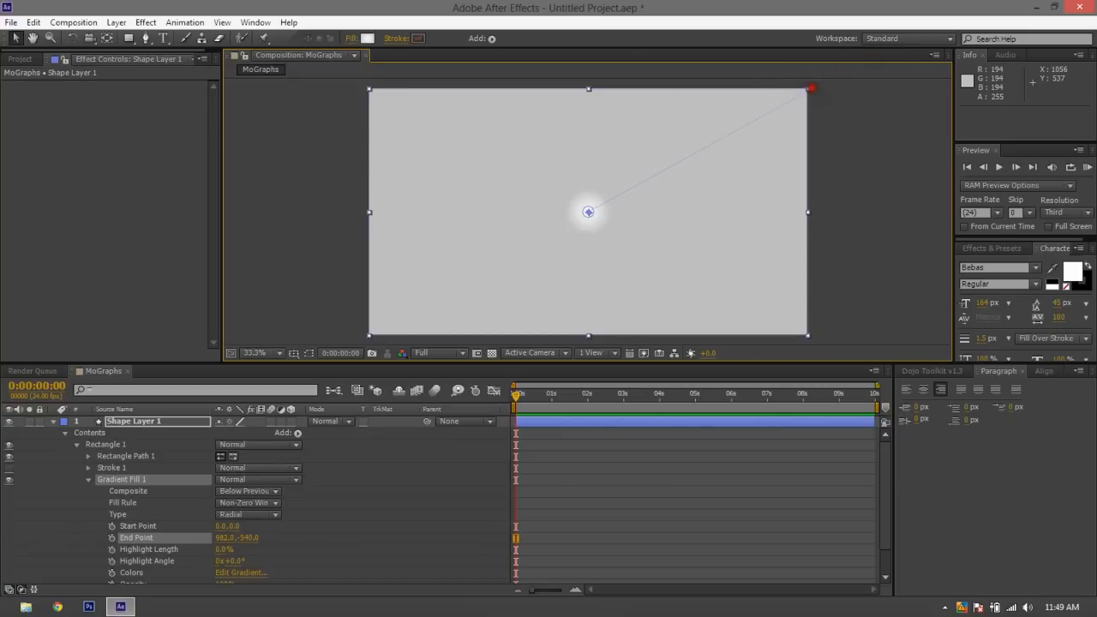
click(844, 194)
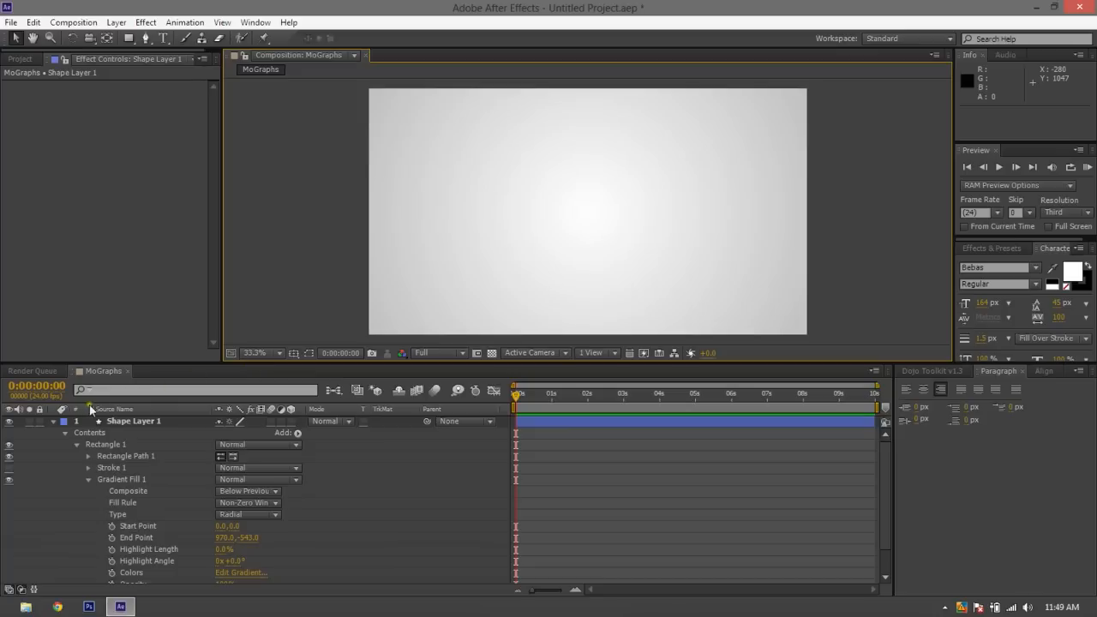
click(52, 423)
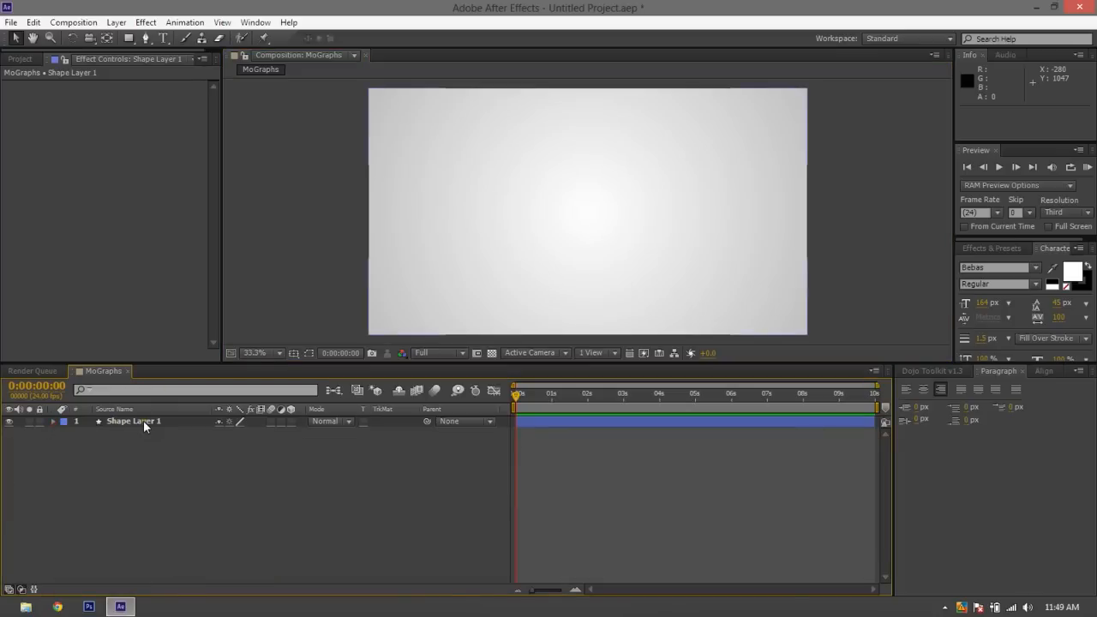
Rename the background shape layer as BG and lock it against further edits
click(124, 422)
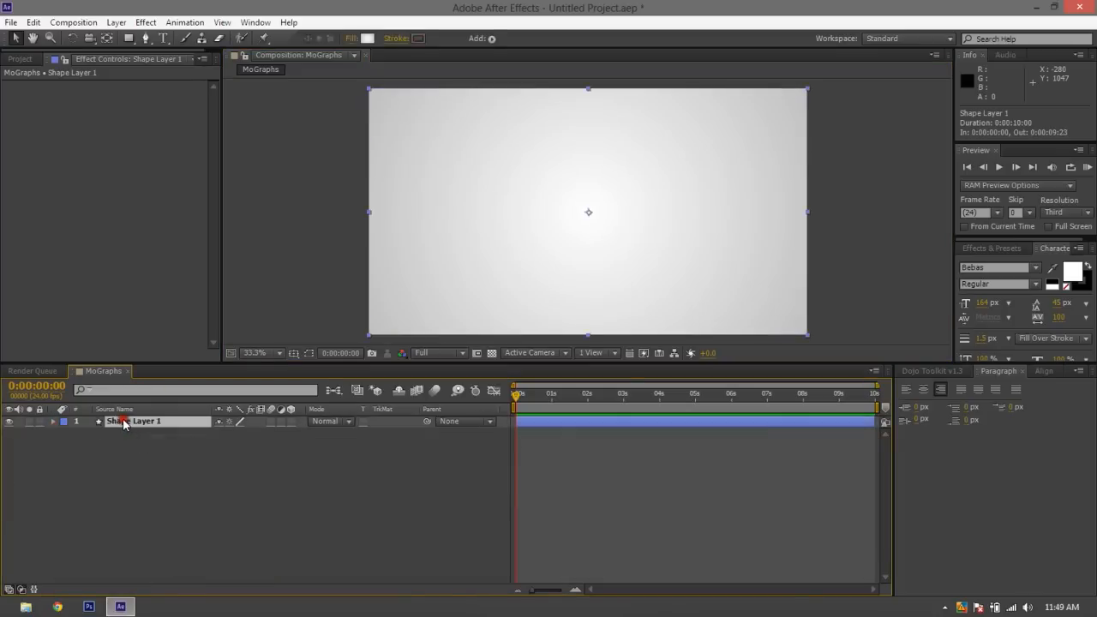
key(Return)
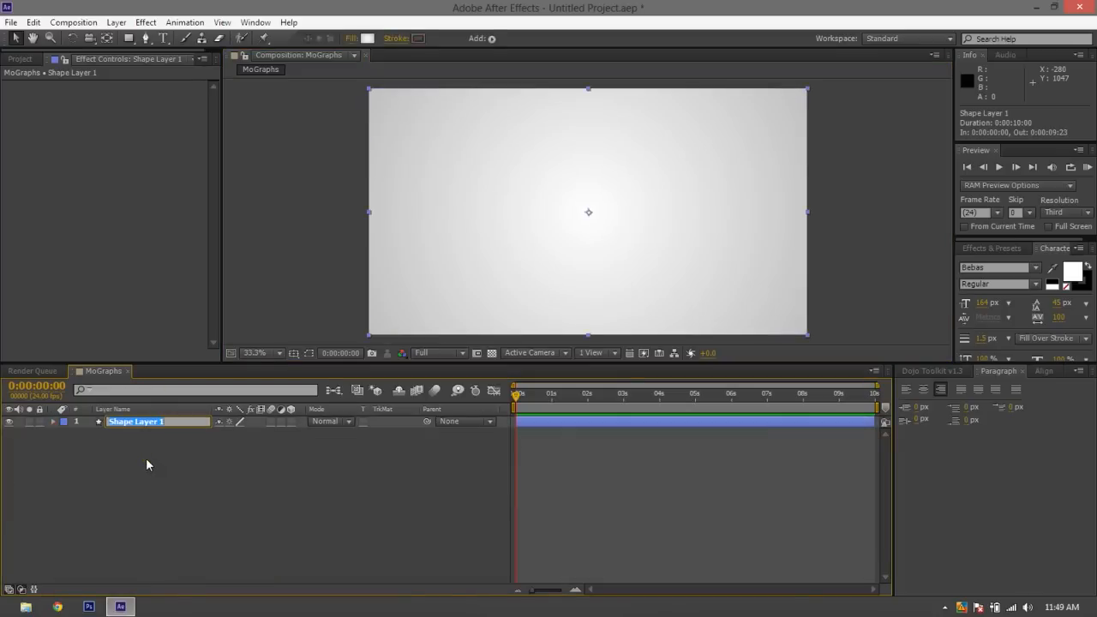
text(BG)
click(129, 453)
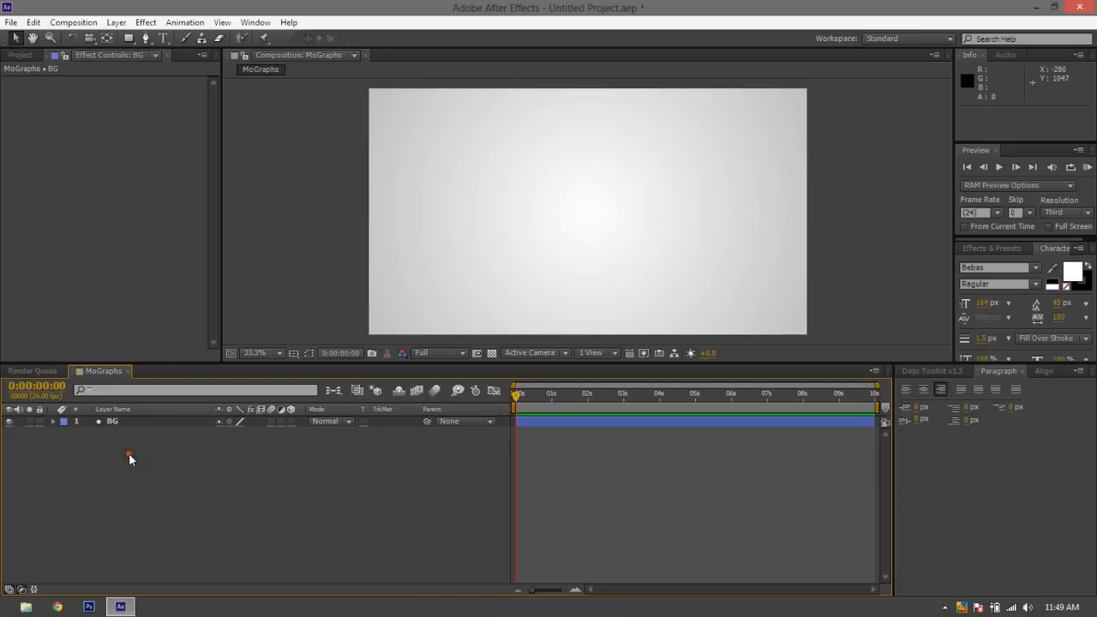
click(39, 420)
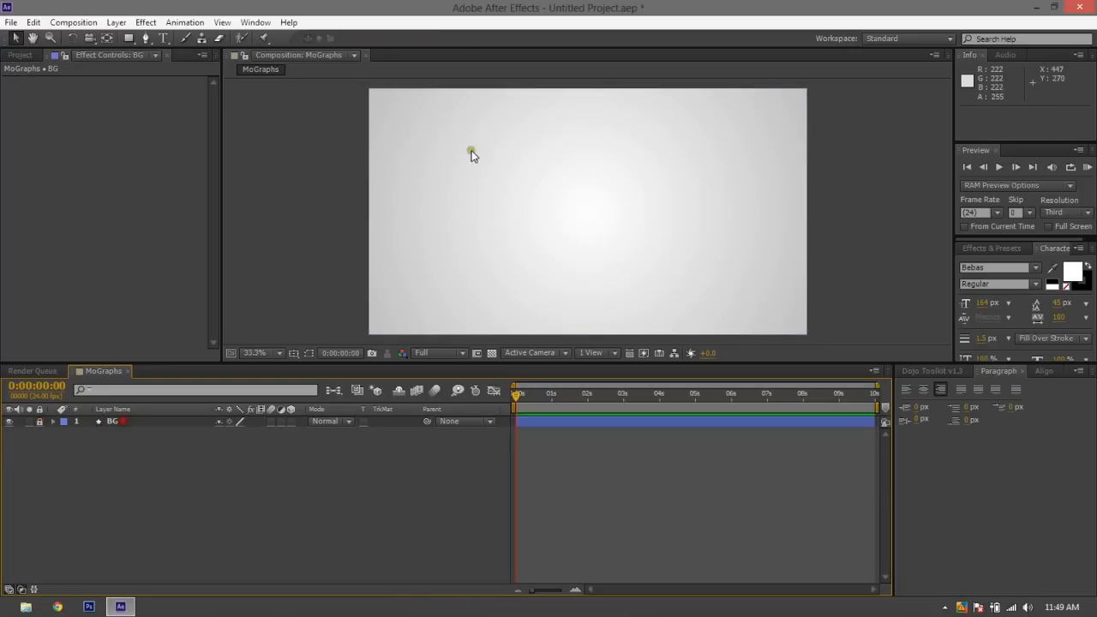
click(452, 180)
click(230, 510)
Draw a circle about 603 px in diameter near the middle of the frame with the Ellipse tool
click(128, 38)
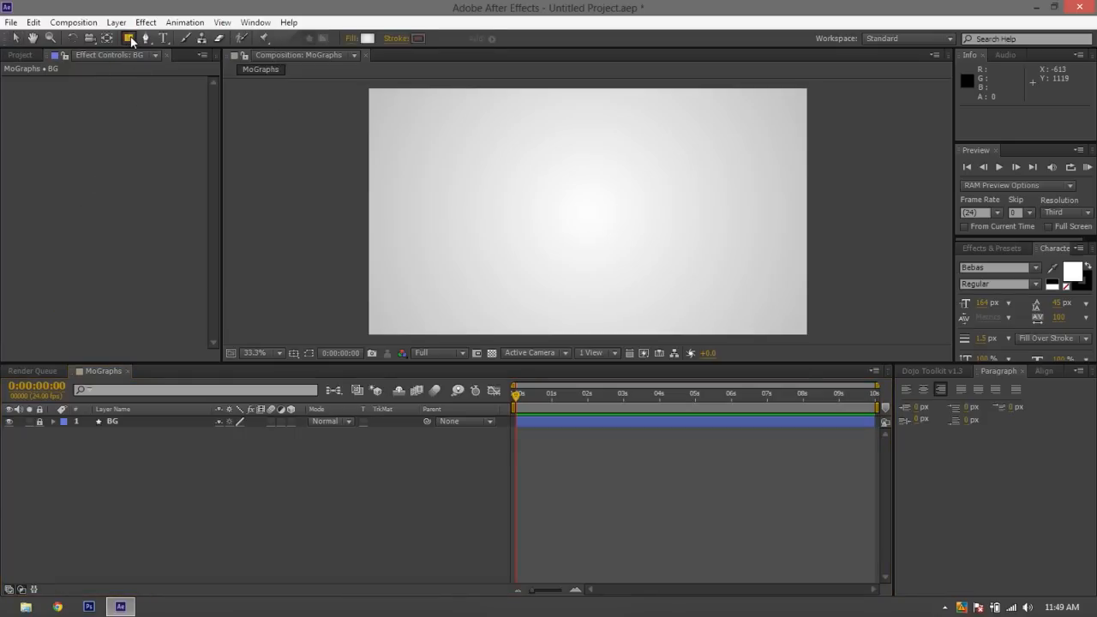
drag(128, 39, 180, 66)
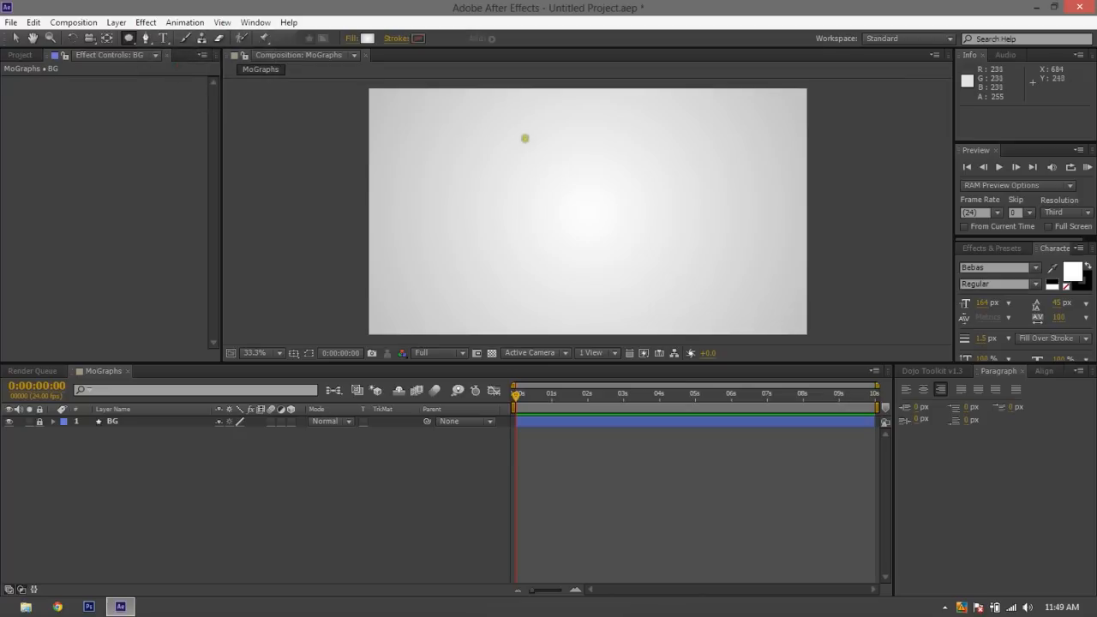
drag(495, 171, 633, 218)
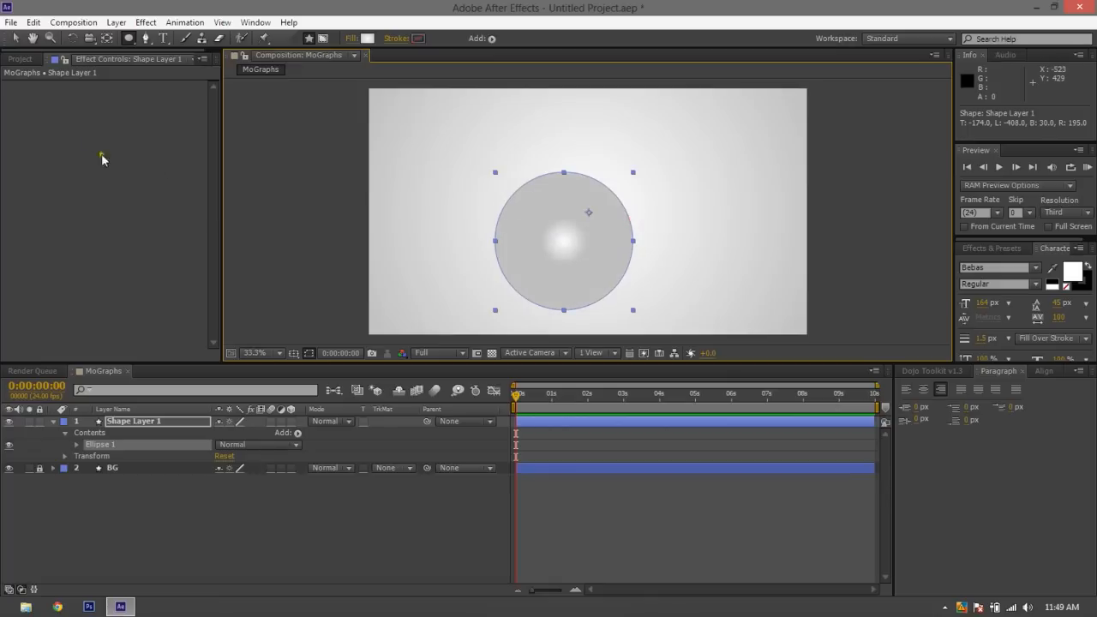
Move the circle toward the middle of the frame and align it horizontally and vertically to the composition's center
click(15, 38)
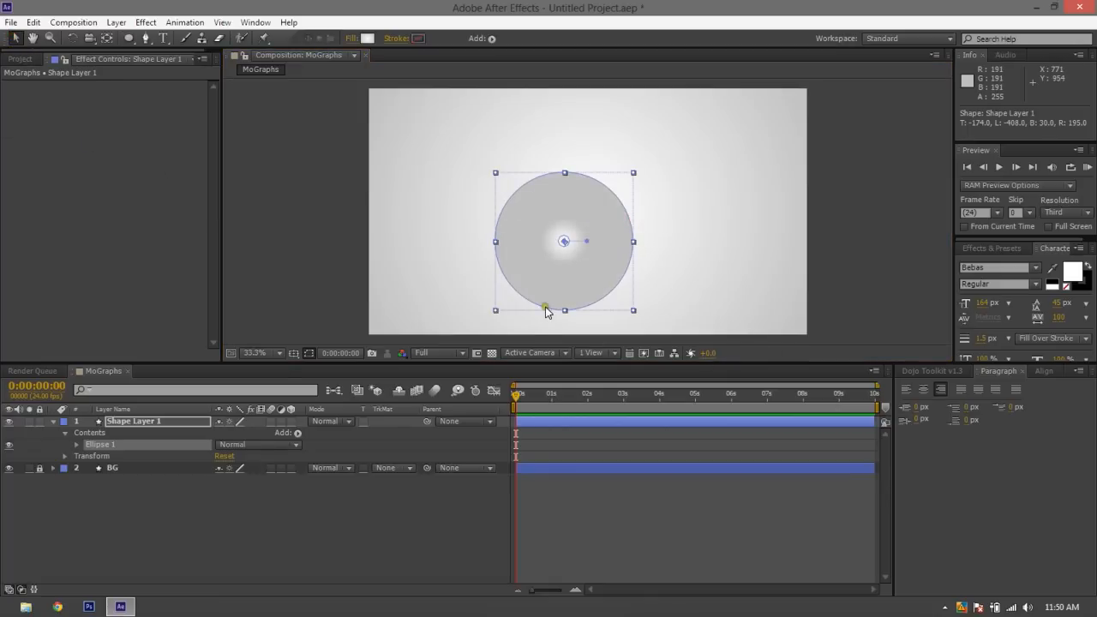
drag(561, 284, 586, 249)
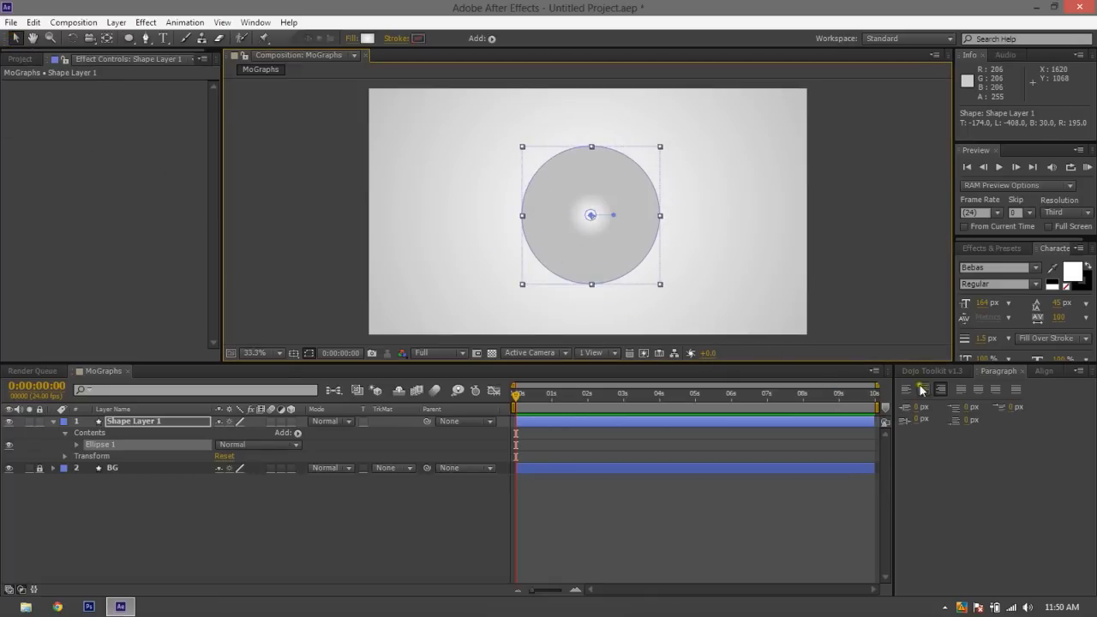
click(1043, 371)
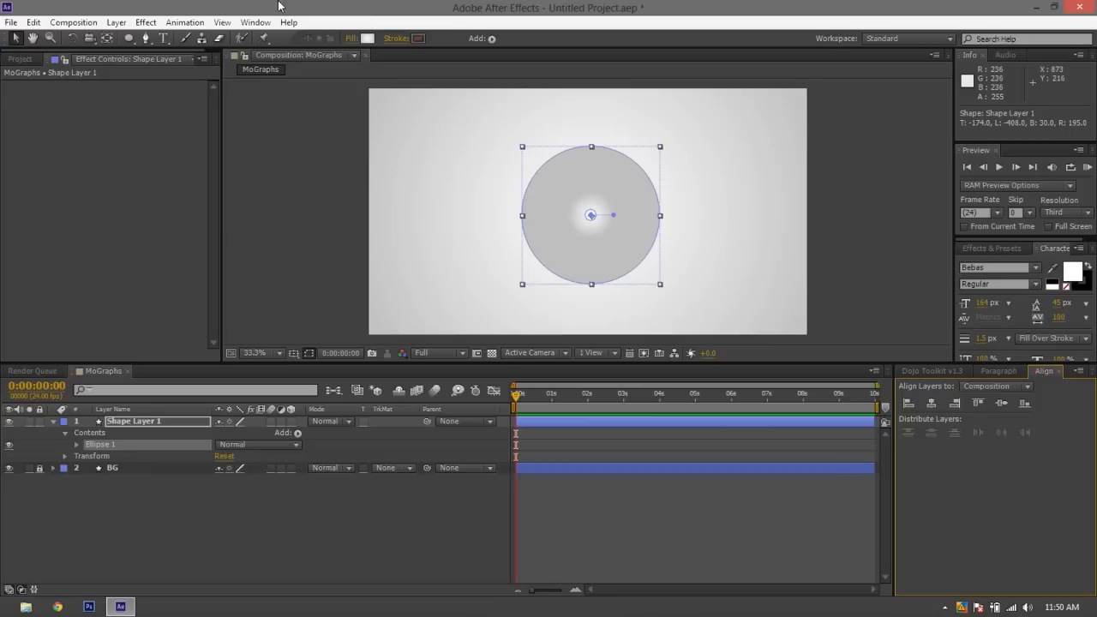
click(250, 24)
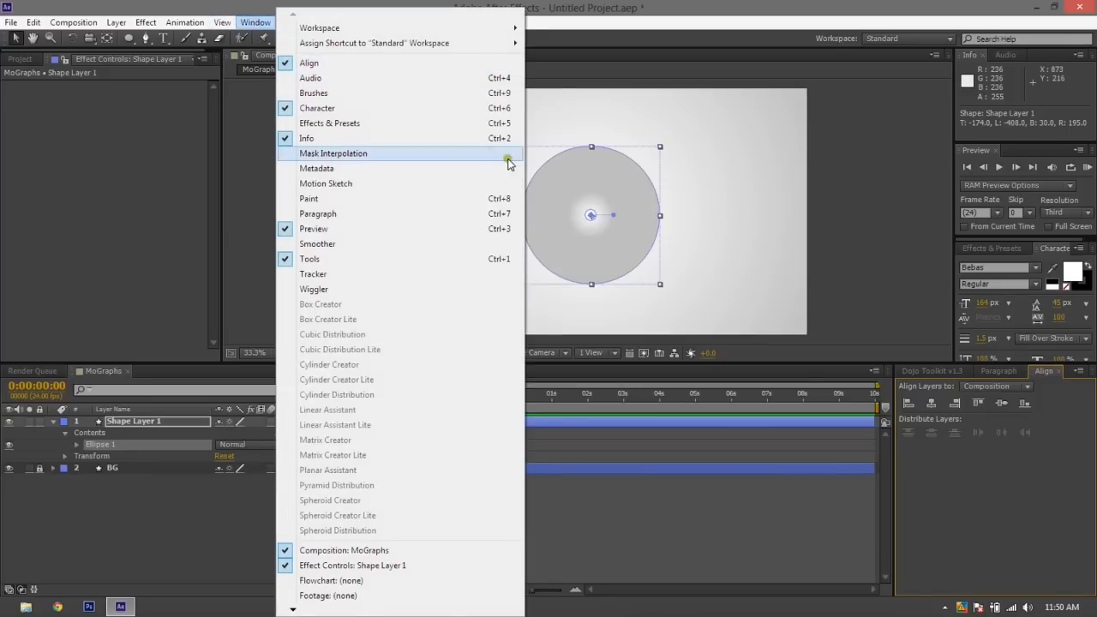
click(1053, 497)
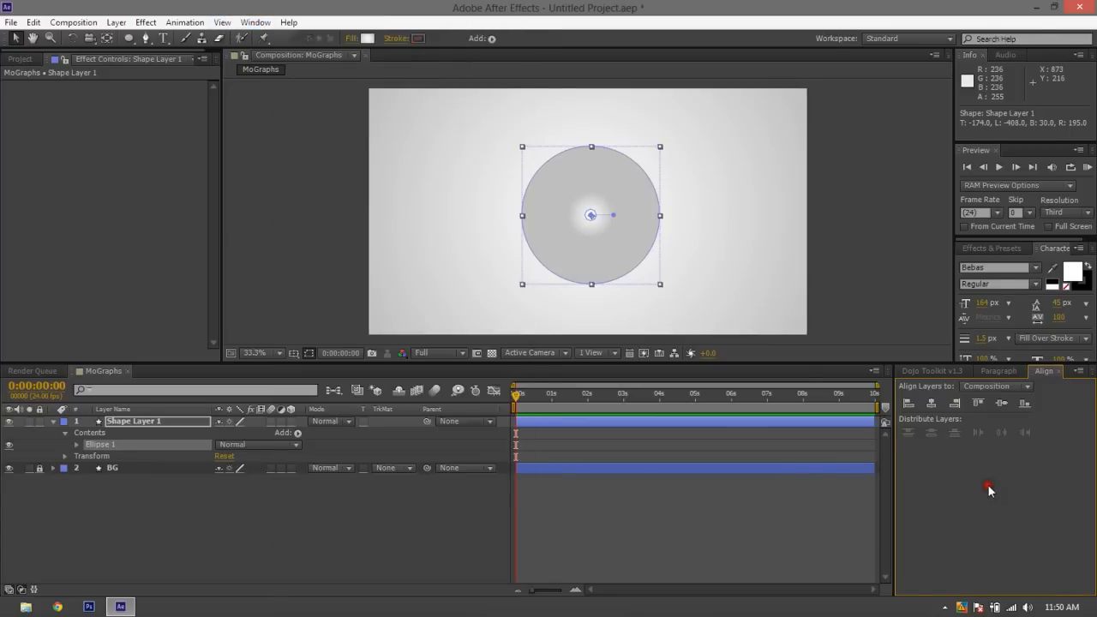
click(930, 403)
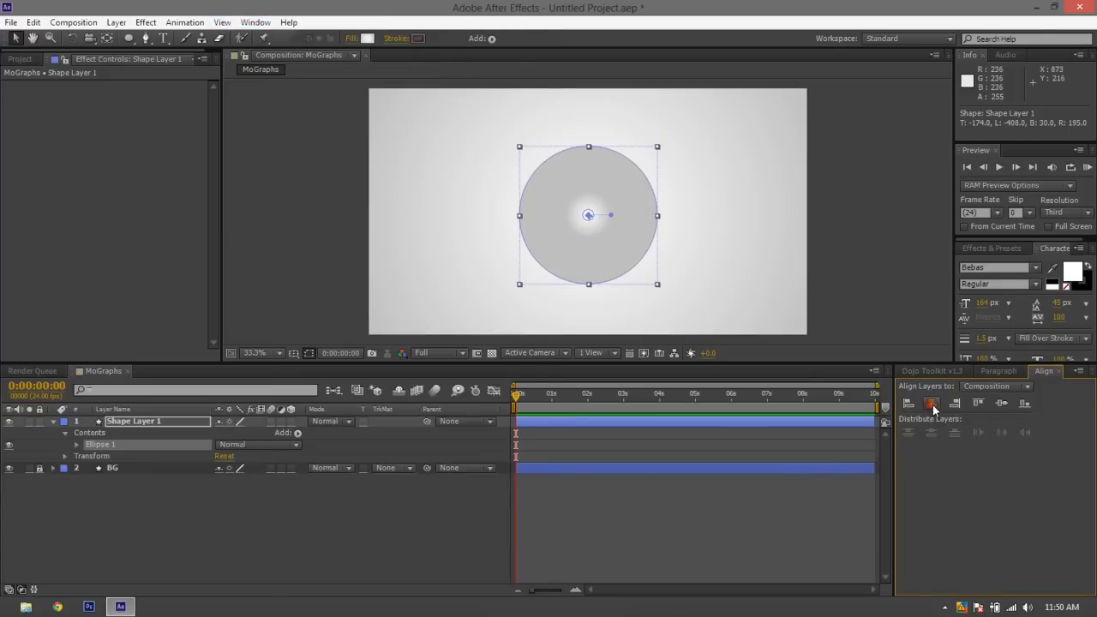
click(1001, 402)
click(913, 241)
click(556, 249)
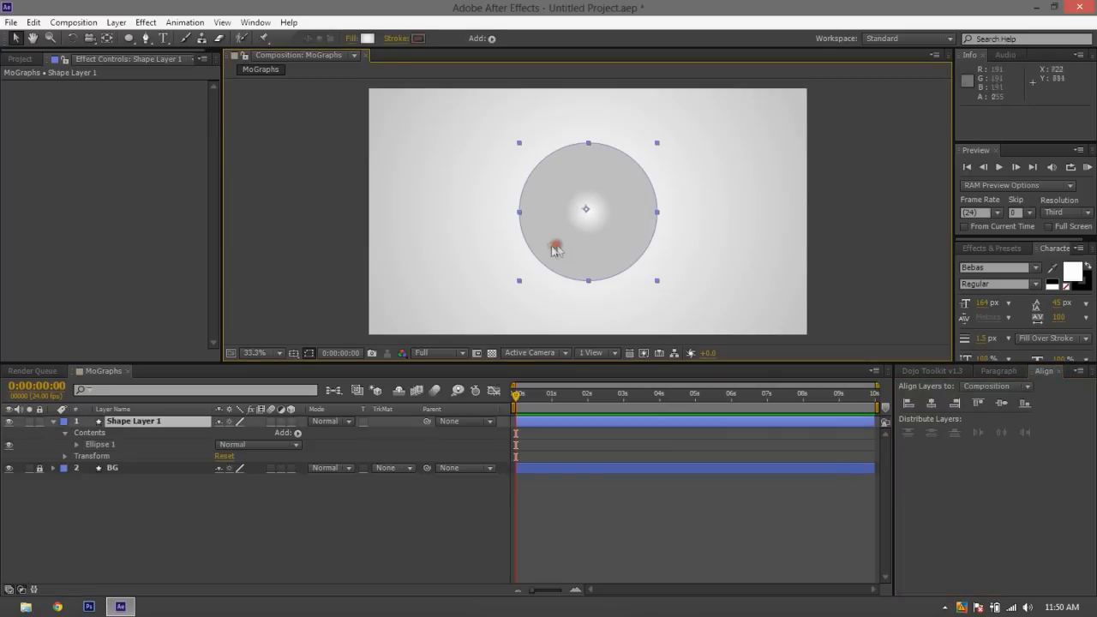
Deselect the circle and show the Title/Action Safe guides over the composition
click(300, 316)
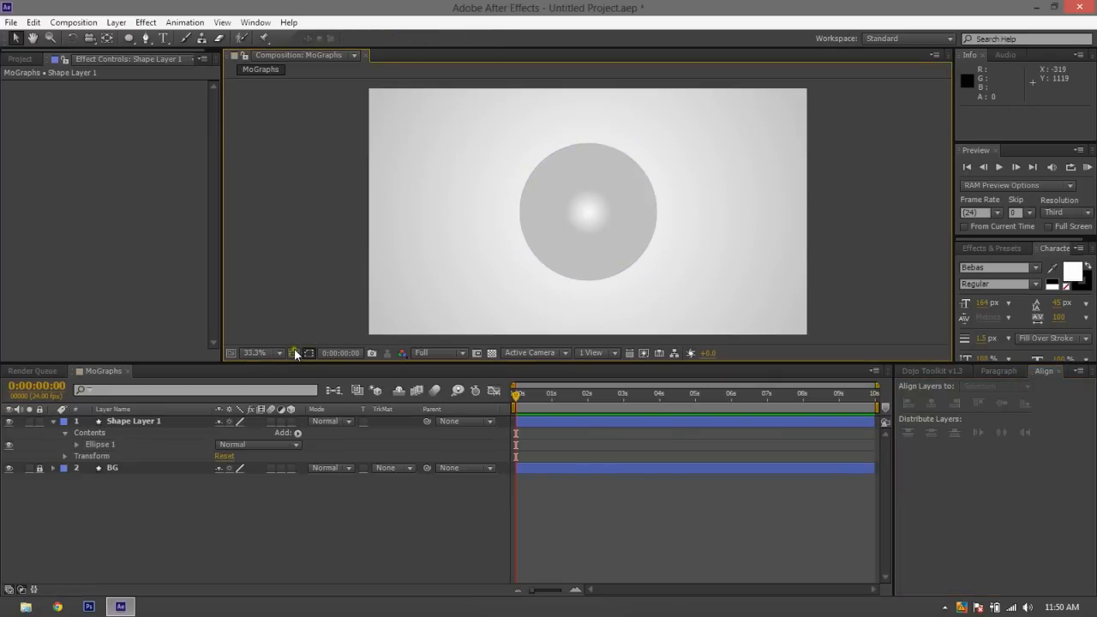
click(294, 349)
click(330, 369)
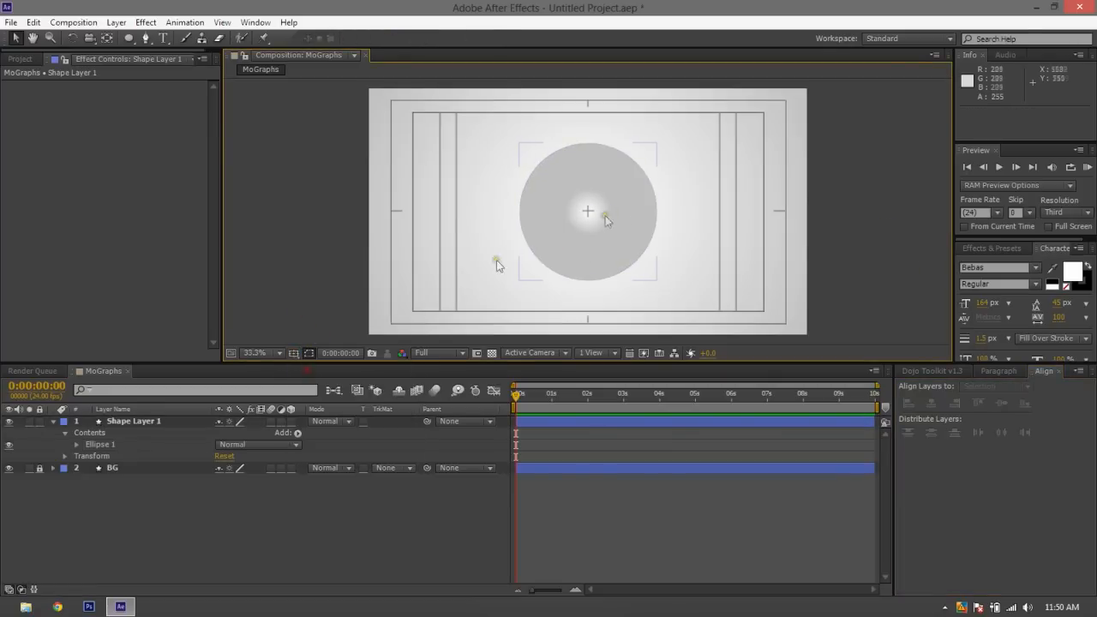
Select the circle and switch to the Pan Behind tool to work on its anchor point
click(599, 212)
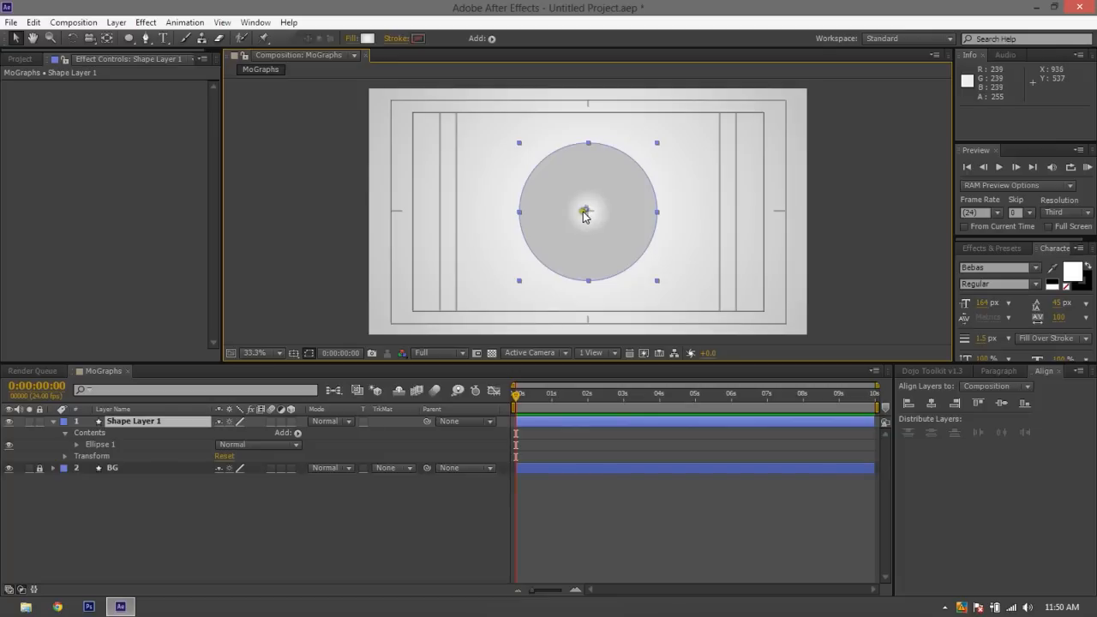
click(107, 37)
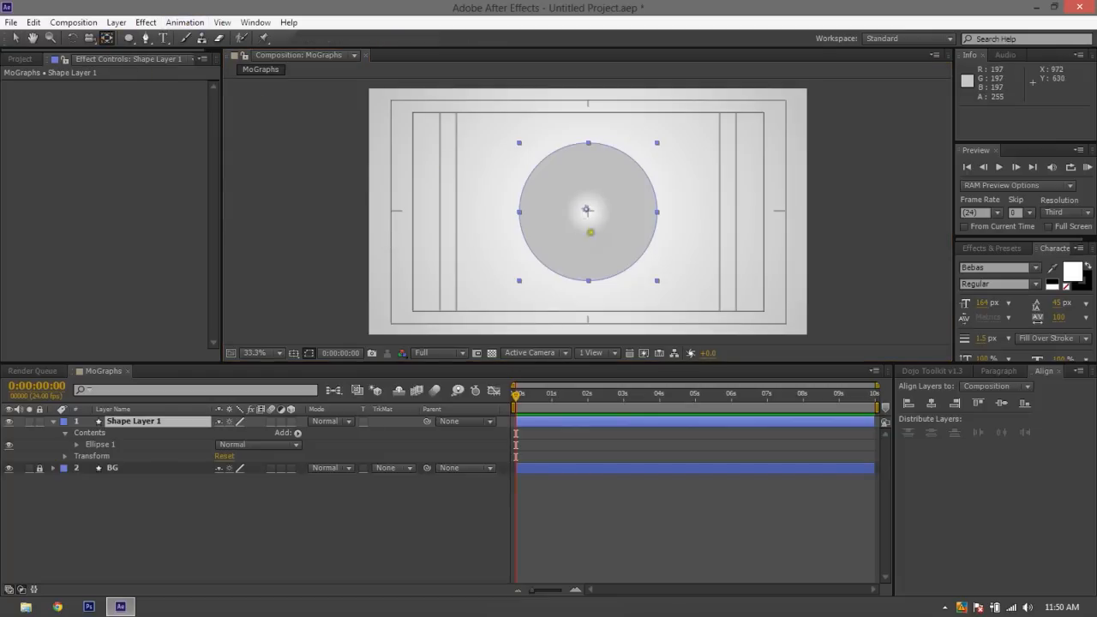
Try moving the circle's anchor point off-centre and rotating the layer to 151° around it, and undo these changes
drag(587, 211, 561, 178)
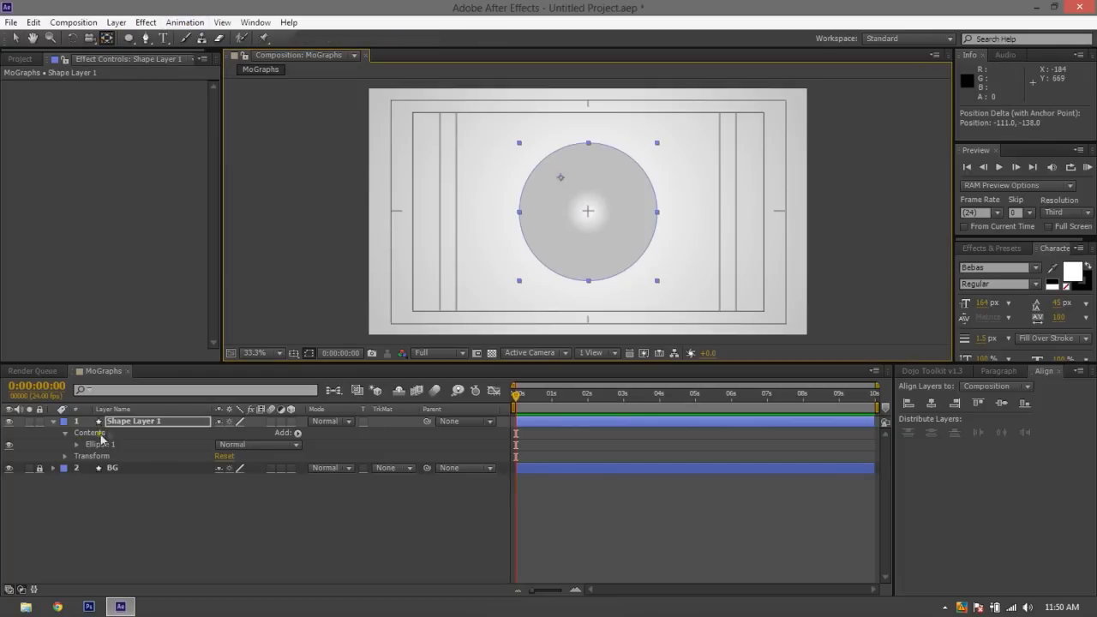
click(120, 422)
key(r)
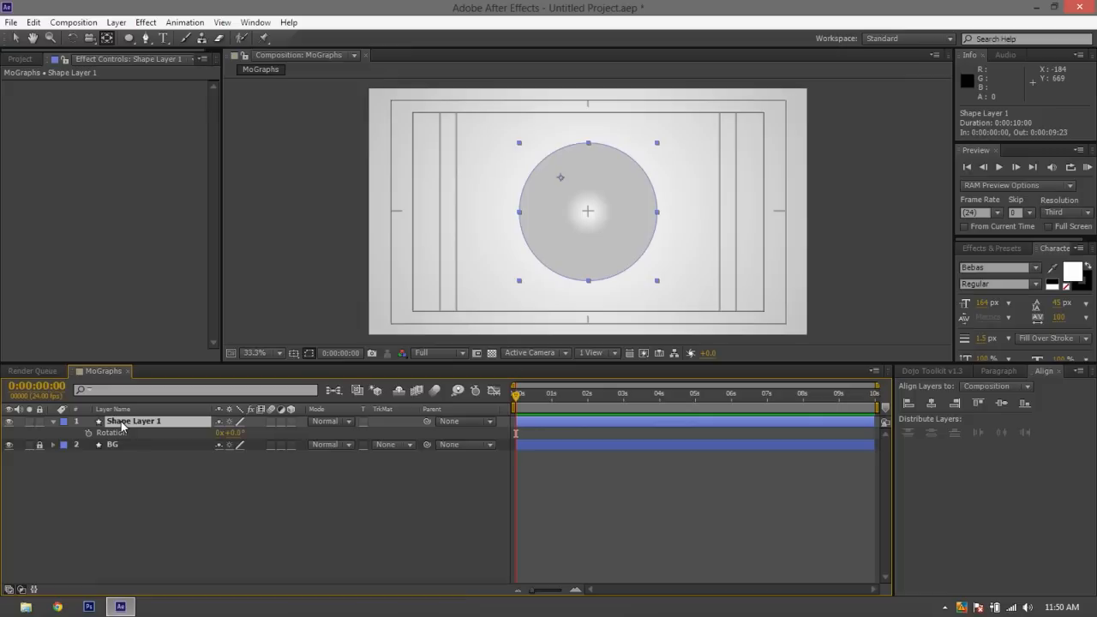
drag(233, 433, 267, 433)
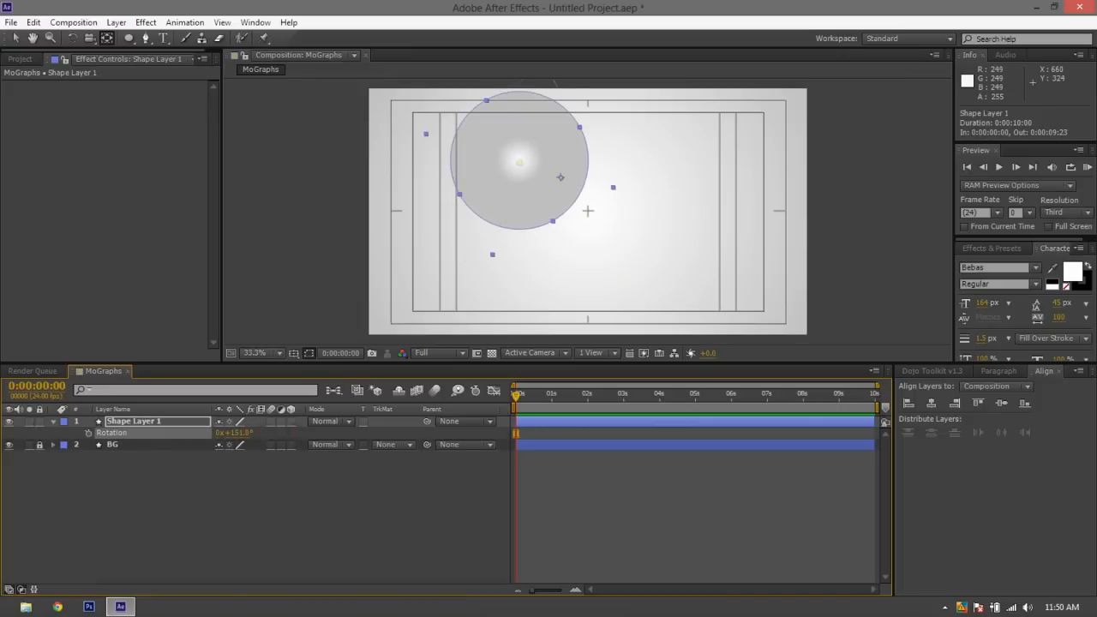
key(ctrl+z)
key(ctrl+z)
key(ctrl+z)
key(ctrl+z)
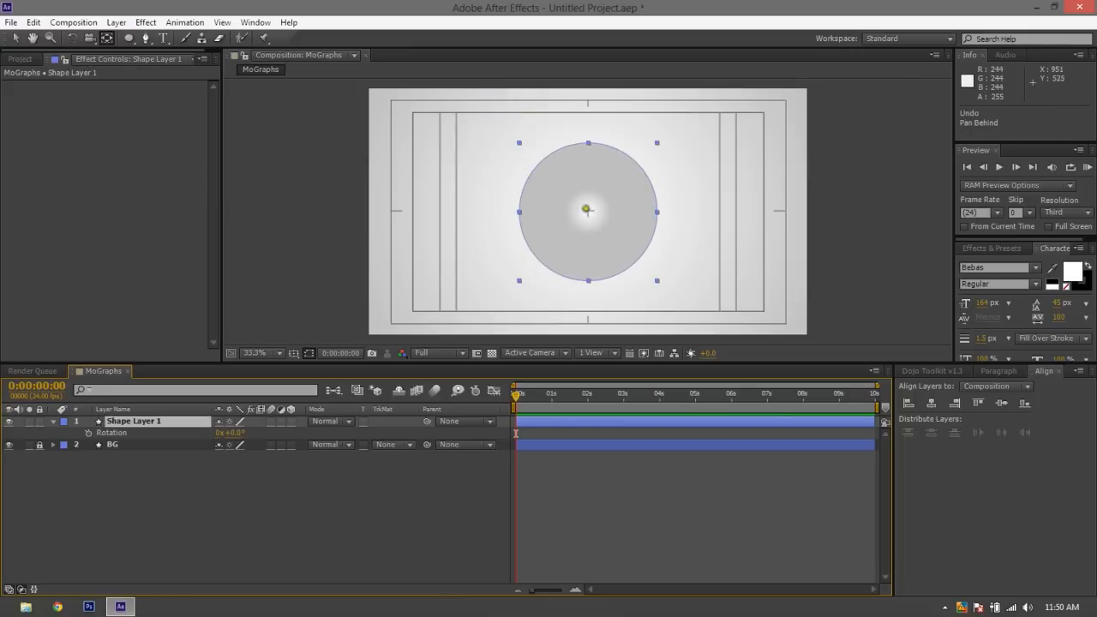
Snap the anchor point to the circle's exact center with Pan Behind and vertically center the circle in the composition using the Selection tool
mouse_move(587, 210)
mouse_down()
mouse_move(602, 202)
mouse_move(600, 178)
mouse_move(591, 213)
mouse_move(581, 205)
mouse_move(590, 135)
mouse_move(590, 144)
mouse_move(655, 142)
mouse_move(641, 206)
mouse_move(580, 208)
mouse_up()
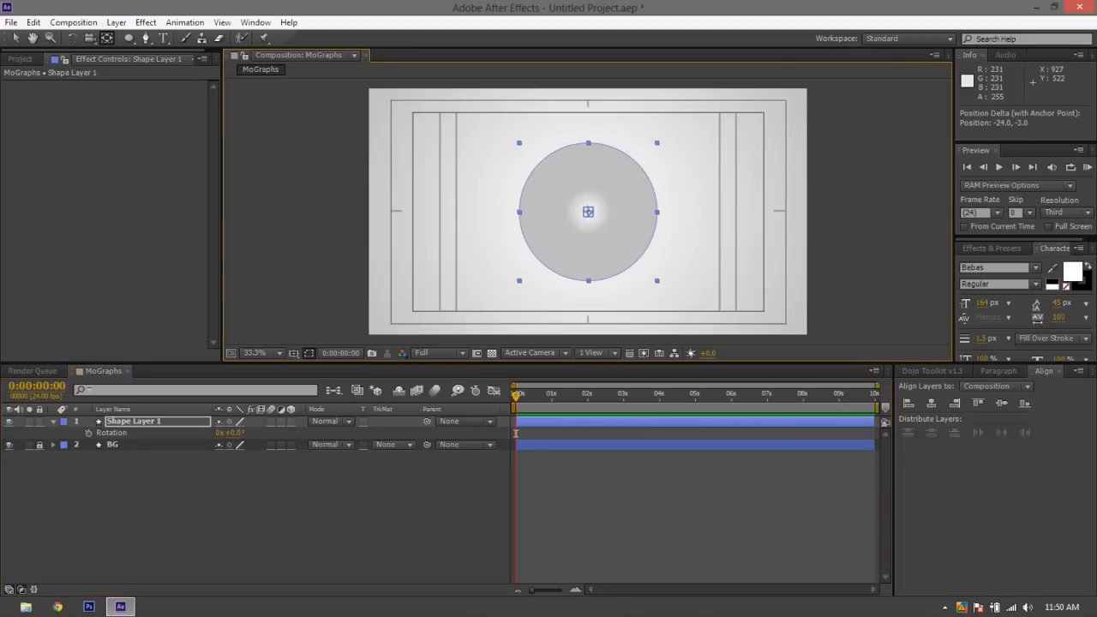
click(15, 37)
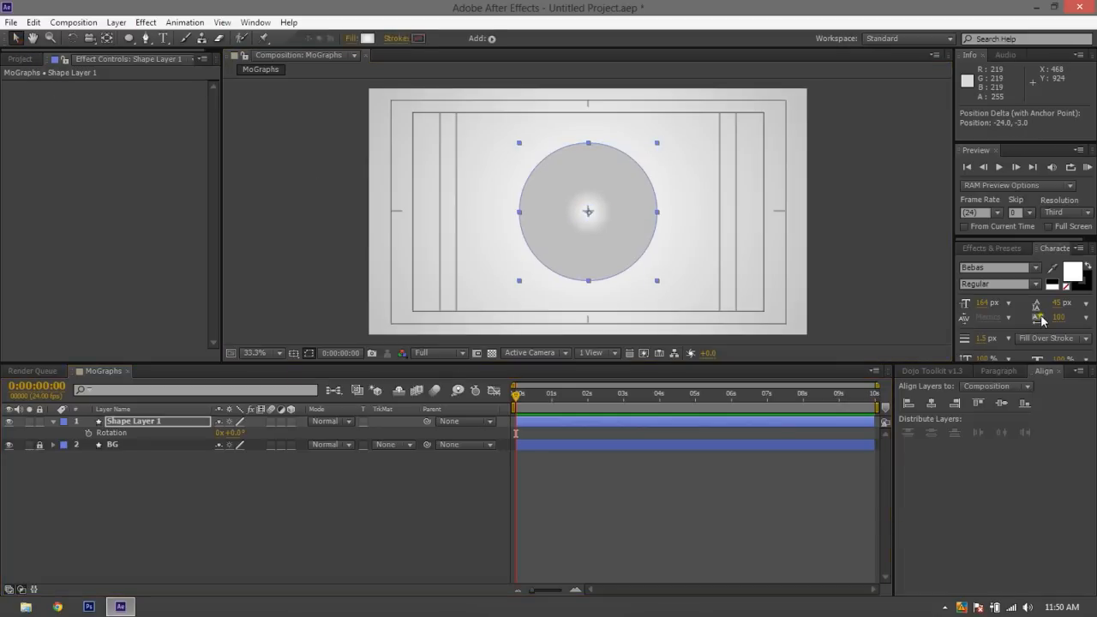
click(1001, 403)
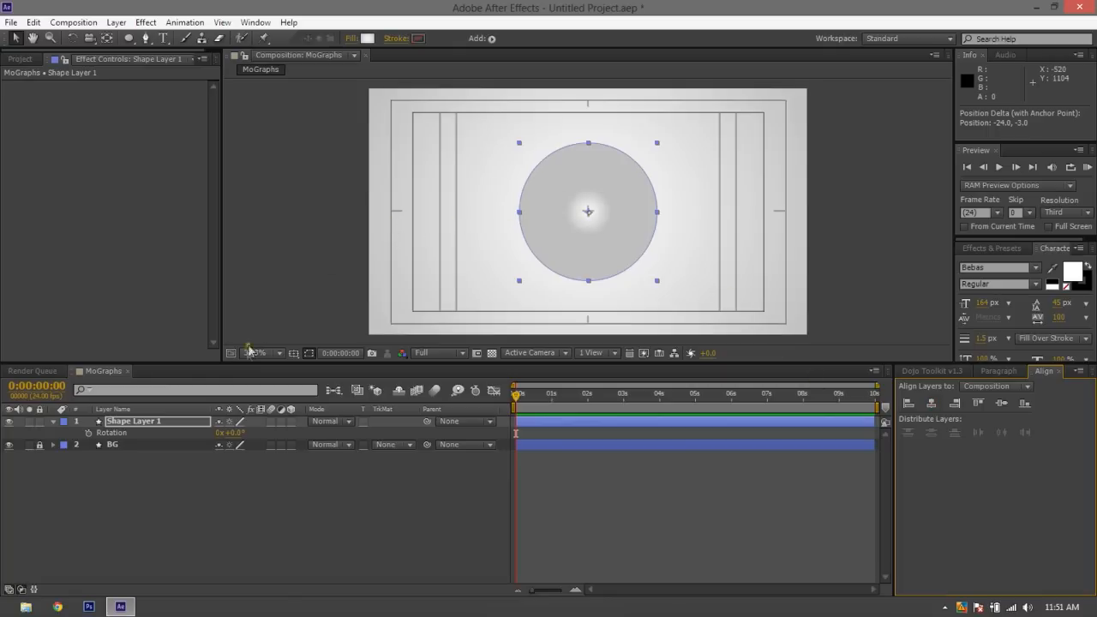
Hide the Title/Action Safe guides over the composition and deselect the circle
click(295, 353)
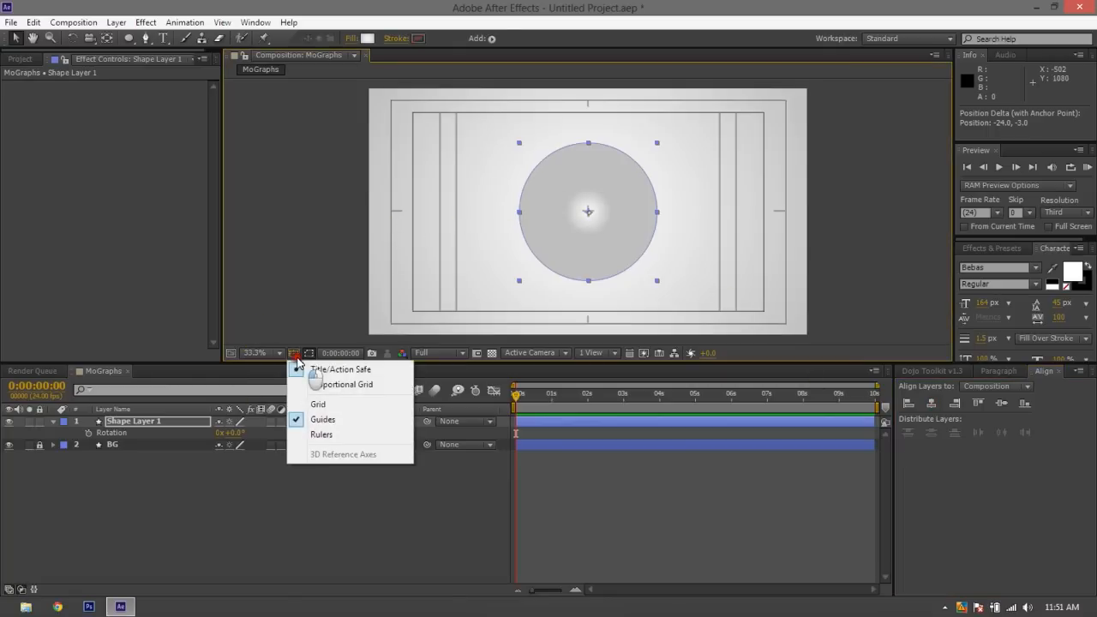
click(297, 366)
click(354, 508)
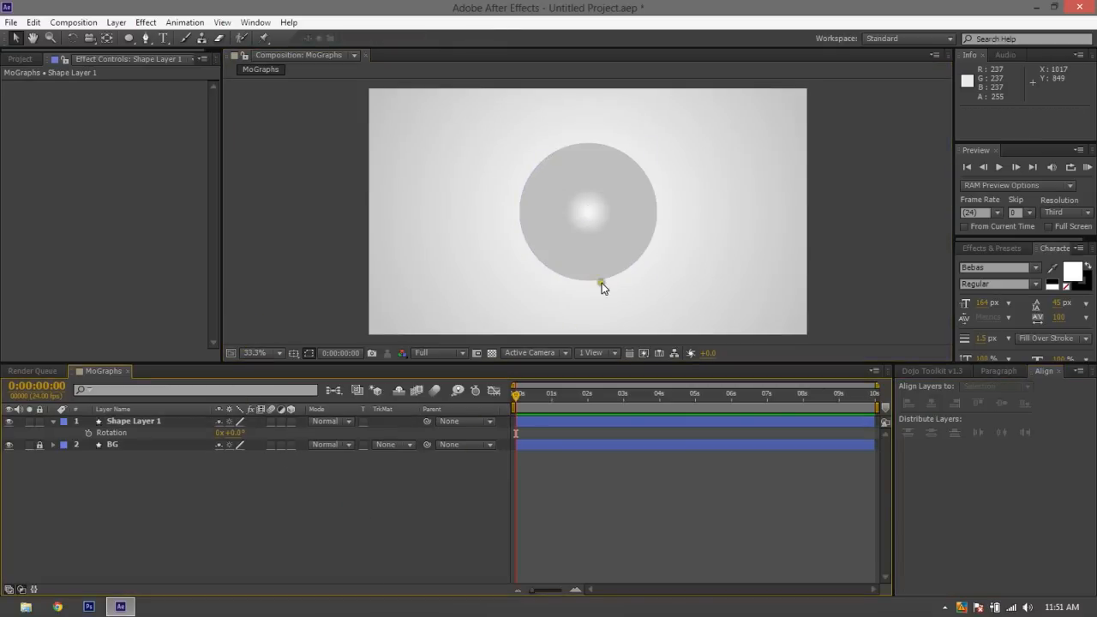
Select the circle and change its fill type to Solid Color
click(572, 210)
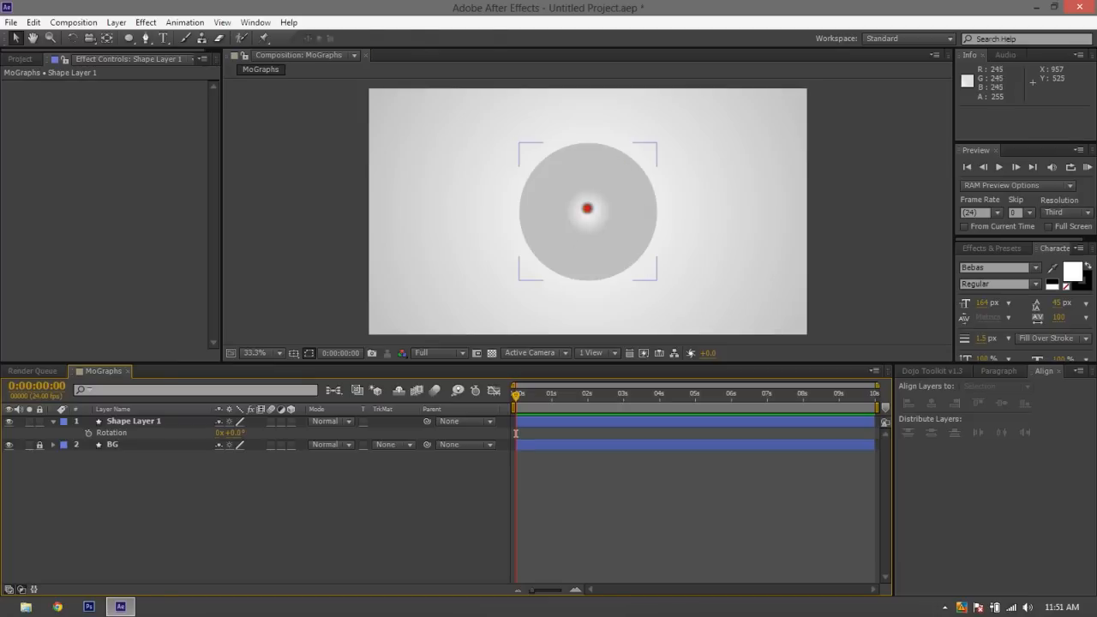
click(438, 103)
click(524, 151)
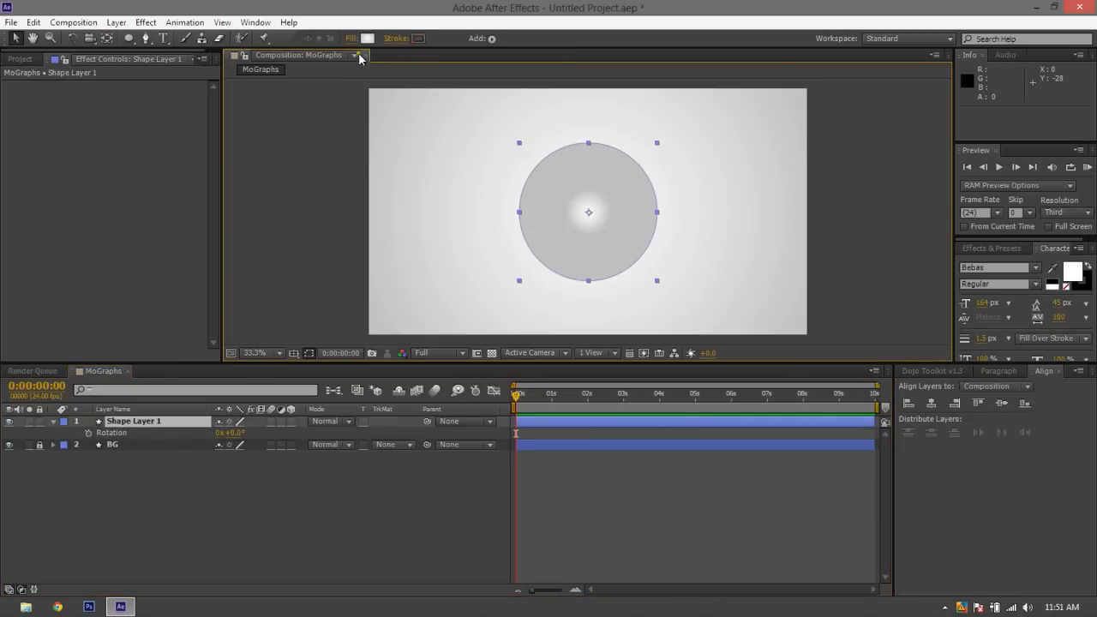
click(367, 40)
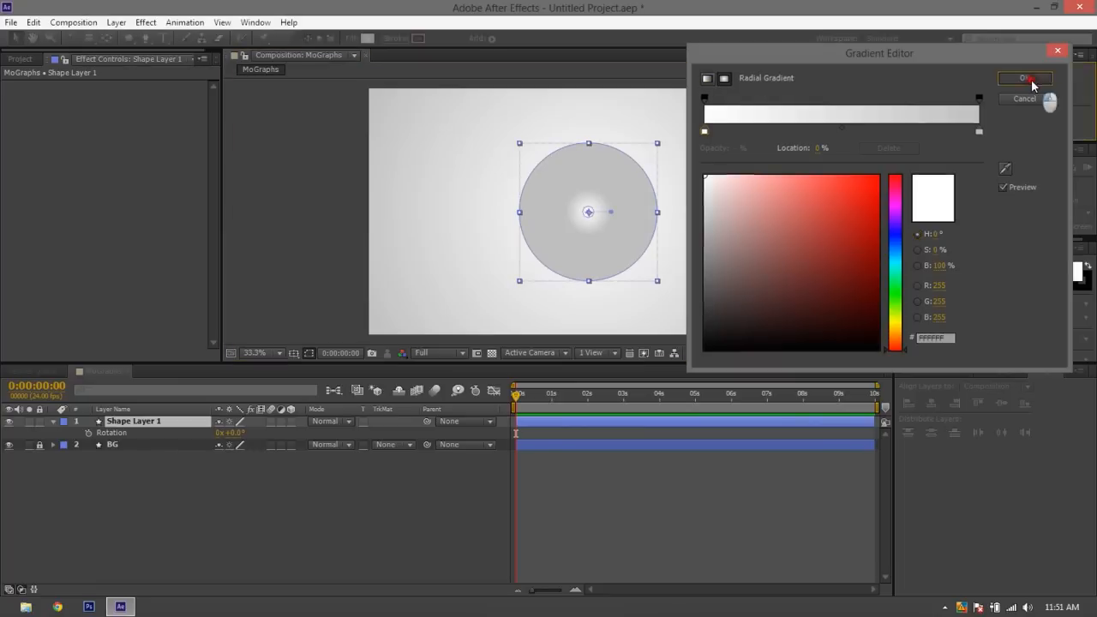
click(1031, 82)
click(348, 40)
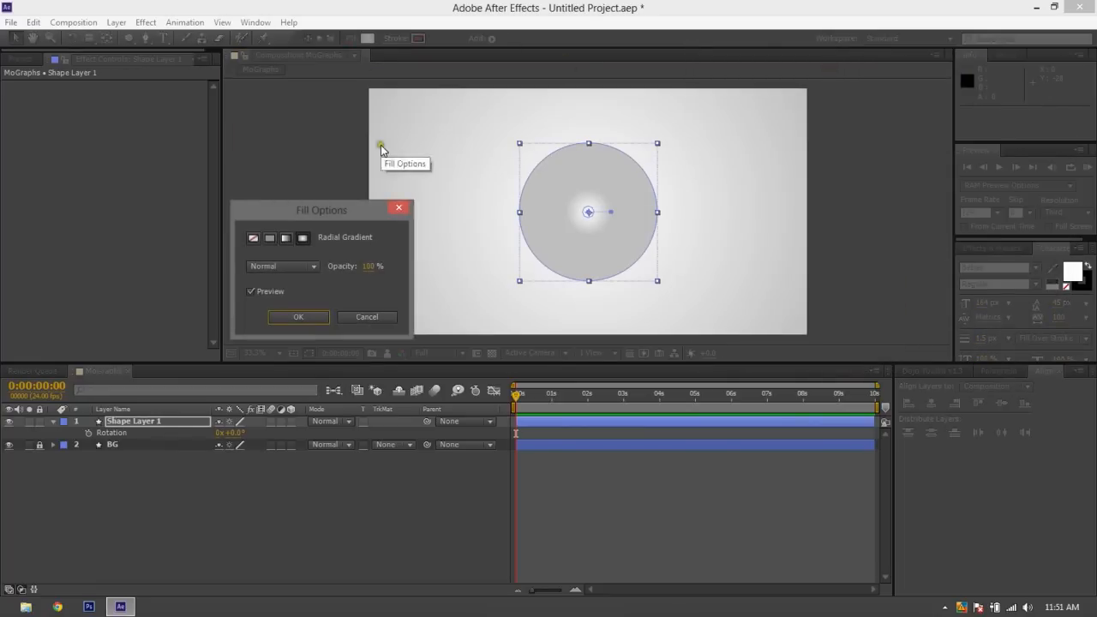
click(272, 236)
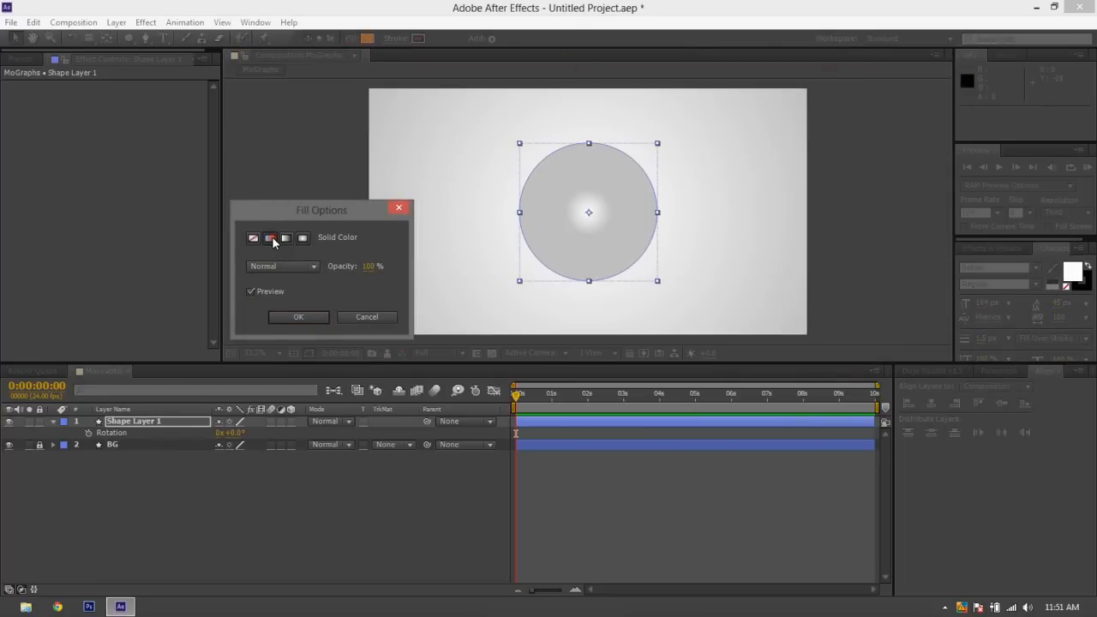
click(308, 327)
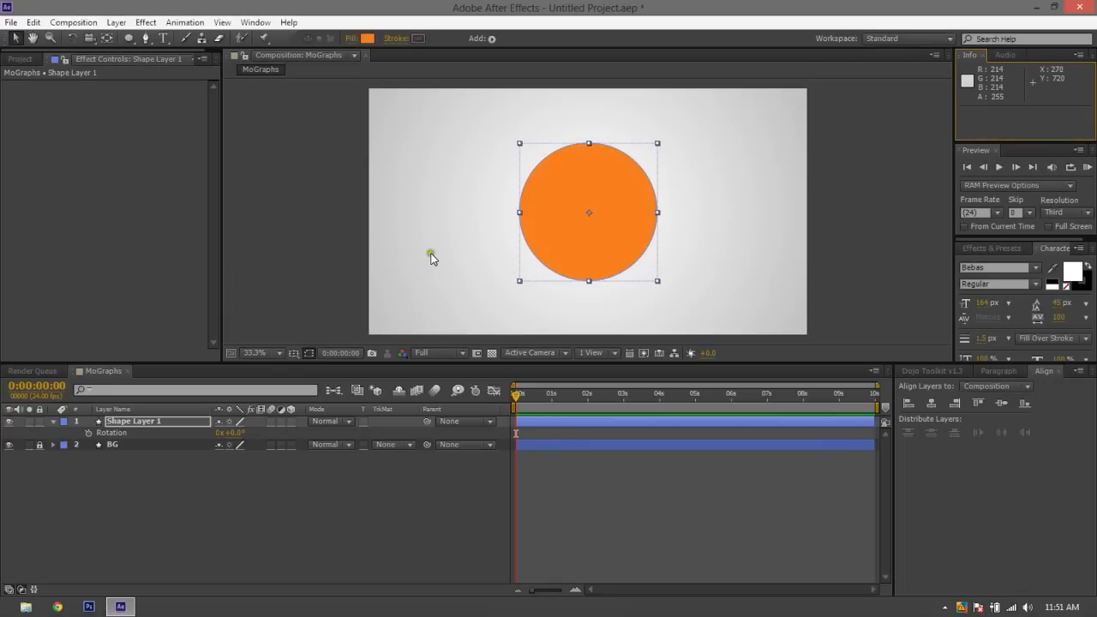
Set the circle's fill color to pure red, FF0000, and deselect it
click(534, 212)
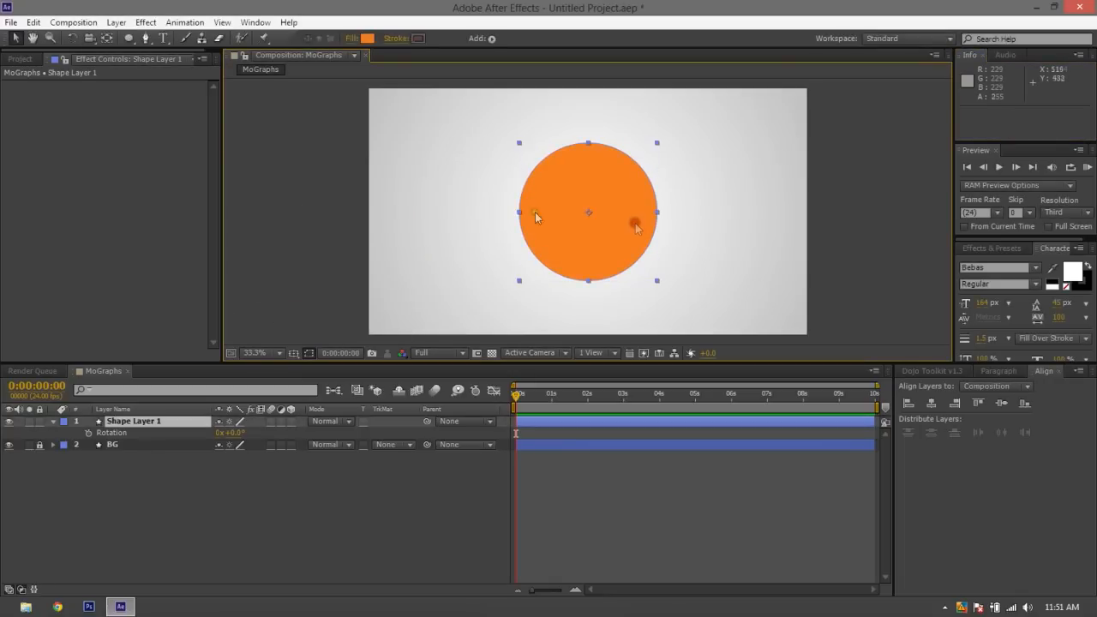
click(369, 39)
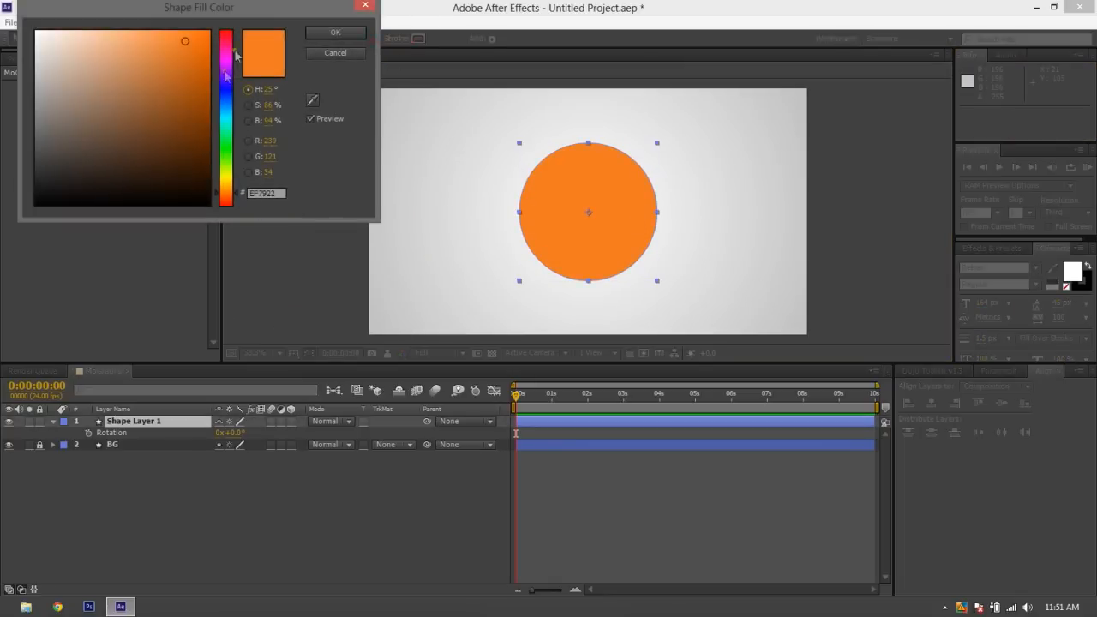
drag(230, 45, 257, 1)
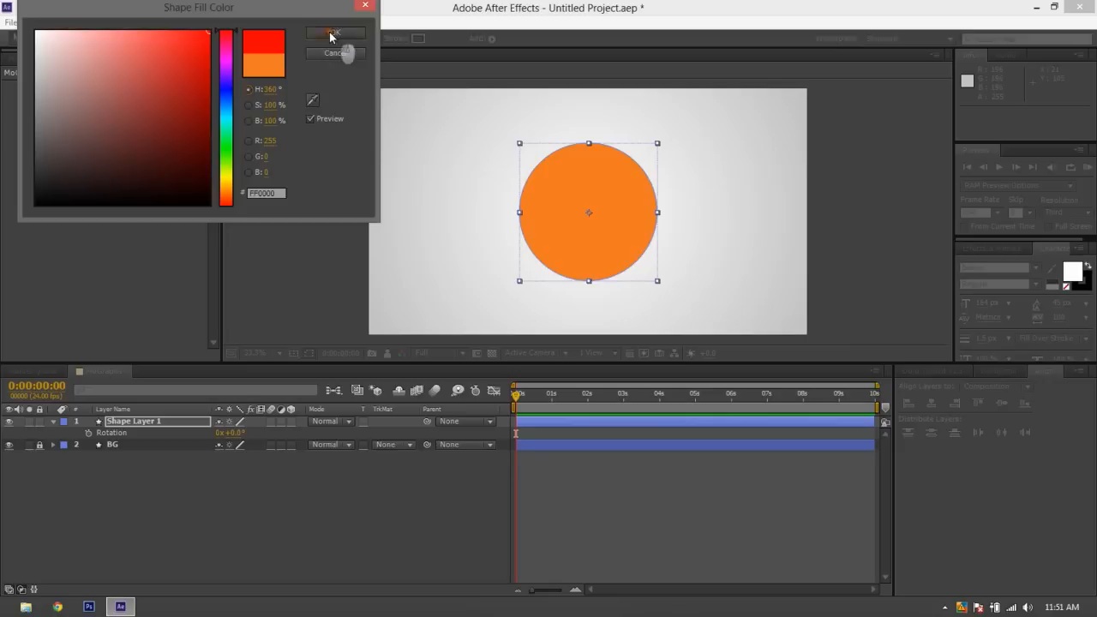
click(337, 34)
click(226, 463)
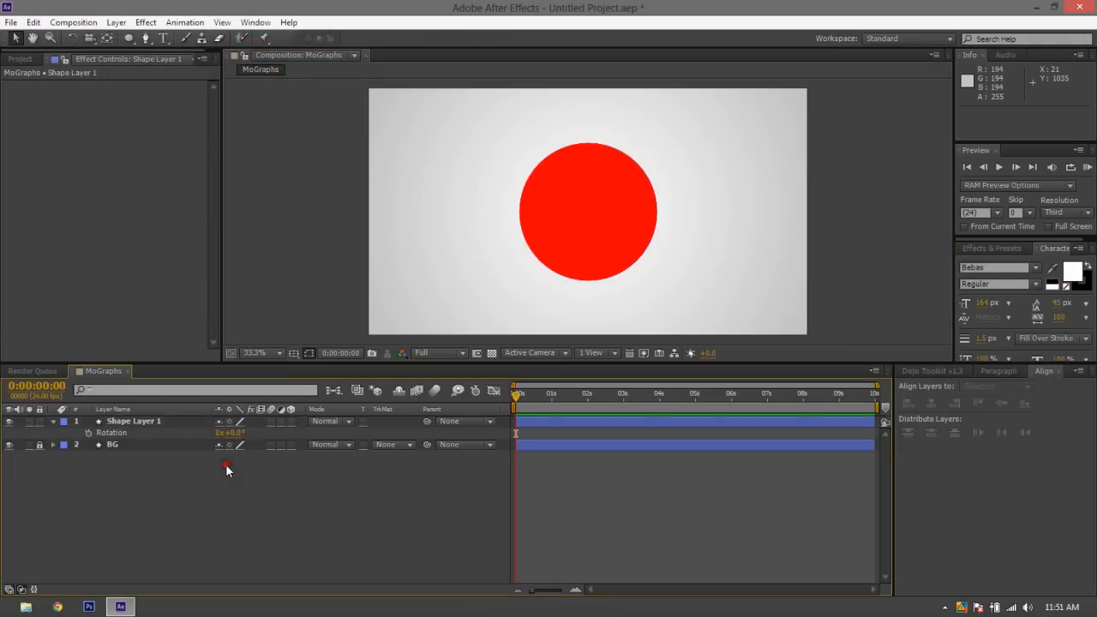
Rename the circle's shape layer as Red Circle
click(152, 422)
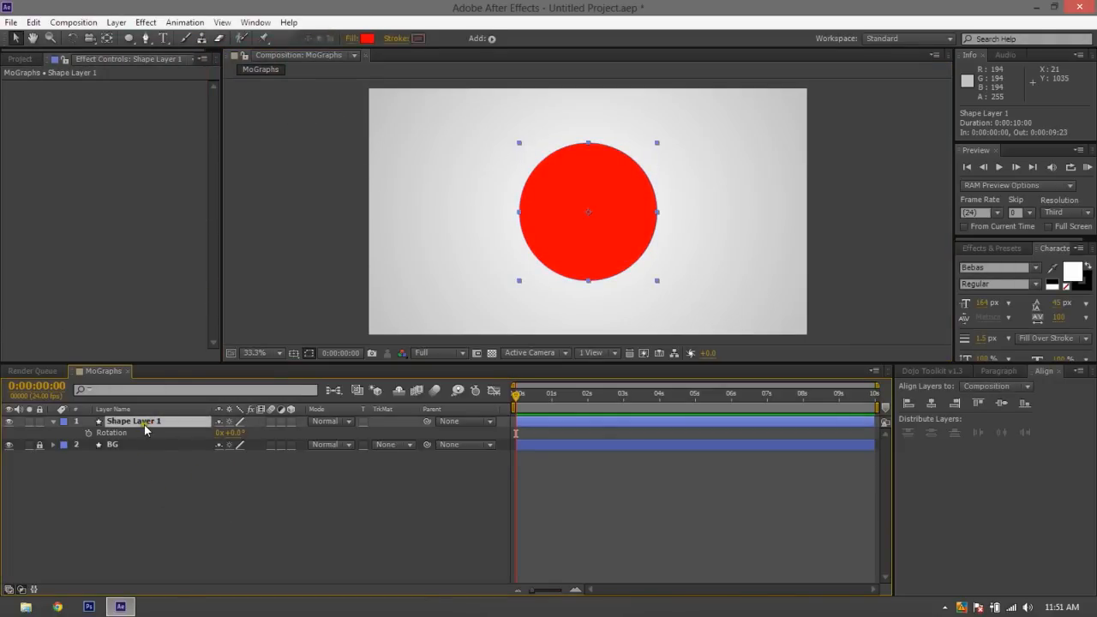
key(Return)
click(146, 487)
Set the Red Circle layer's Scale to 55% in both dimensions and deselect the layer
click(178, 435)
click(167, 421)
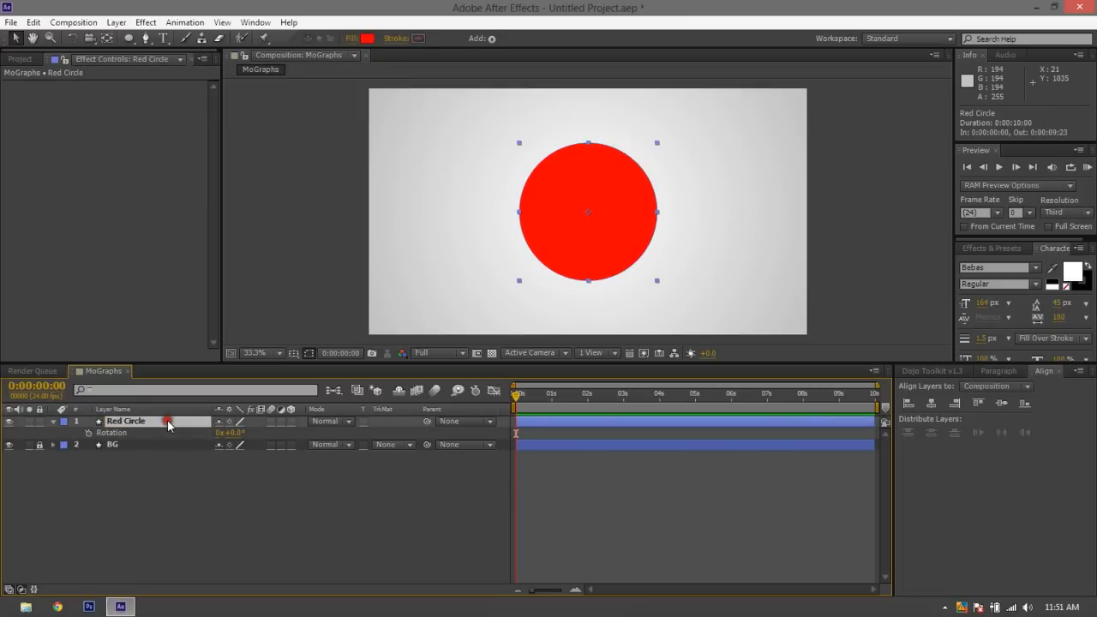
key(s)
click(260, 433)
text(55)
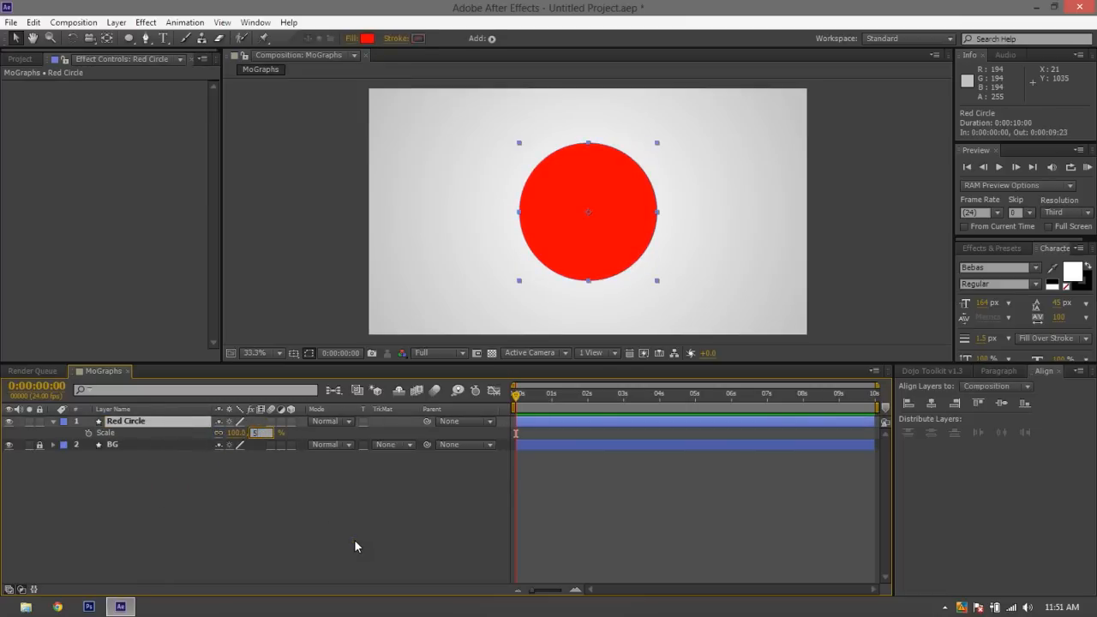
key(Return)
click(352, 539)
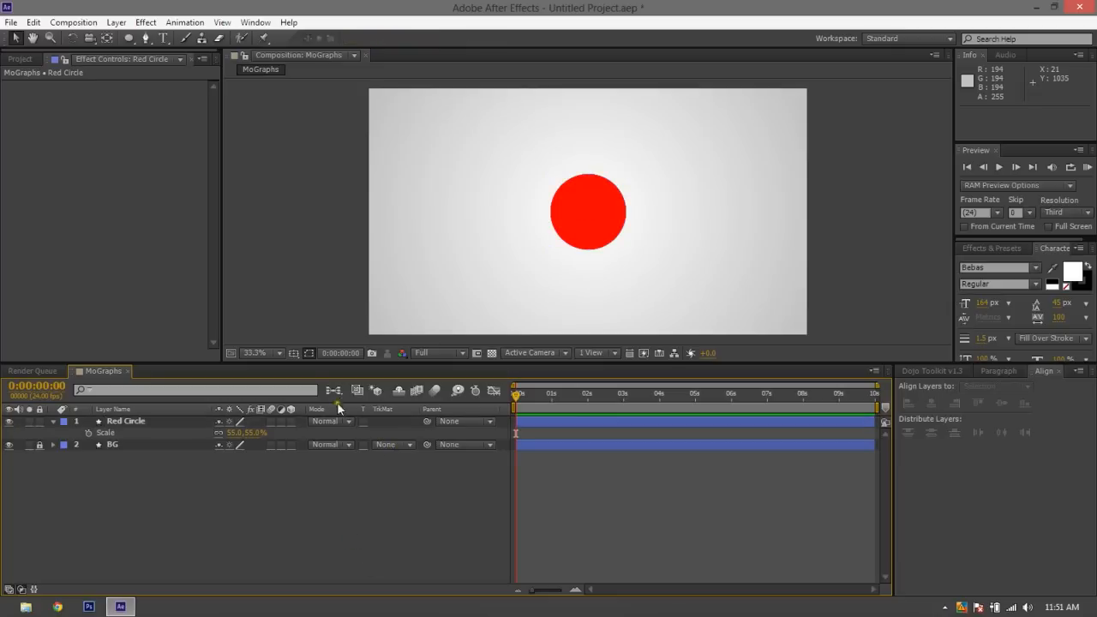
Enable Position keyframing on the Red Circle layer with a first keyframe at 0:00:00:00
click(178, 422)
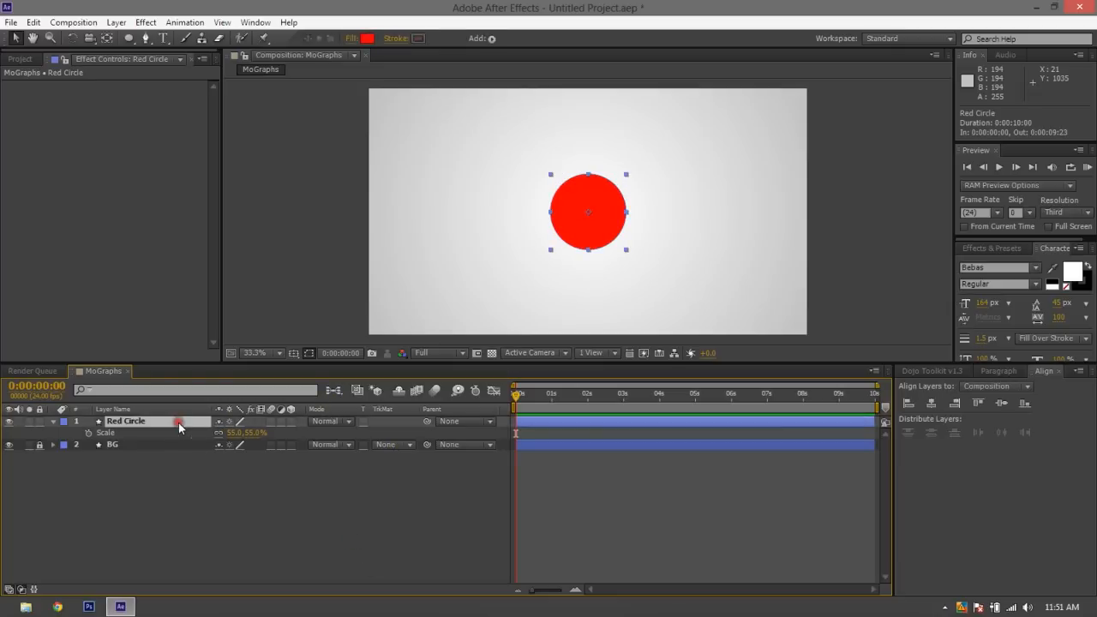
click(381, 484)
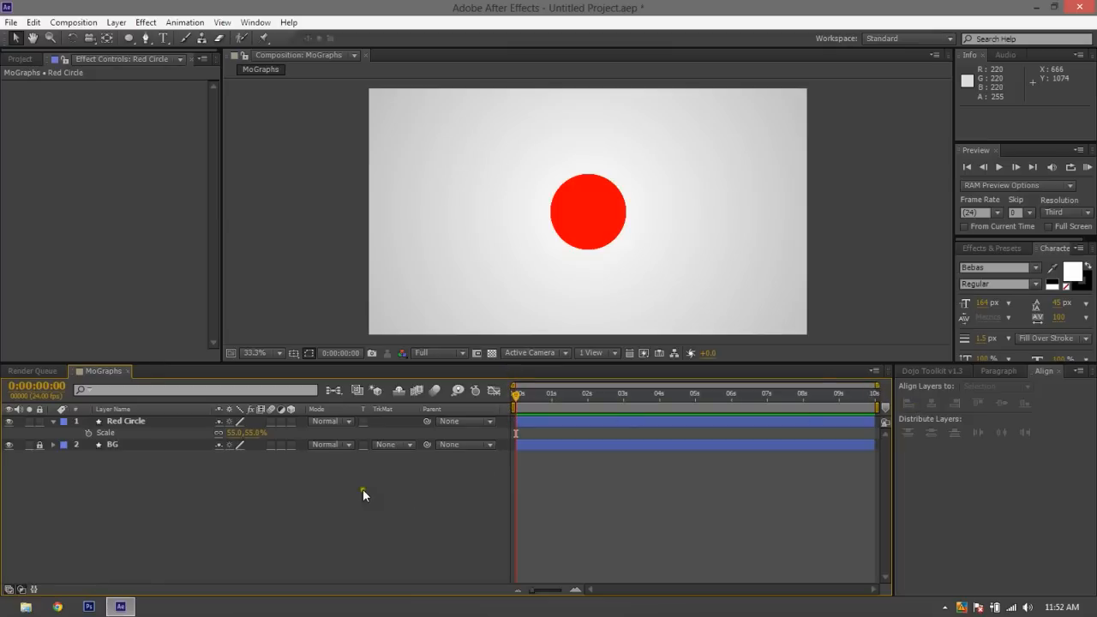
click(117, 422)
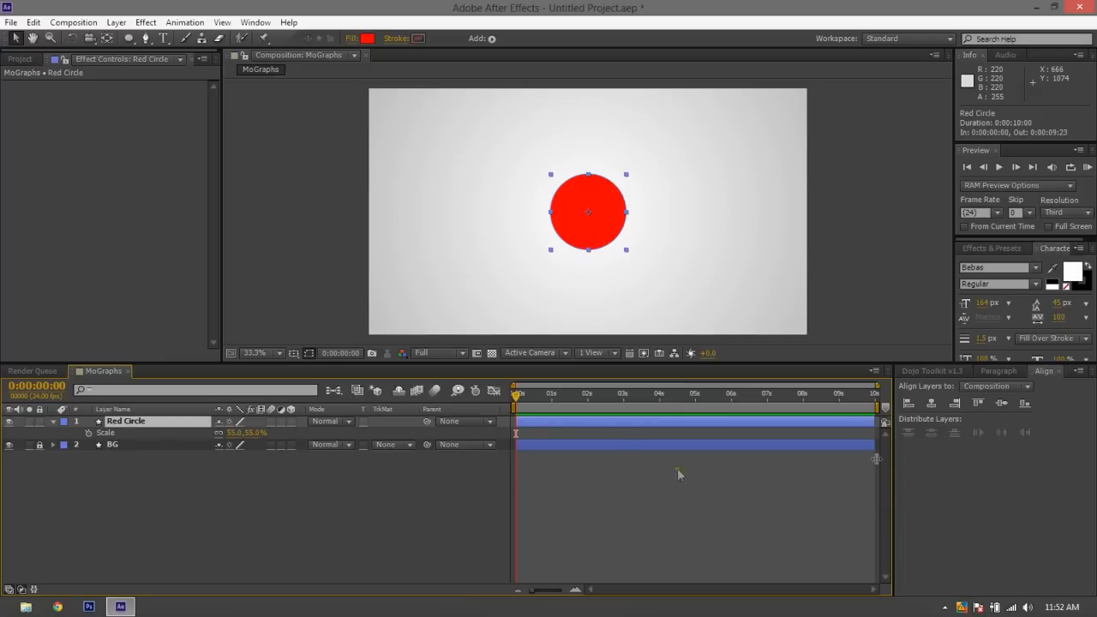
mouse_move(518, 395)
mouse_down()
mouse_move(921, 390)
mouse_move(497, 384)
mouse_move(515, 394)
mouse_up()
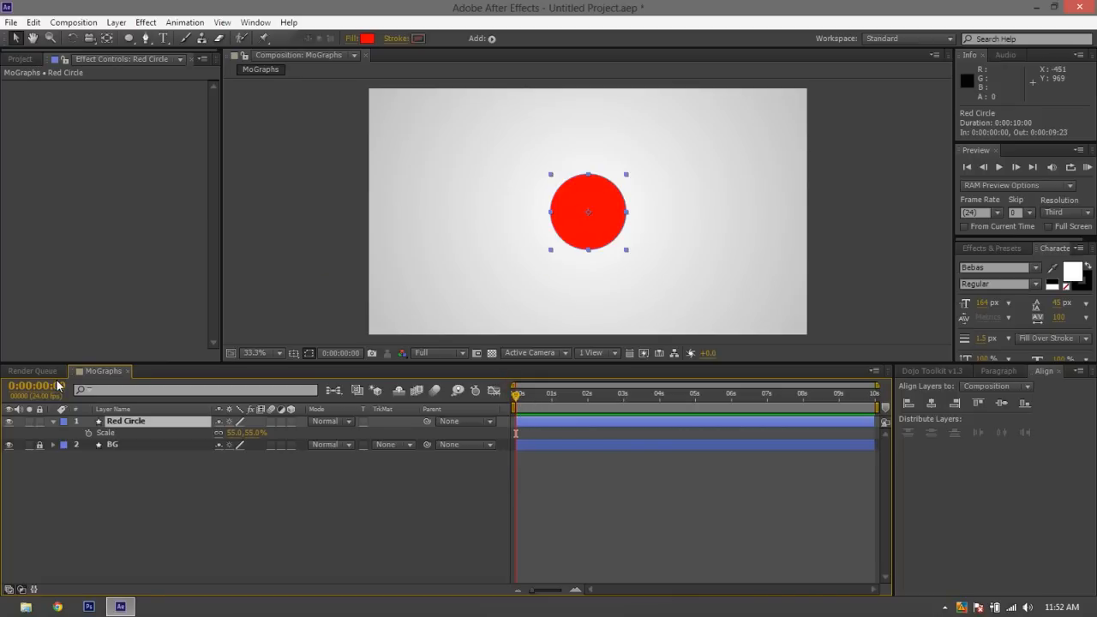
key(p)
click(90, 433)
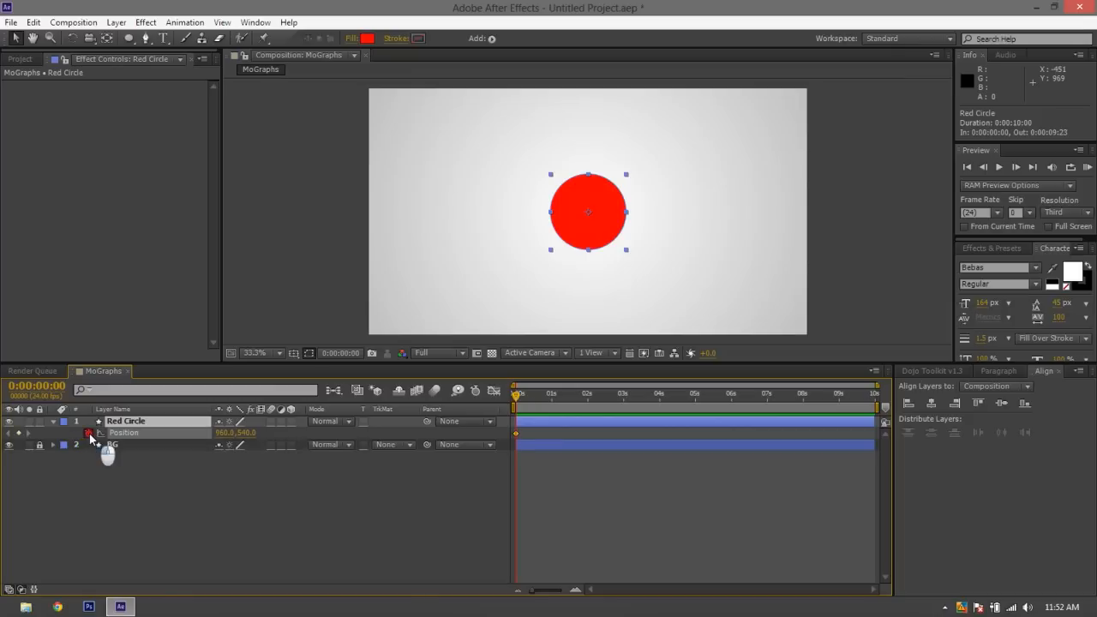
mouse_move(514, 437)
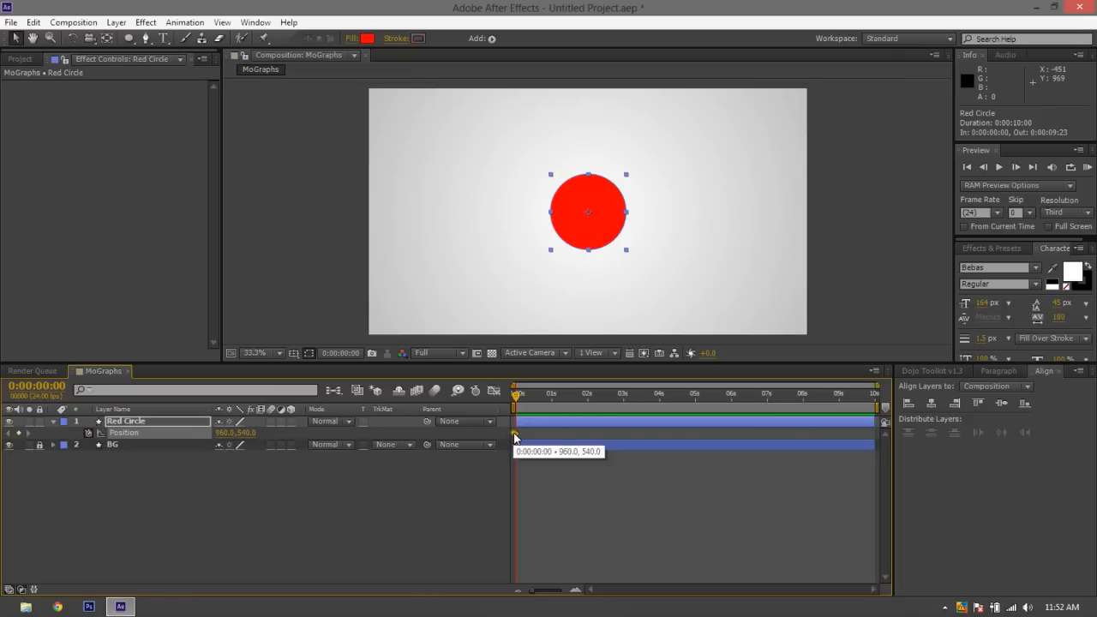
click(515, 435)
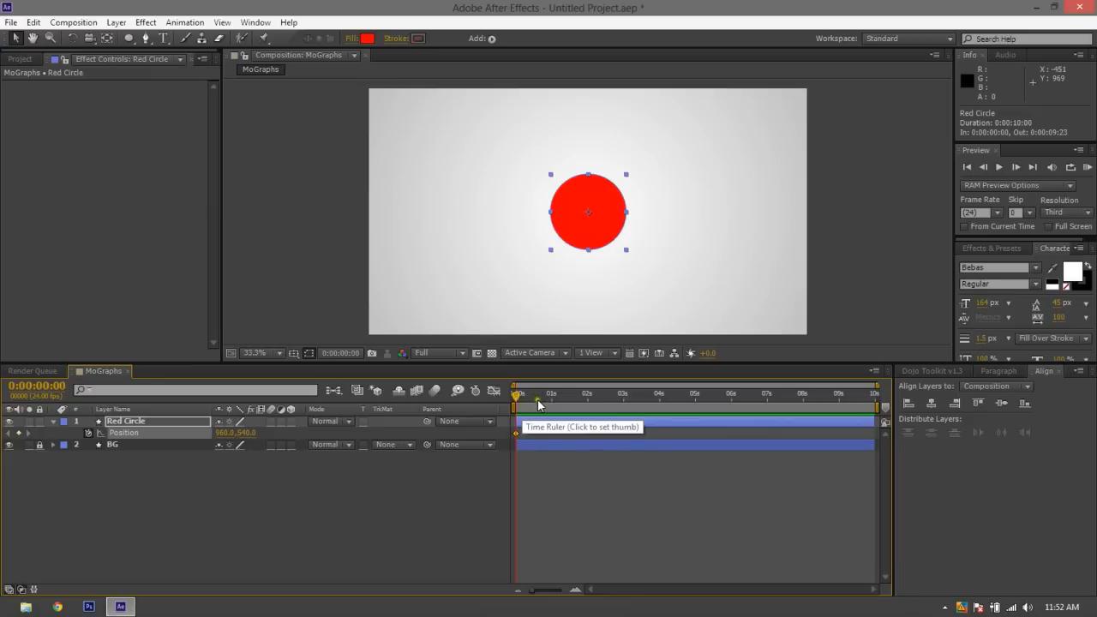
Move the current time to 0:00:00:20, and undo a trial switch-off of Red Circle's Position keyframing
key(shift+Page_Down)
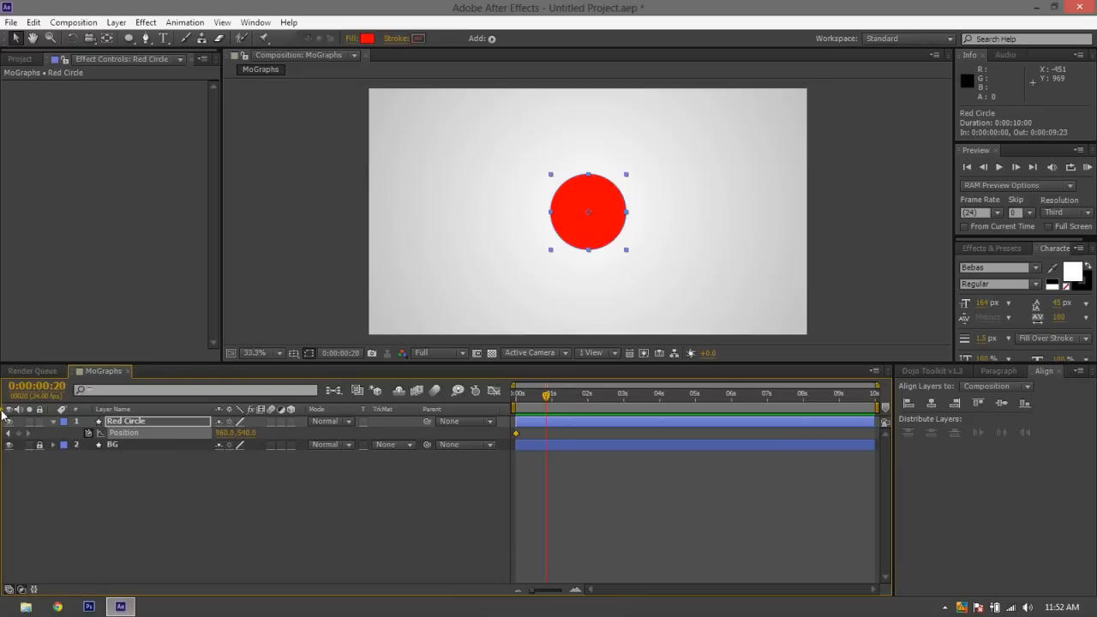
click(88, 433)
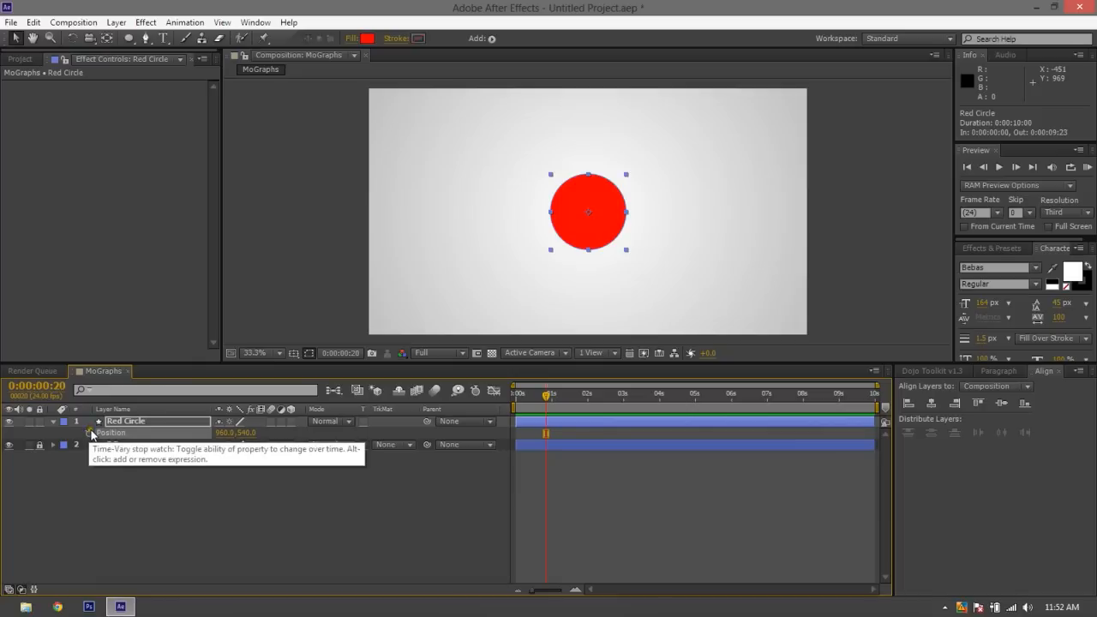
key(ctrl+z)
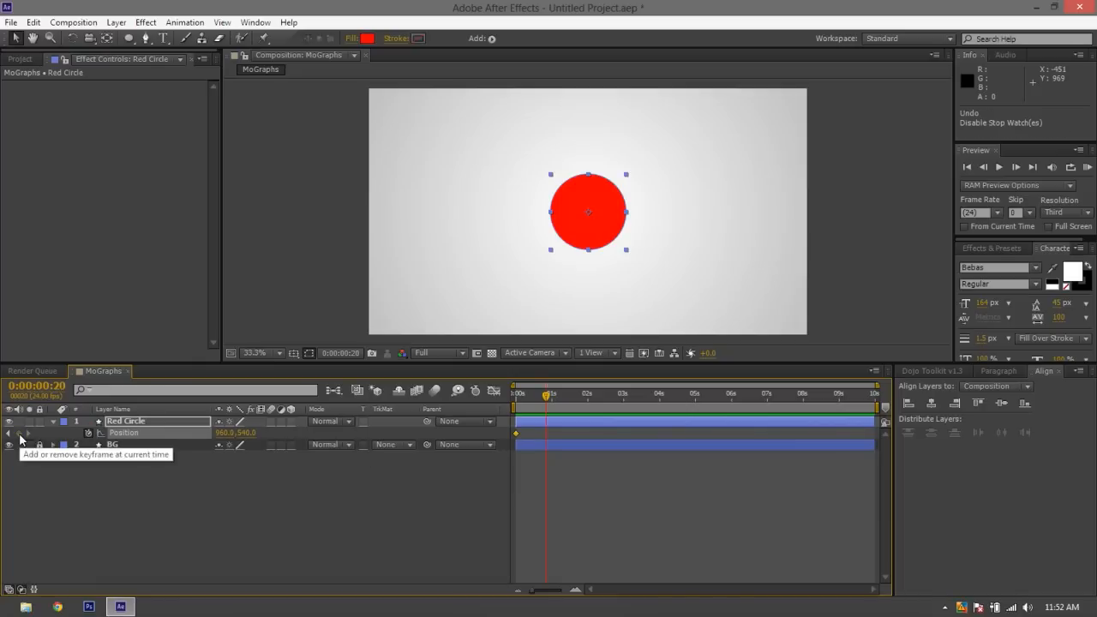
Add a Position keyframe on Red Circle at 0:00:00:20 and play the composition from the start
click(20, 435)
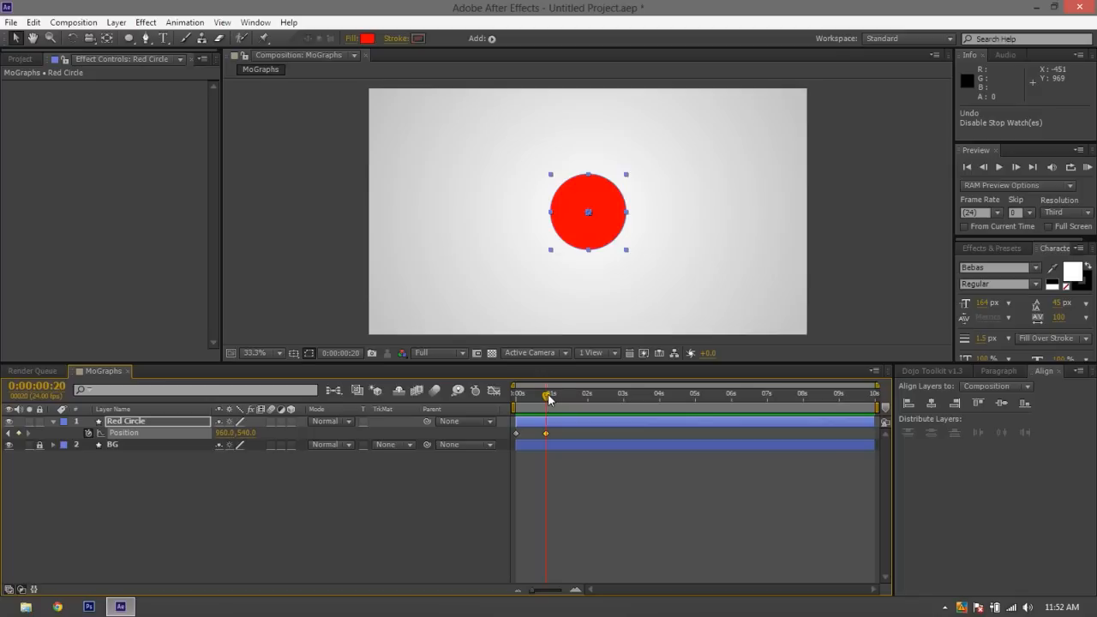
key(Home)
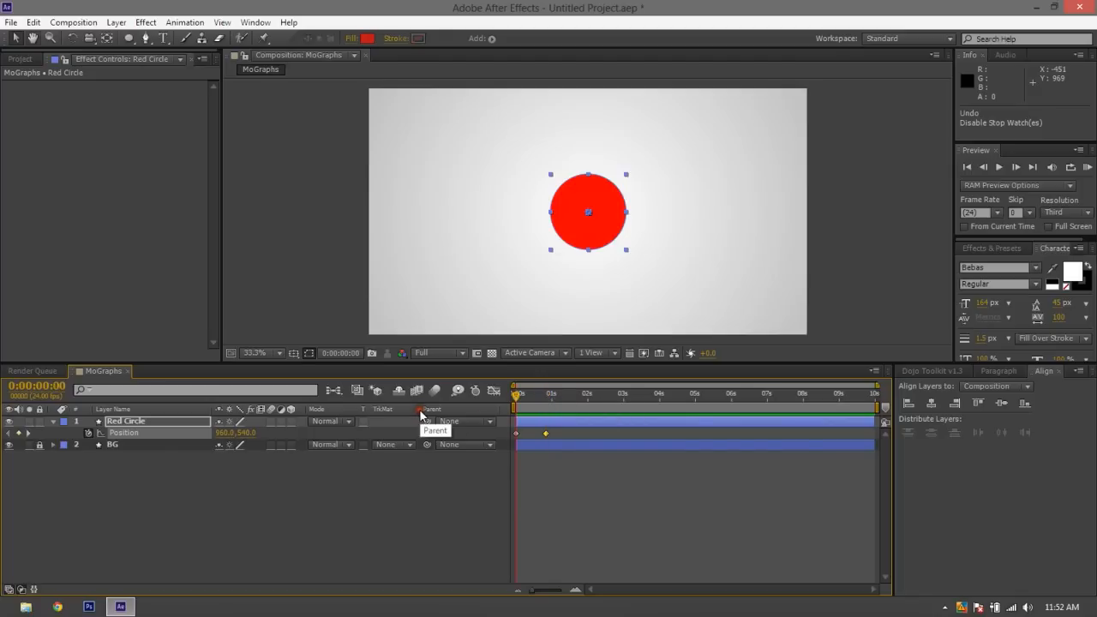
key(space)
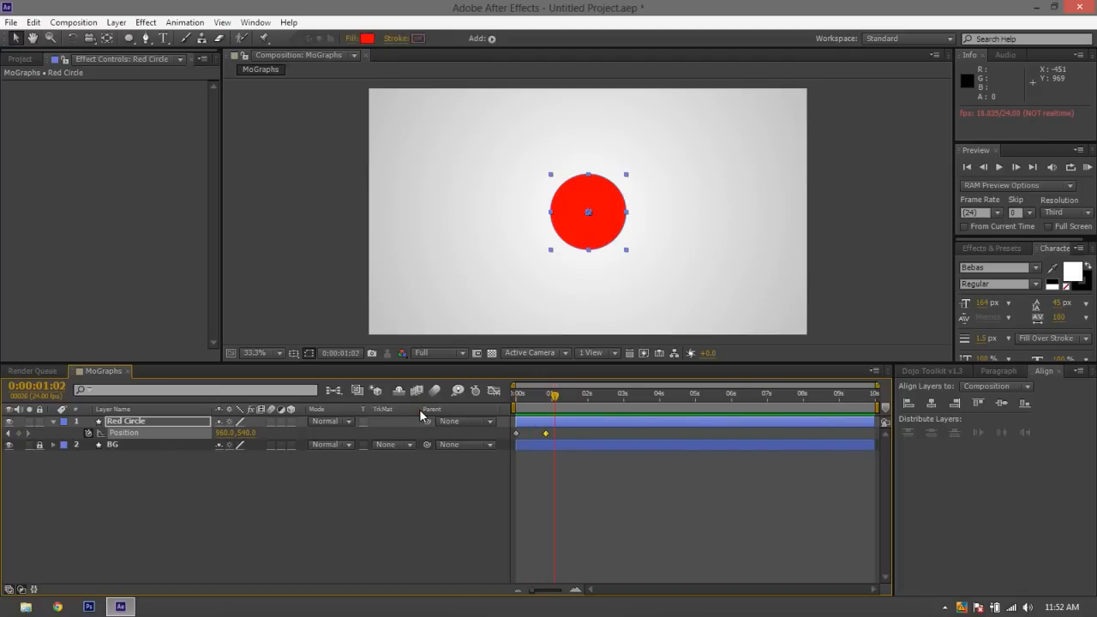
At 0:00:00:00, move the red circle horizontally off the left side of the frame to Position -195, 540, and deselect it
drag(529, 398, 492, 410)
click(516, 434)
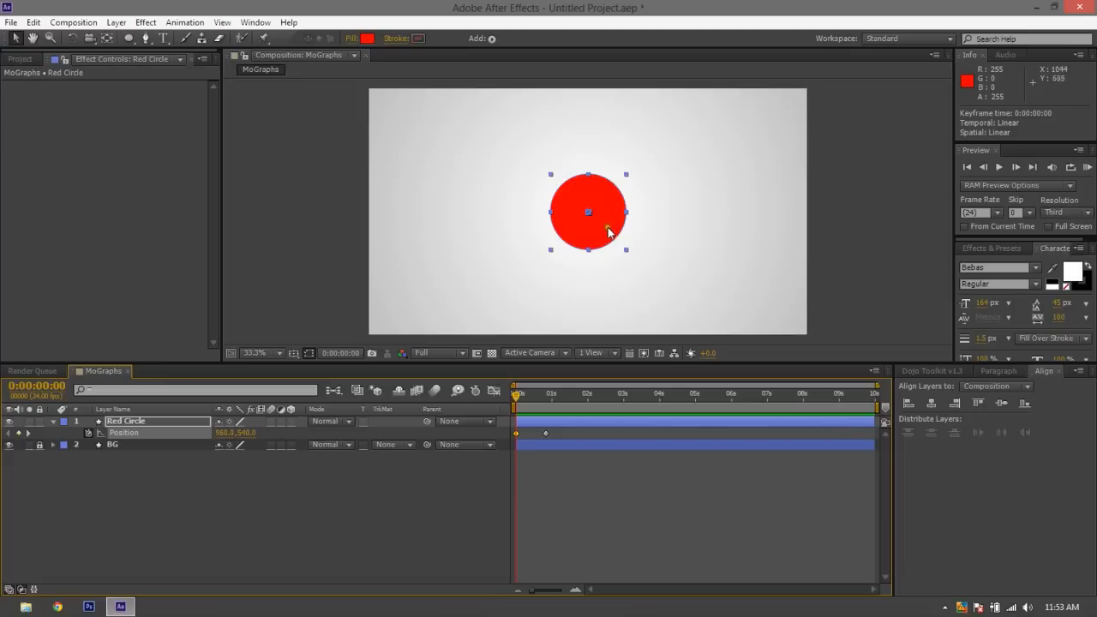
drag(609, 236, 343, 259)
click(393, 483)
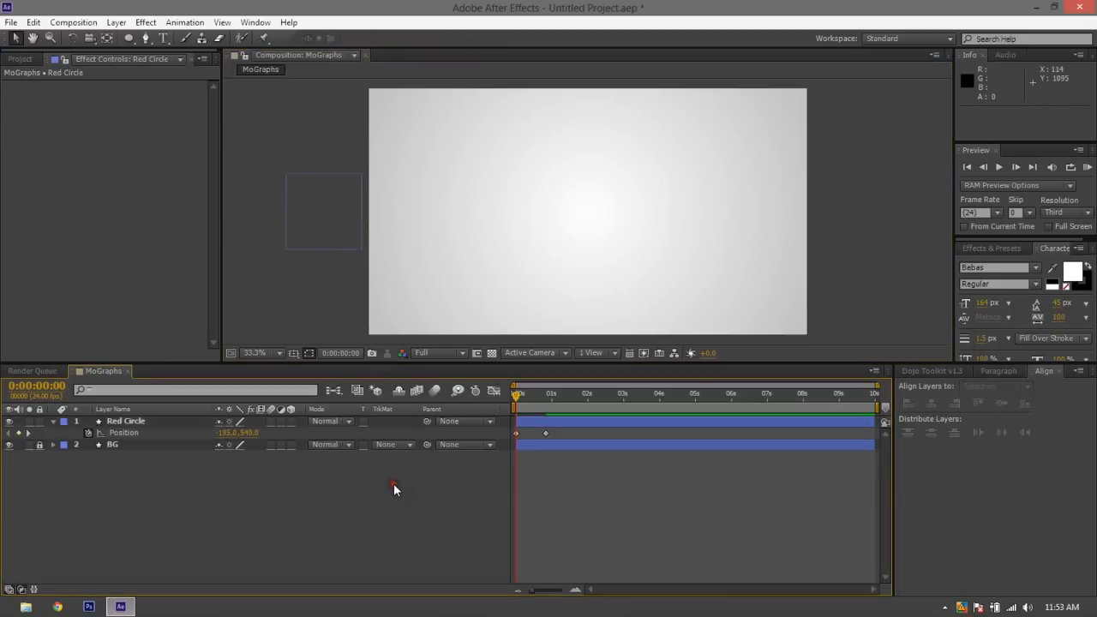
Play the circle's slide-in animation several times from the start to check its motion
key(space)
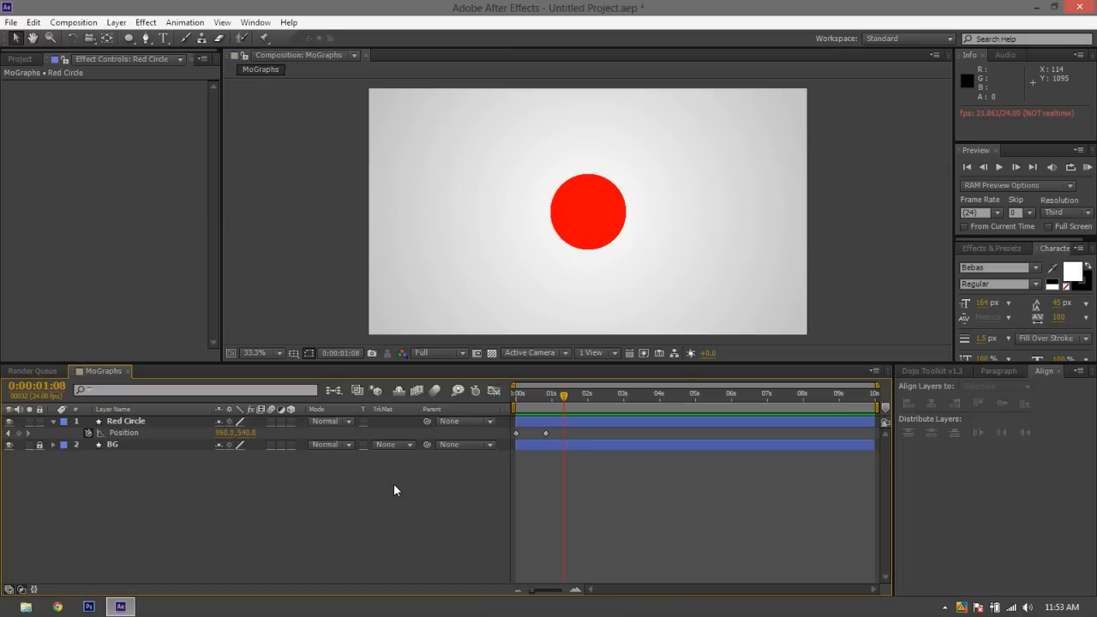
key(Home)
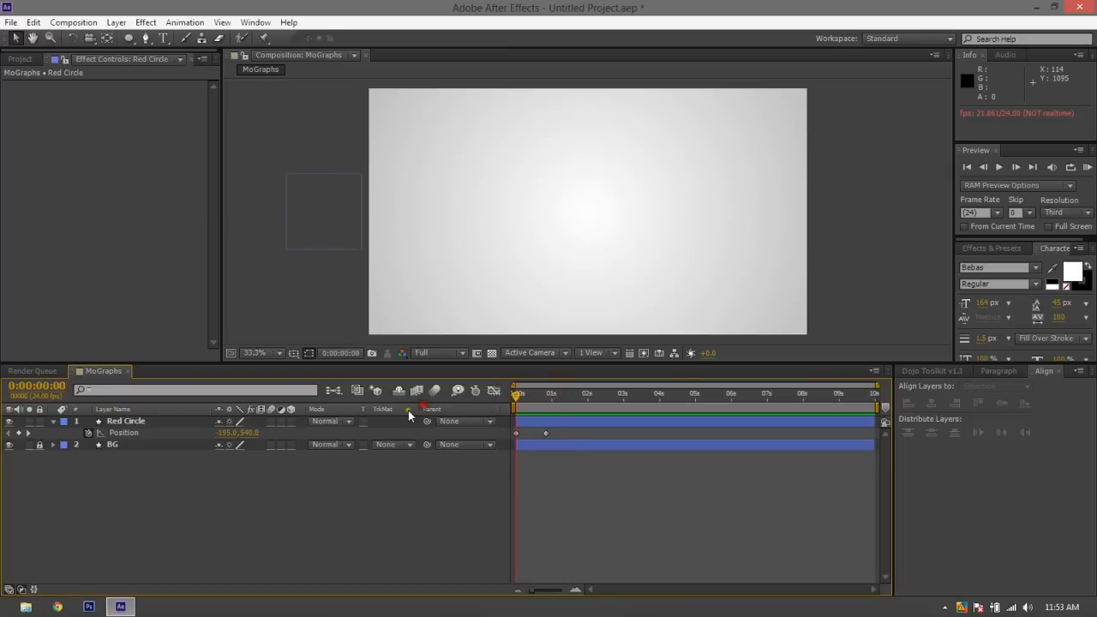
key(space)
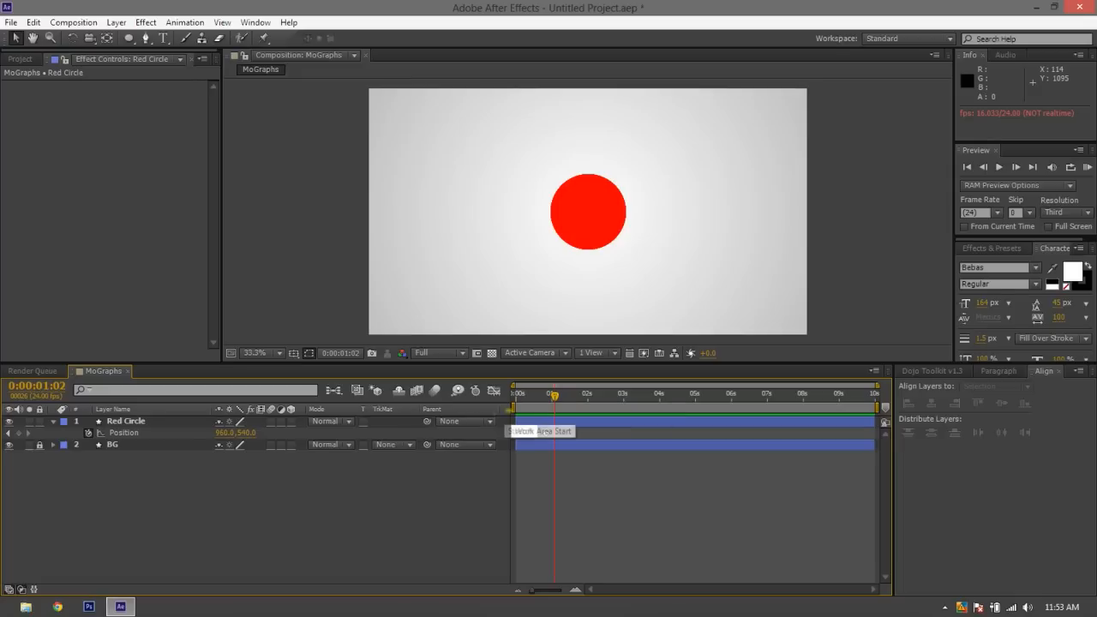
key(Home)
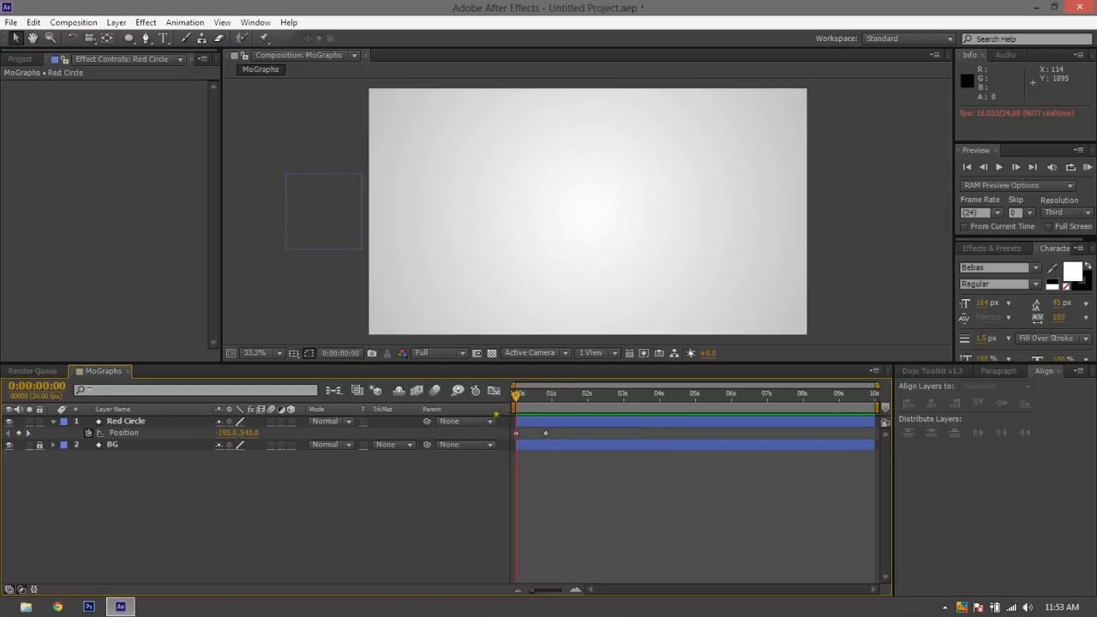
key(space)
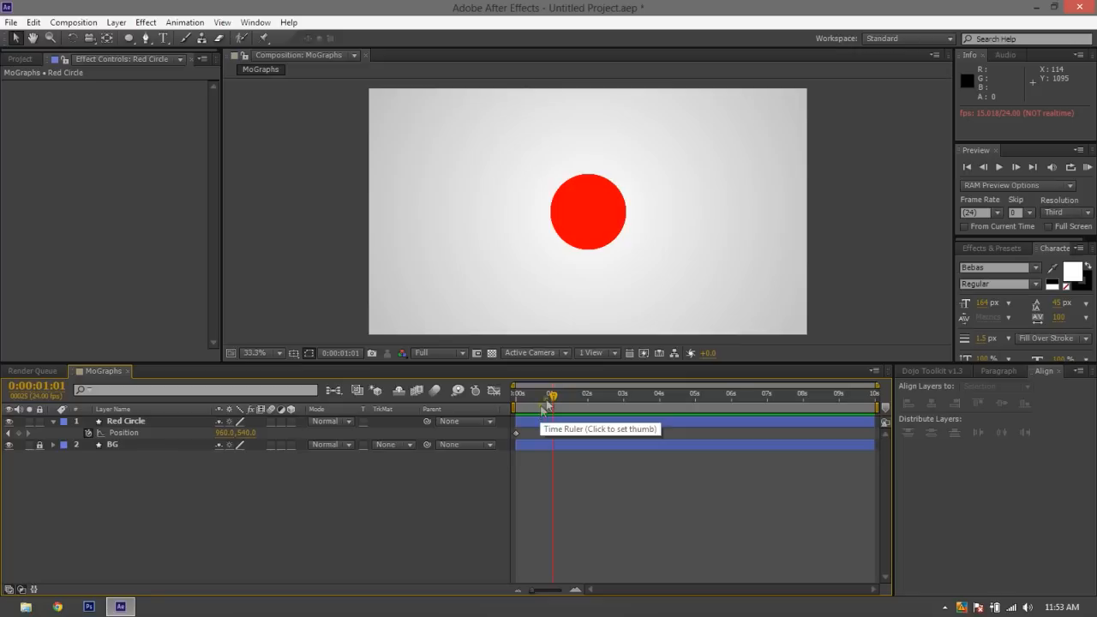
drag(547, 395, 460, 391)
key(space)
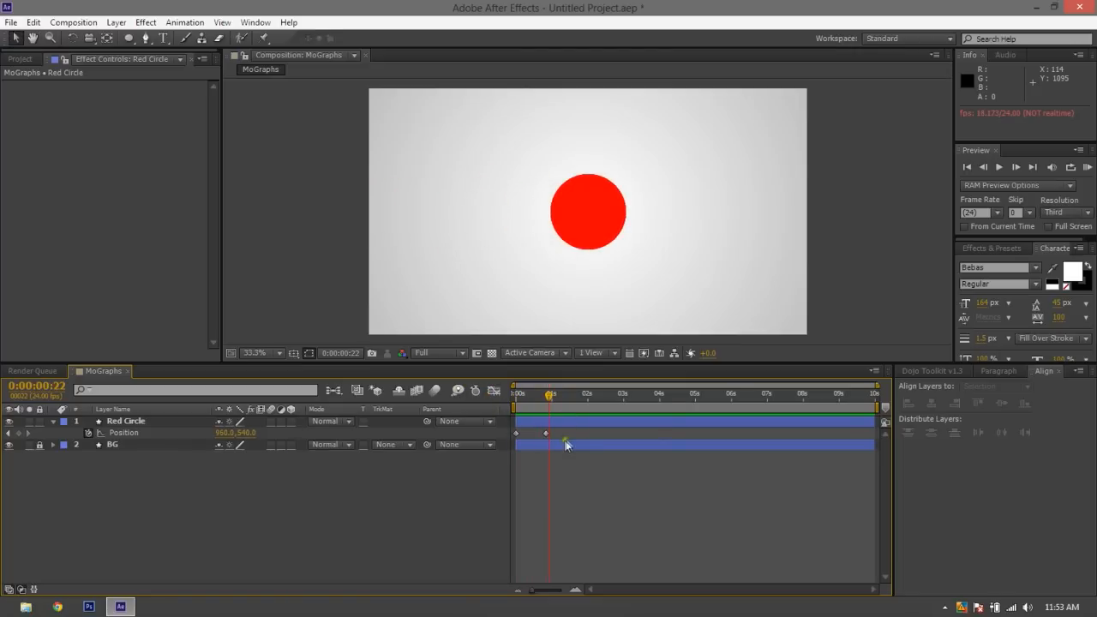
Examine Red Circle's Position speed graph with all graphs fitted to view, replay the motion, select both graph points and close the Graph Editor
click(494, 391)
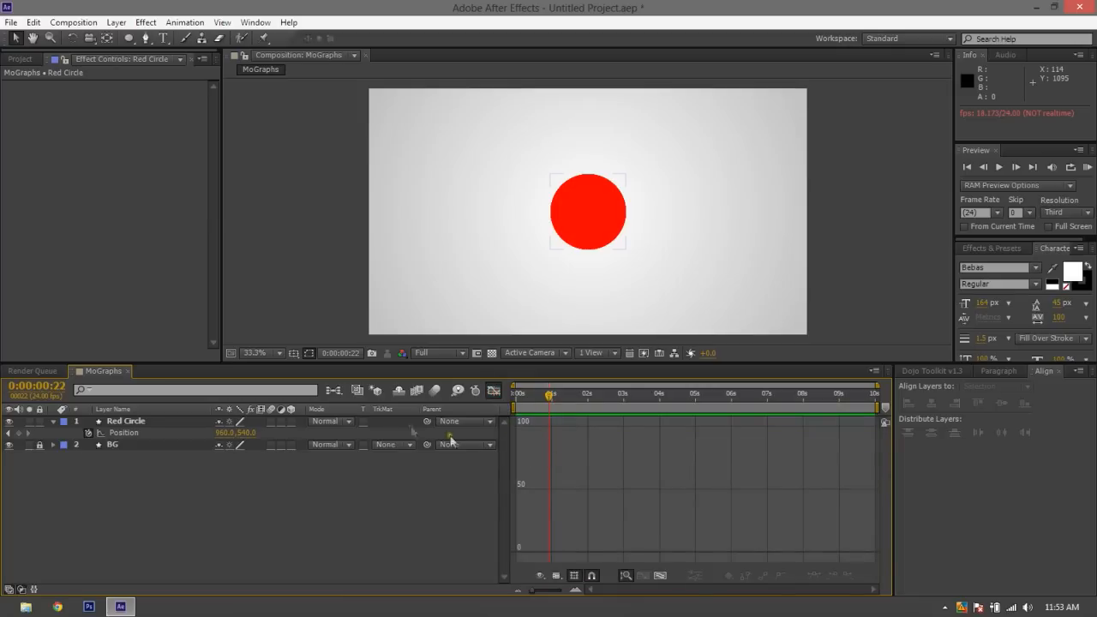
click(123, 432)
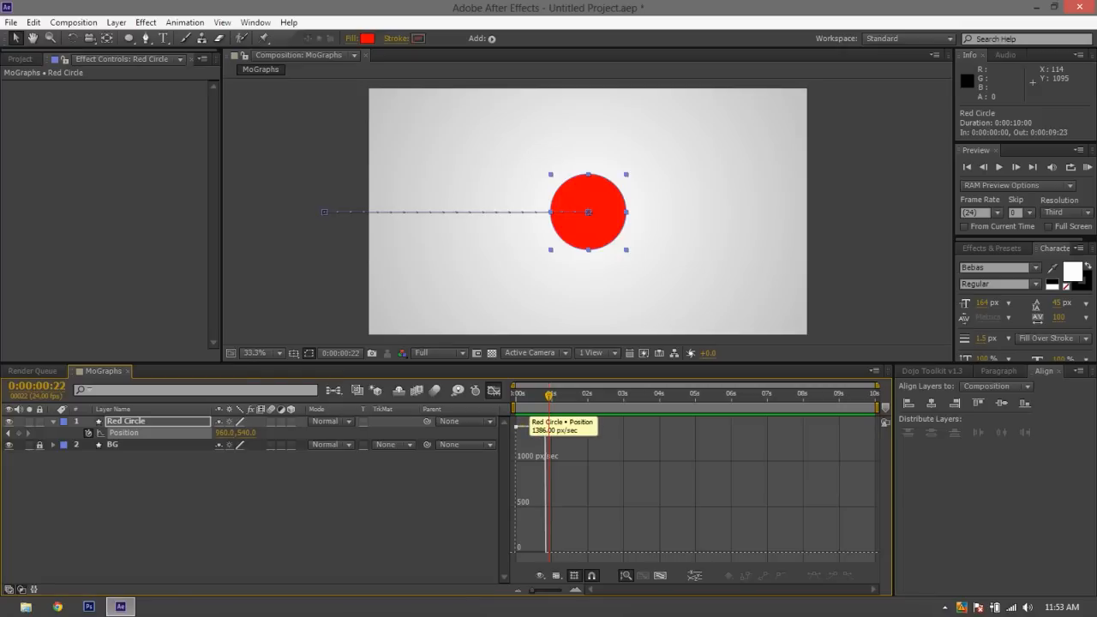
drag(541, 397, 516, 397)
key(space)
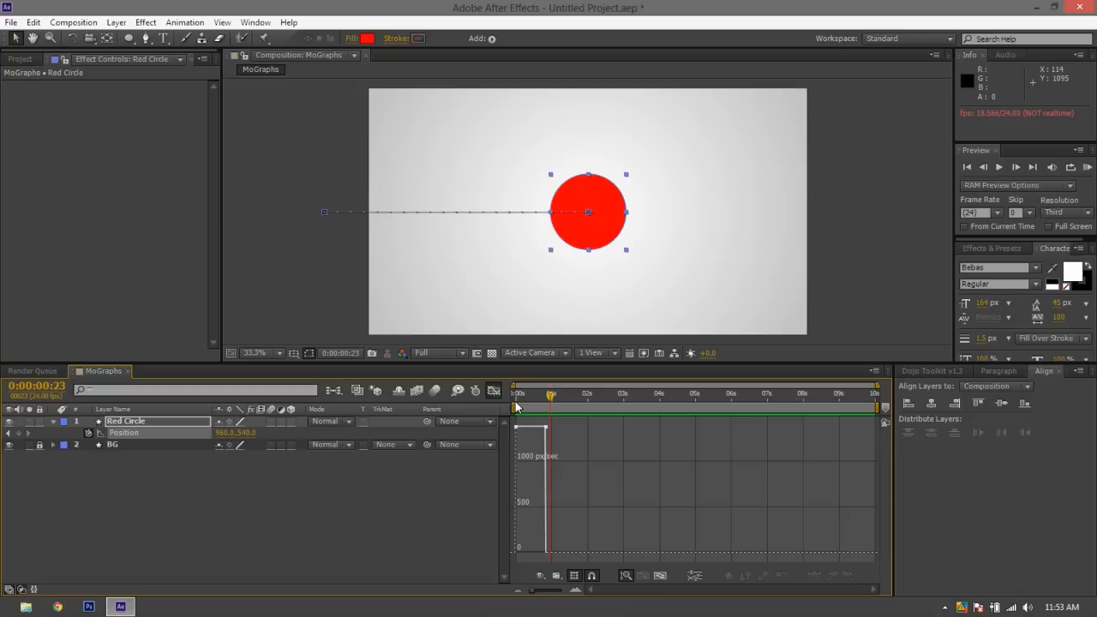
click(657, 576)
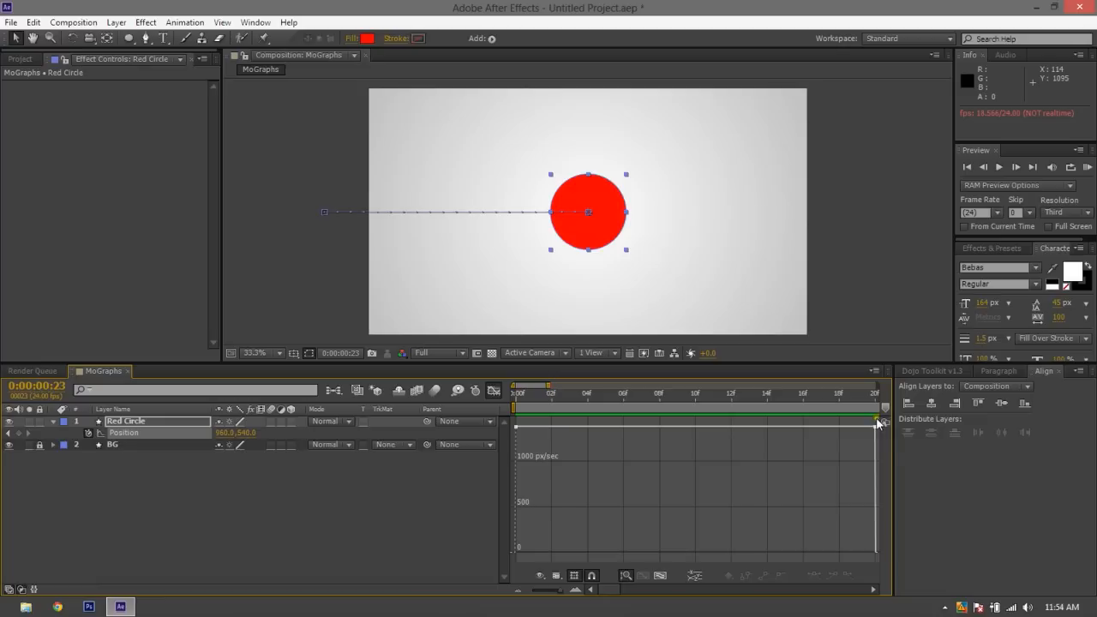
drag(872, 423, 473, 540)
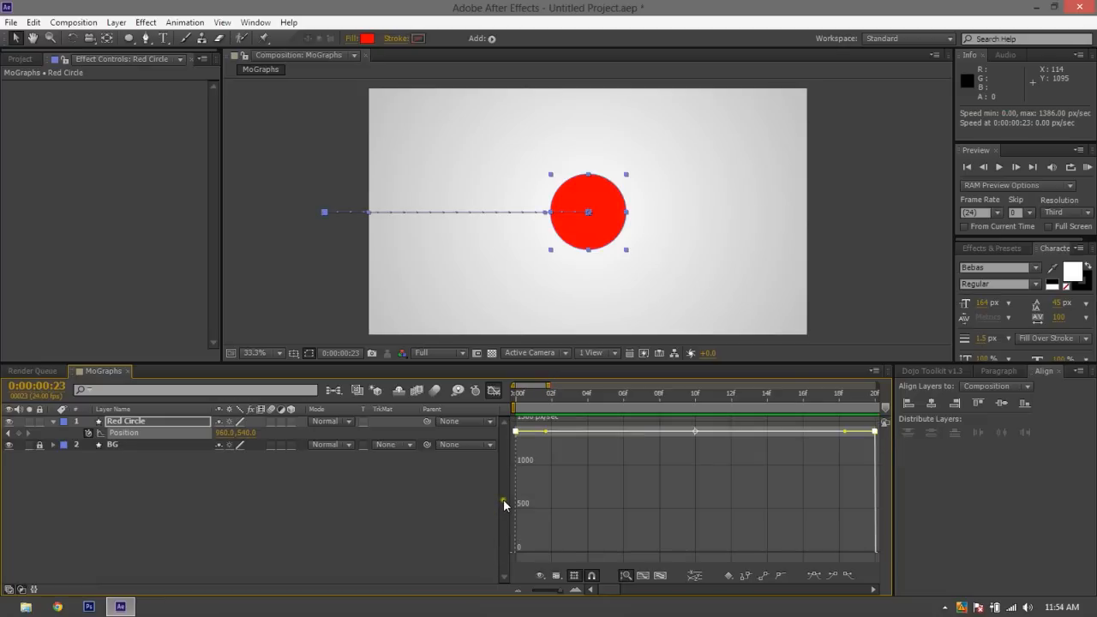
click(493, 391)
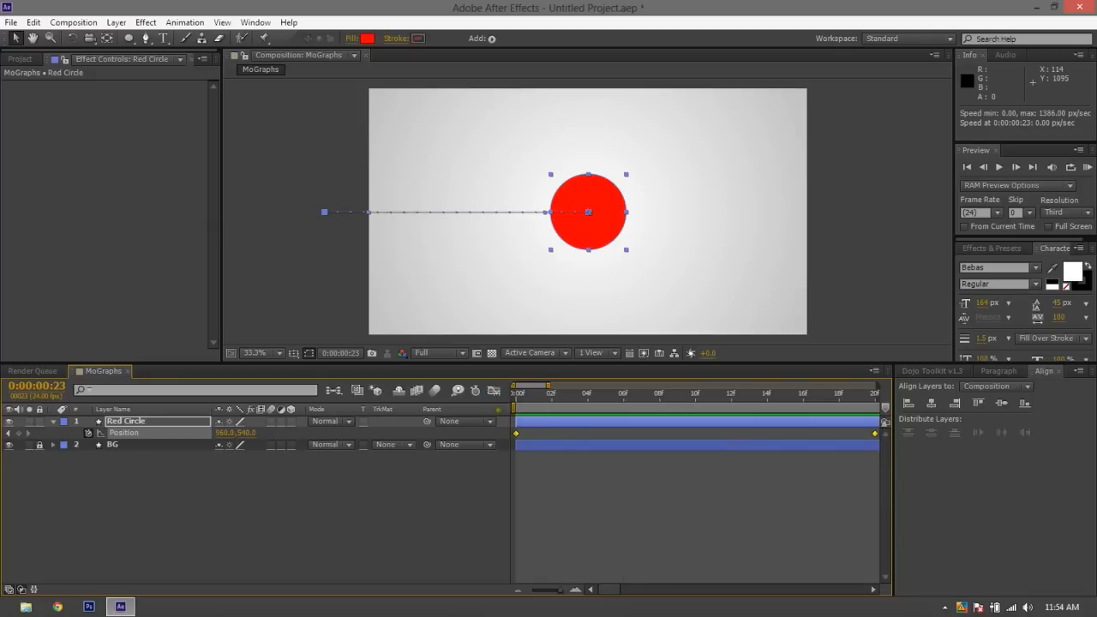
Apply Easy Ease to both of Red Circle's Position keyframes, with the visible time range extended to 0:00:01:15
click(578, 555)
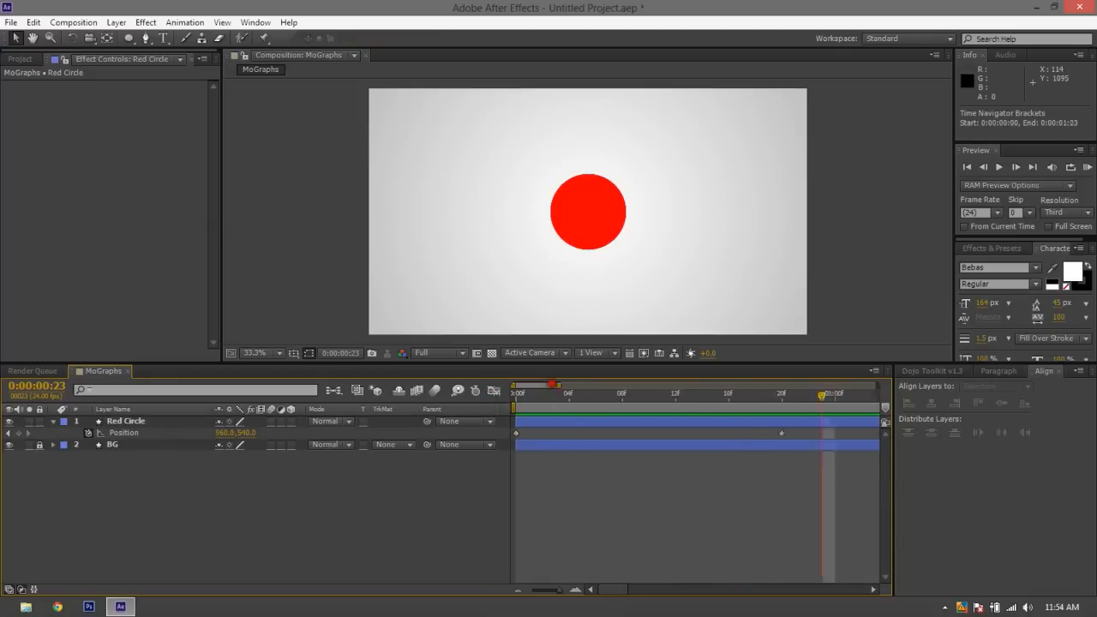
drag(548, 384, 576, 385)
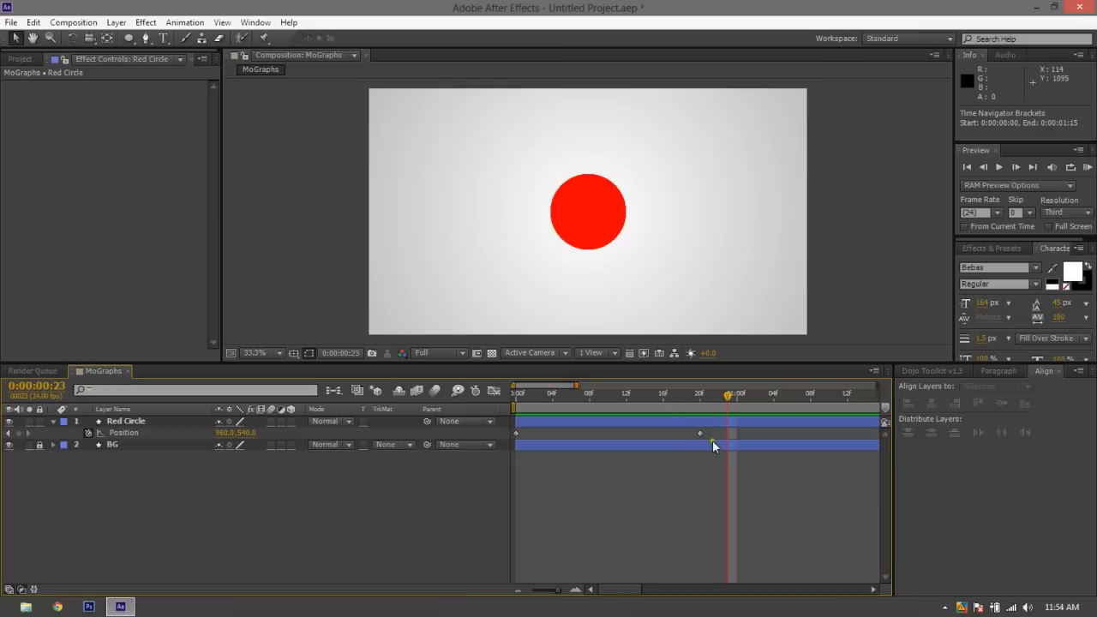
drag(718, 441, 495, 435)
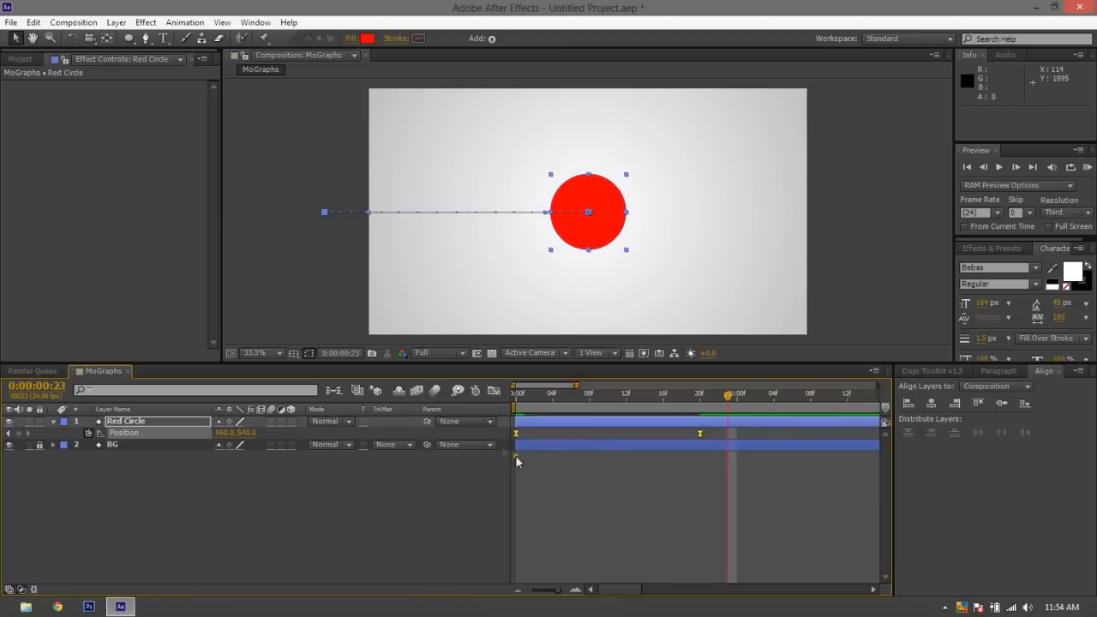
click(515, 455)
click(515, 434)
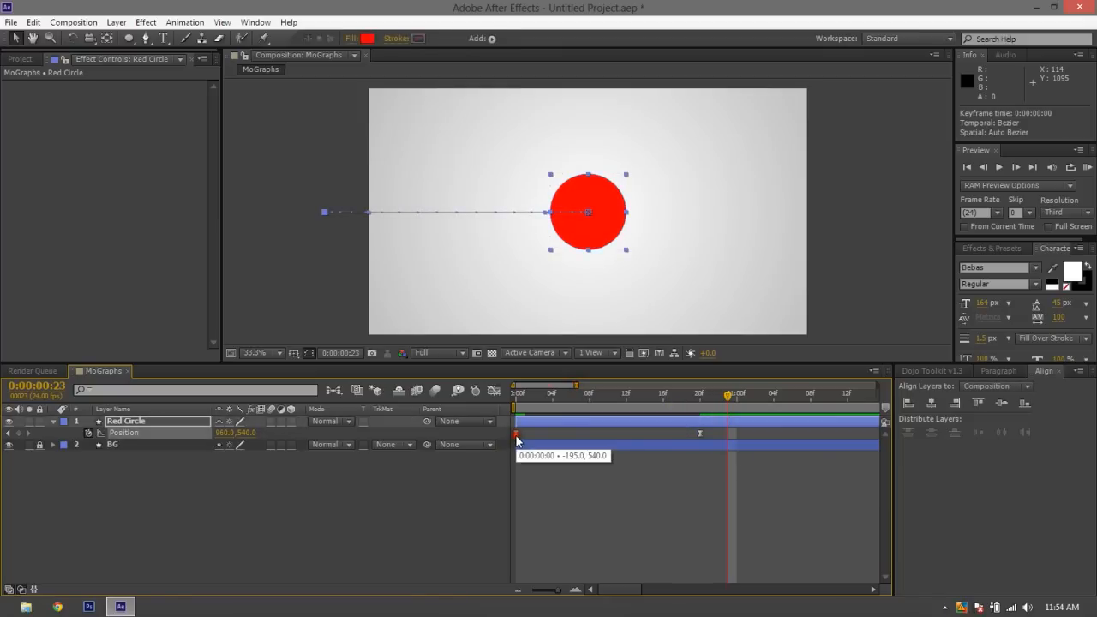
Play the eased animation from the start and examine Red Circle's Position speed graph between playbacks
click(514, 400)
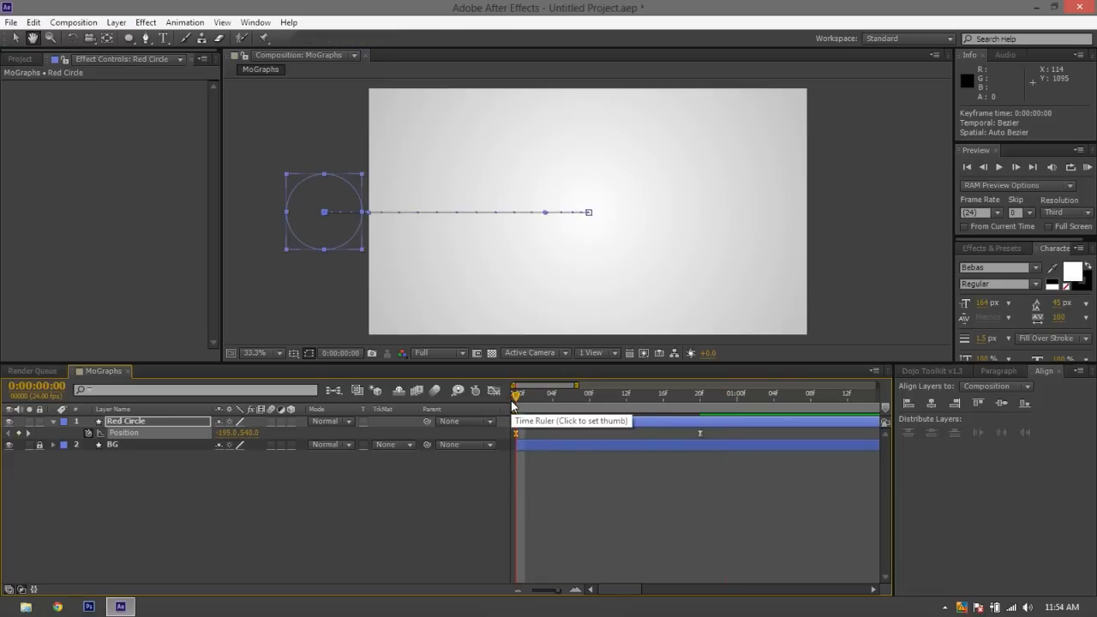
key(space)
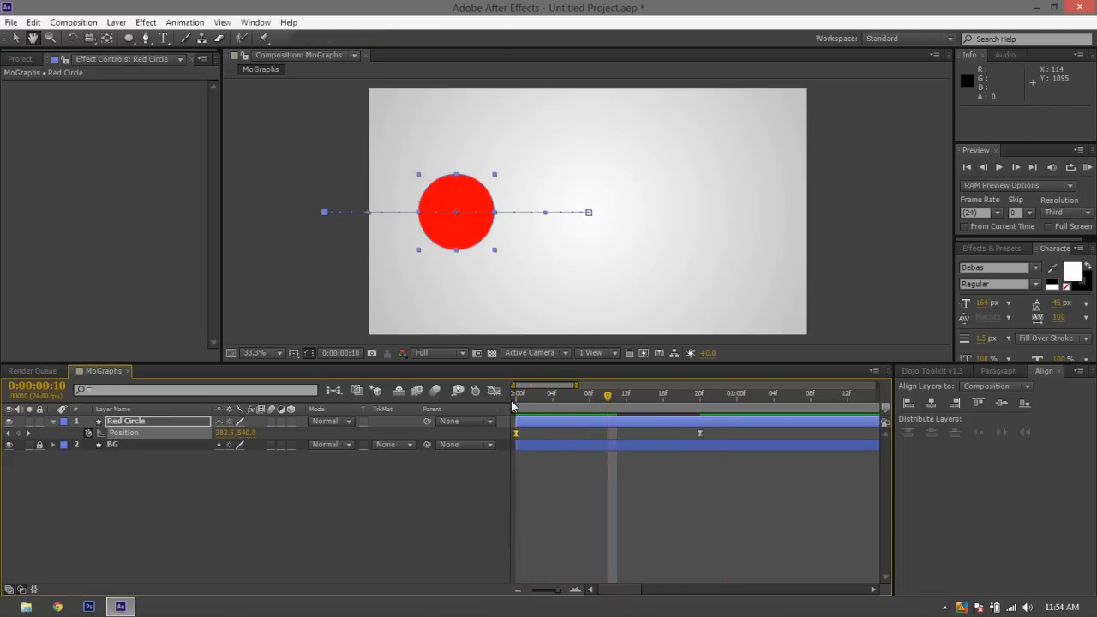
click(511, 400)
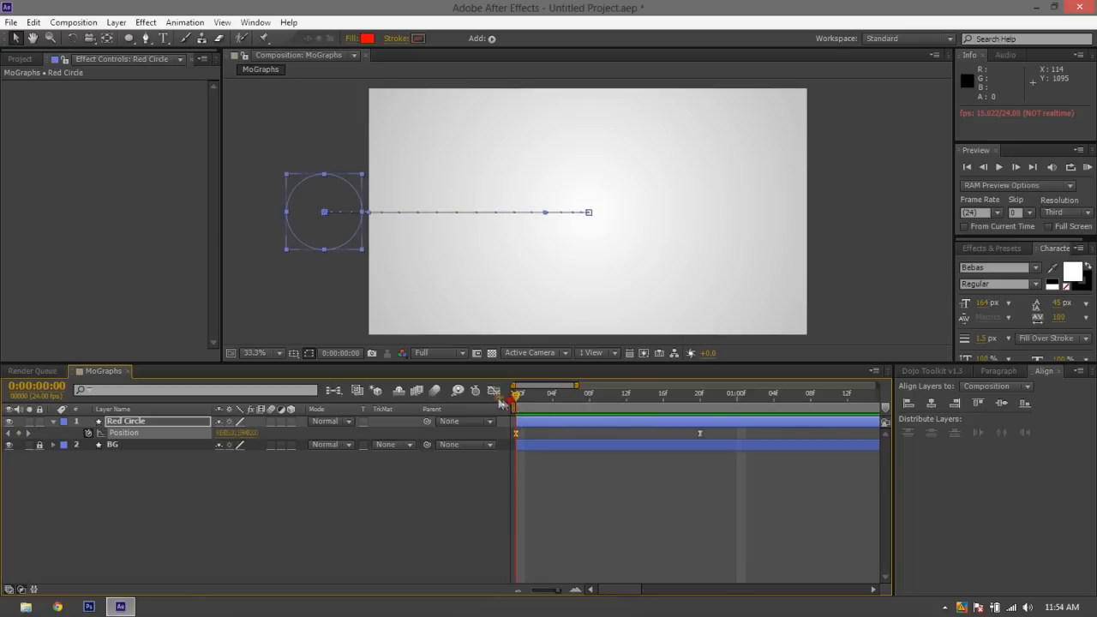
click(494, 390)
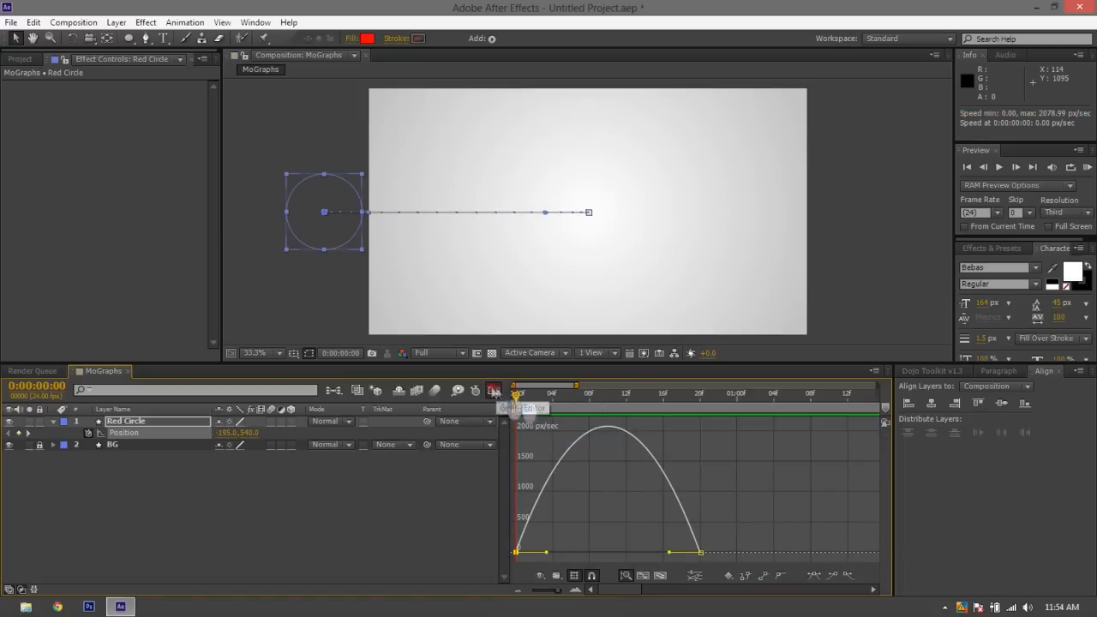
click(493, 390)
key(space)
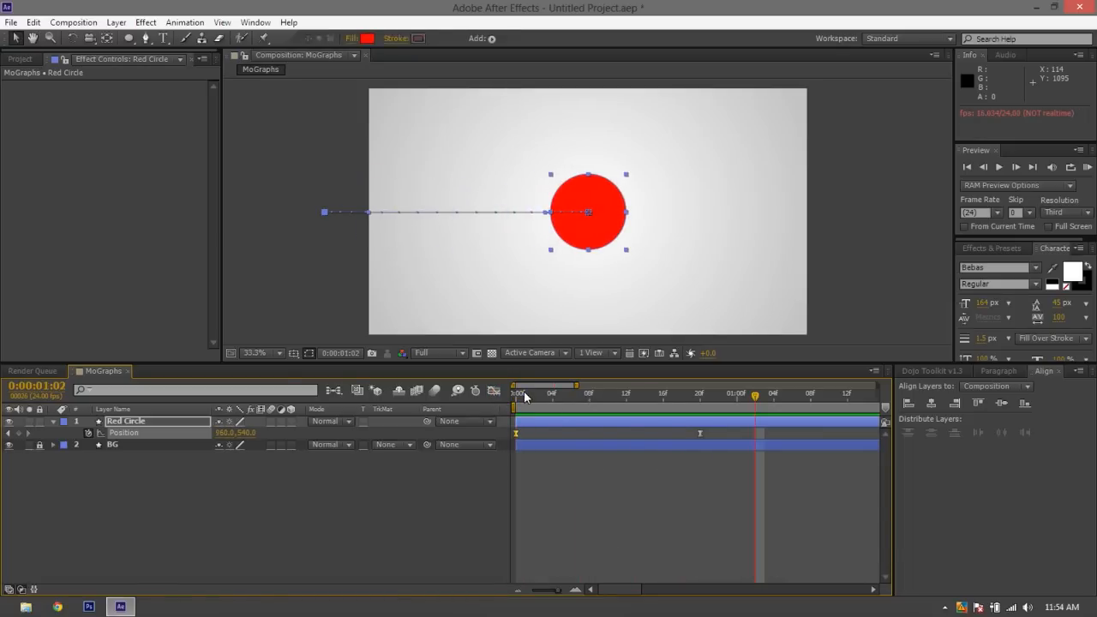
click(524, 391)
In the Position speed graph, extend the last keyframe's ease handle toward the start so that the speed peaks at about frame 4
click(493, 391)
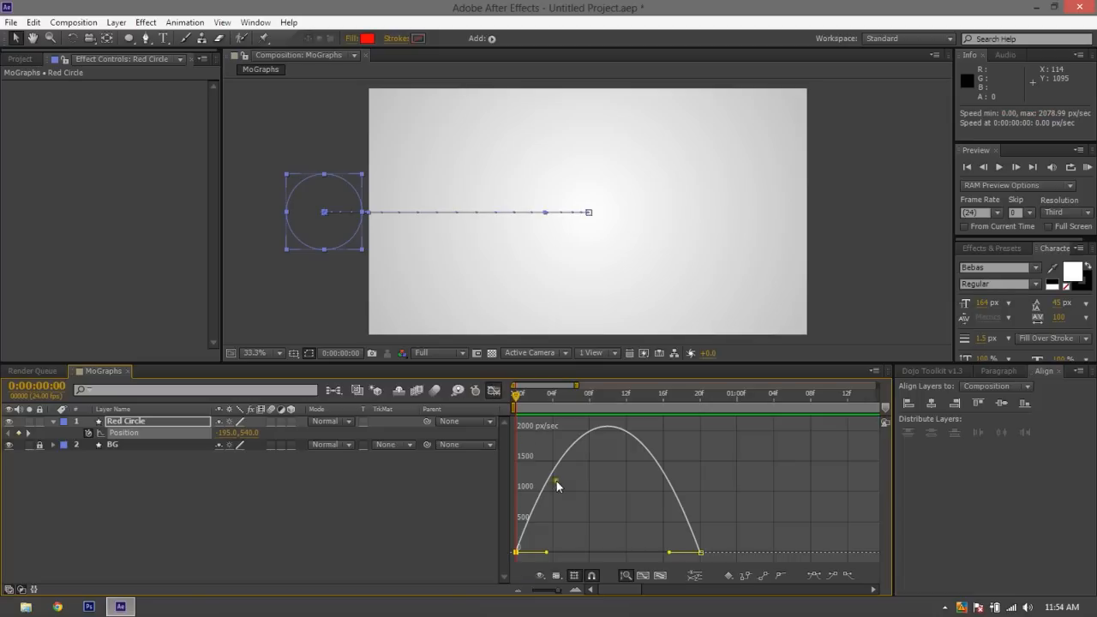
drag(734, 510, 492, 519)
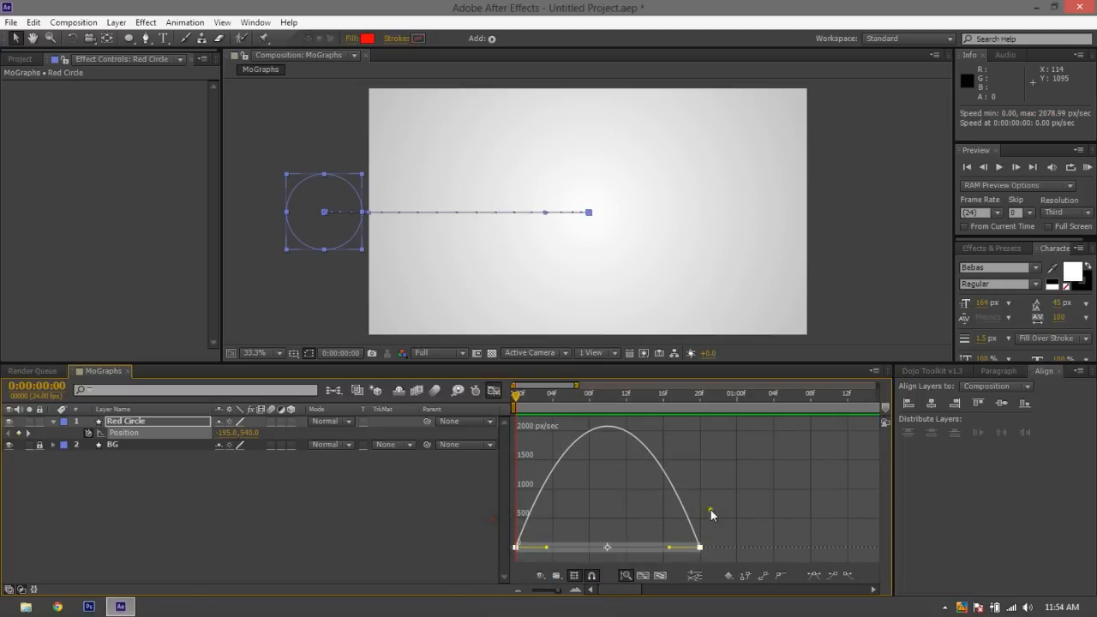
click(669, 547)
drag(670, 548, 592, 576)
click(636, 494)
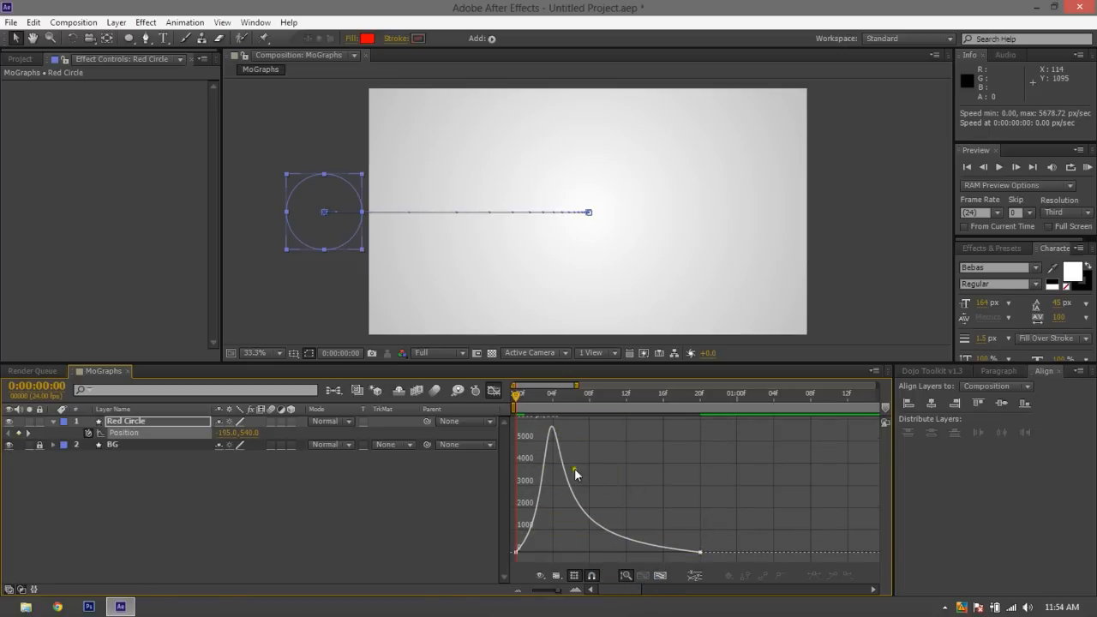
Play the reshaped motion, close the Graph Editor, deselect the layer and replay the animation from the start
key(space)
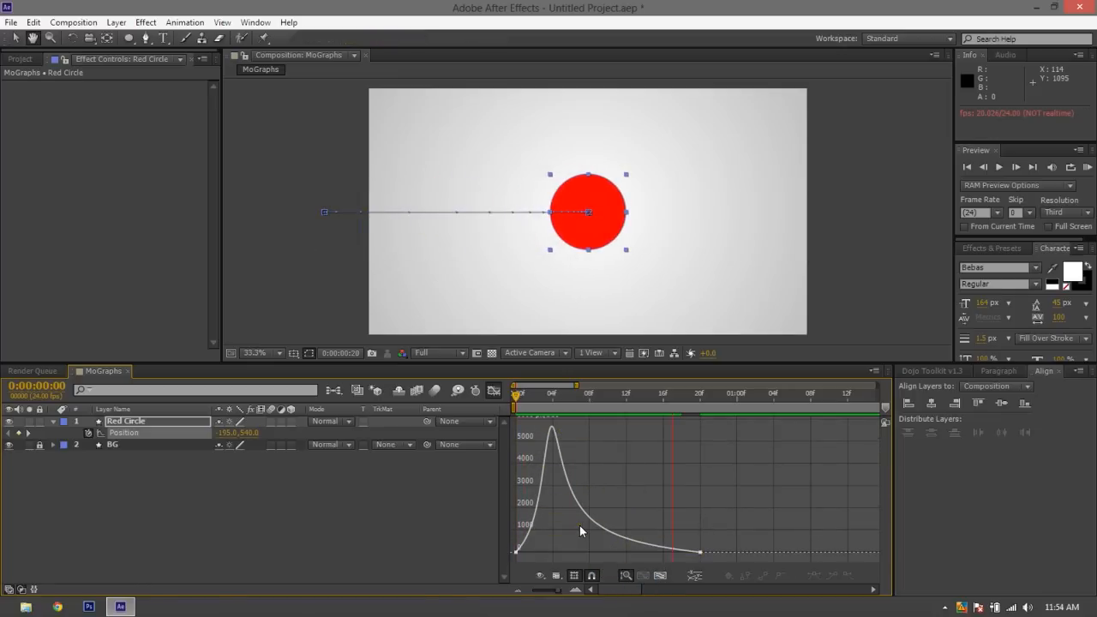
click(494, 390)
click(368, 313)
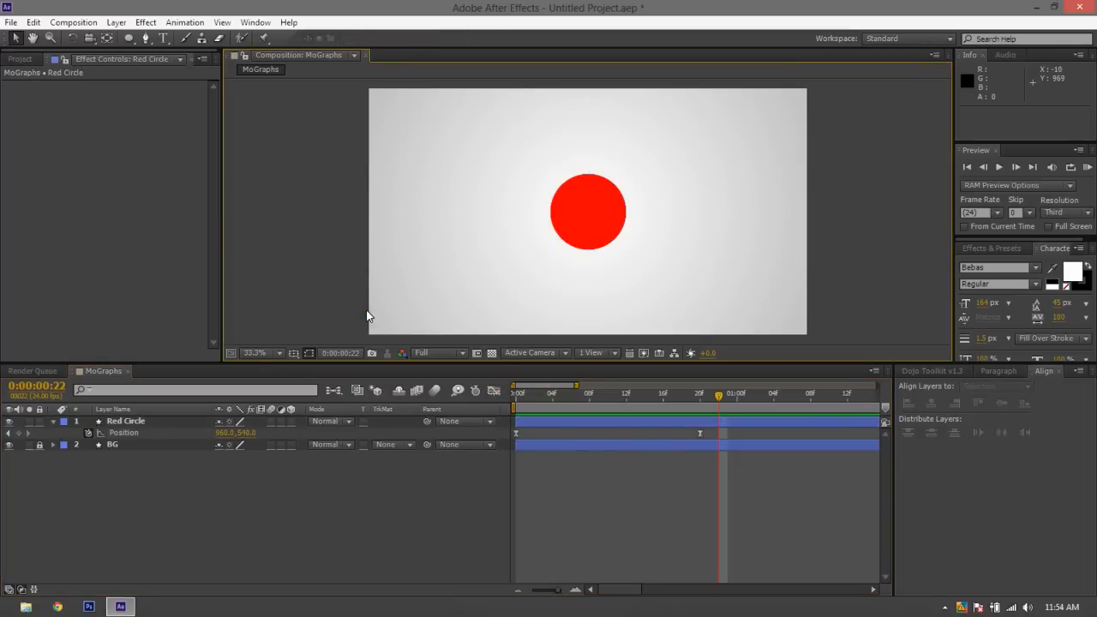
click(515, 394)
key(space)
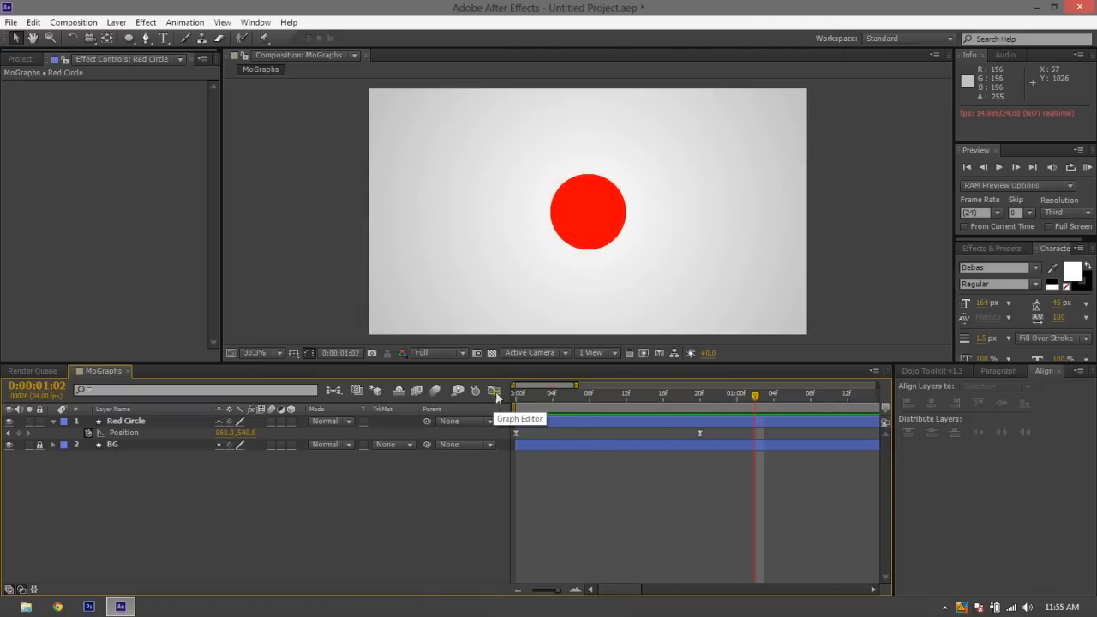
In Red Circle's Position speed graph, raise the first keyframe's outgoing speed to about 4185 px/sec and return to 0:00:00:00 for preview
click(495, 391)
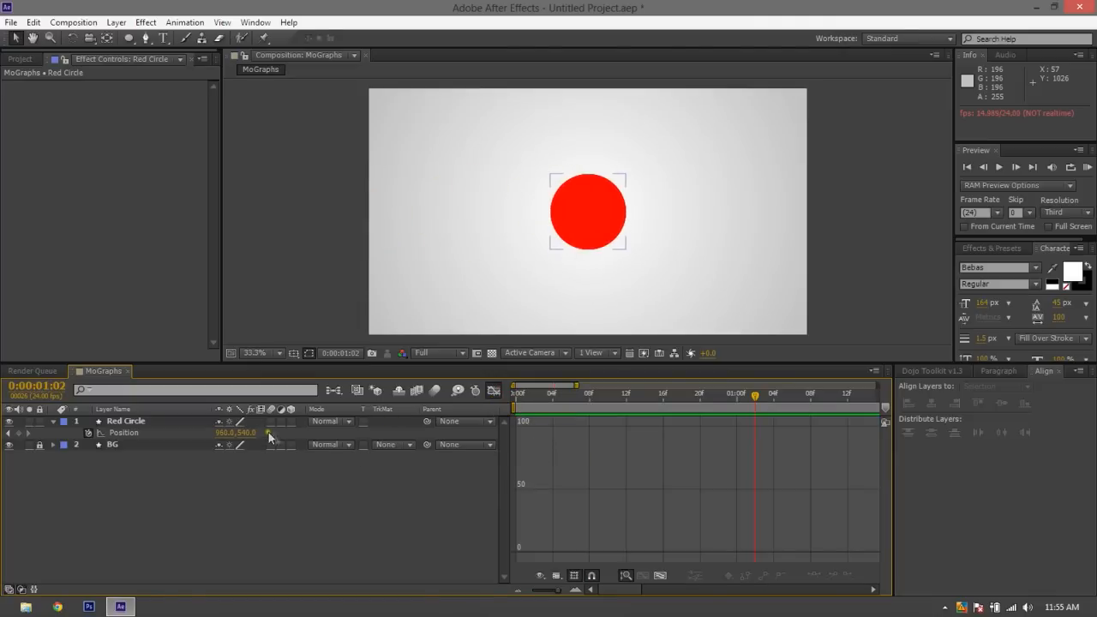
click(137, 435)
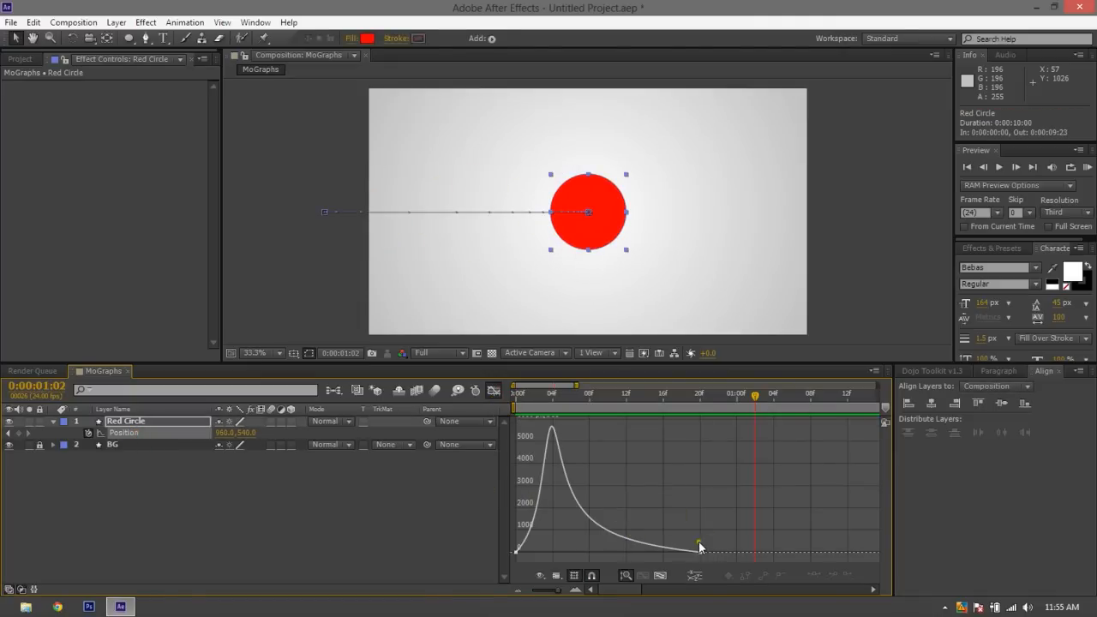
scroll(568, 556, down, 8)
drag(511, 526, 400, 508)
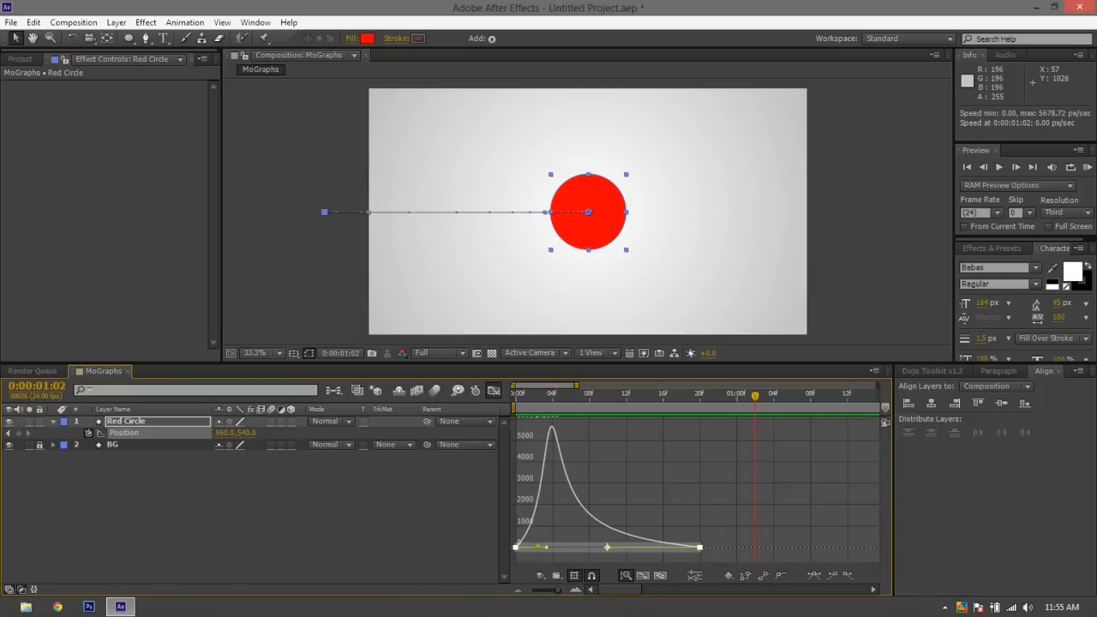
drag(546, 547, 571, 458)
key(KP_0)
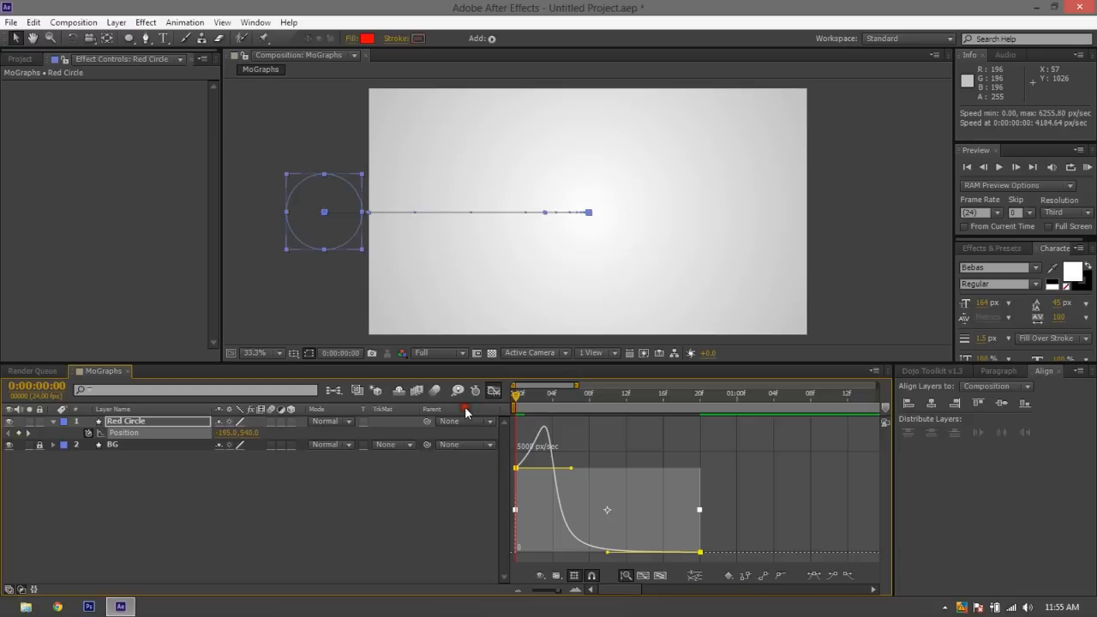
Undo the raised starting speed on Red Circle's Position, close the Graph Editor and replay the animation from the start
key(space)
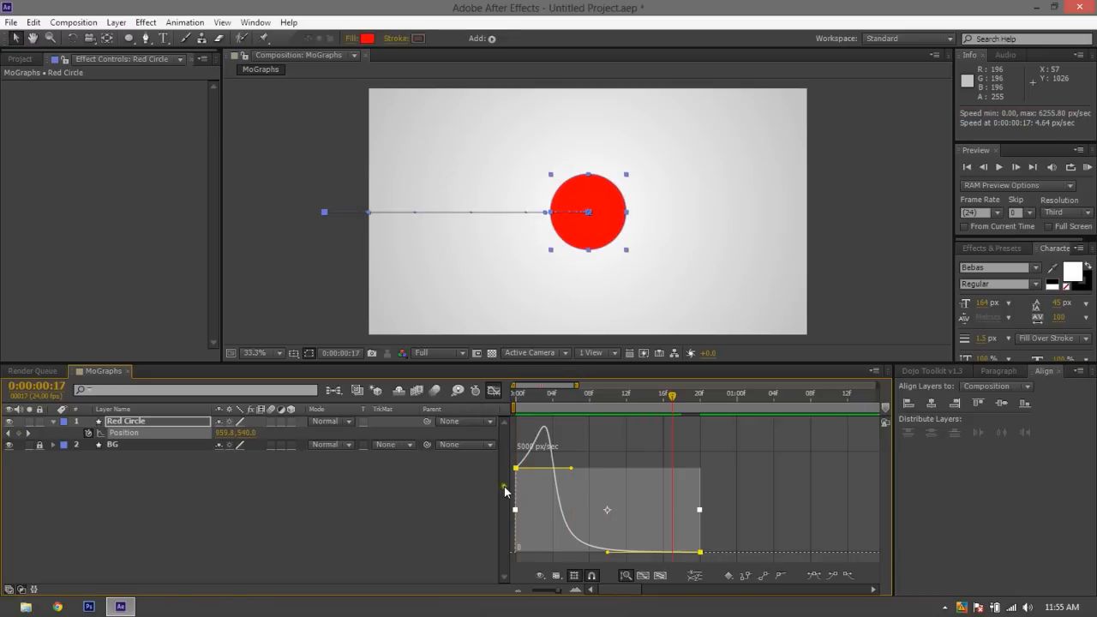
key(ctrl+z)
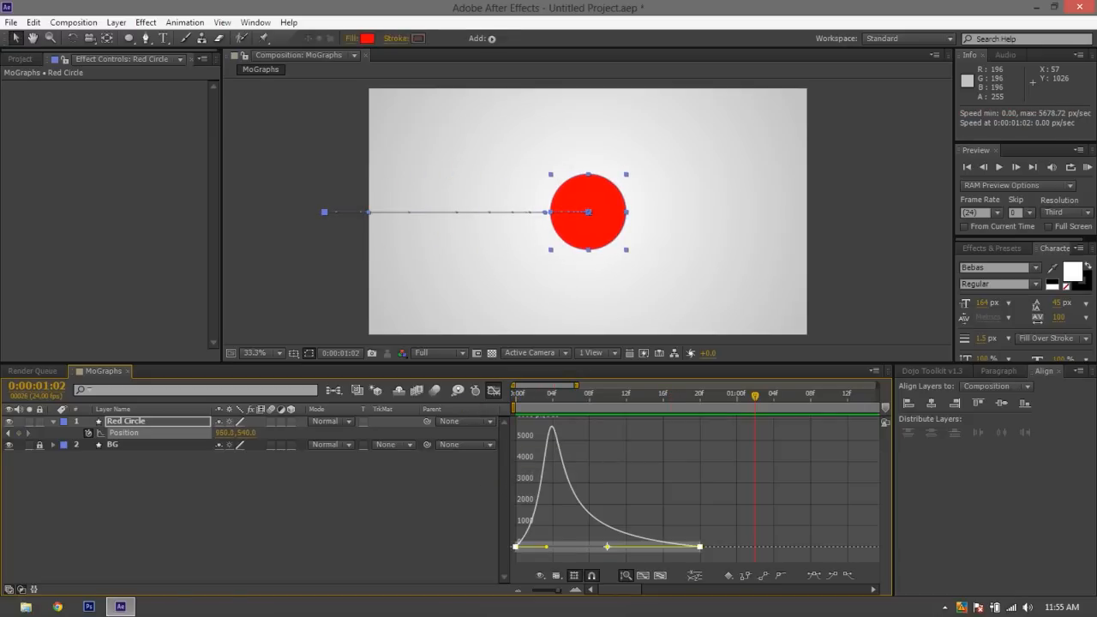
click(451, 495)
click(495, 392)
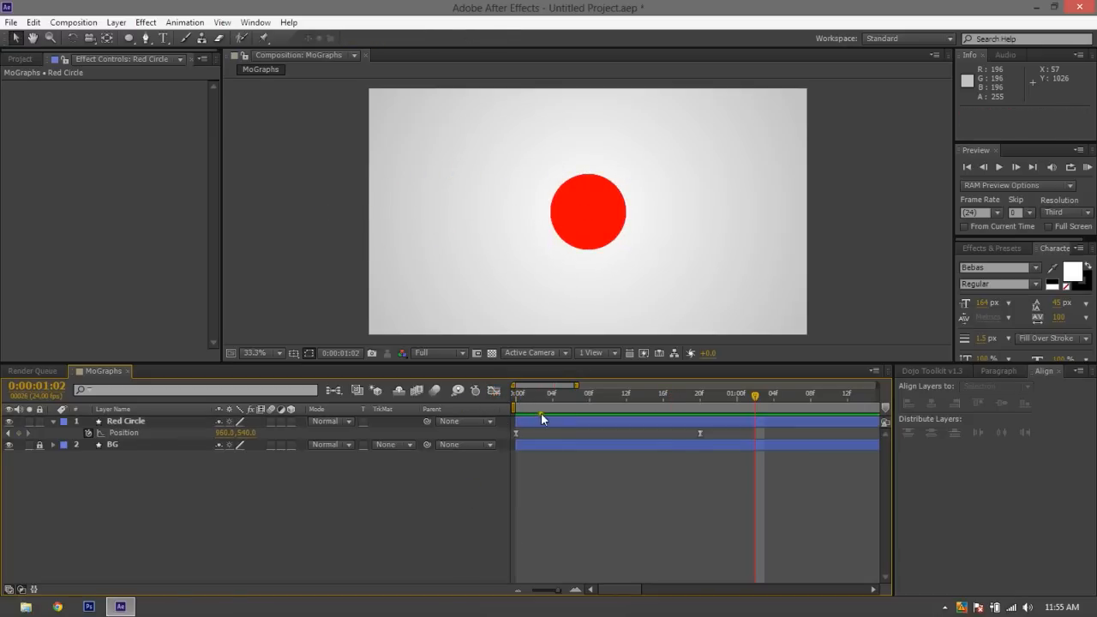
drag(552, 392, 401, 399)
key(space)
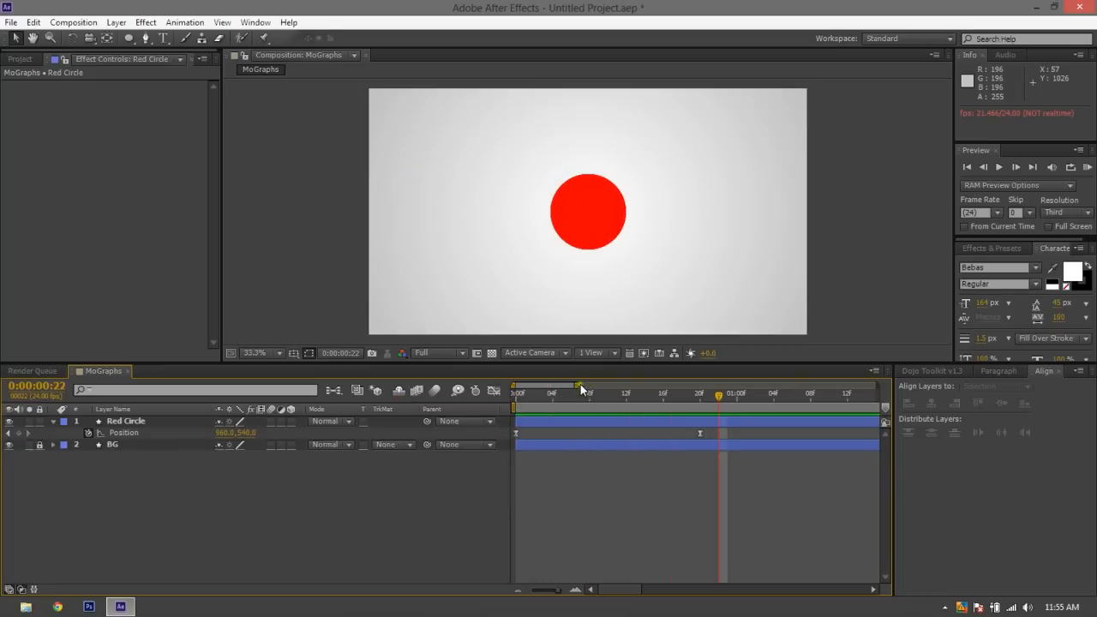
Go to 0:00:00:20 and reveal Red Circle's Scale property alongside its Position
drag(581, 387, 724, 387)
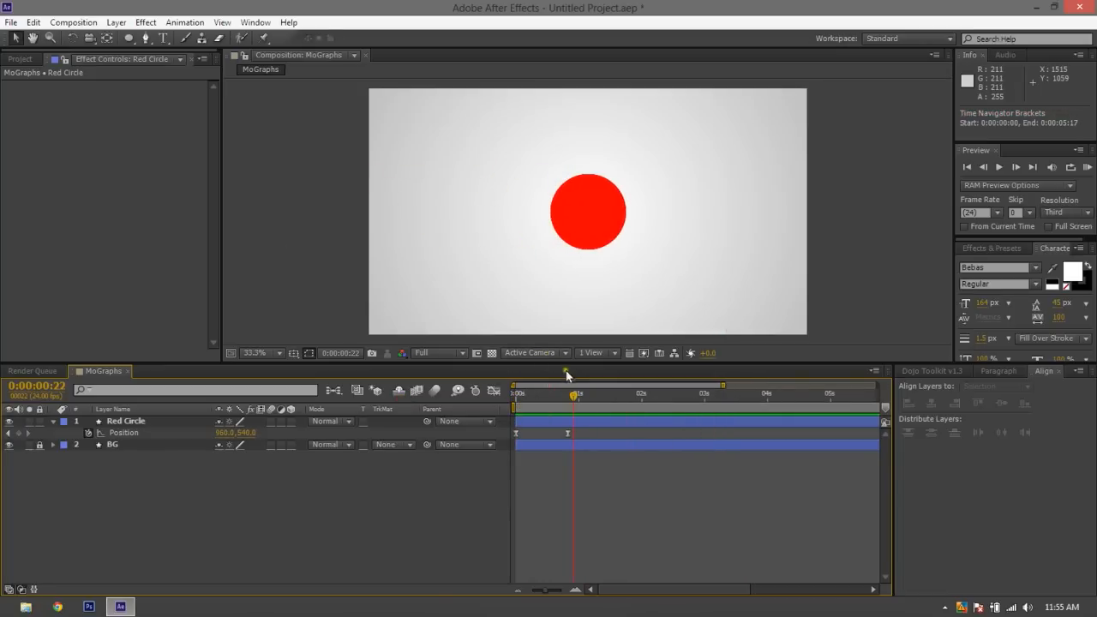
click(569, 432)
click(581, 419)
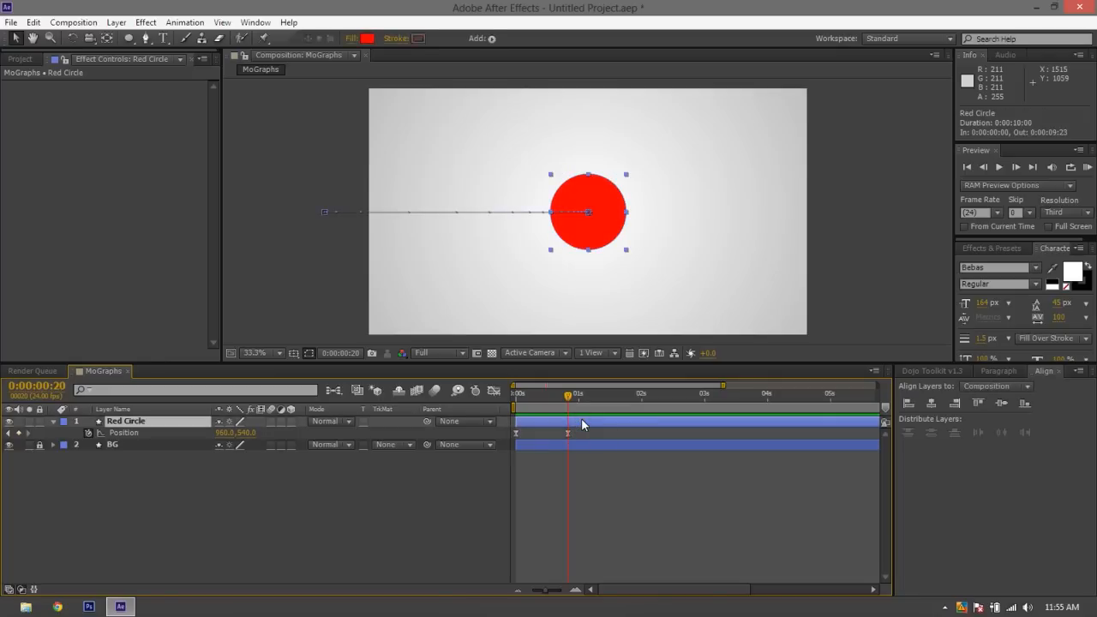
key(shift+s)
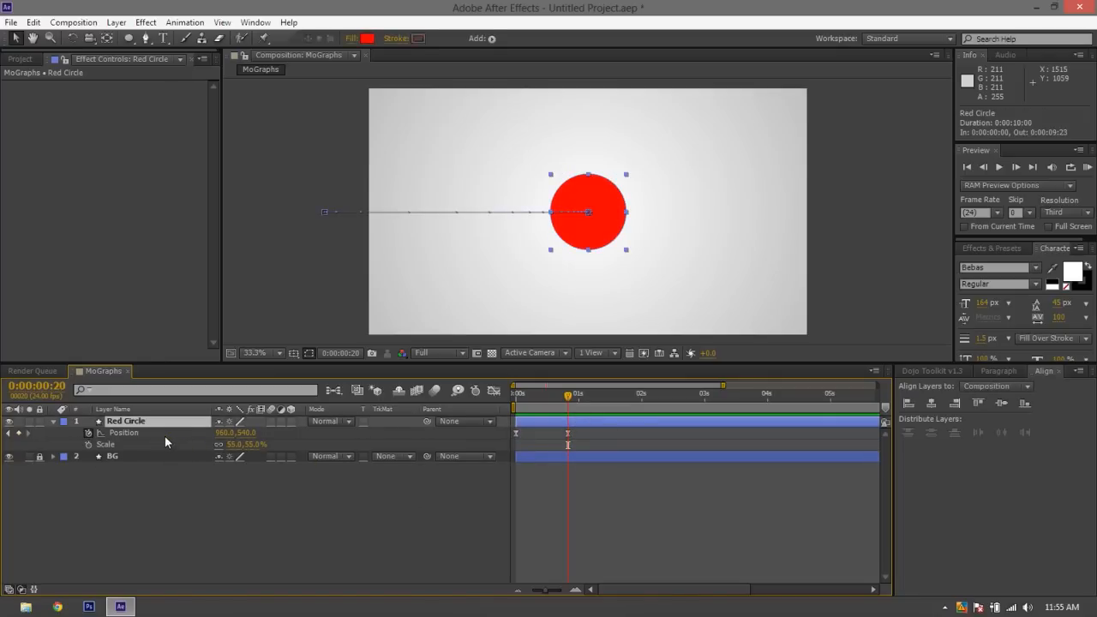
key(shift+p)
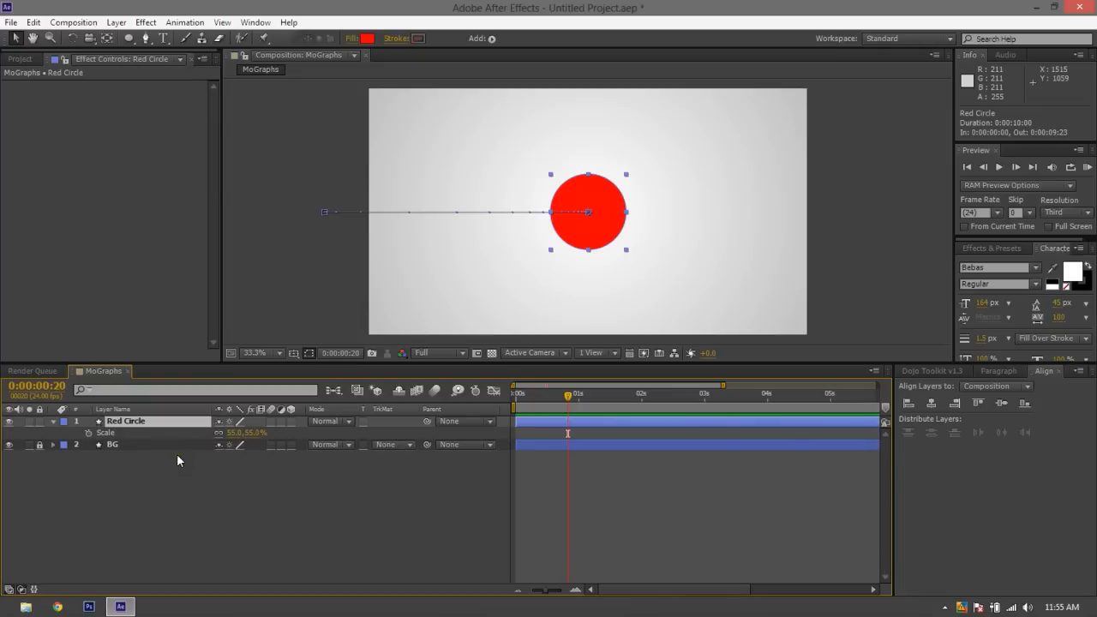
key(shift+p)
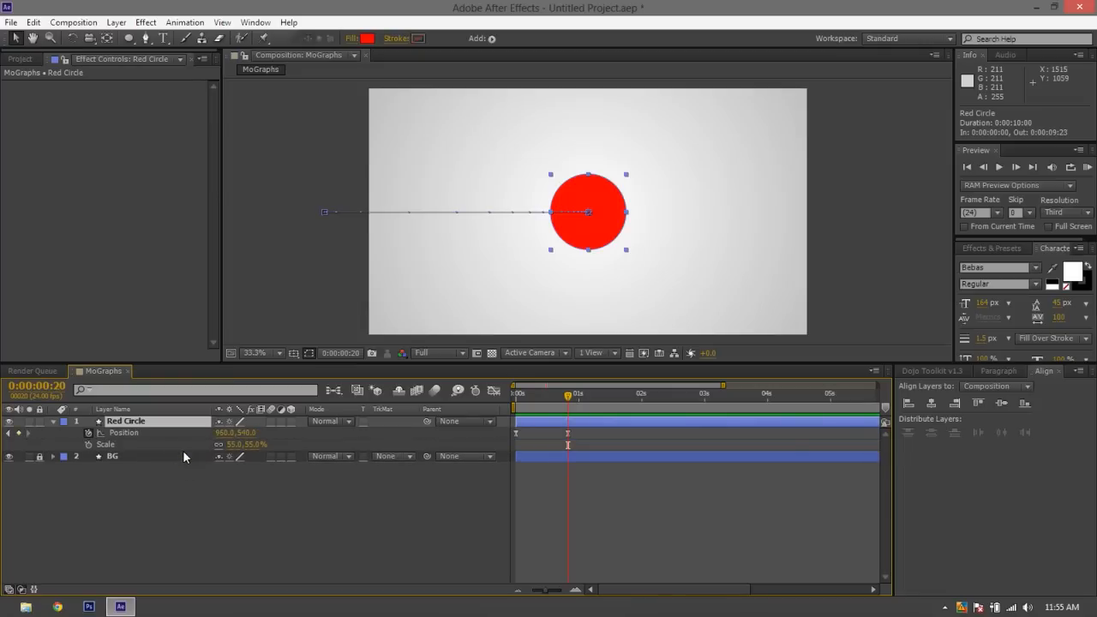
Add a Scale keyframe to Red Circle at 0:00:00:20, aligned with its last Position keyframe
click(582, 499)
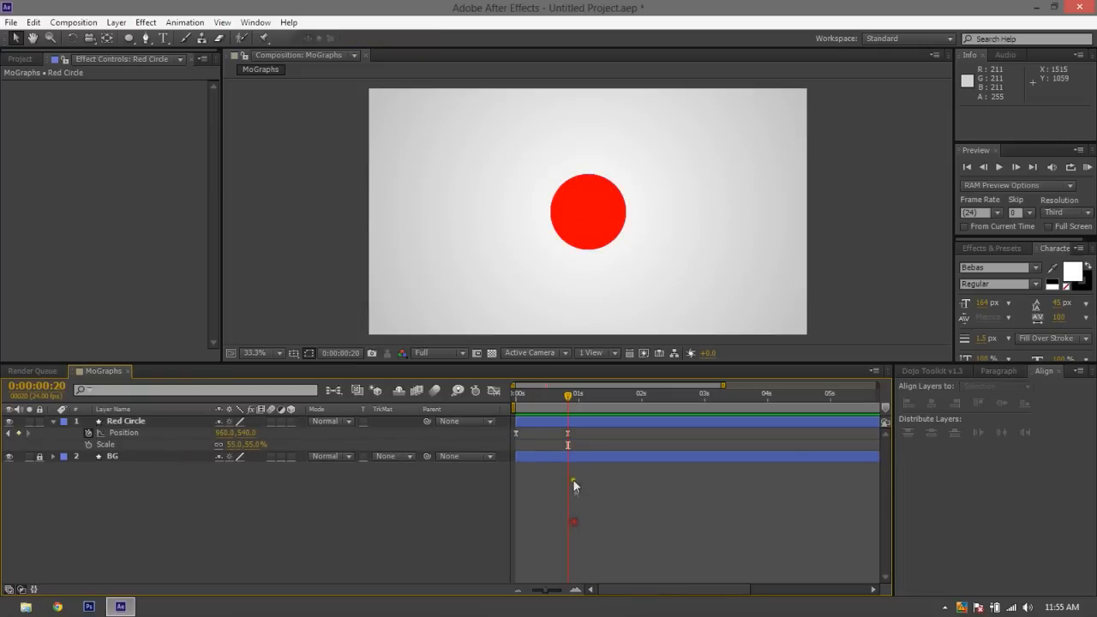
click(566, 433)
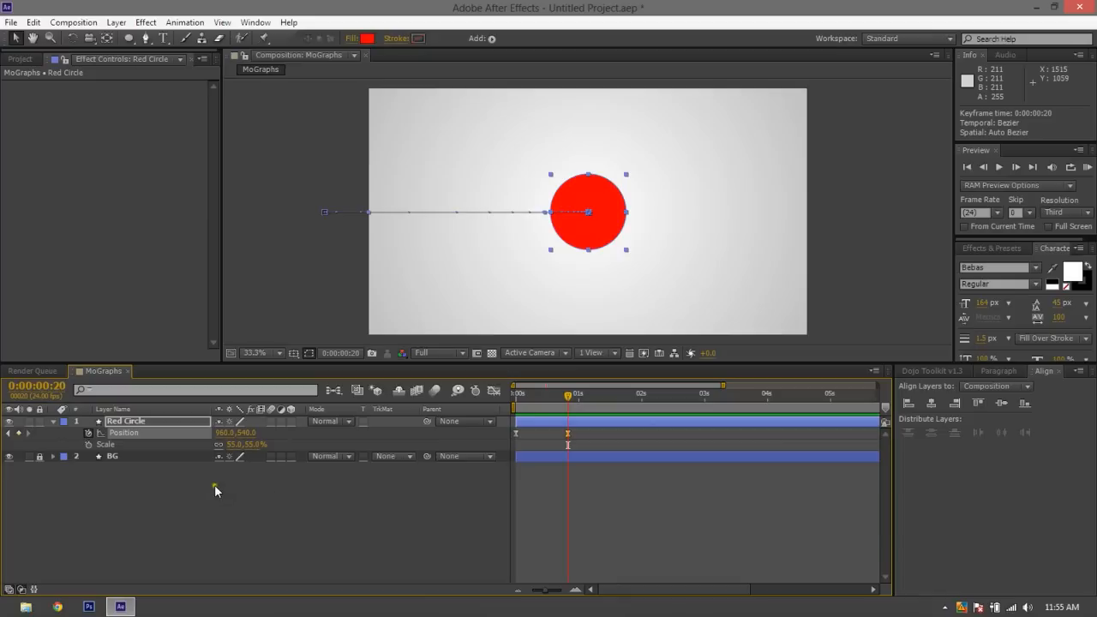
click(89, 445)
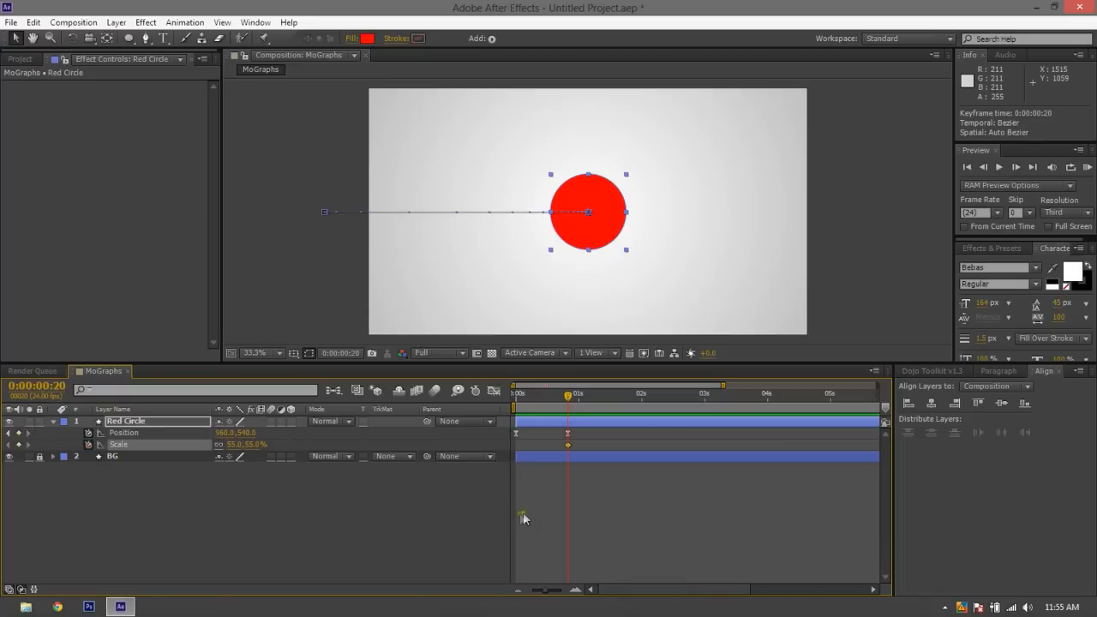
Ten frames further, at 0:00:01:06, set Red Circle's Scale to 87% as a second keyframe
click(597, 396)
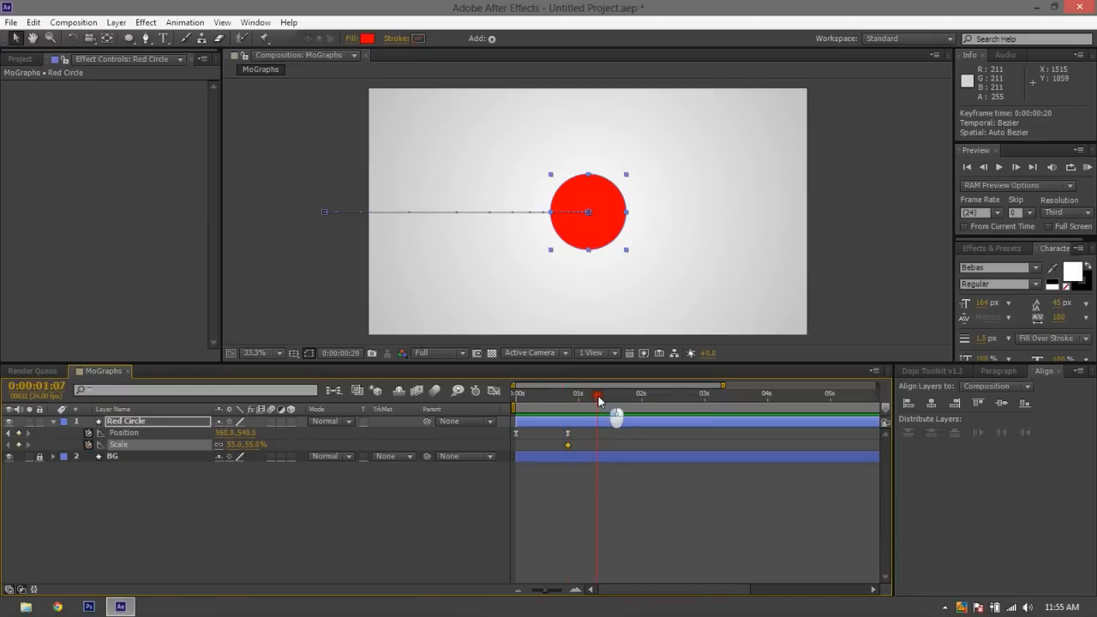
drag(589, 401, 571, 404)
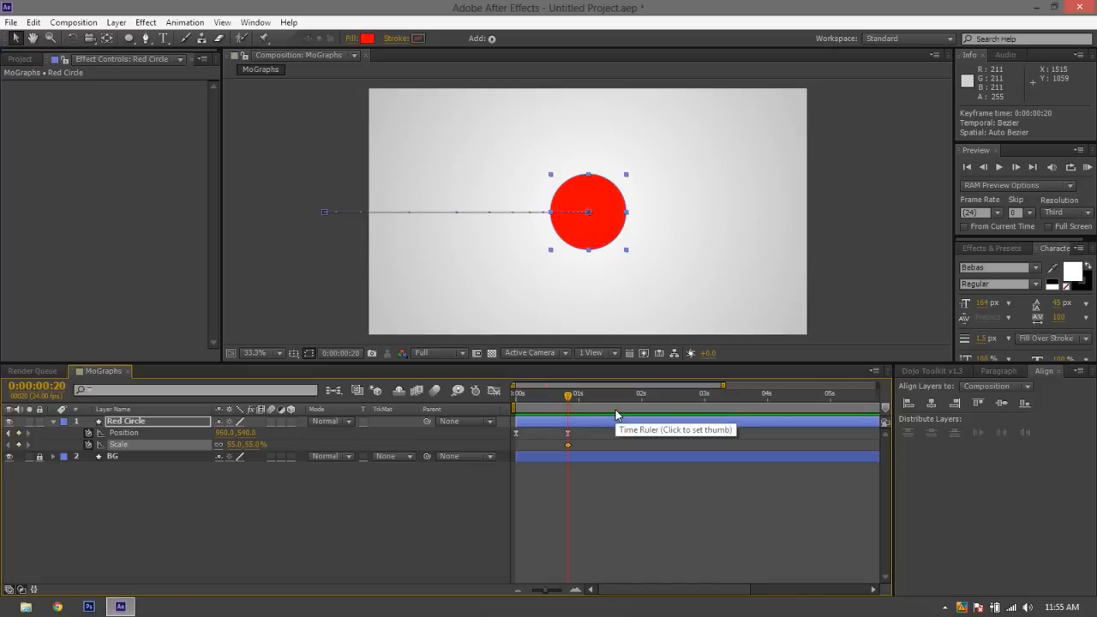
key(shift+Page_Down)
key(shift)
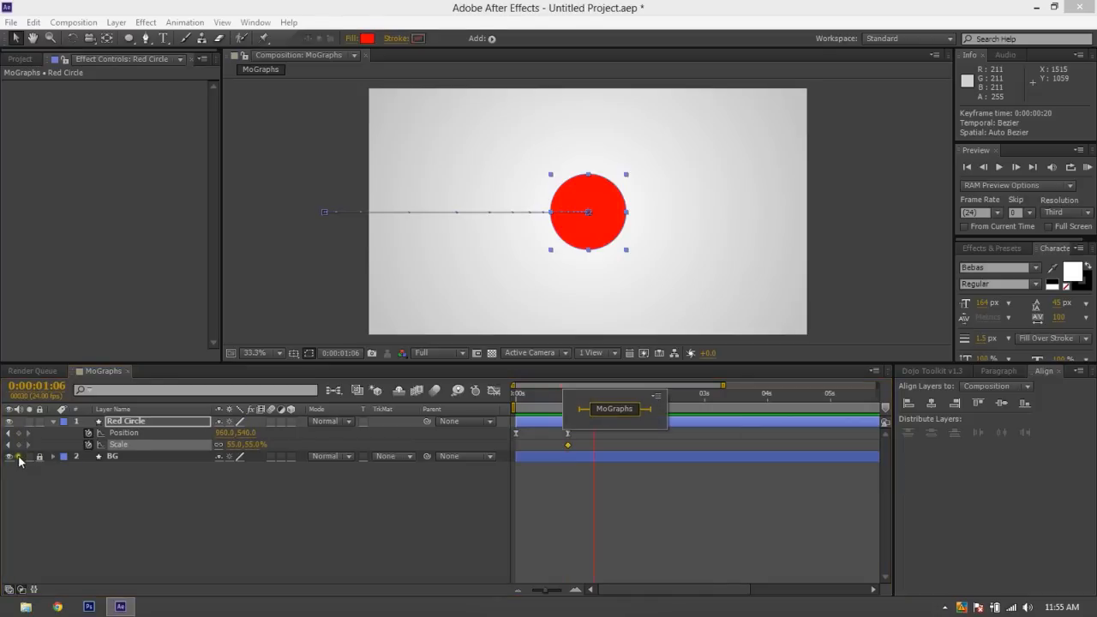
click(306, 489)
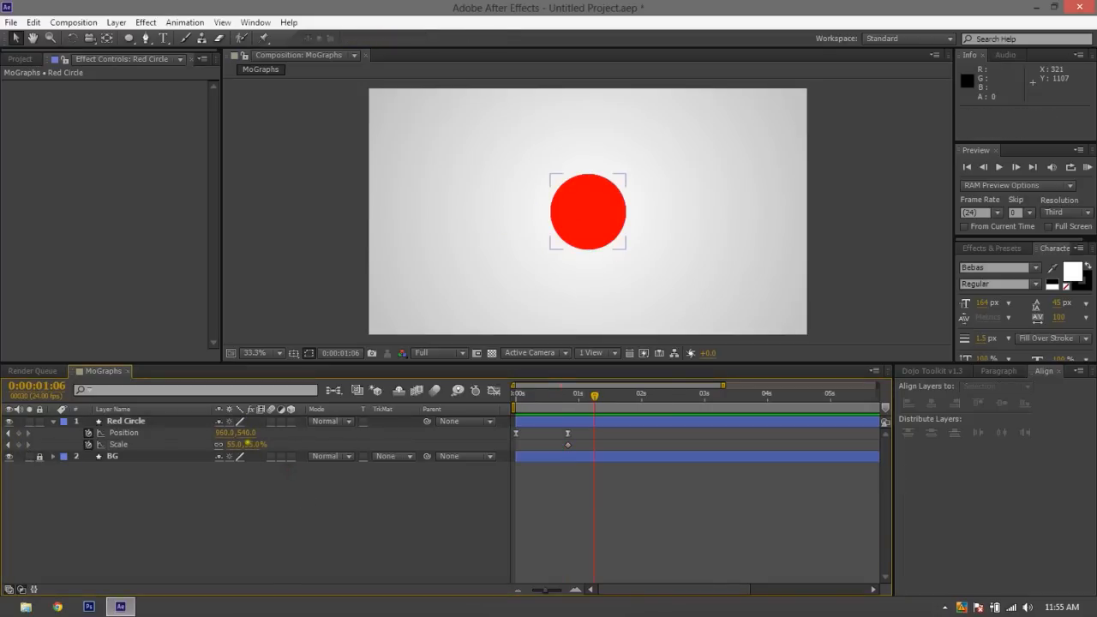
drag(232, 445, 268, 443)
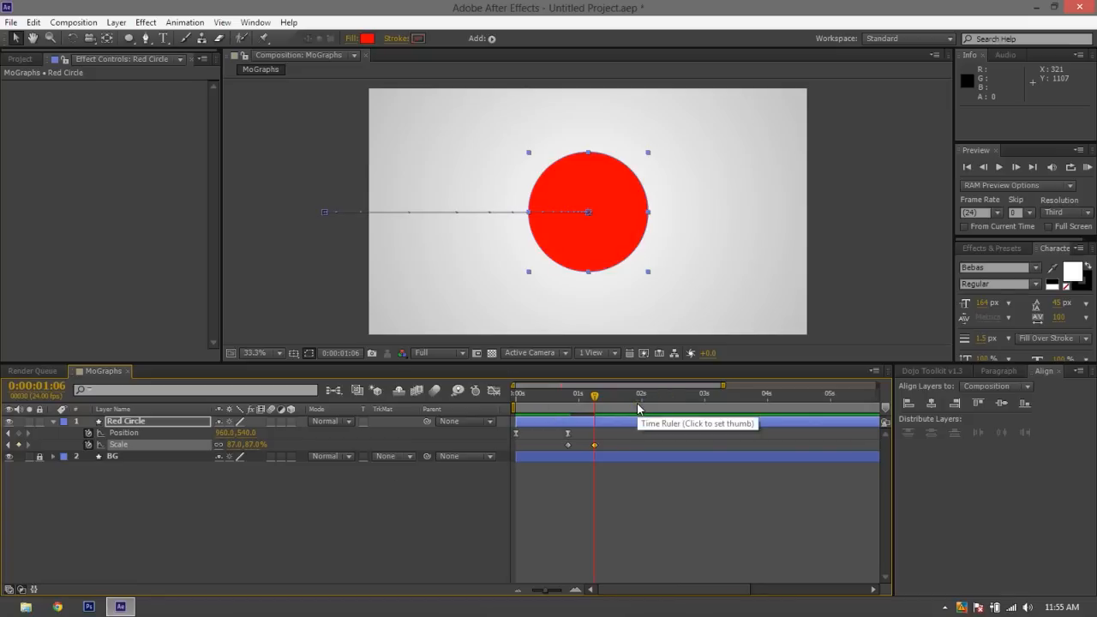
At 0:00:01:16, set Red Circle's Scale to 0% as a third keyframe
key(space)
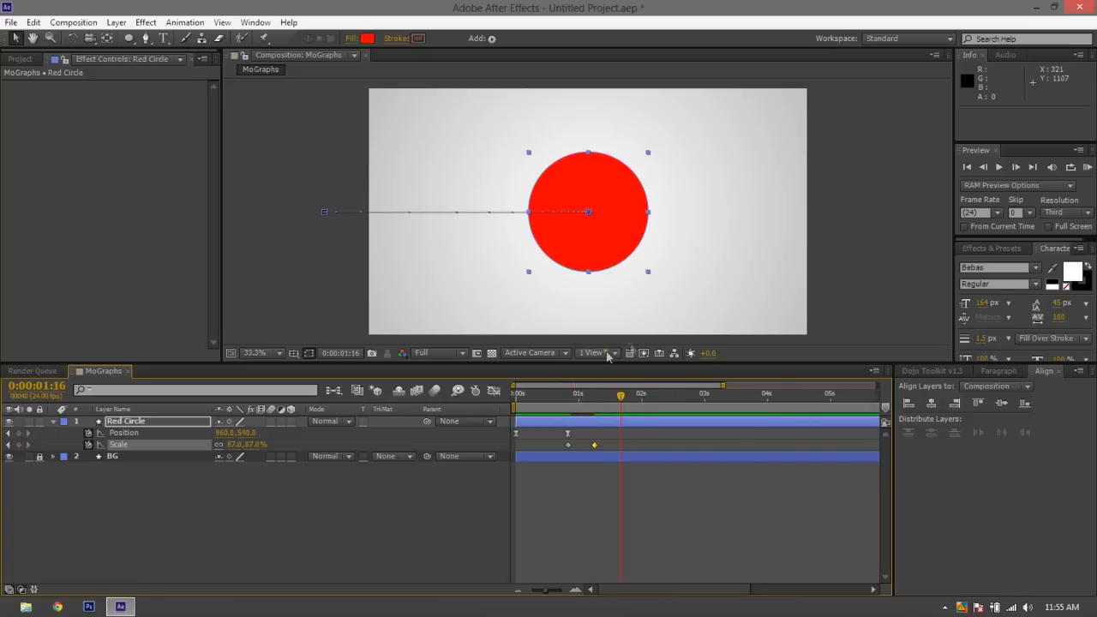
click(246, 447)
text(0)
key(Return)
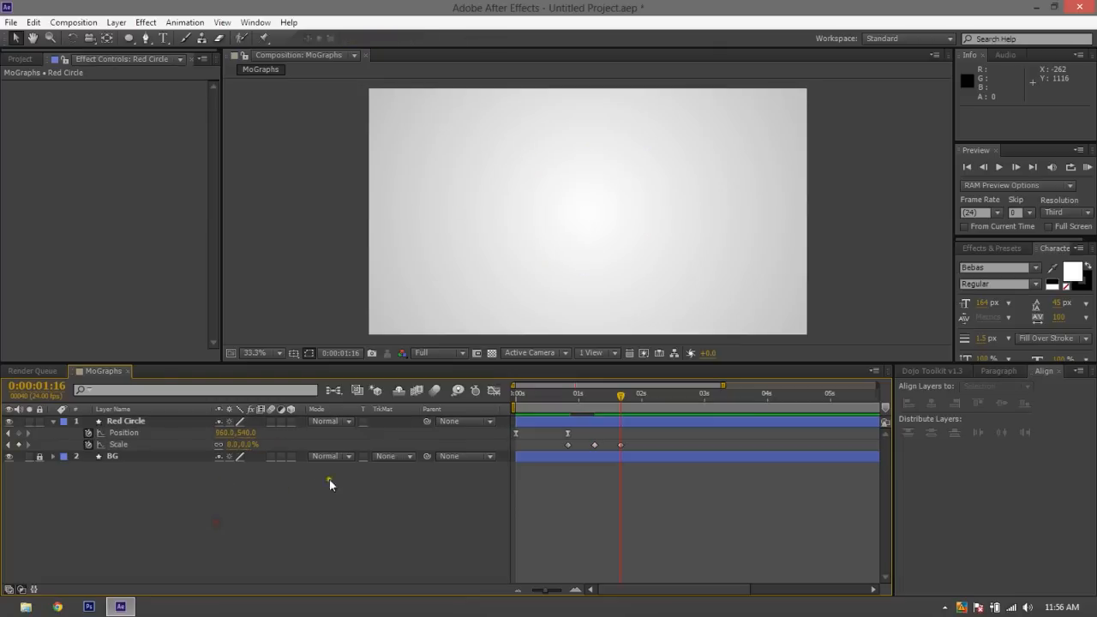
Play the animation repeatedly from the start to review the slide-in followed by the scale changes
click(562, 402)
key(space)
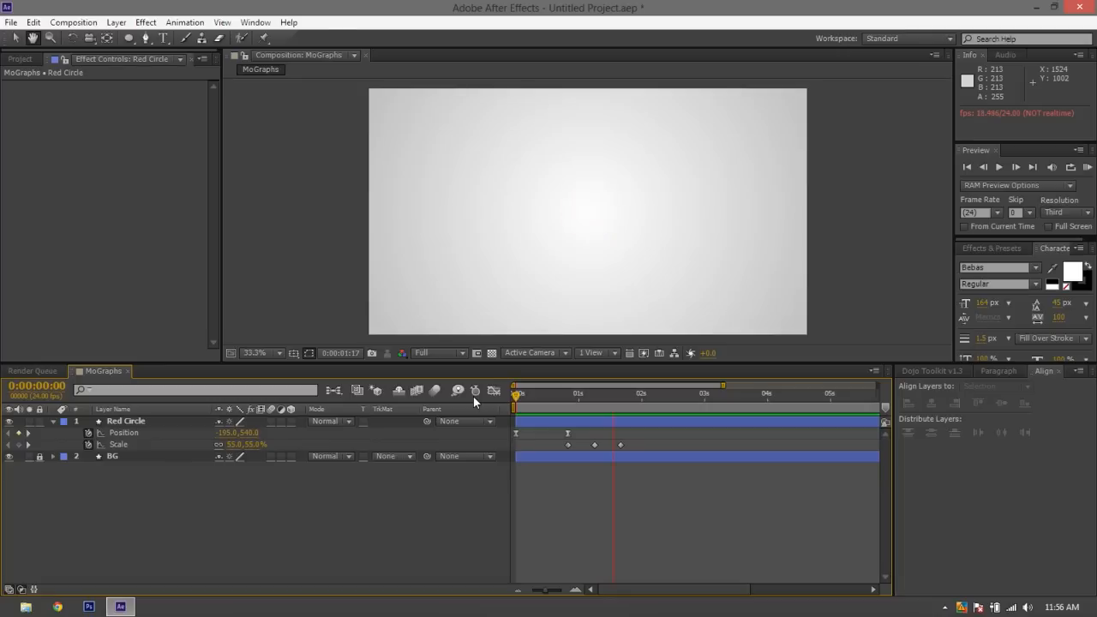
drag(528, 398, 490, 384)
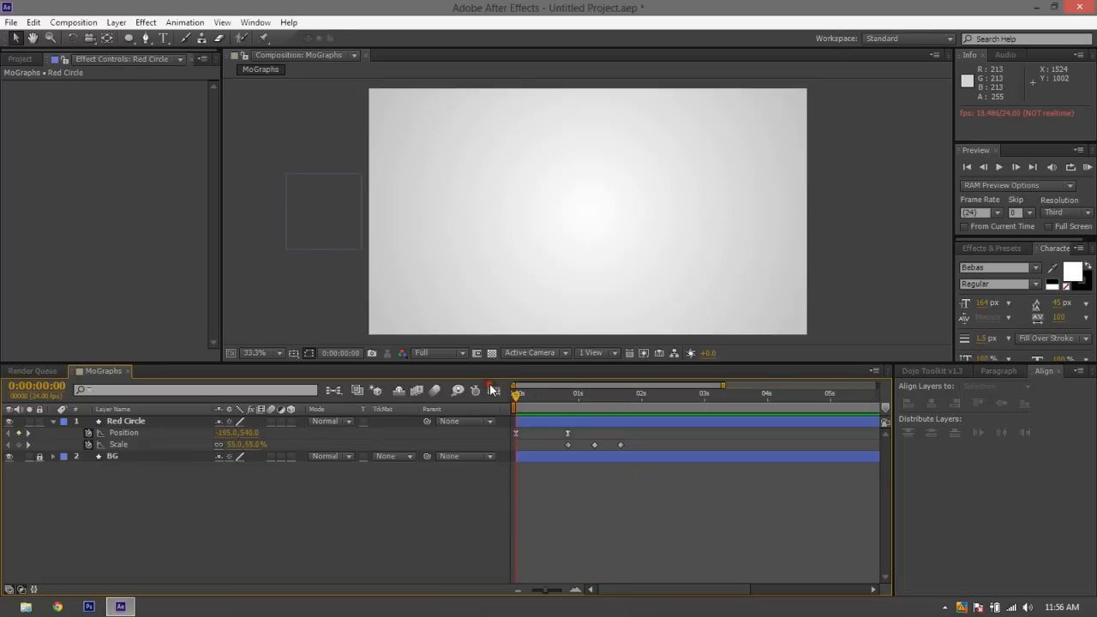
key(space)
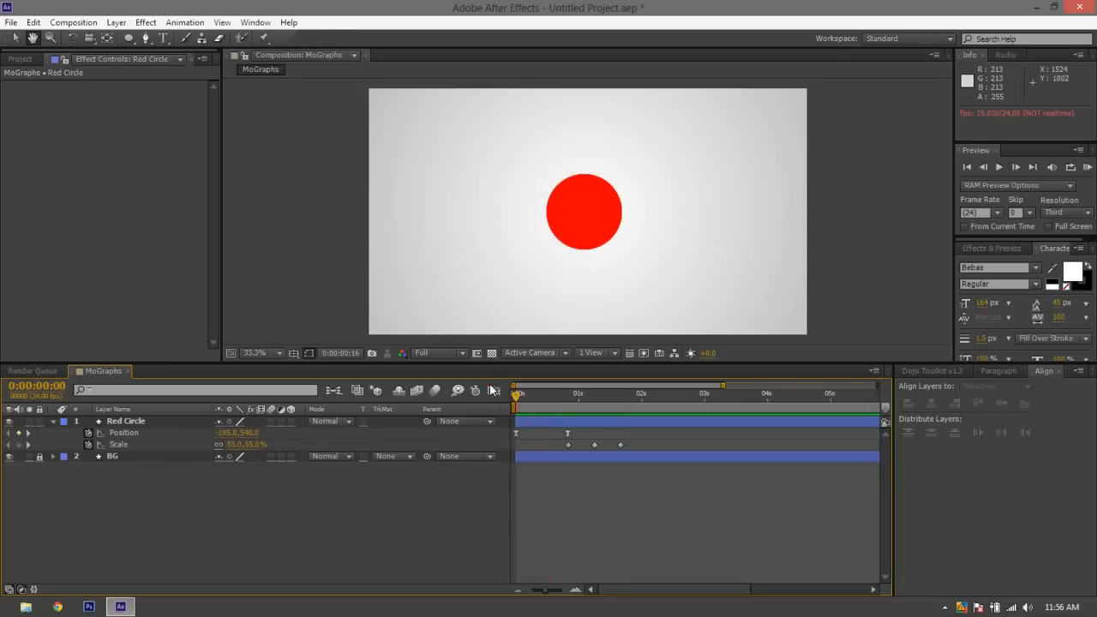
click(518, 396)
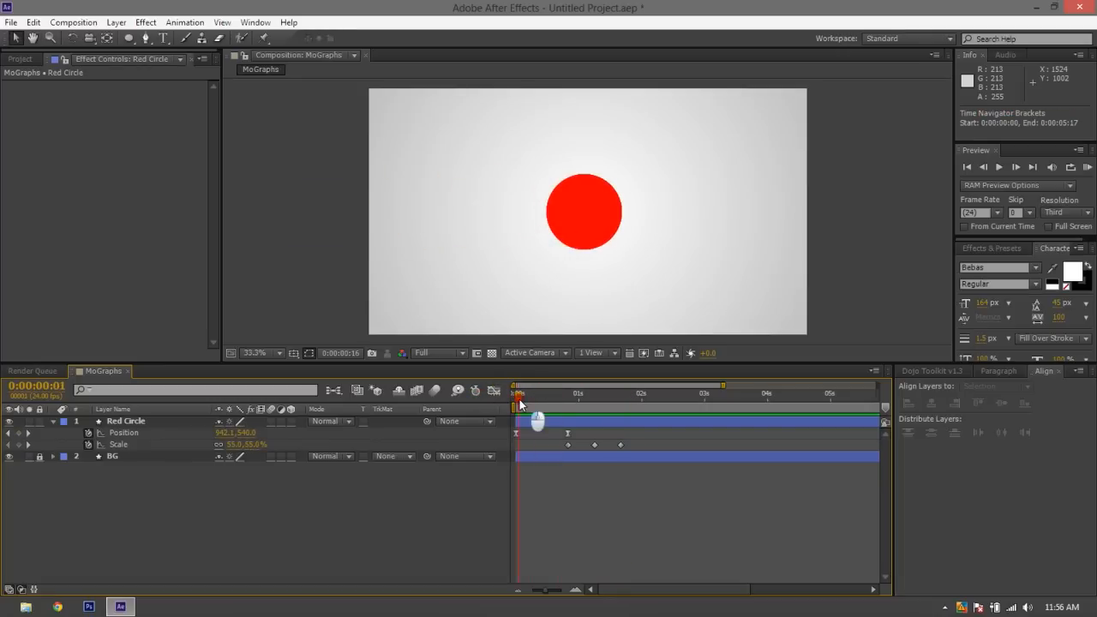
key(space)
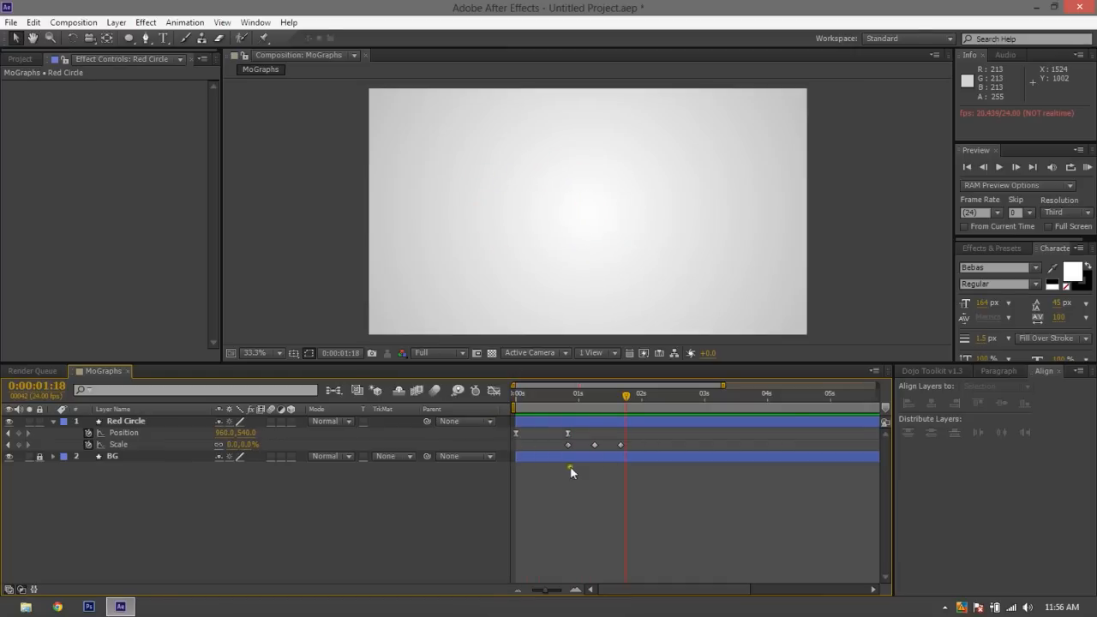
Apply Easy Ease to Red Circle's three Scale keyframes and preview the eased scaling
drag(641, 449, 537, 440)
key(F9)
click(546, 487)
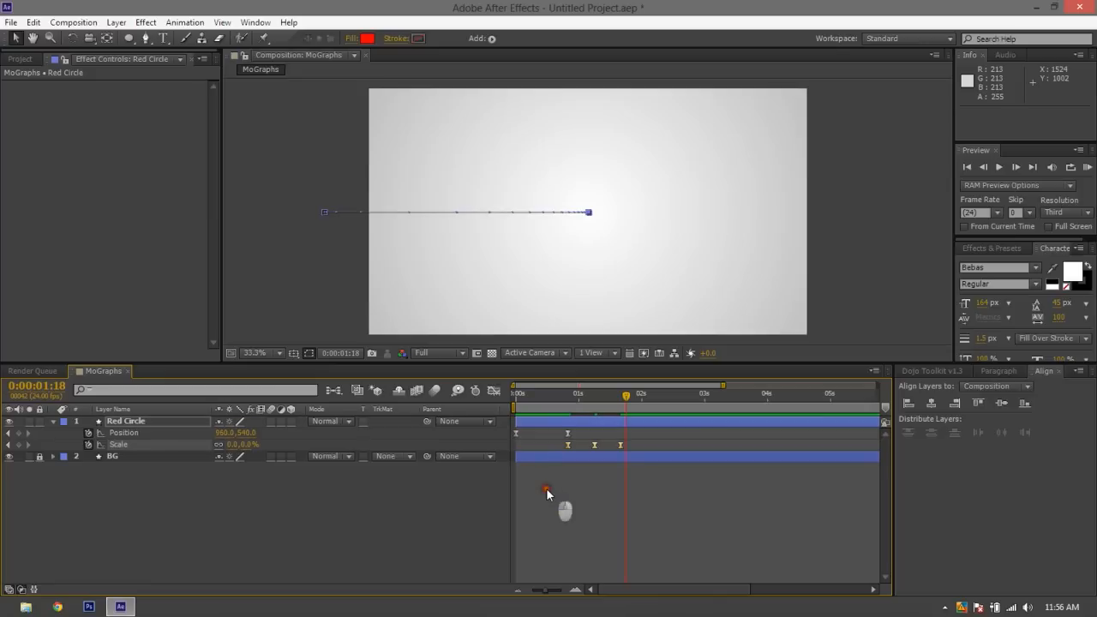
key(KP_0)
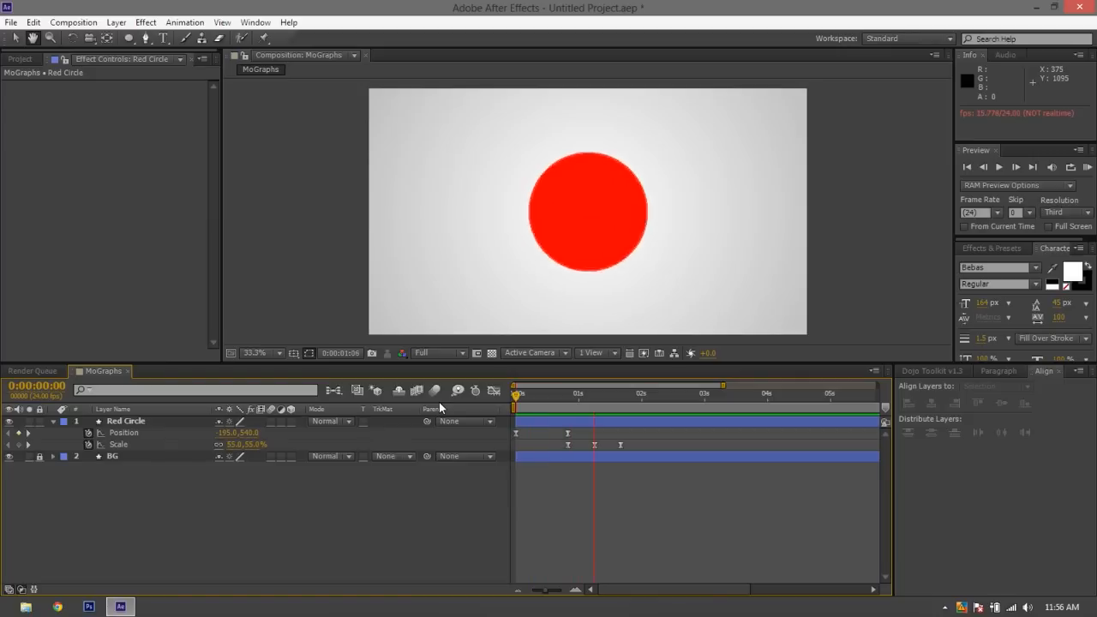
Set the composition's preview resolution to Half and replay the animation from the start
click(439, 352)
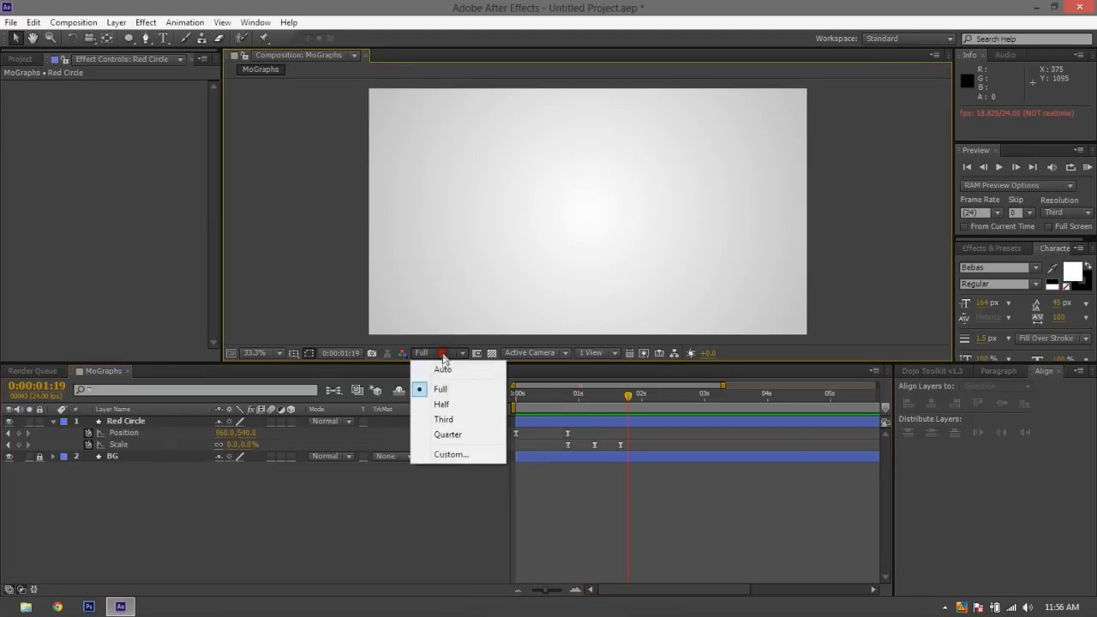
click(449, 401)
drag(531, 402, 420, 423)
key(space)
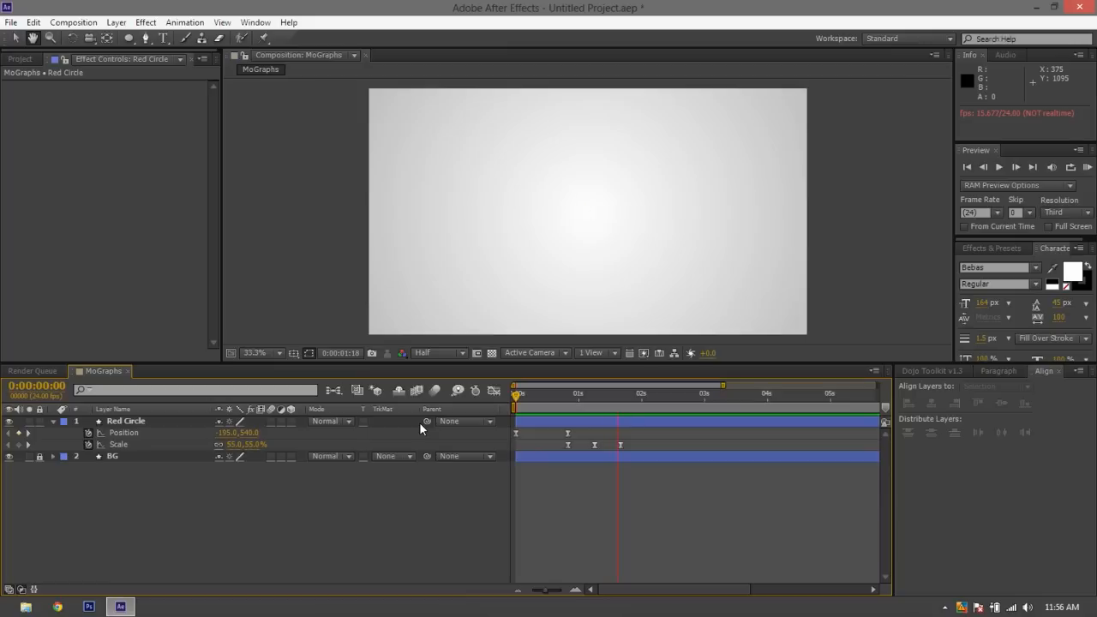
Move Red Circle's middle Scale keyframe to about 0:00:01:03 and the last to about 0:00:01:08, then replay from the start
click(620, 446)
click(643, 445)
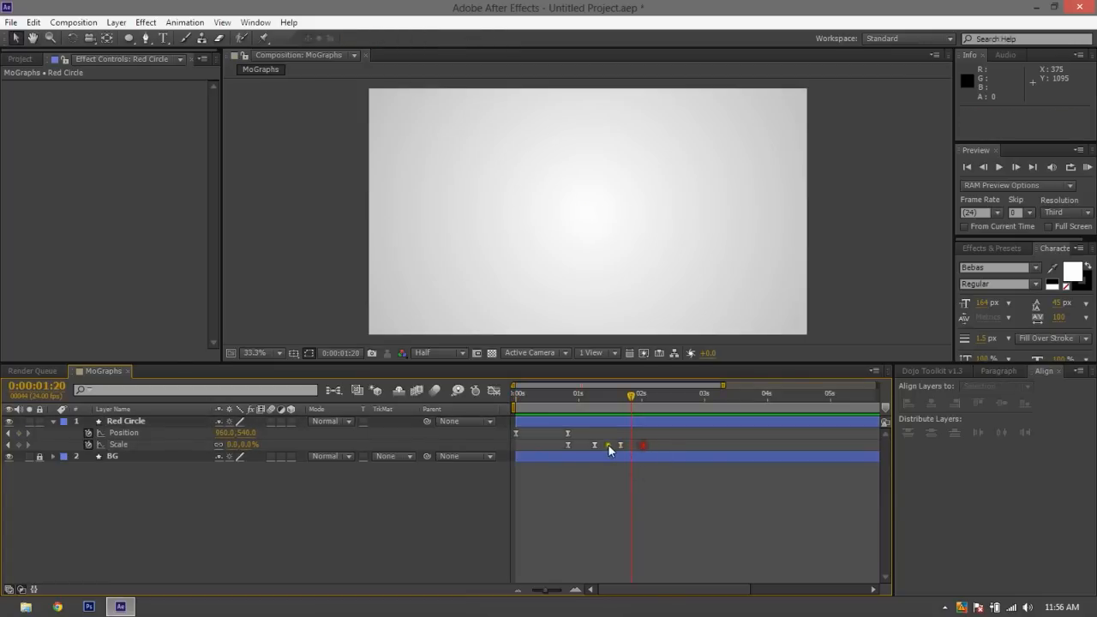
drag(622, 446, 598, 447)
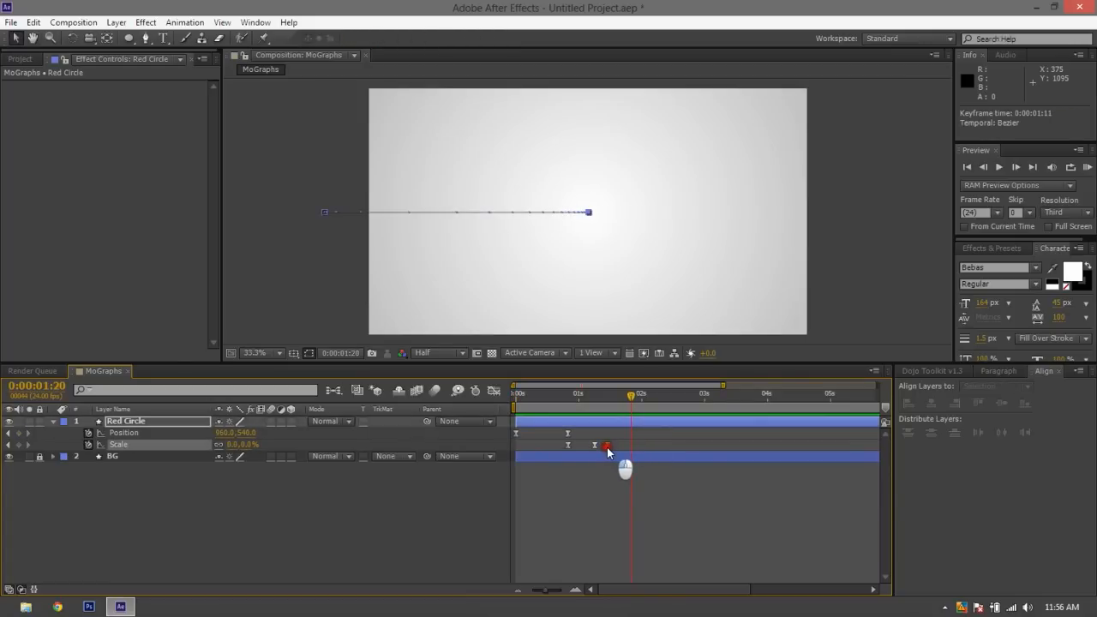
click(596, 445)
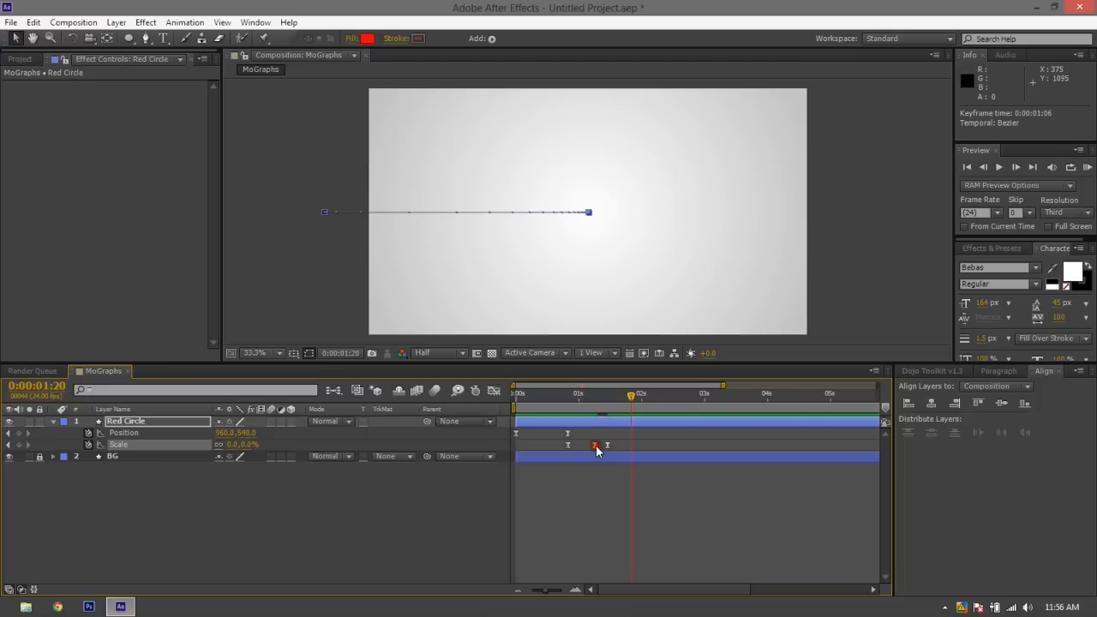
mouse_move(597, 451)
drag(595, 448, 599, 447)
key(Home)
key(space)
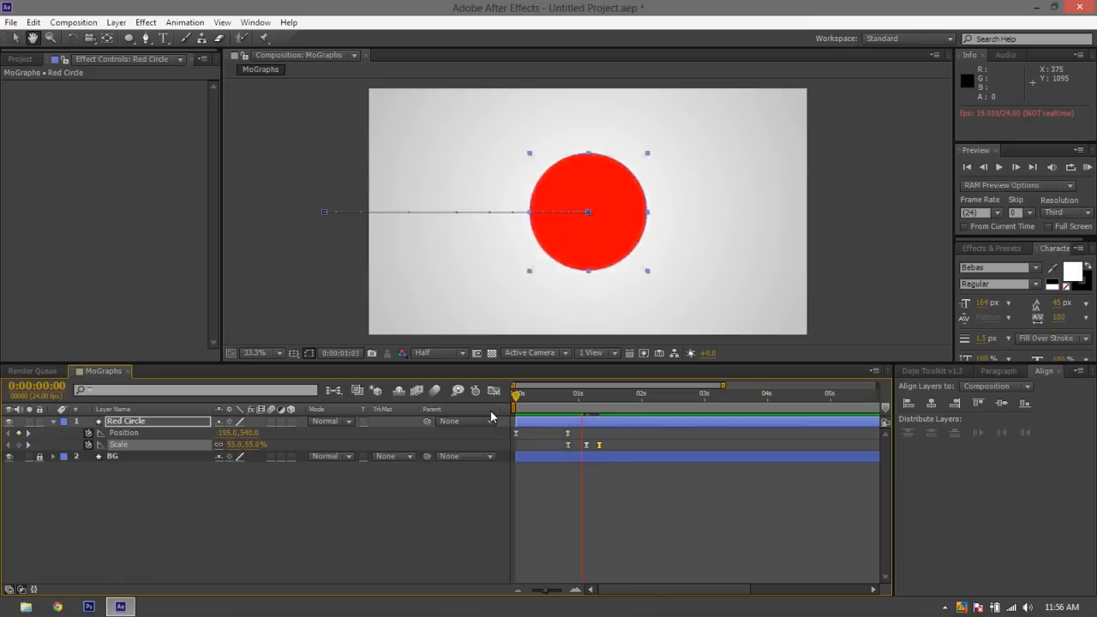
Move Red Circle's last Scale keyframe to 0:00:01:13 and its middle Scale keyframe to 0:00:01:08
click(540, 471)
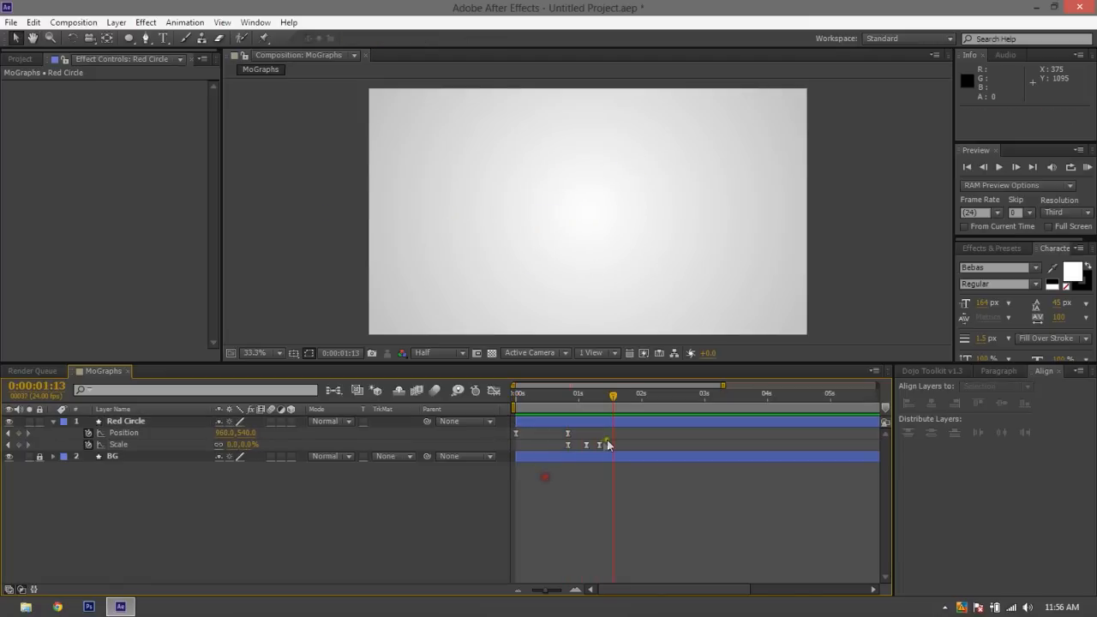
drag(609, 440, 561, 457)
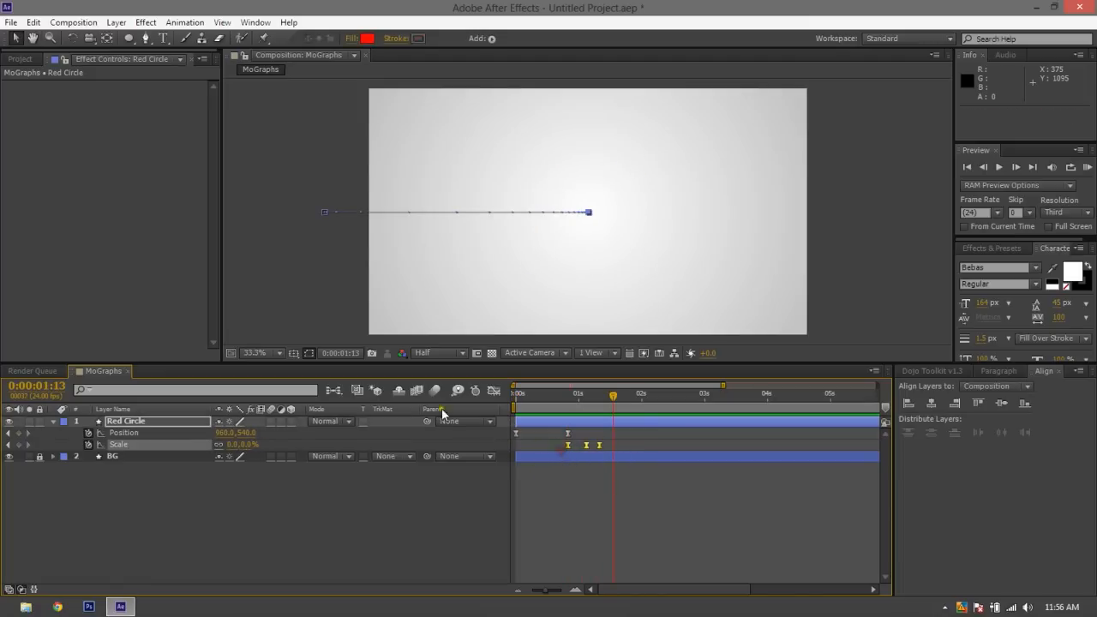
click(587, 487)
click(600, 445)
drag(615, 445, 586, 447)
drag(586, 446, 599, 449)
click(612, 465)
Lengthen the incoming ease handles of all Red Circle's Scale keyframes in the Graph Editor's speed graph for fast starts and slow settling
click(492, 391)
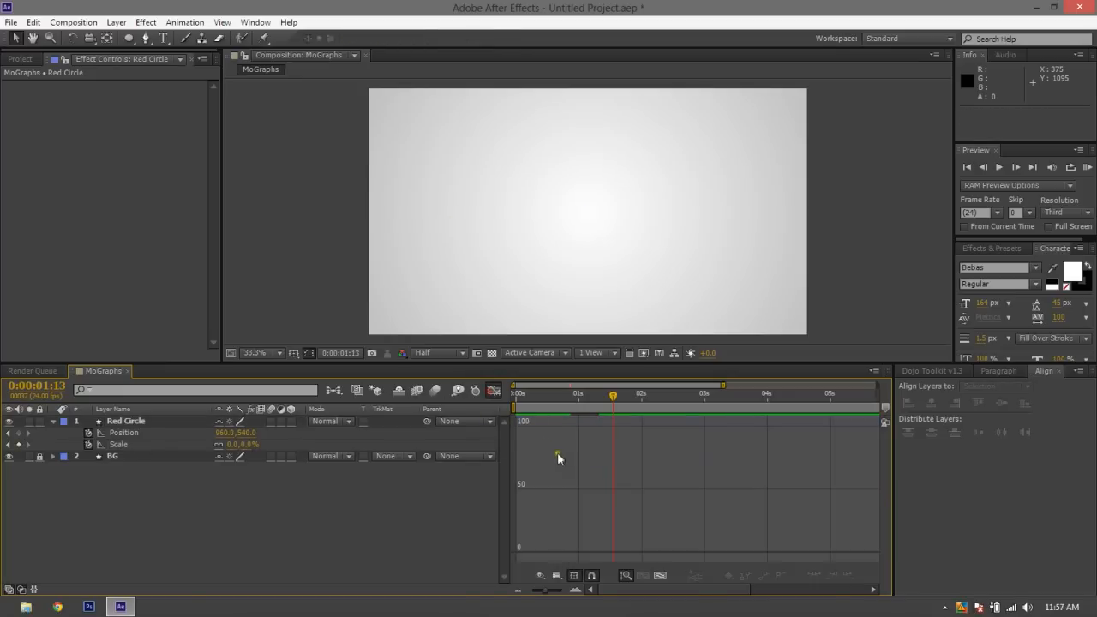
click(137, 444)
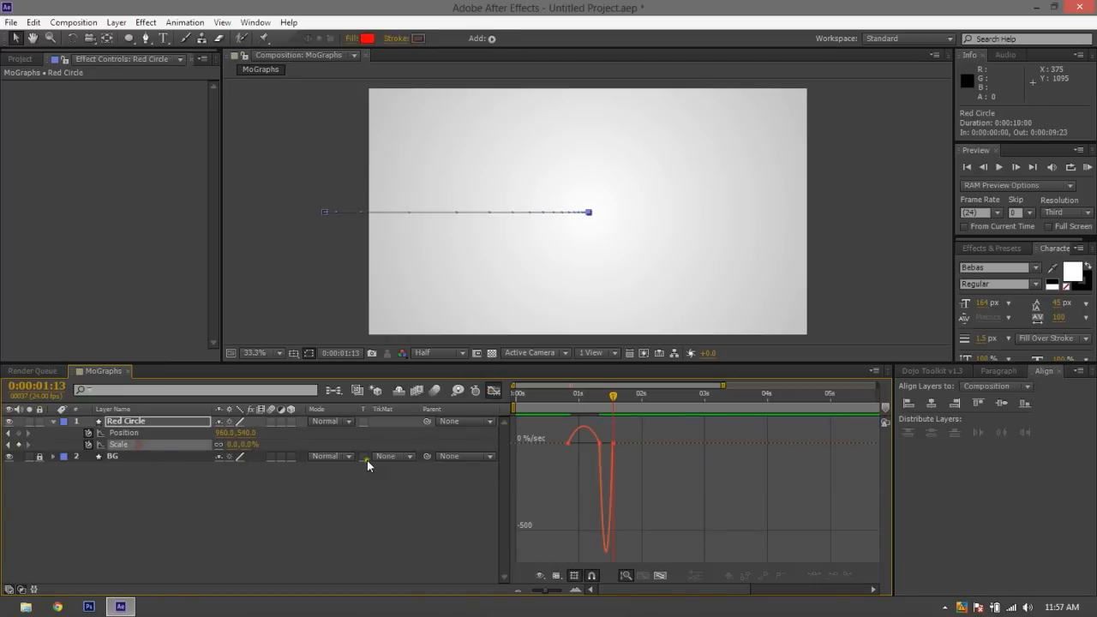
click(660, 575)
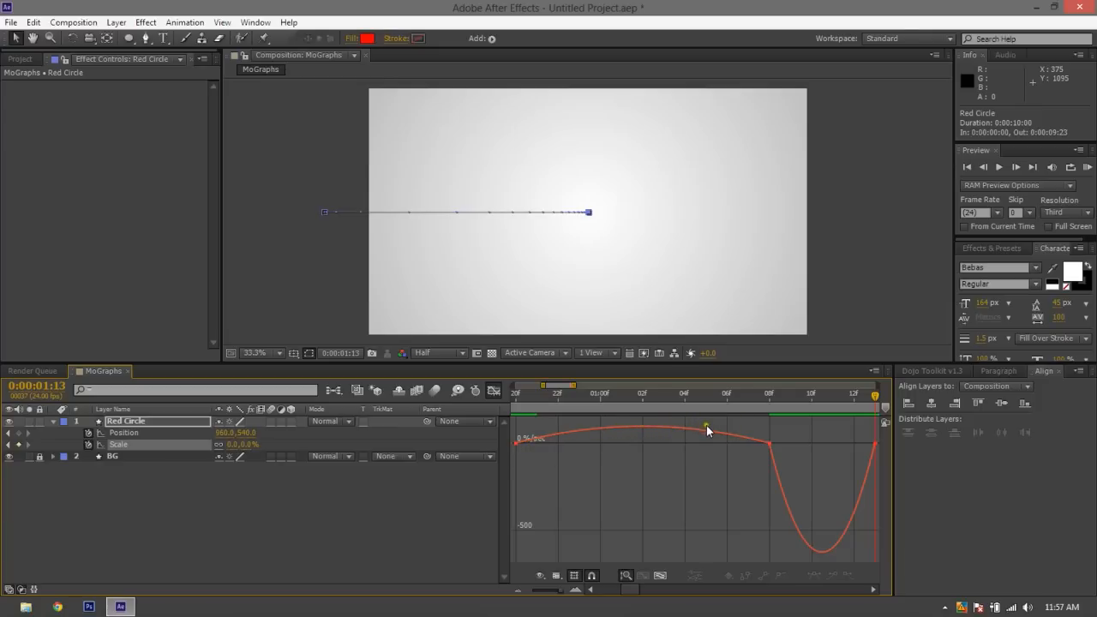
click(644, 424)
drag(644, 425, 725, 431)
click(768, 444)
drag(817, 549, 497, 475)
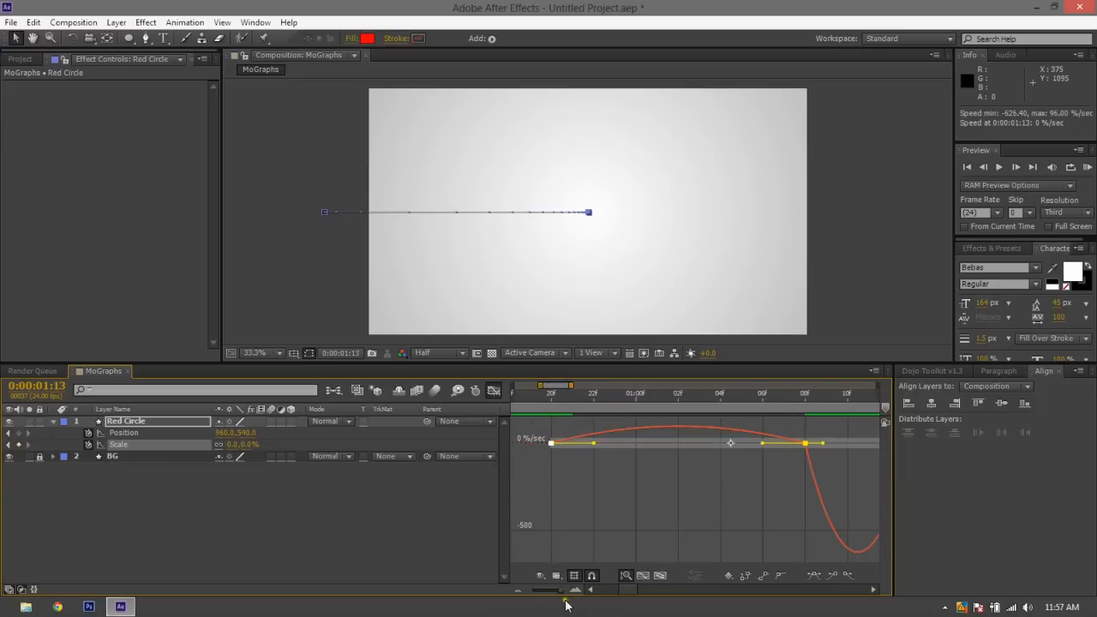
drag(620, 590, 629, 591)
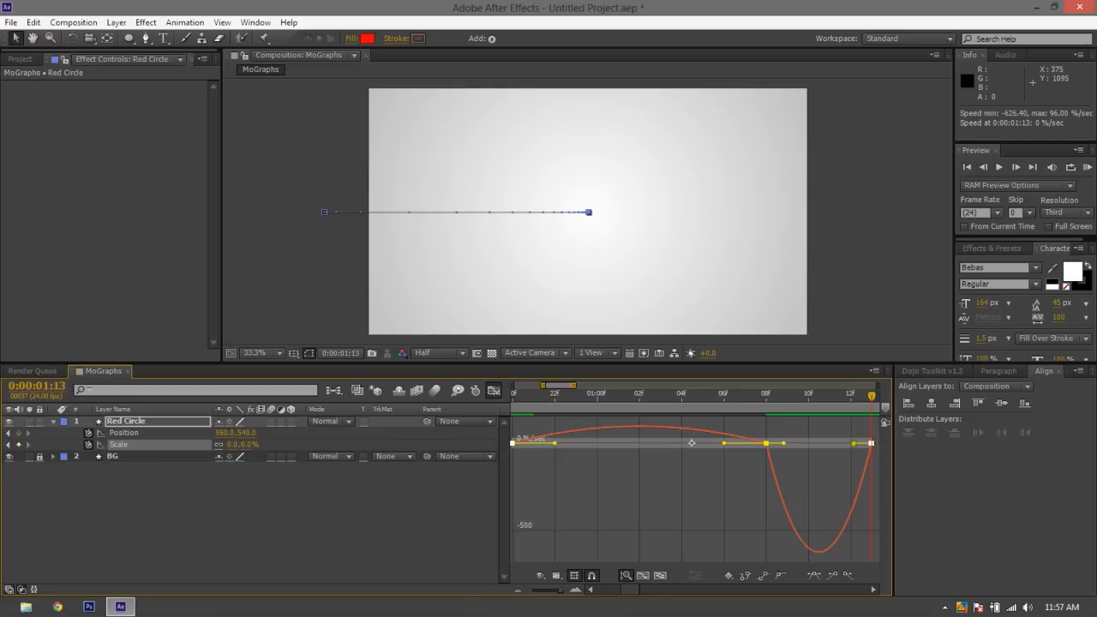
drag(854, 443, 750, 442)
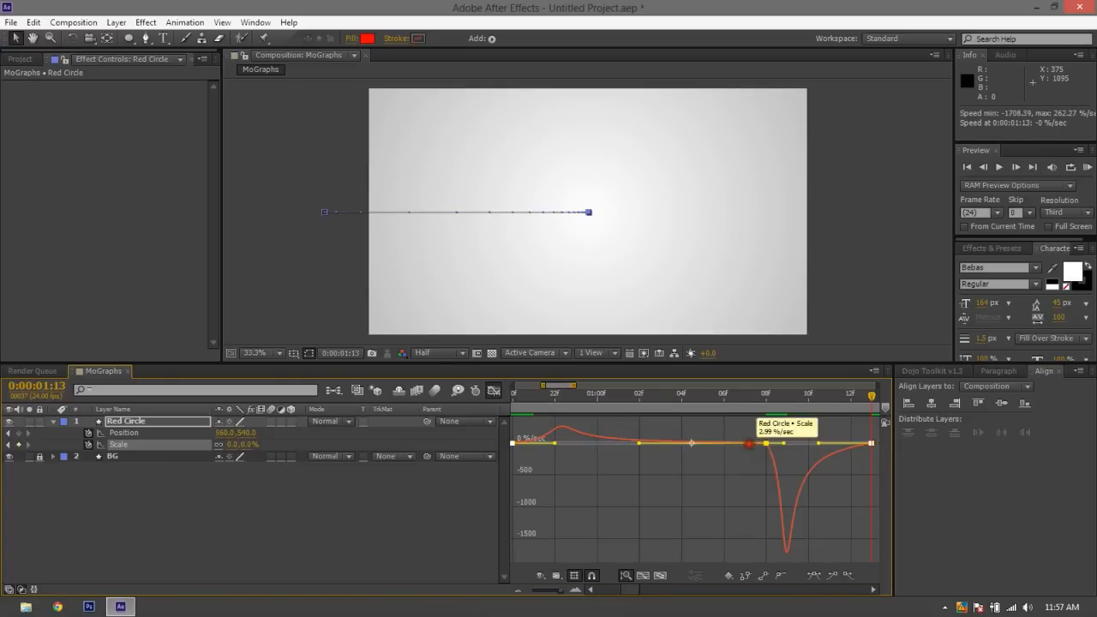
click(608, 486)
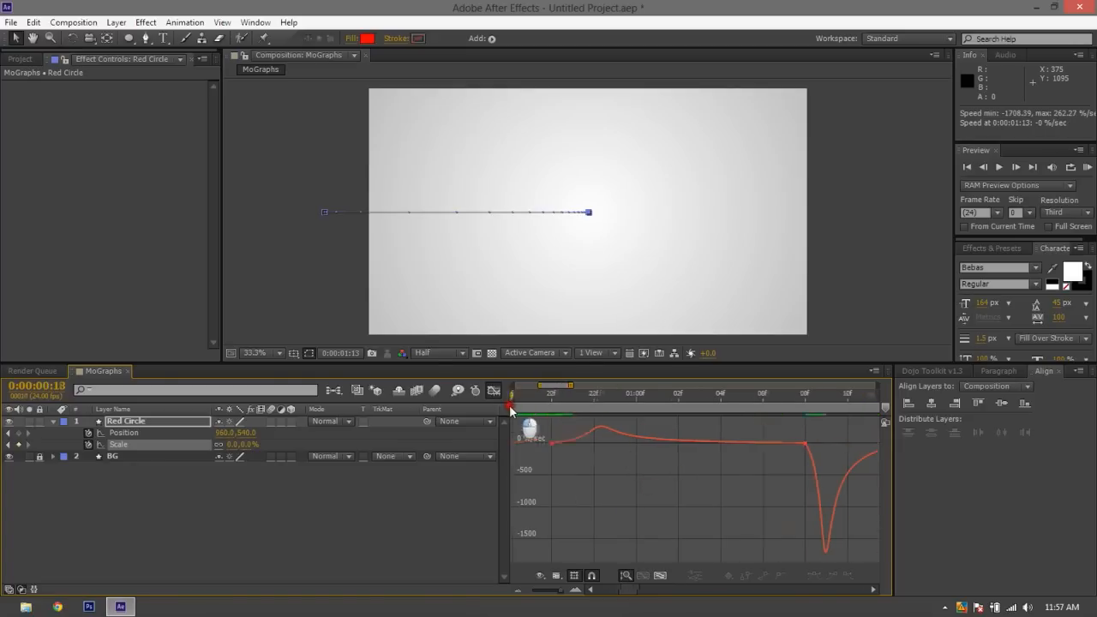
Return to the layer bar view with a wider time range and replay the reshaped scaling from the start
click(515, 407)
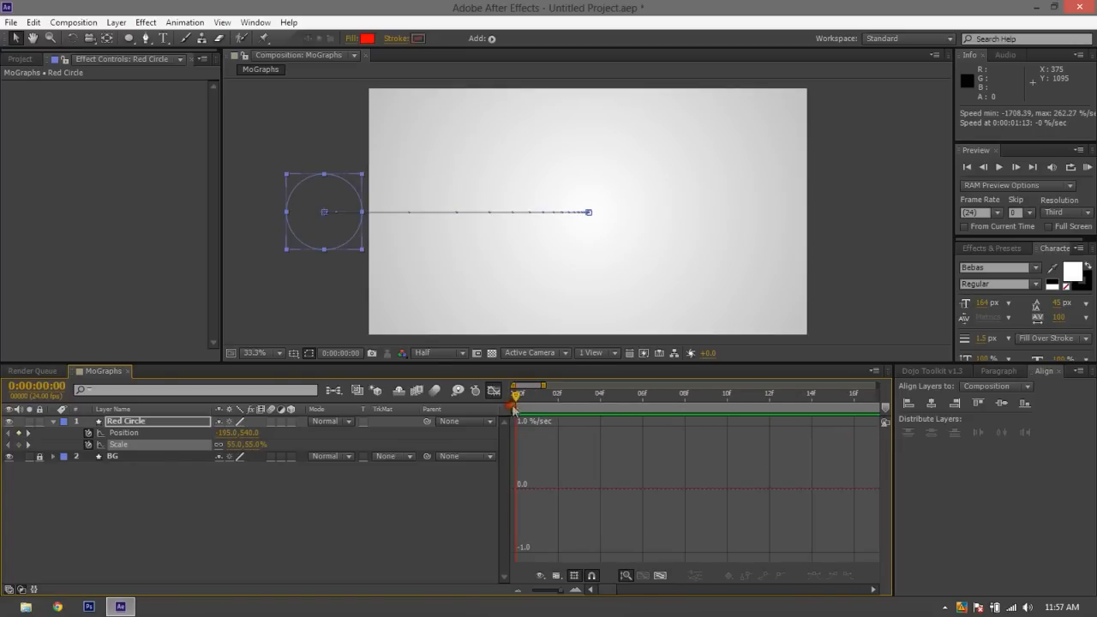
drag(542, 387, 648, 386)
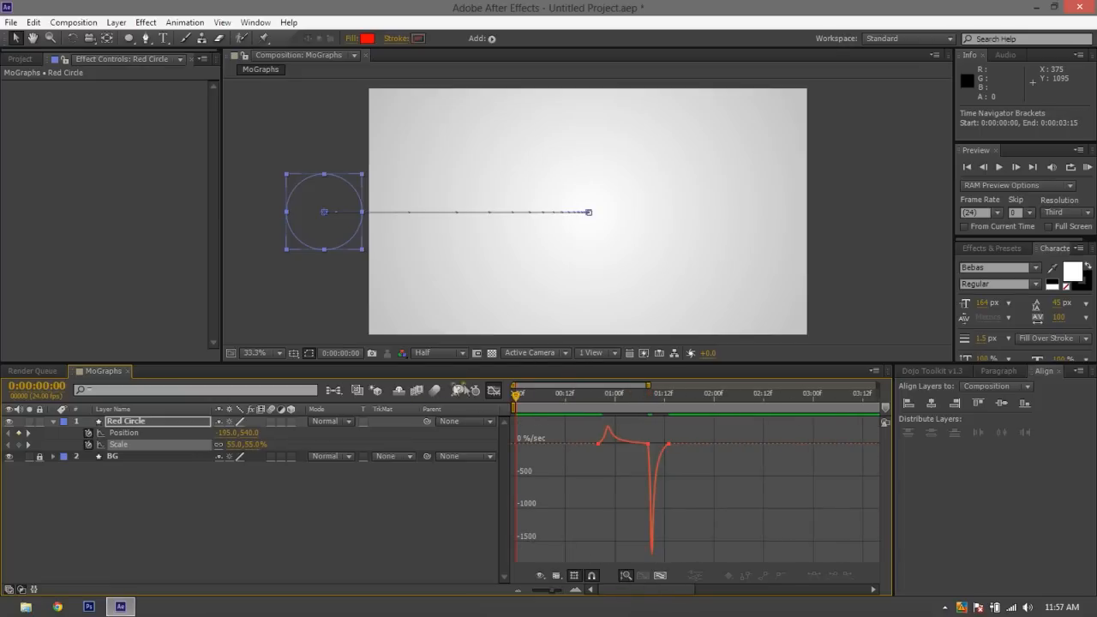
click(494, 391)
key(space)
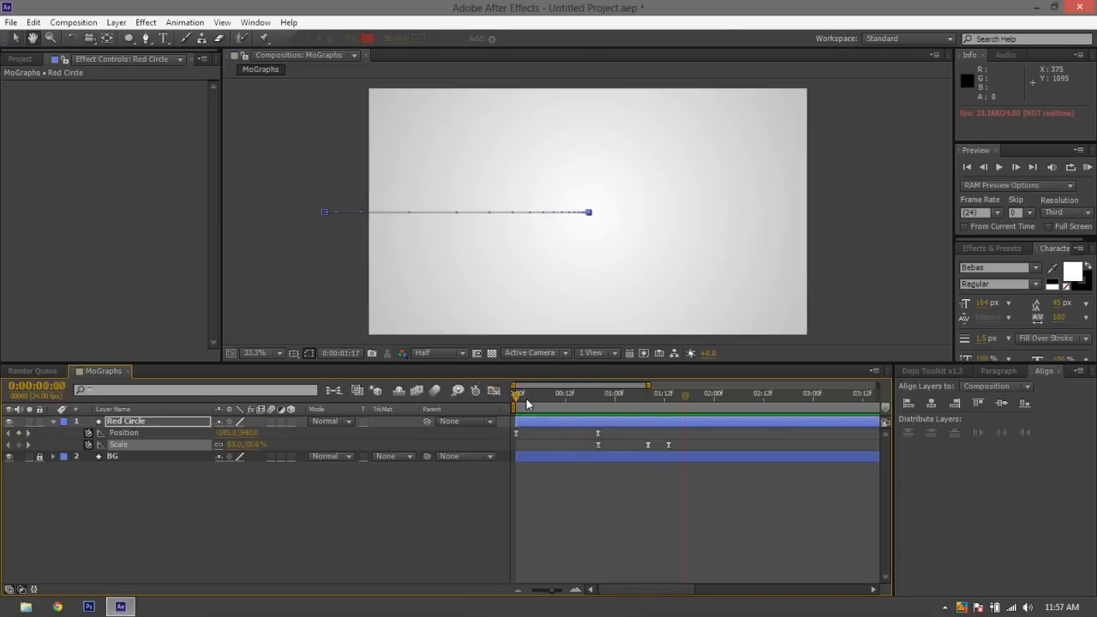
click(593, 499)
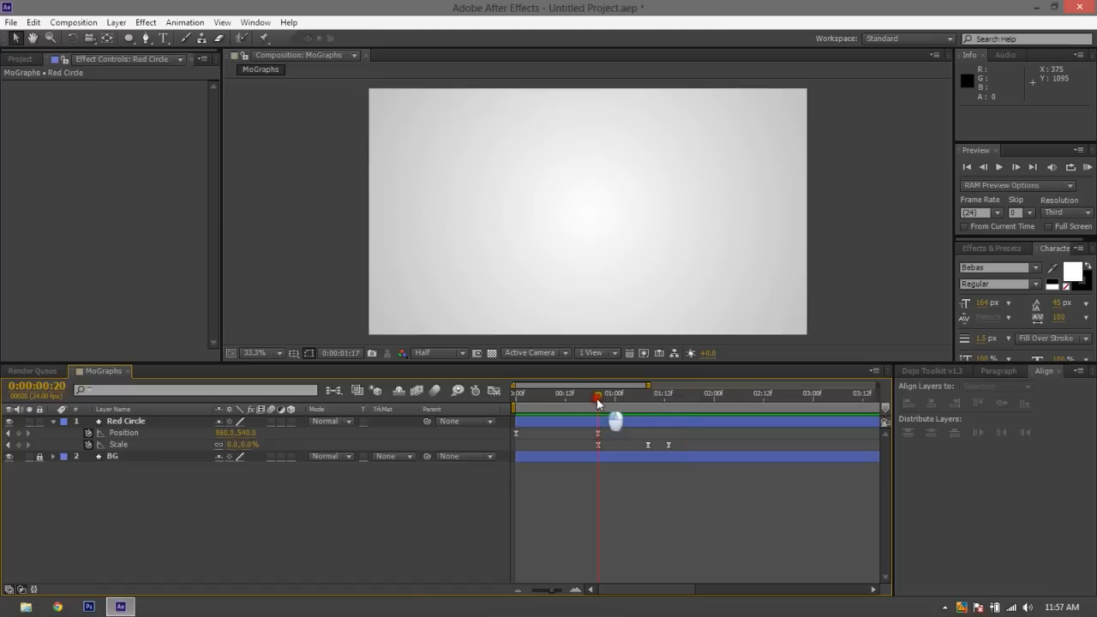
key(space)
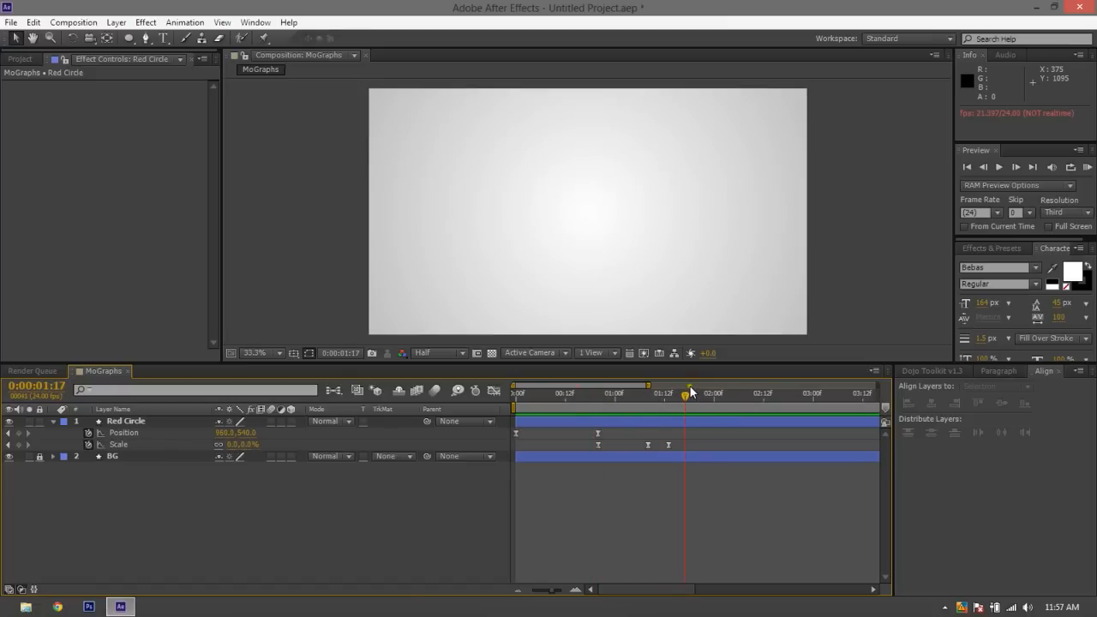
drag(551, 396, 450, 355)
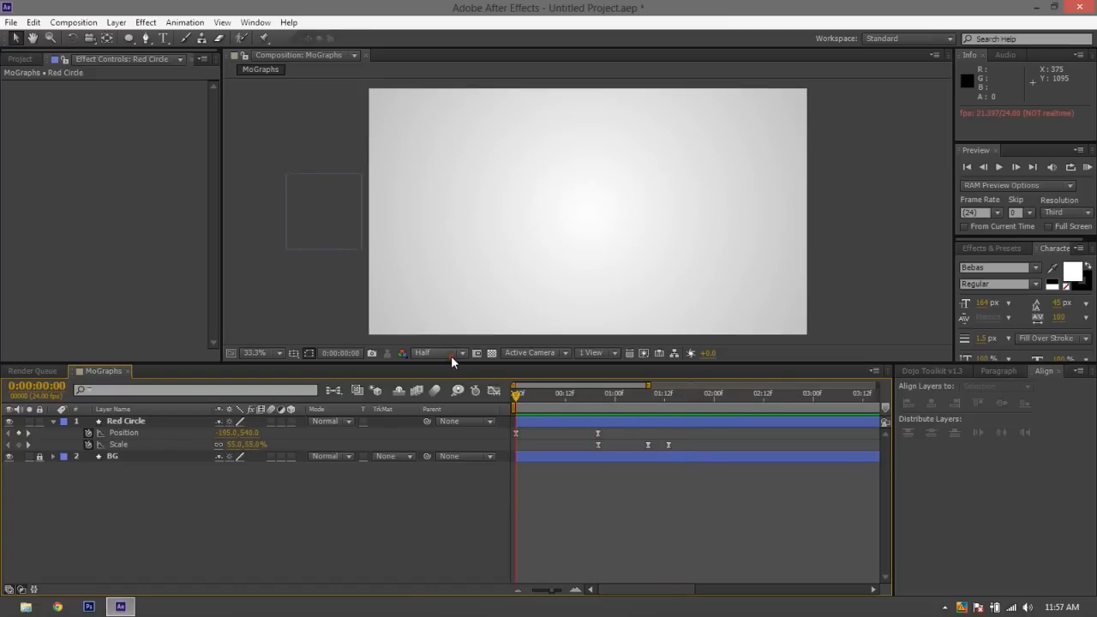
key(space)
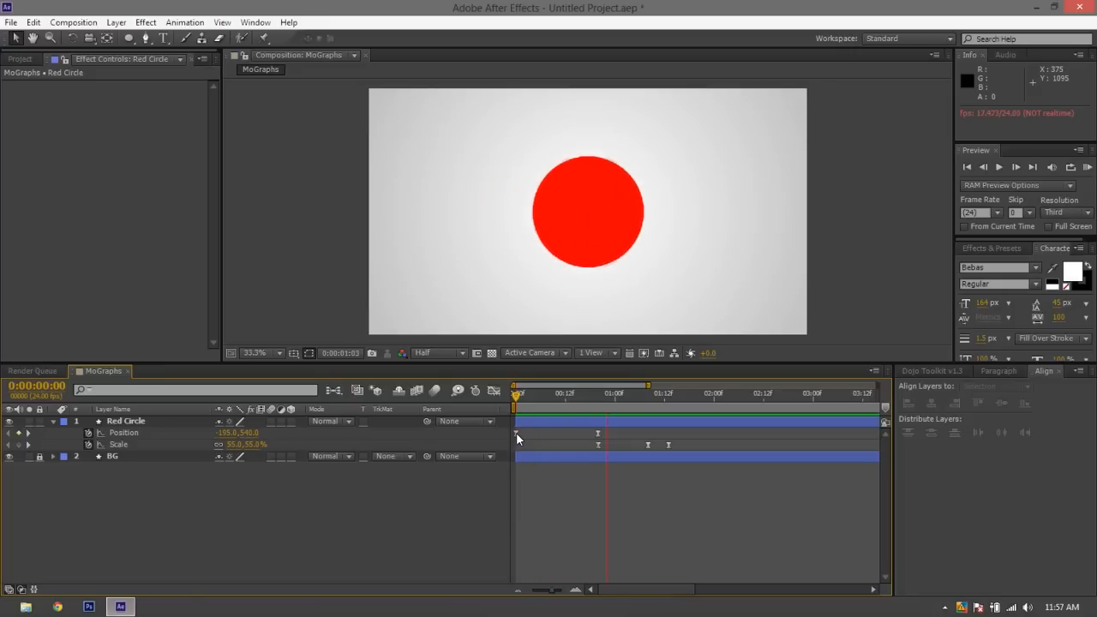
key(space)
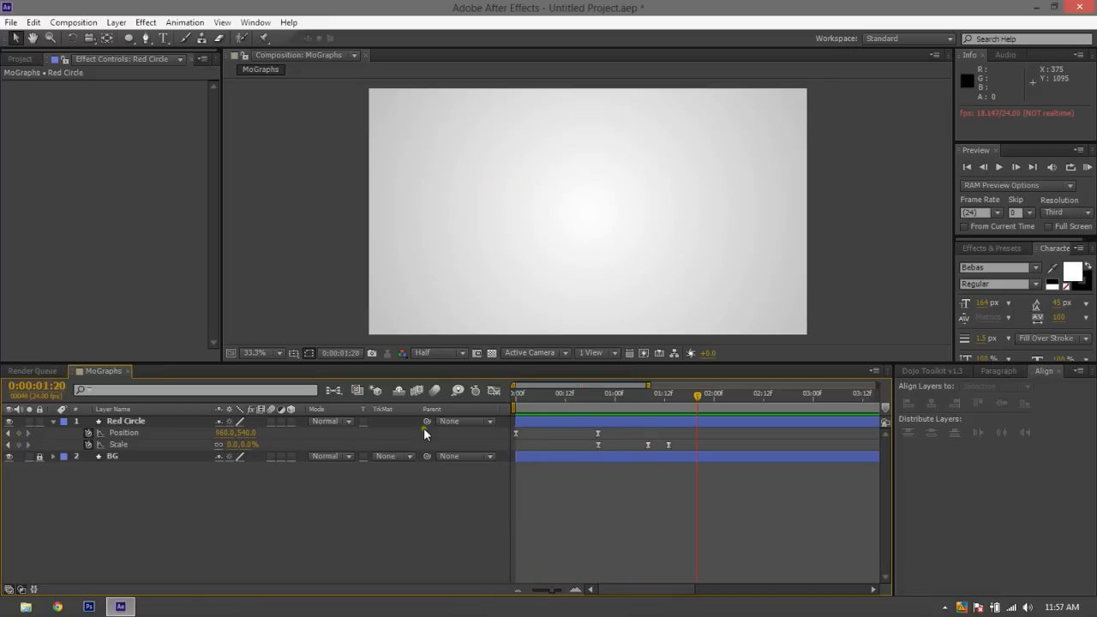
Duplicate the Red Circle layer with its keyframes and play the composition from the start
click(147, 422)
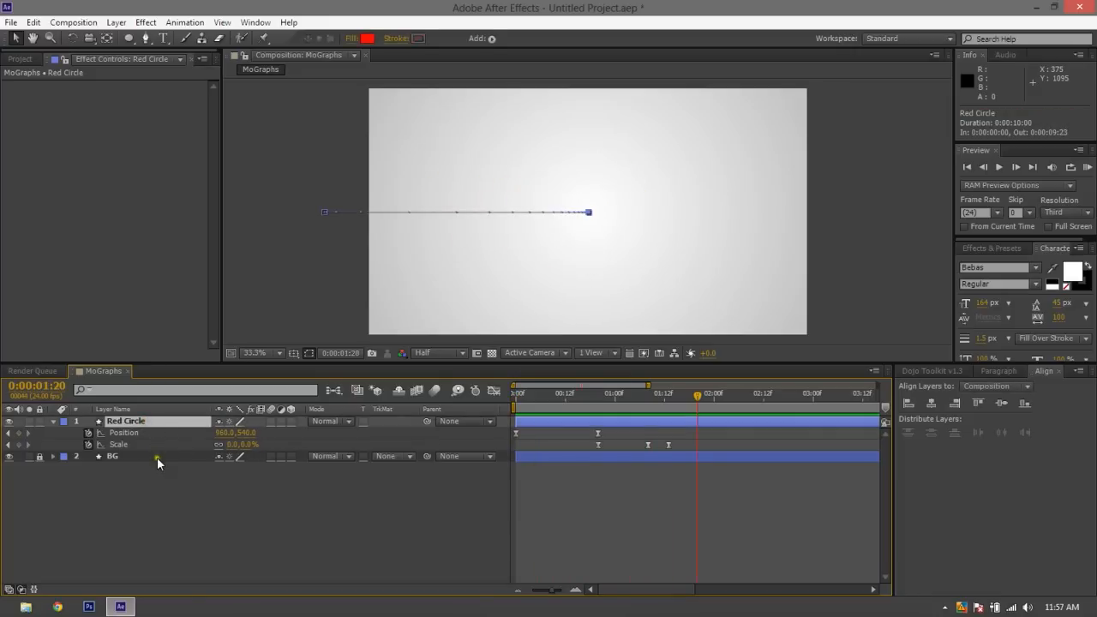
key(ctrl+d)
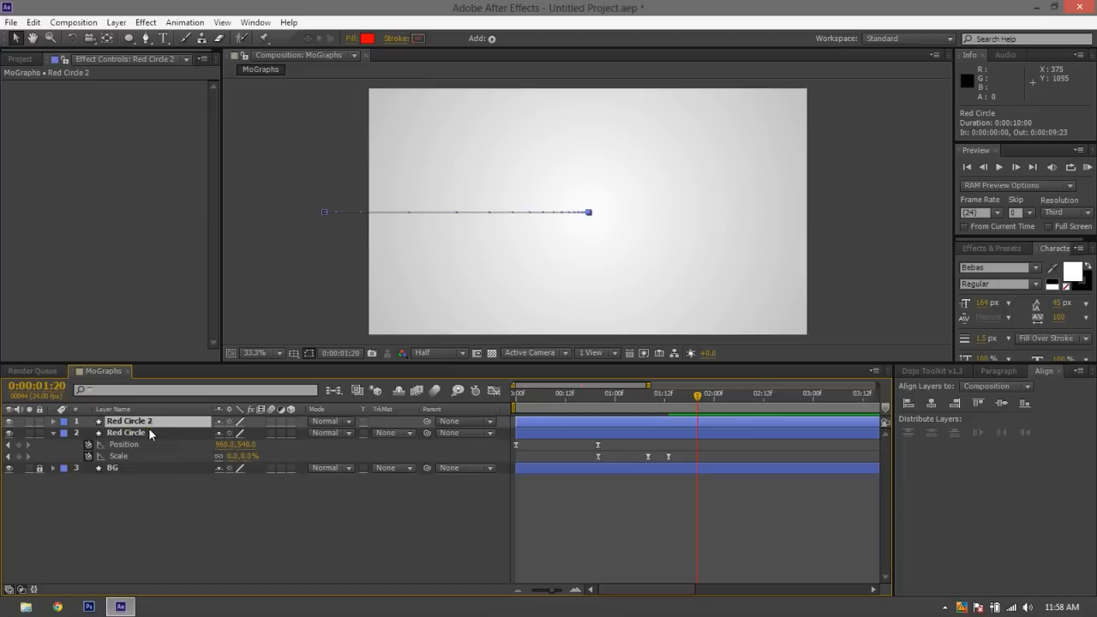
key(u)
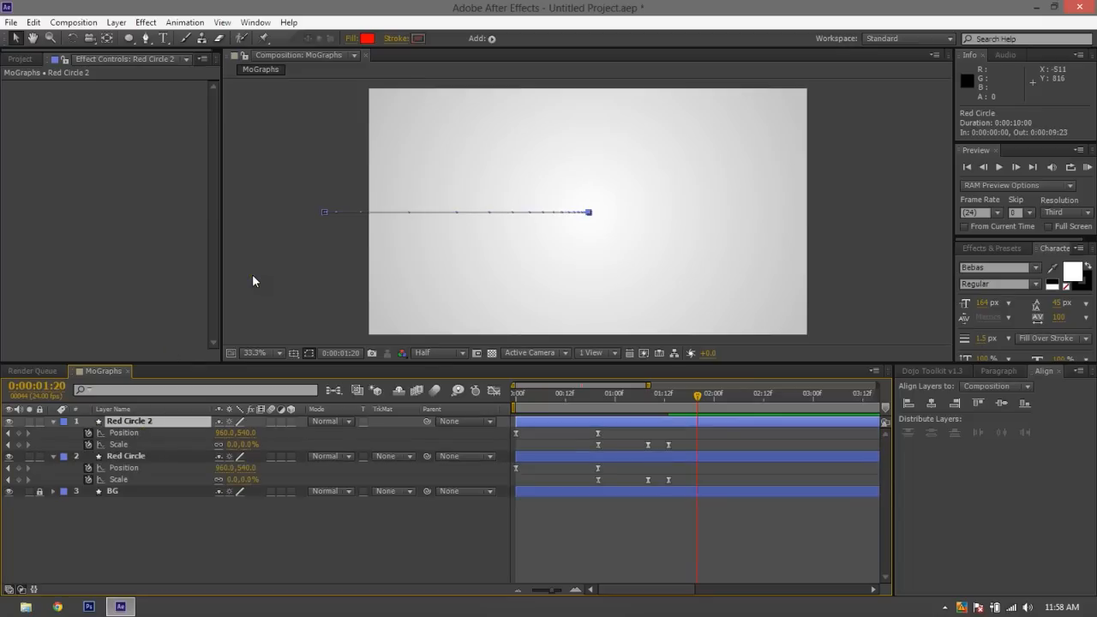
click(54, 457)
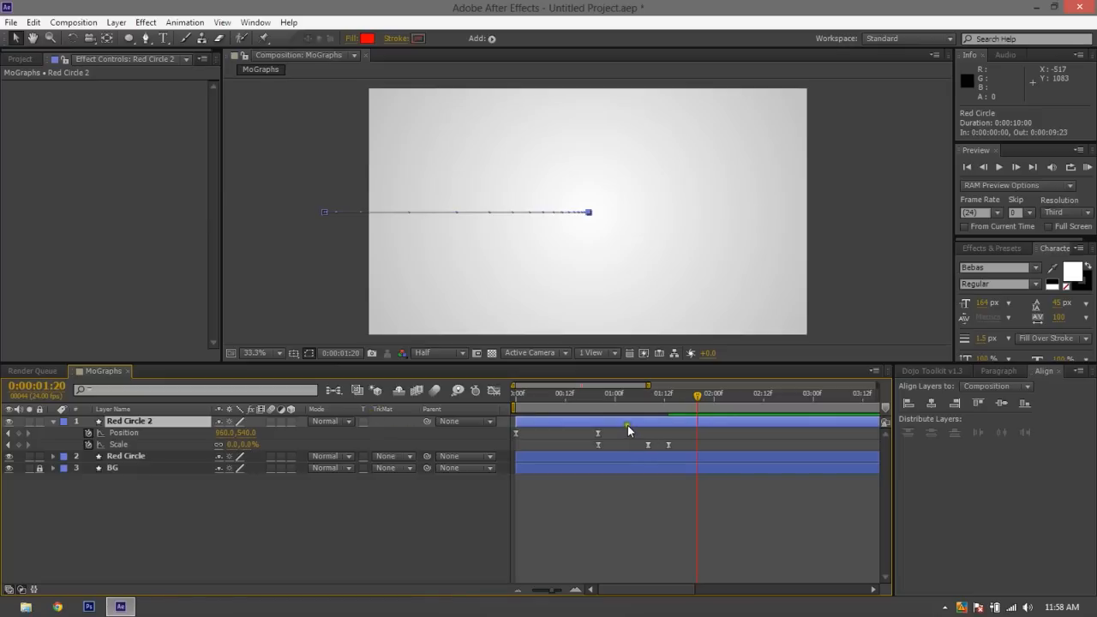
key(Home)
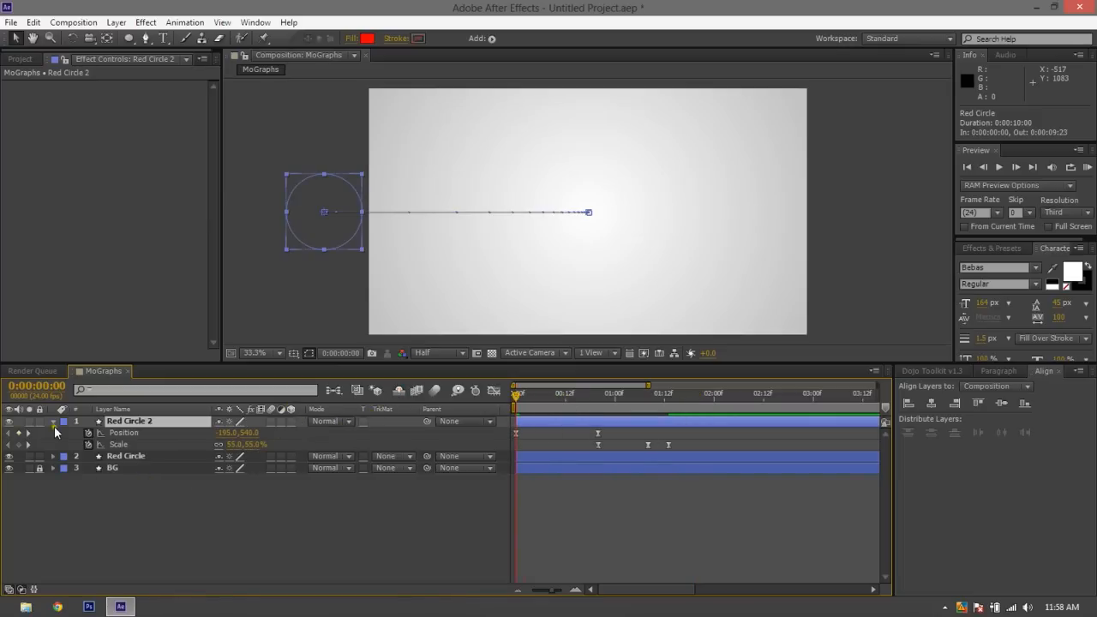
click(54, 421)
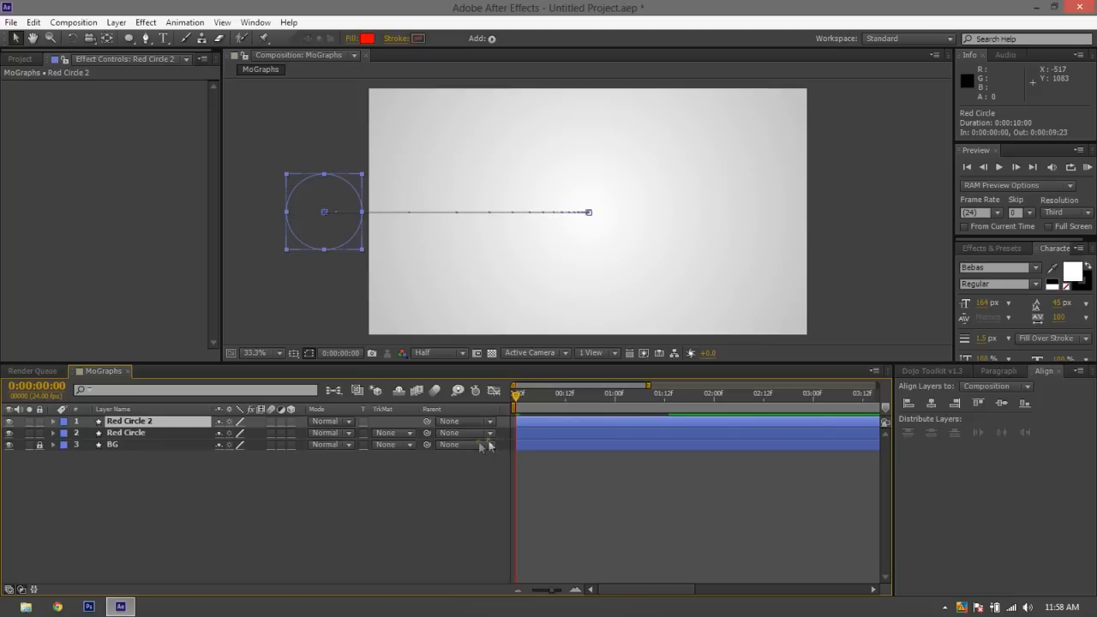
key(space)
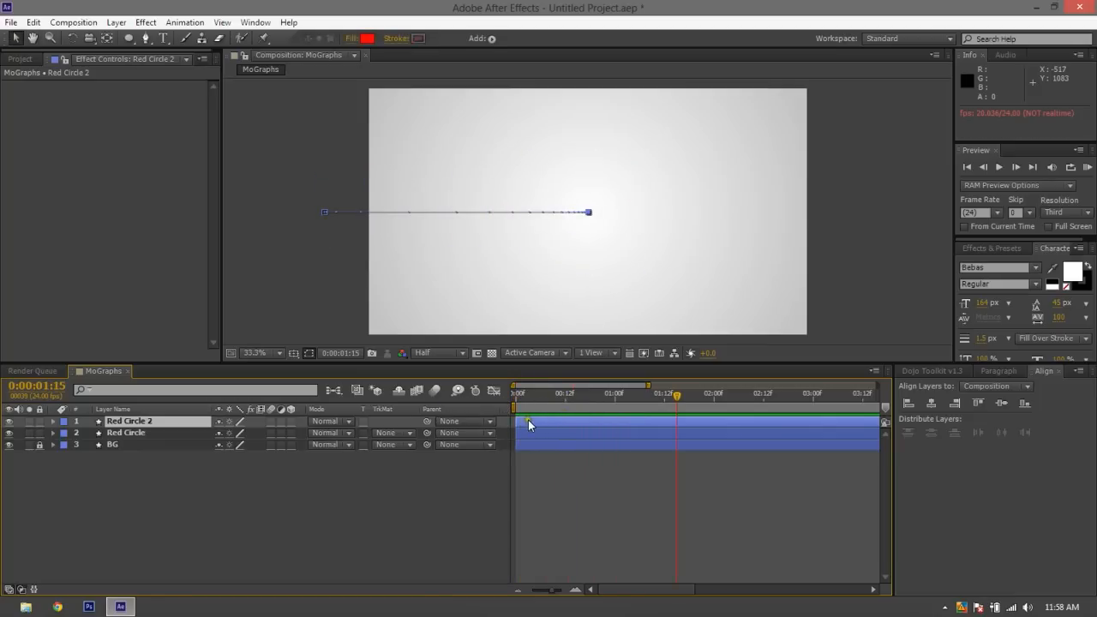
Reveal the keyframed Position and Scale properties of both Red Circle 2 and Red Circle
key(u)
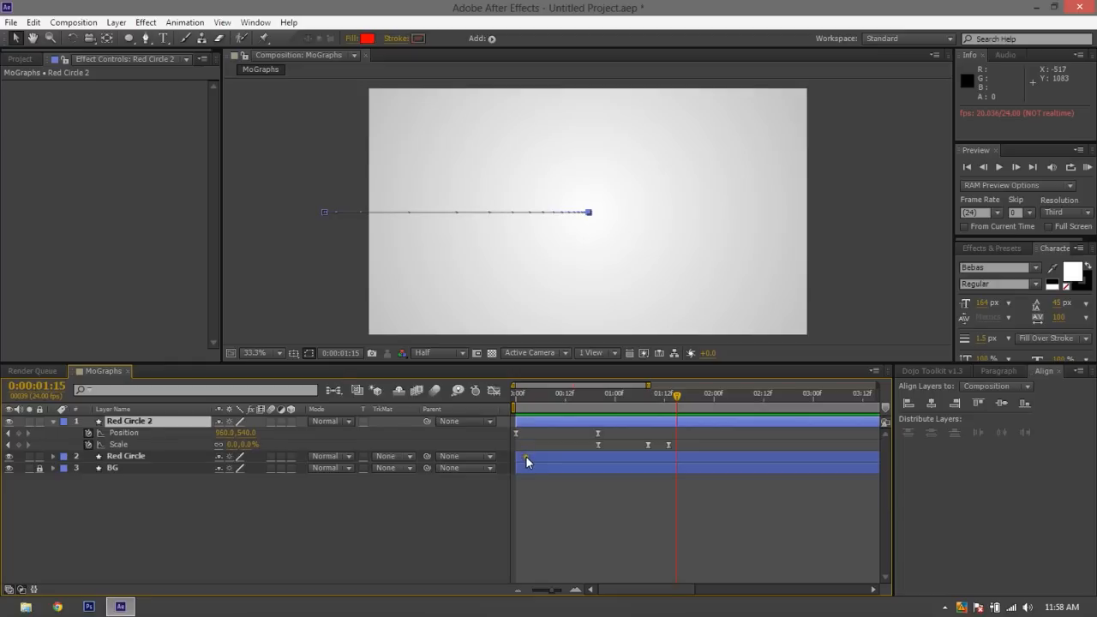
click(526, 461)
ctrl+click(537, 422)
key(u)
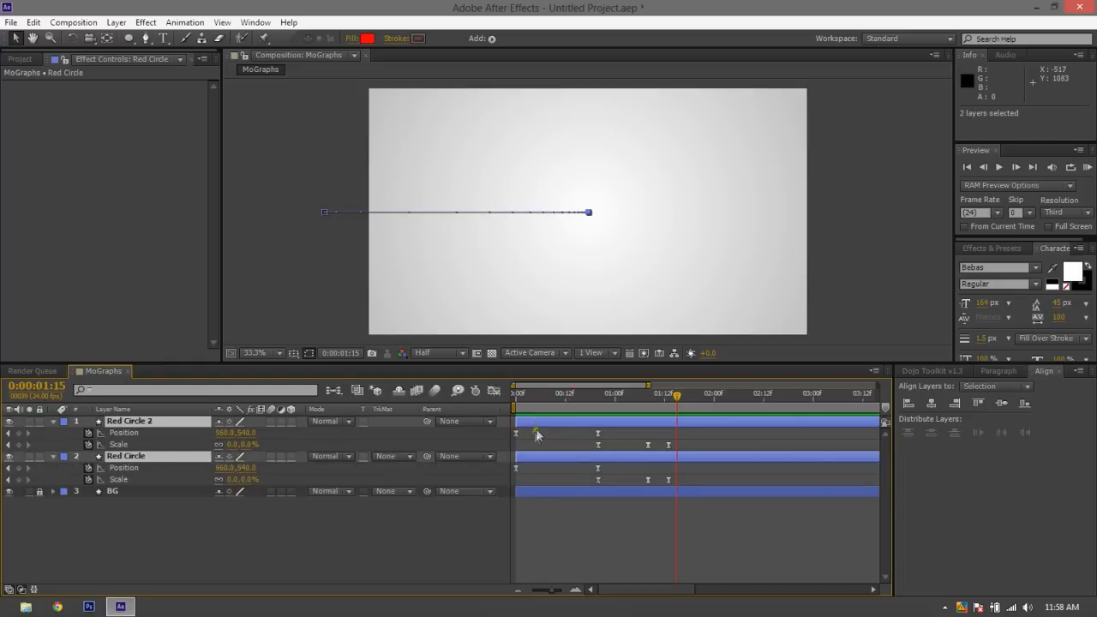
Try delaying the Red Circle 2 layer by 7 frames, preview the offset, and undo the layer time change
click(543, 420)
drag(533, 421, 563, 423)
key(Home)
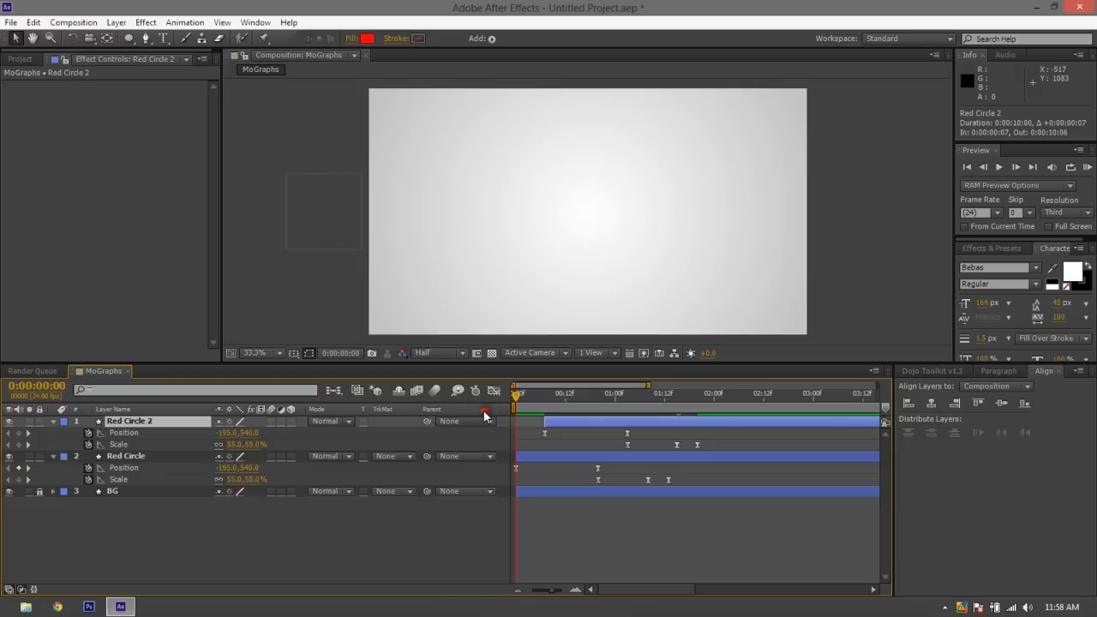
key(space)
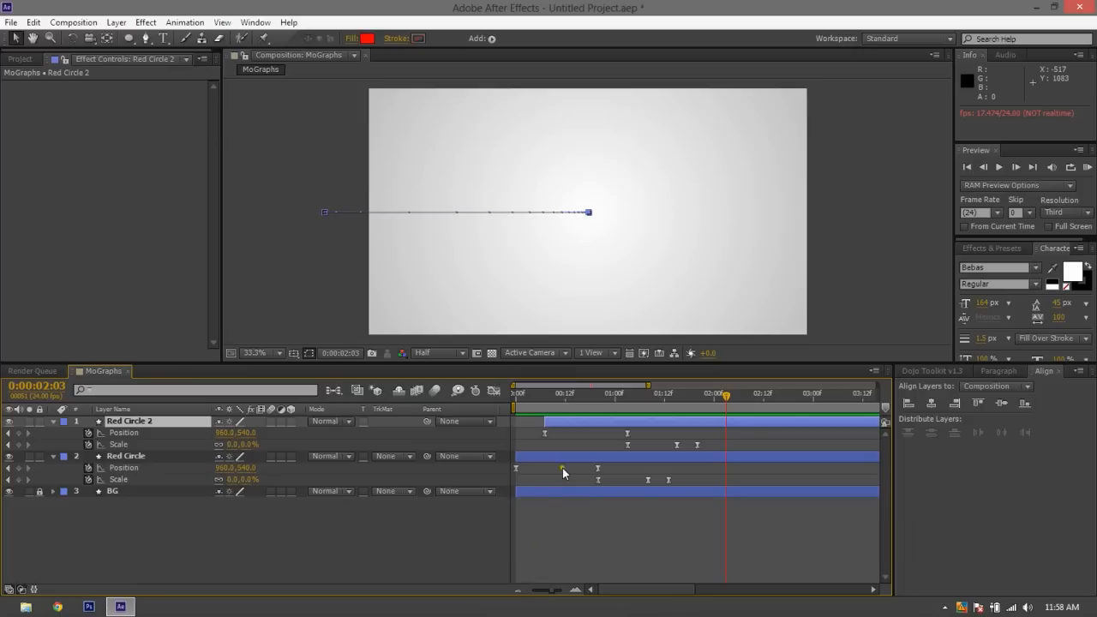
drag(667, 421, 629, 423)
key(ctrl+z)
key(ctrl+z)
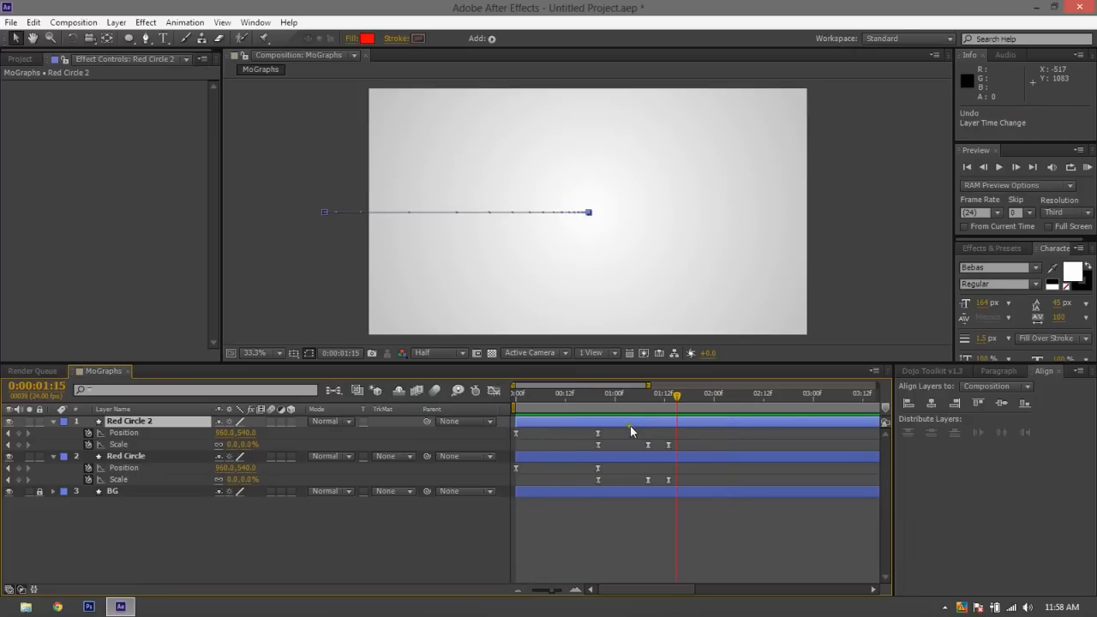
Try deleting both Position keyframes of Red Circle 2, check the layer at 0:00:00:20, and undo the deletions
click(651, 527)
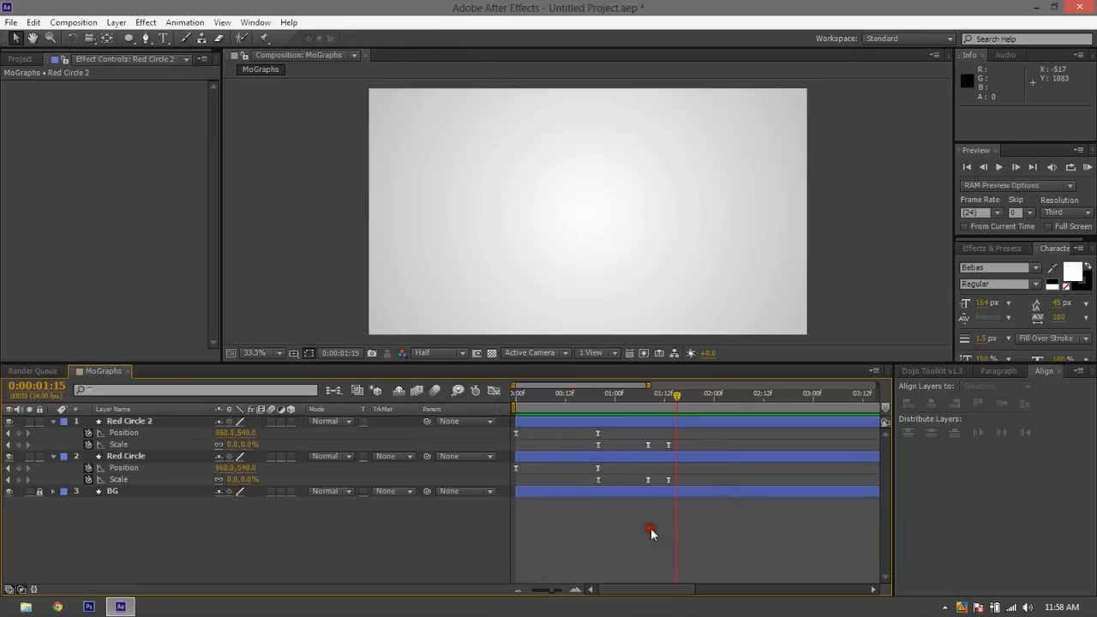
click(598, 433)
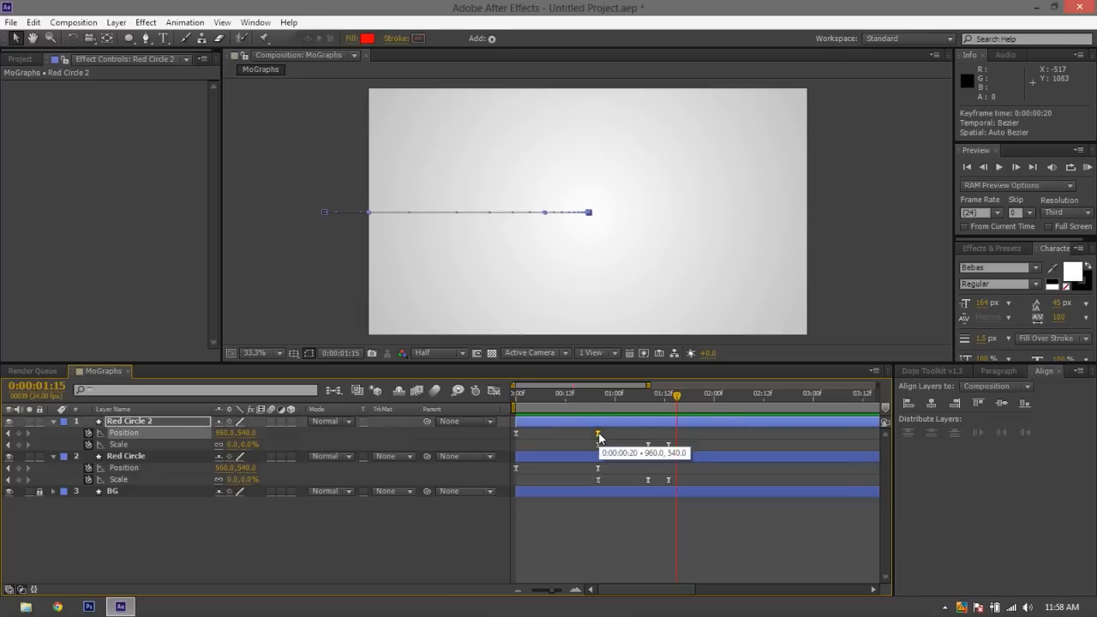
key(Delete)
click(515, 433)
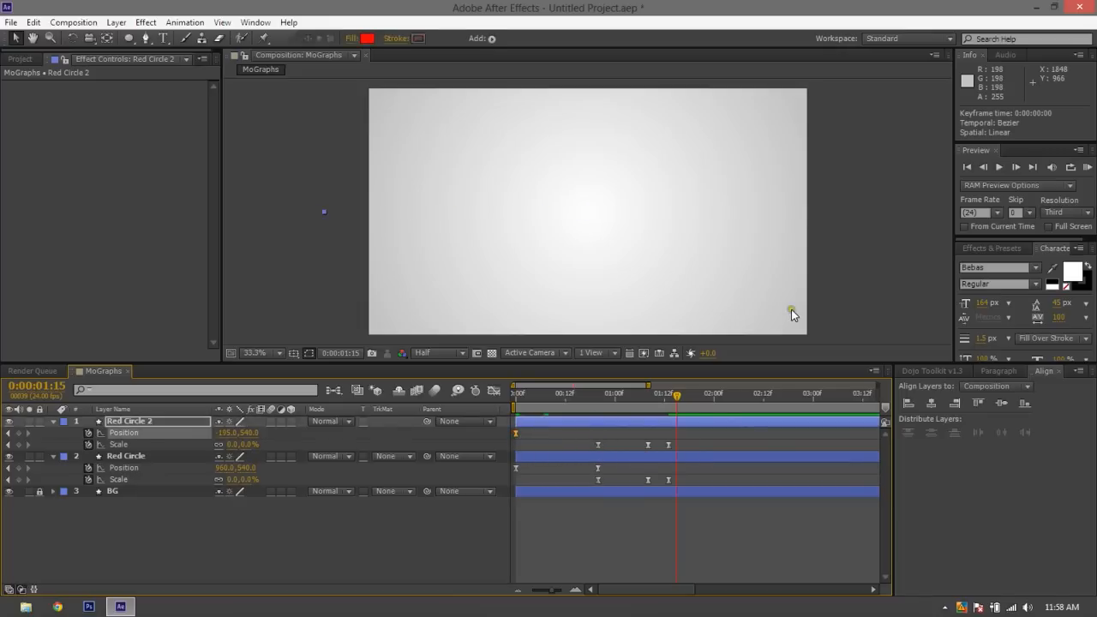
key(Delete)
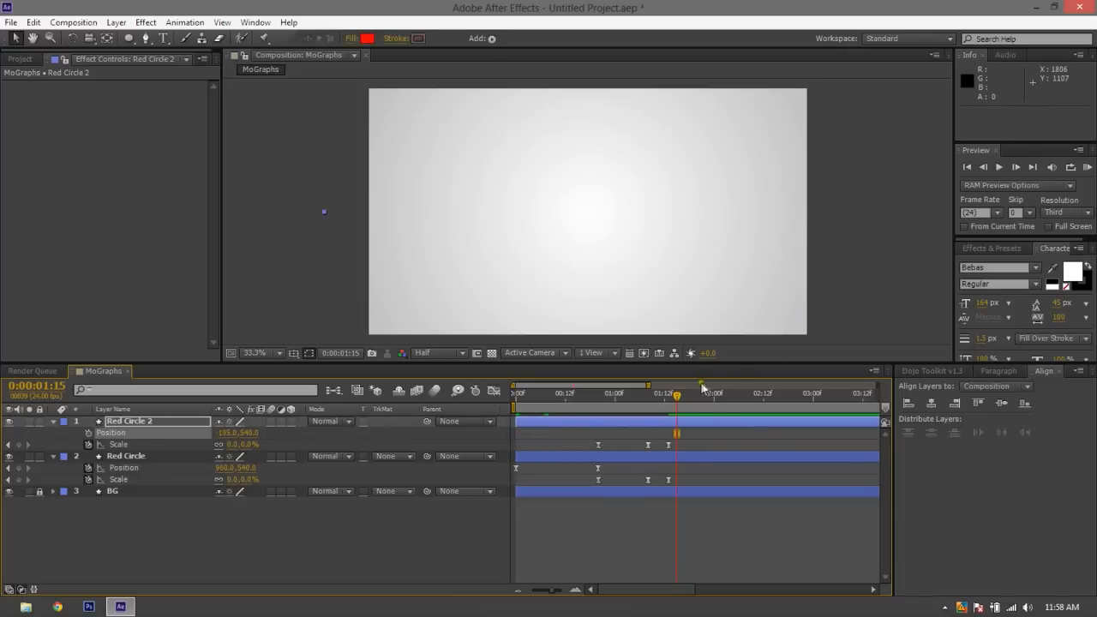
drag(669, 408, 598, 406)
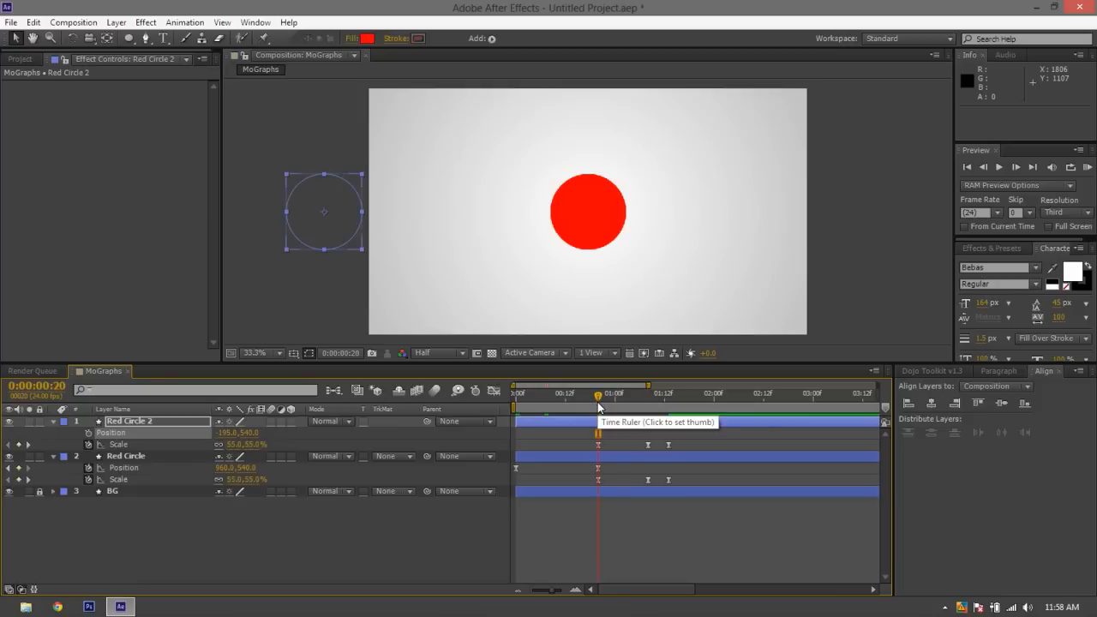
key(ctrl+z)
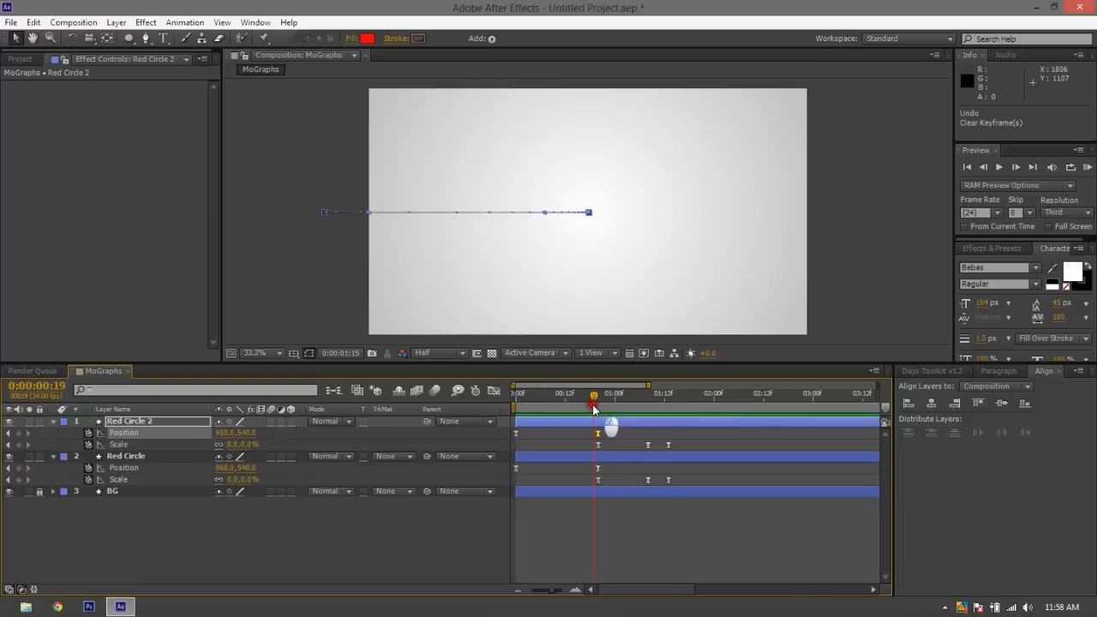
Delete Red Circle 2's starting Position keyframe and select its remaining Position keyframe at 0:00:00:20
drag(592, 404, 530, 415)
click(515, 433)
key(Delete)
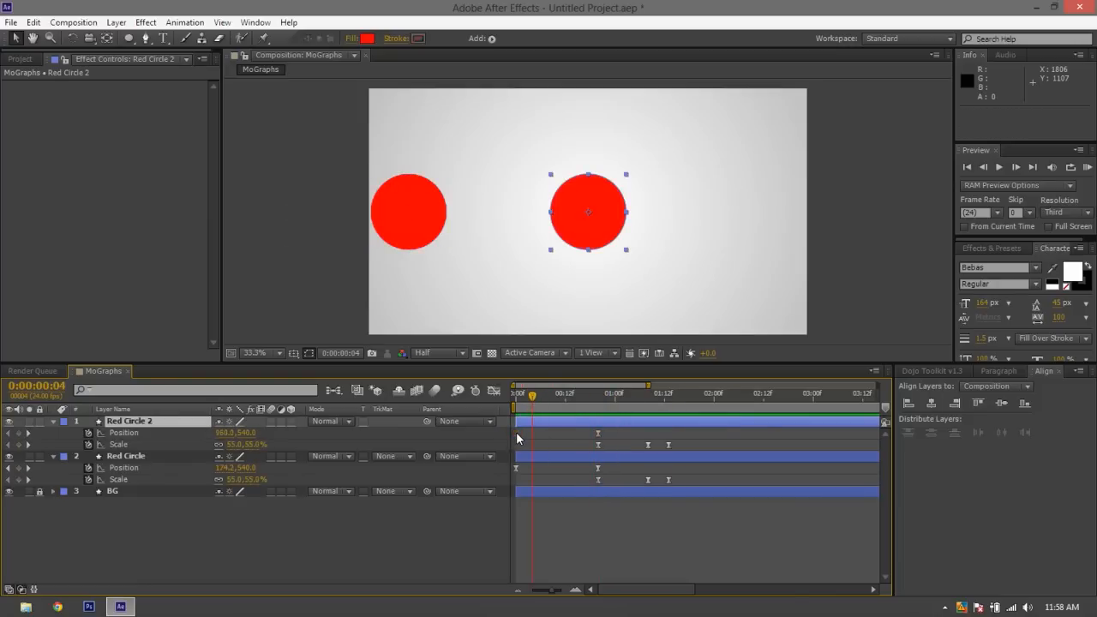
click(597, 399)
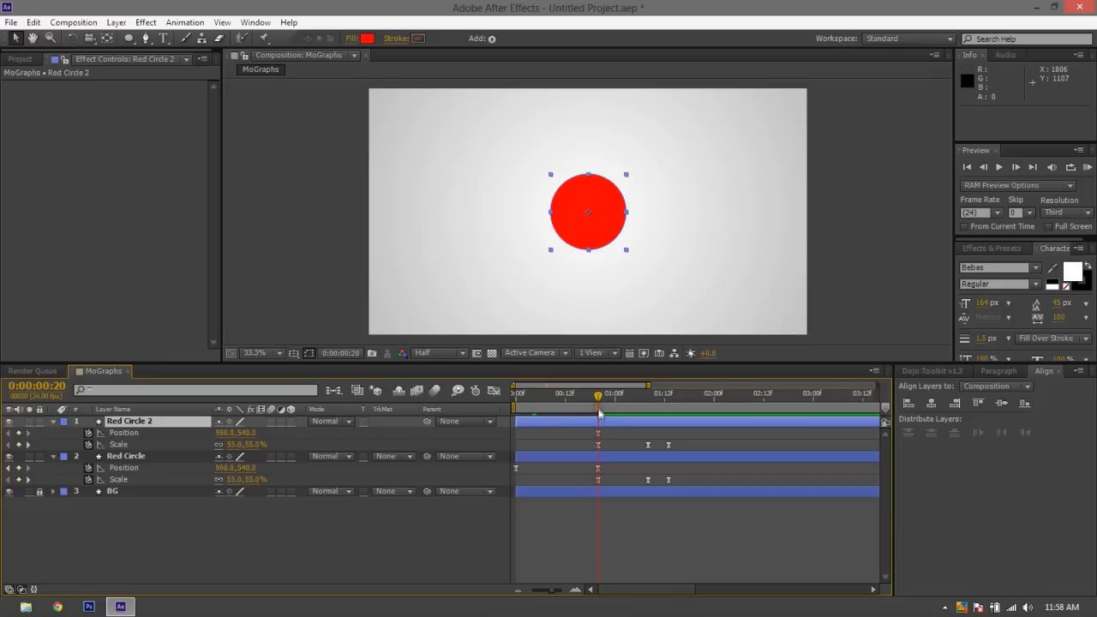
click(599, 433)
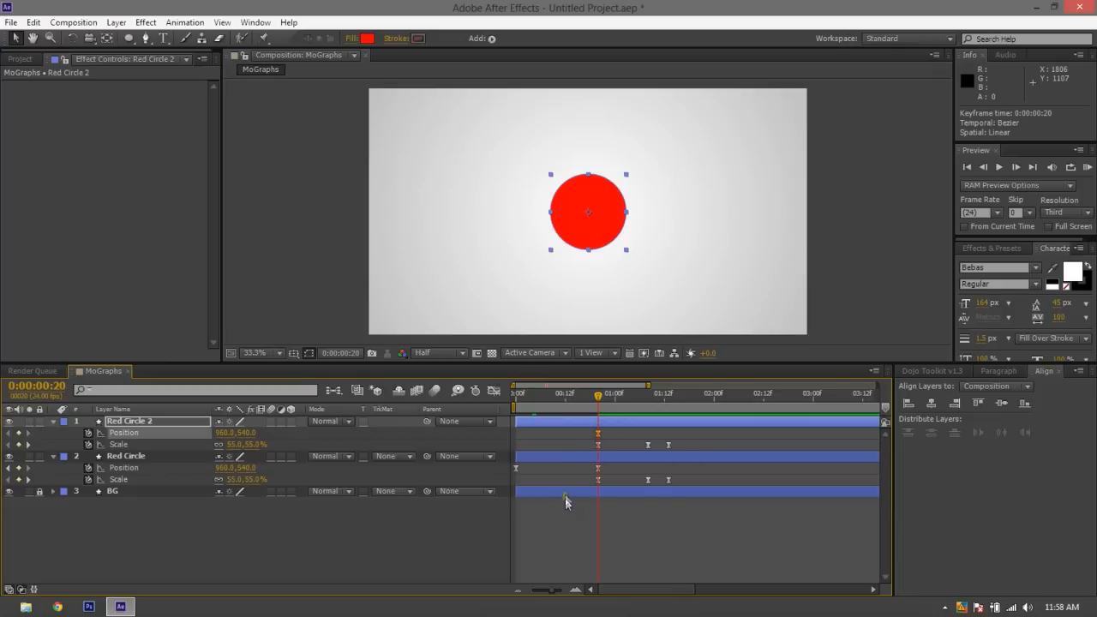
Delete the last Position keyframe of Red Circle 2 and reveal only its Scale property
key(Delete)
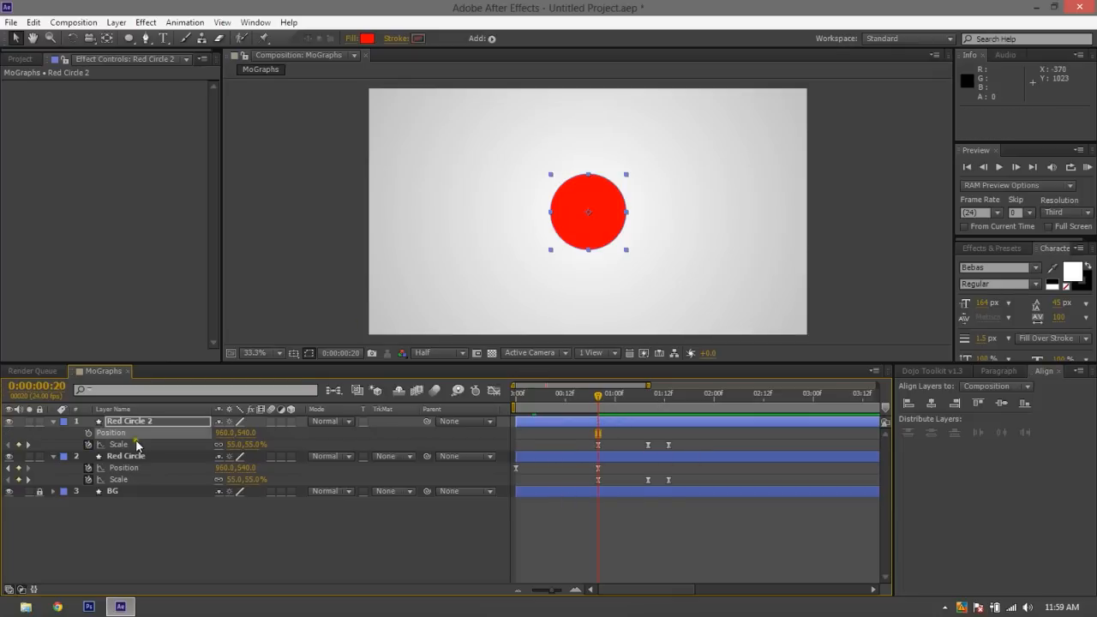
click(53, 423)
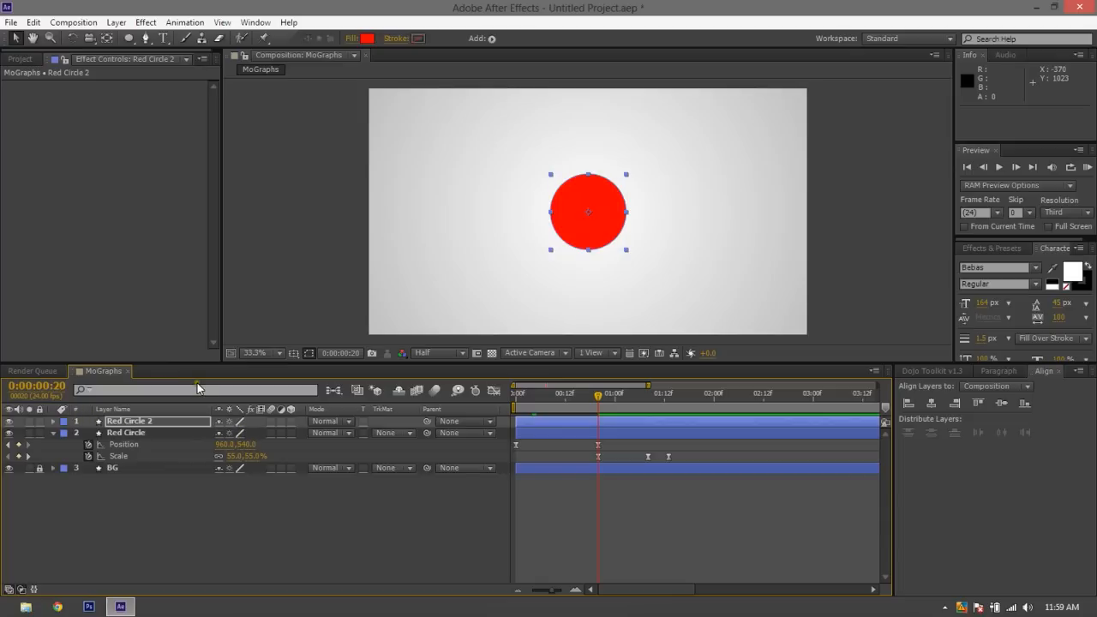
key(s)
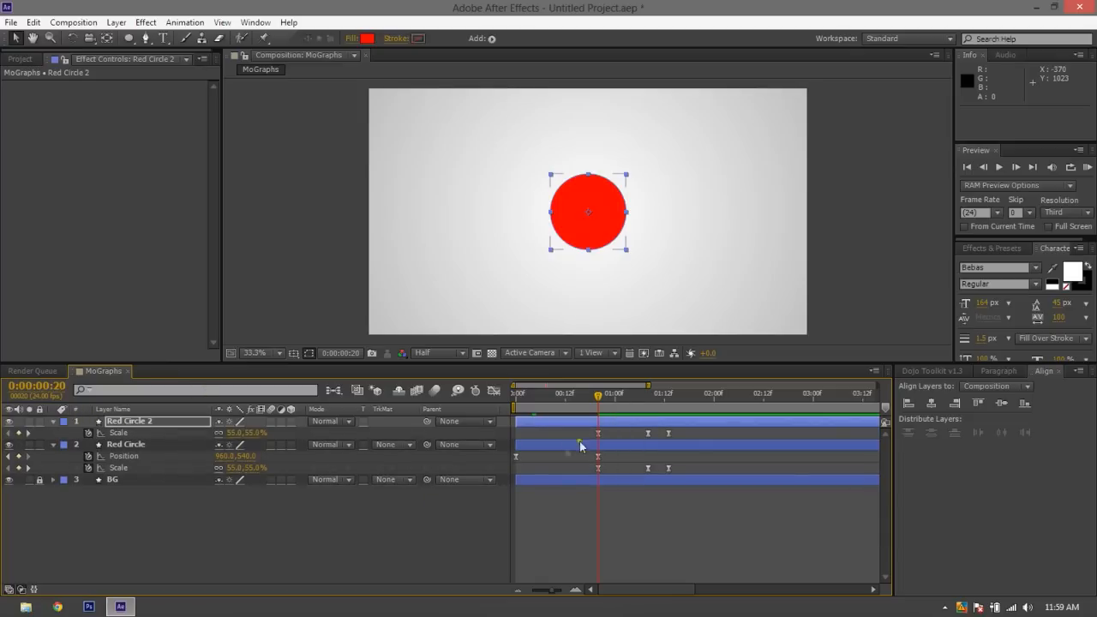
Hide the Red Circle layer and shift the Red Circle 2 layer to start at 0:00:00:17
click(9, 444)
click(643, 427)
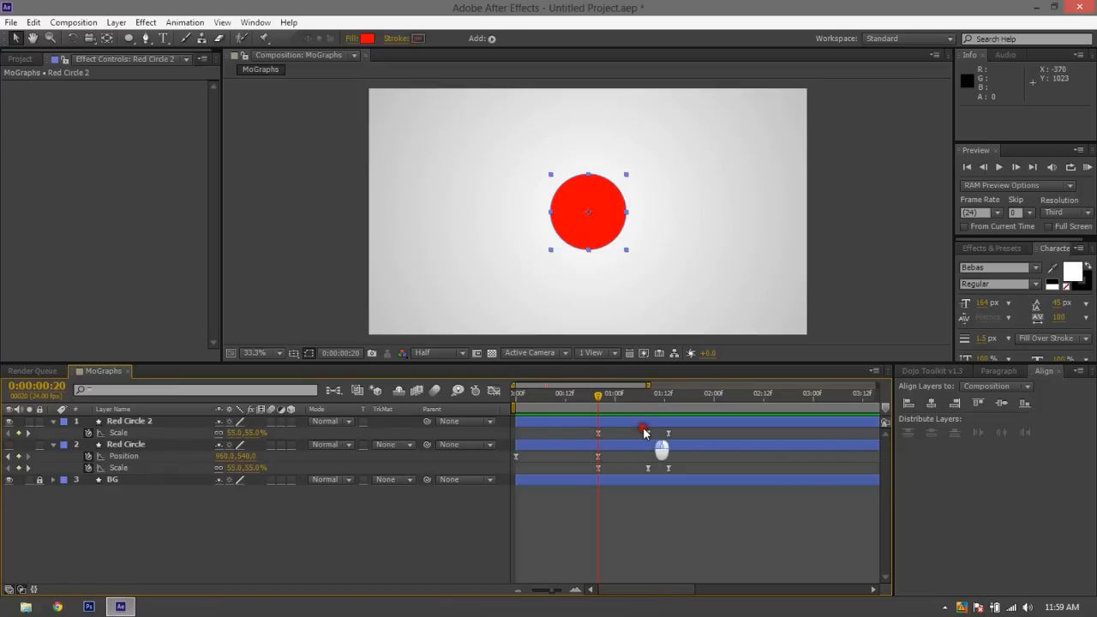
drag(627, 419, 698, 421)
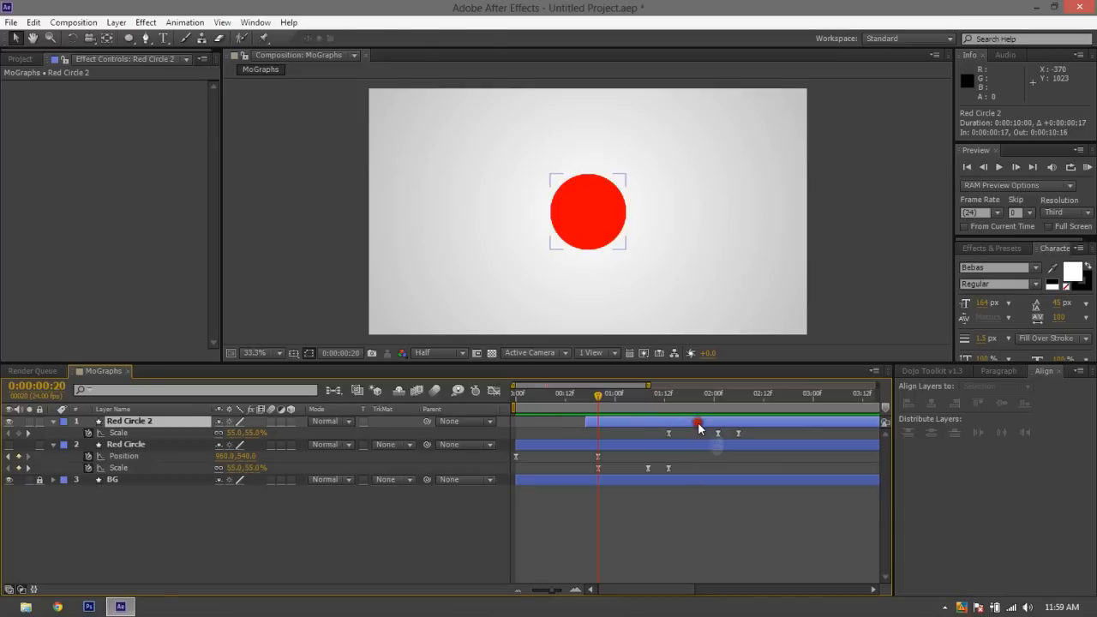
Examine the shifted Red Circle 2 Scale keyframes against the end of Red Circle's animation at 0:00:01:13
click(670, 432)
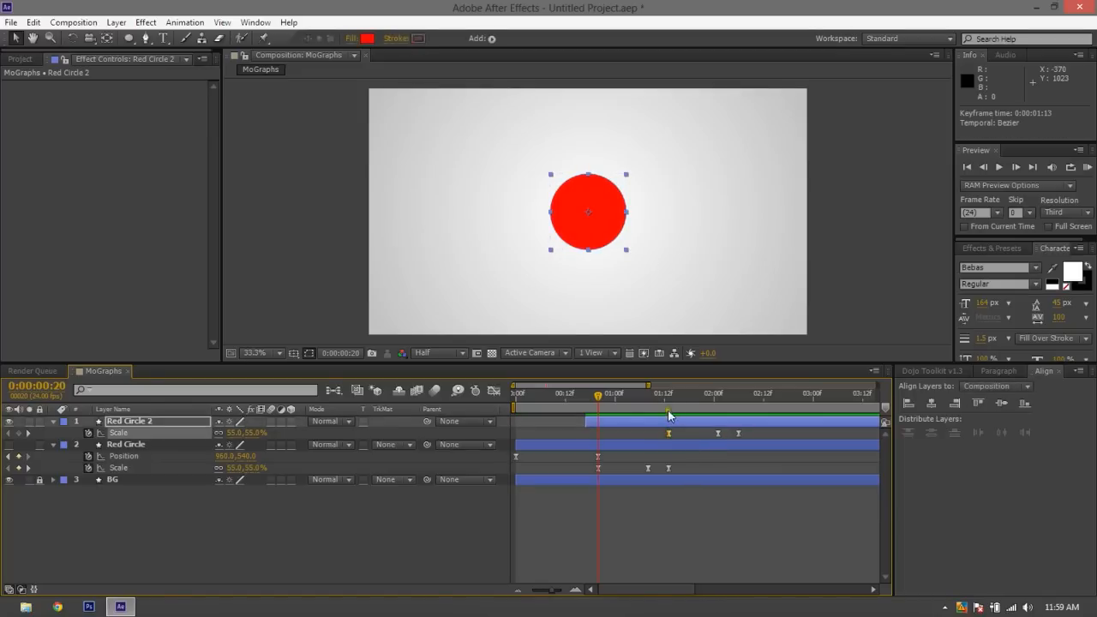
click(668, 406)
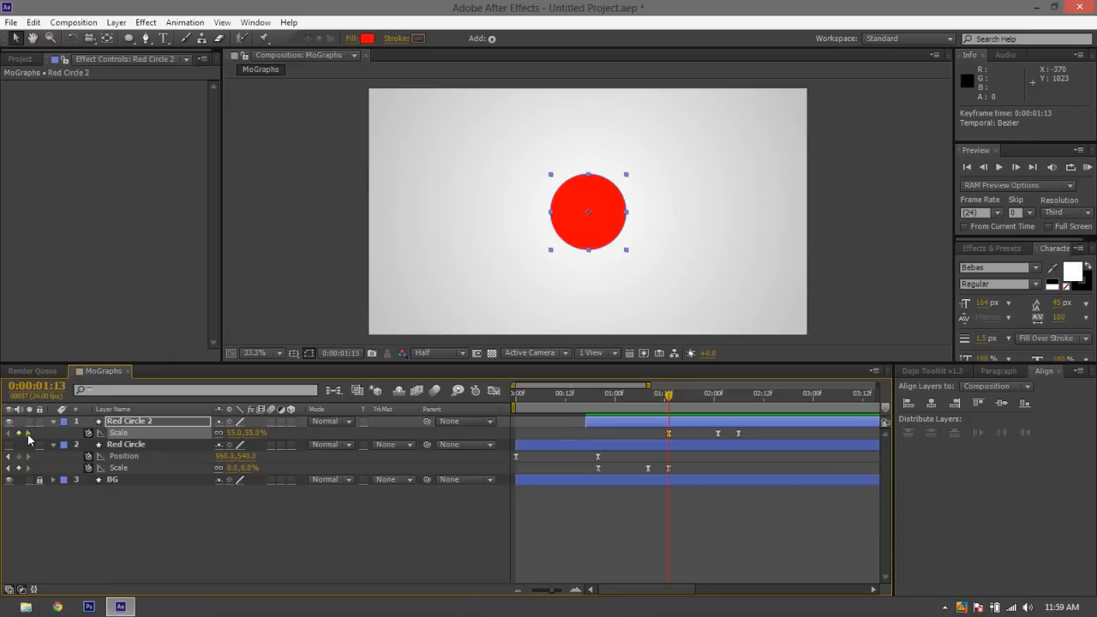
click(27, 433)
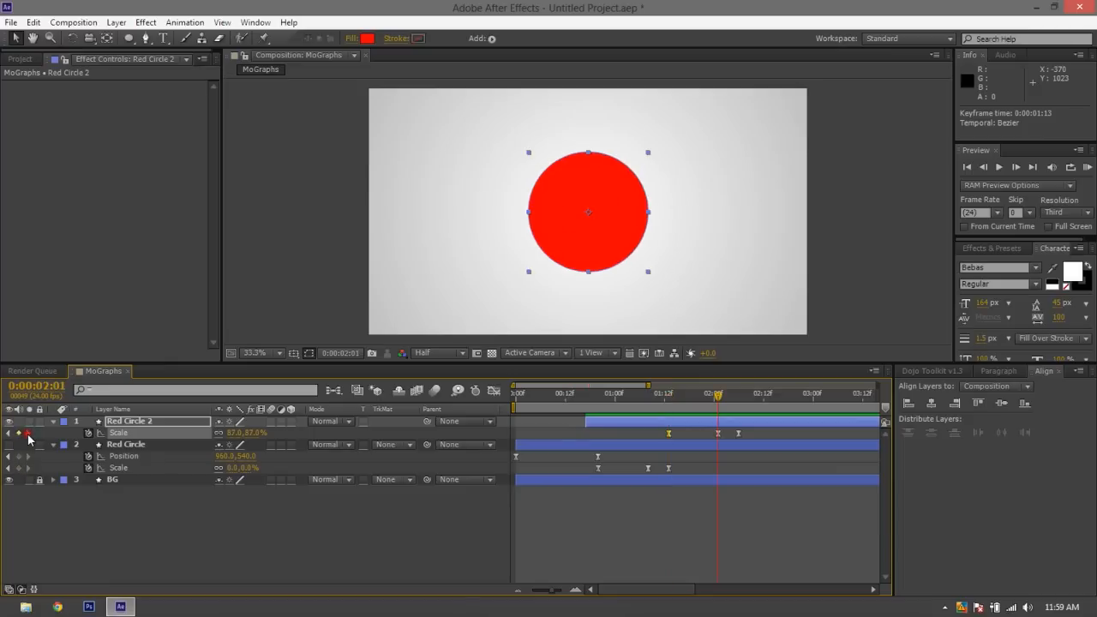
click(8, 434)
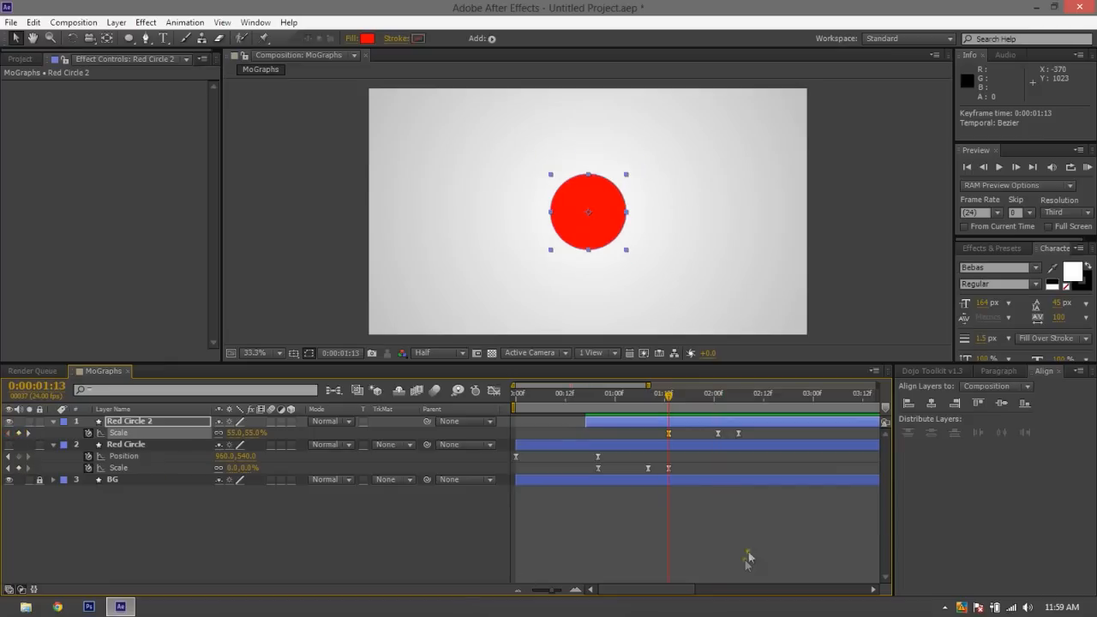
click(715, 555)
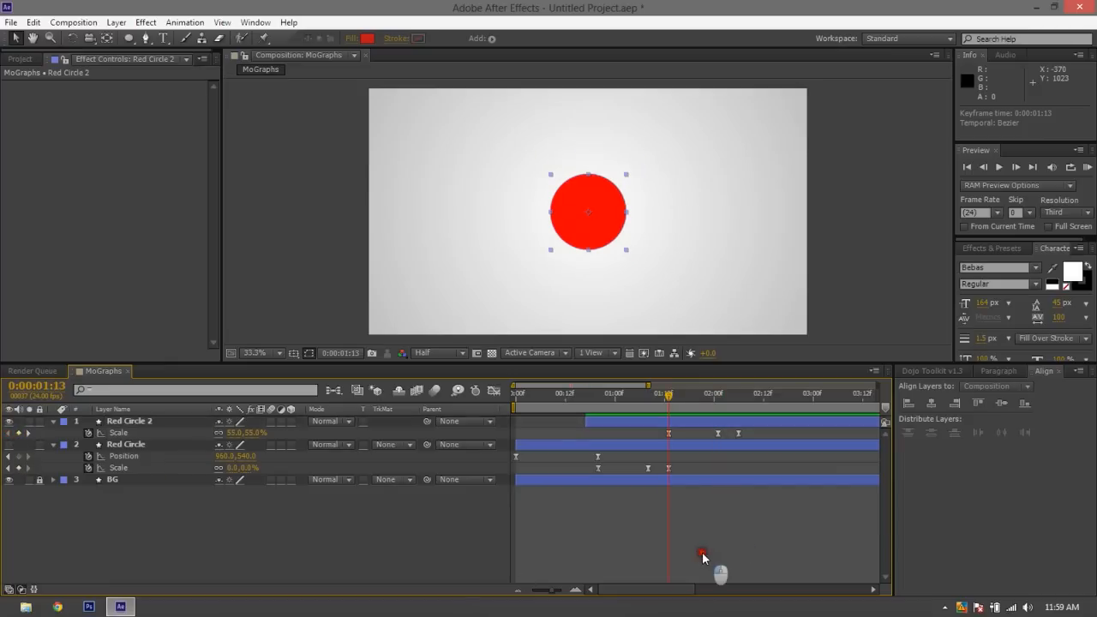
click(668, 399)
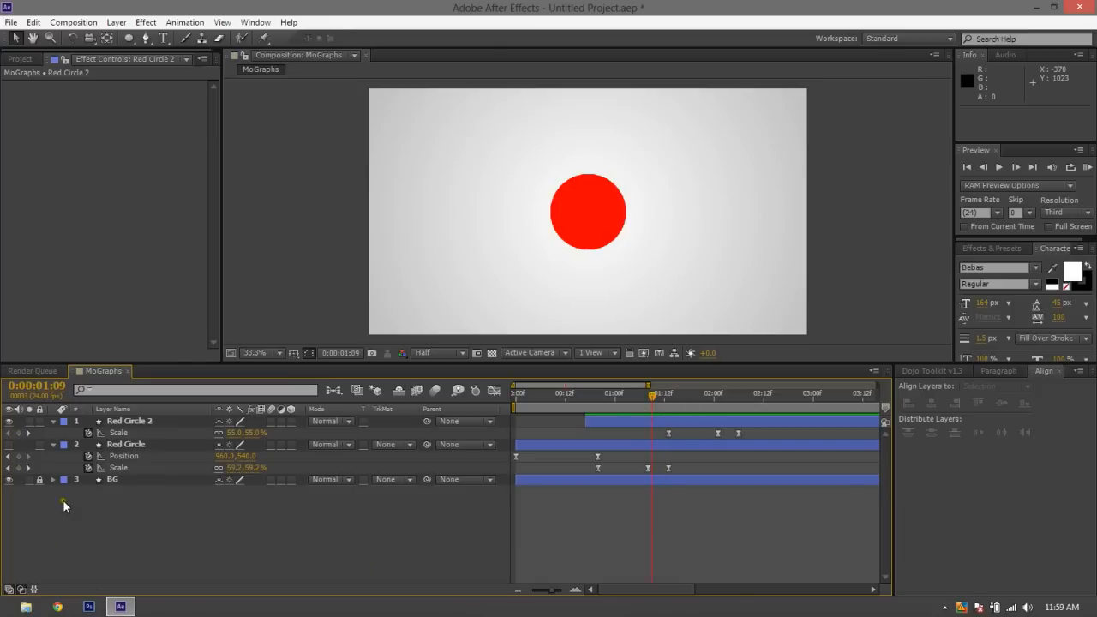
click(28, 467)
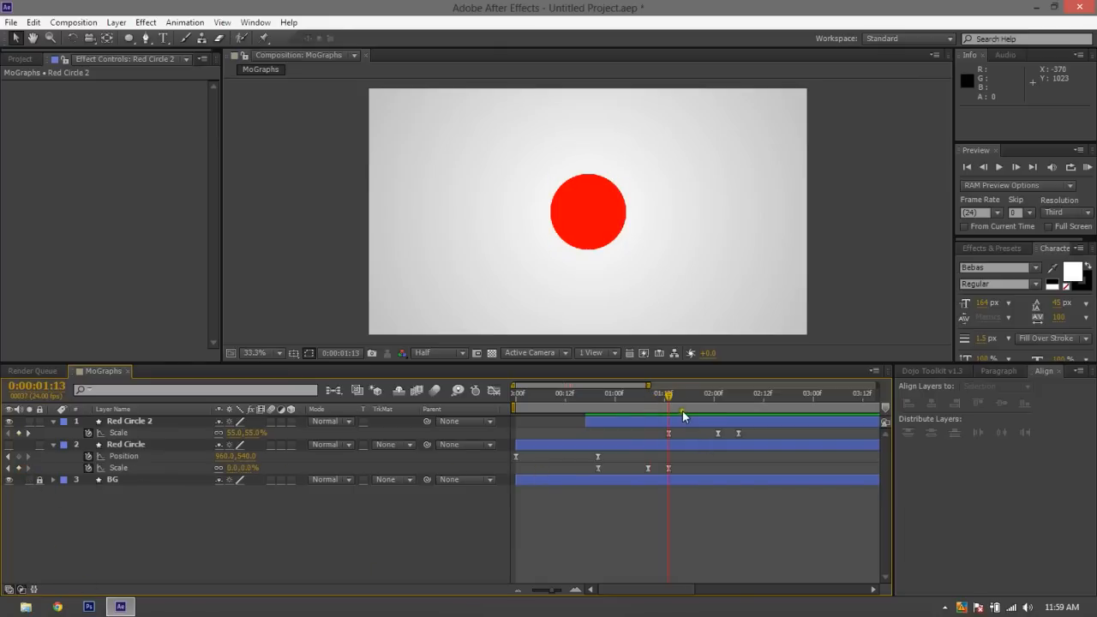
click(667, 424)
click(649, 427)
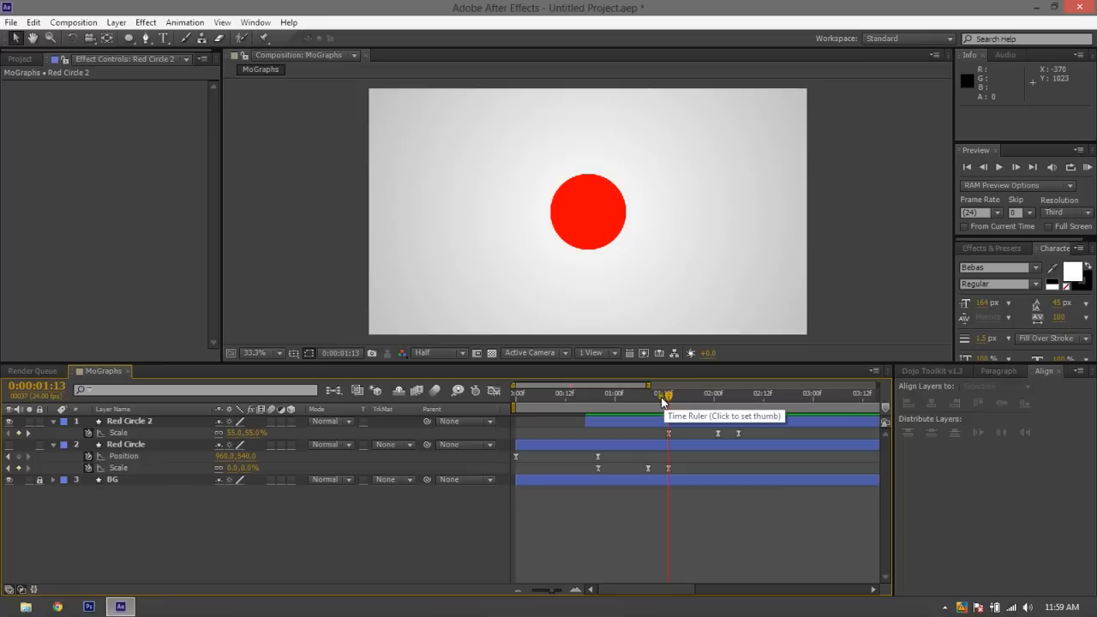
Set Red Circle 2's first Scale keyframe, at 0:00:01:13, to 0%
click(641, 396)
drag(642, 396, 668, 403)
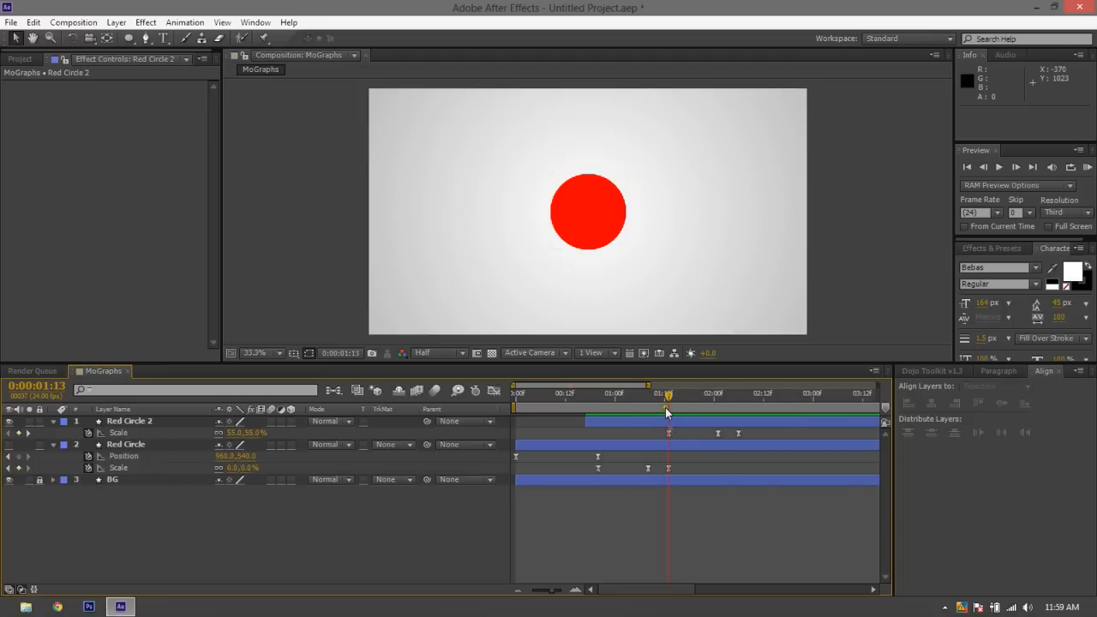
click(669, 434)
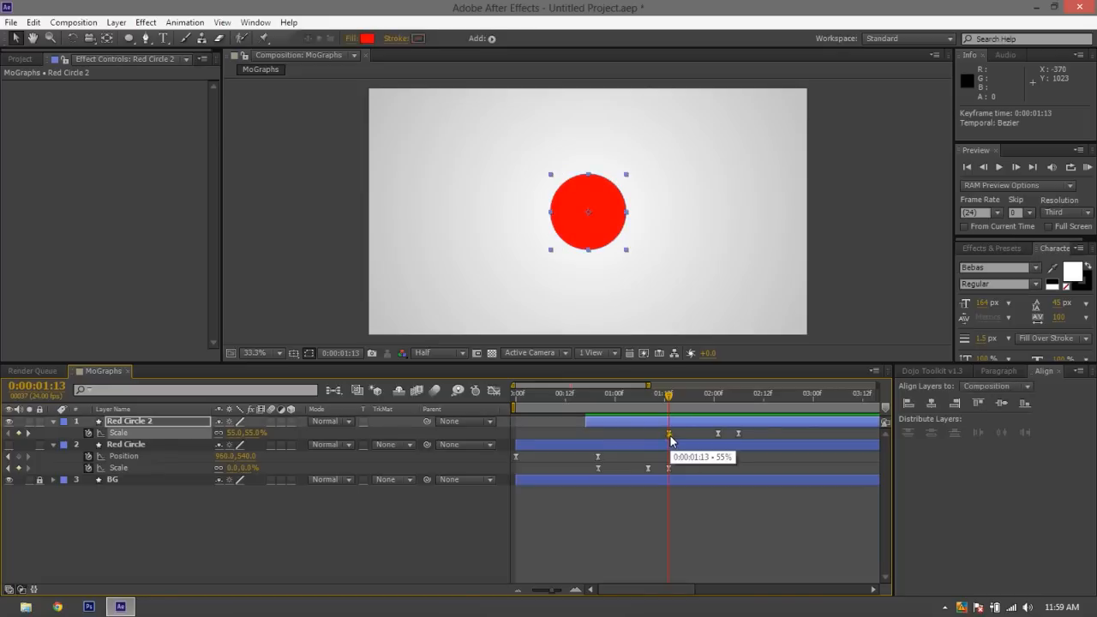
click(234, 433)
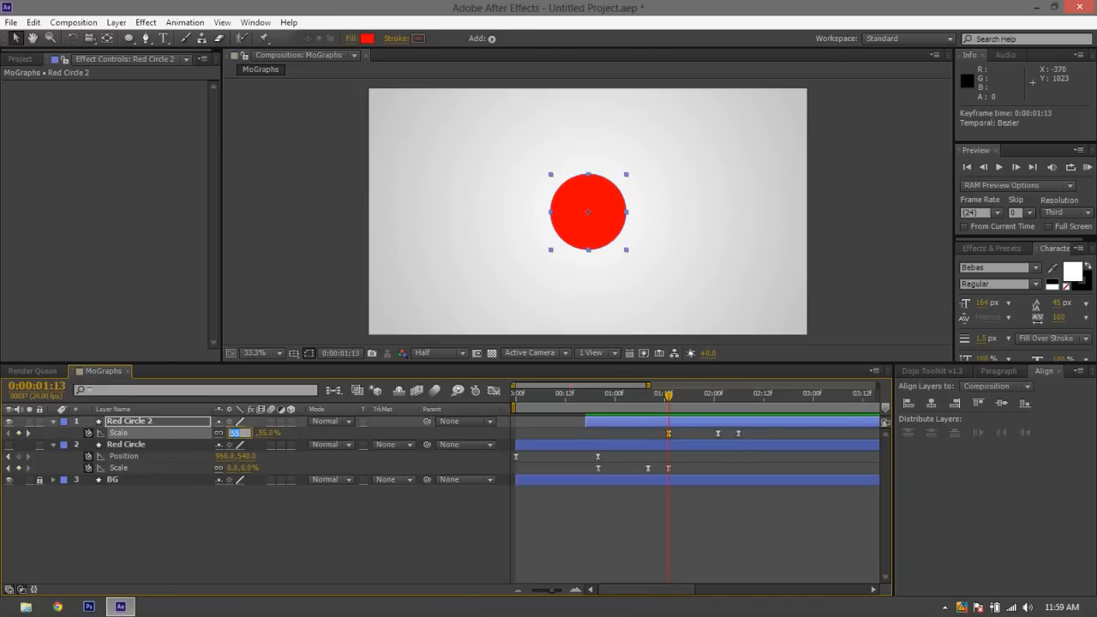
text(0)
click(242, 511)
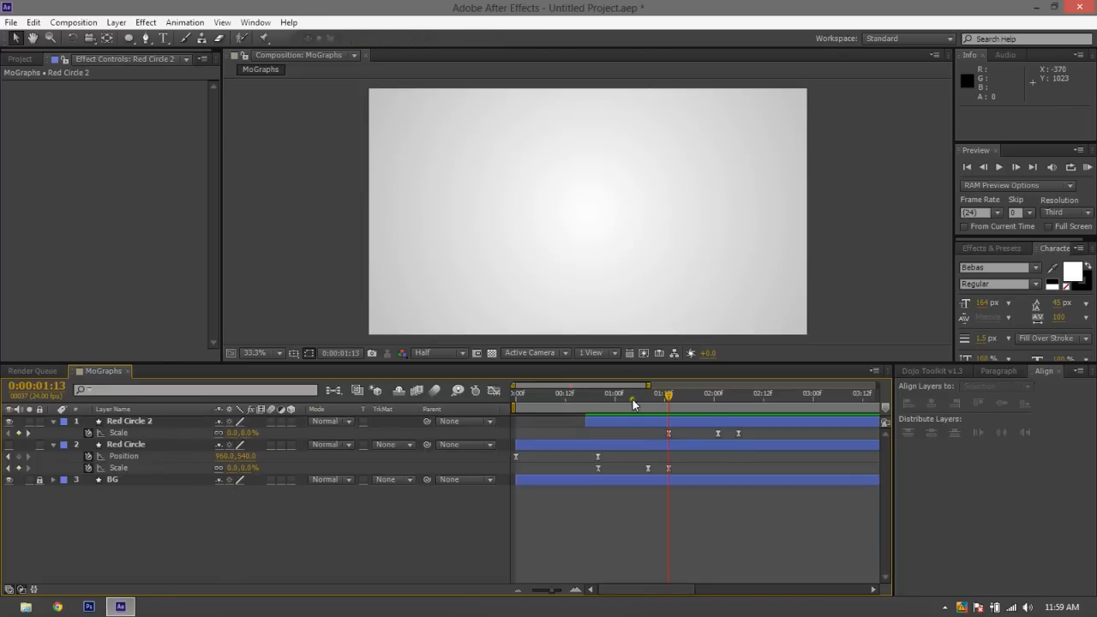
Preview the Scale animation of Red Circle 2 from its first keyframe onward
key(space)
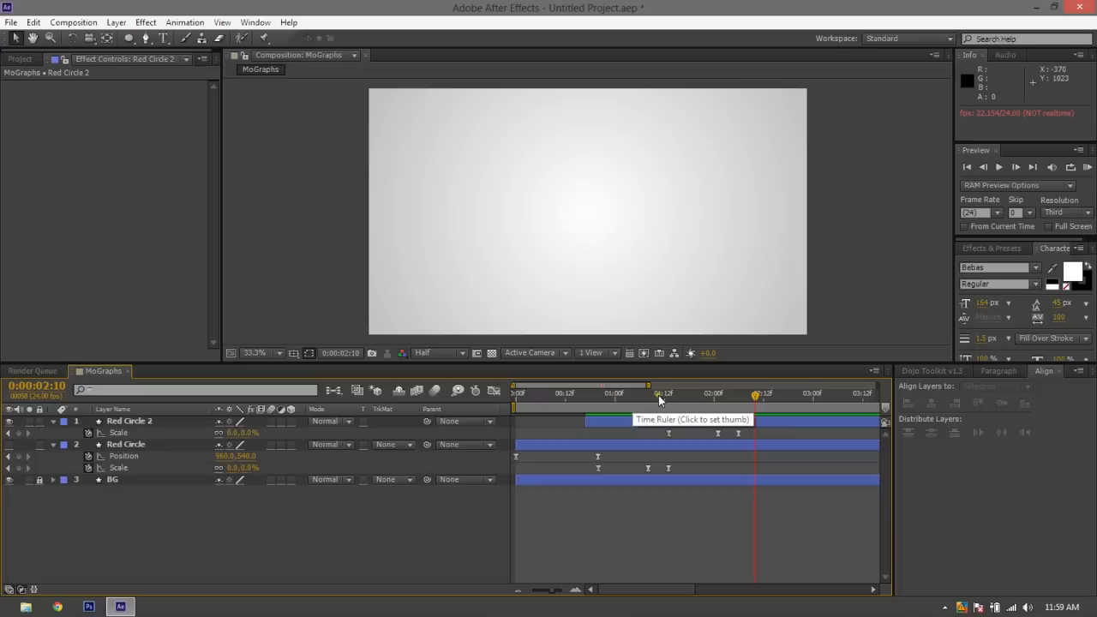
drag(741, 400, 690, 403)
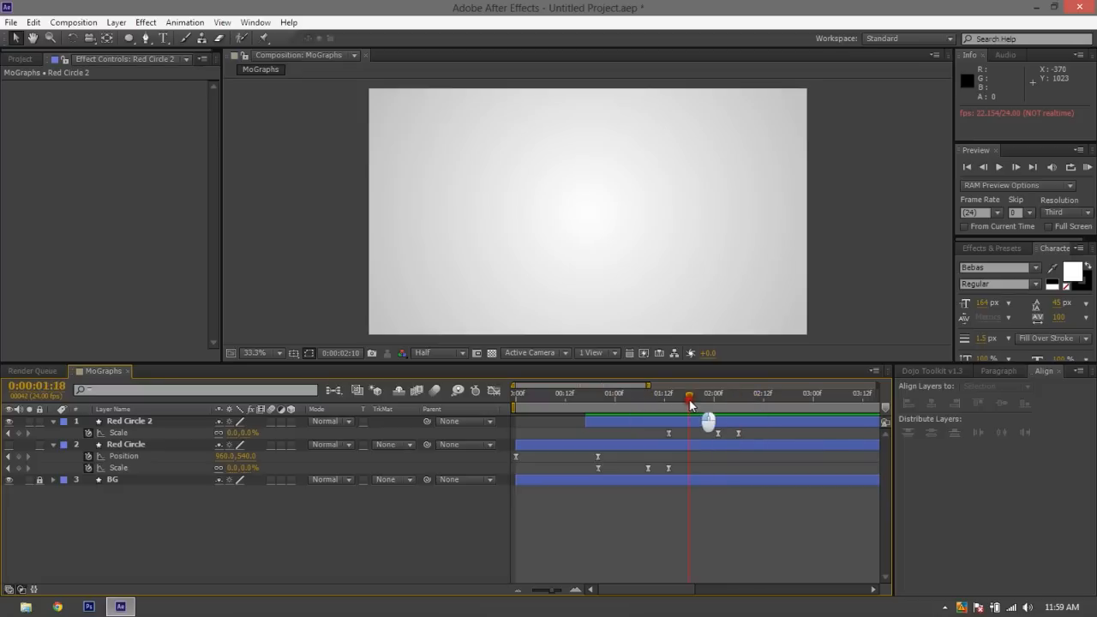
key(space)
Duplicate Red Circle 2 twice and reveal the Scale keyframes of all three circle layers
click(672, 422)
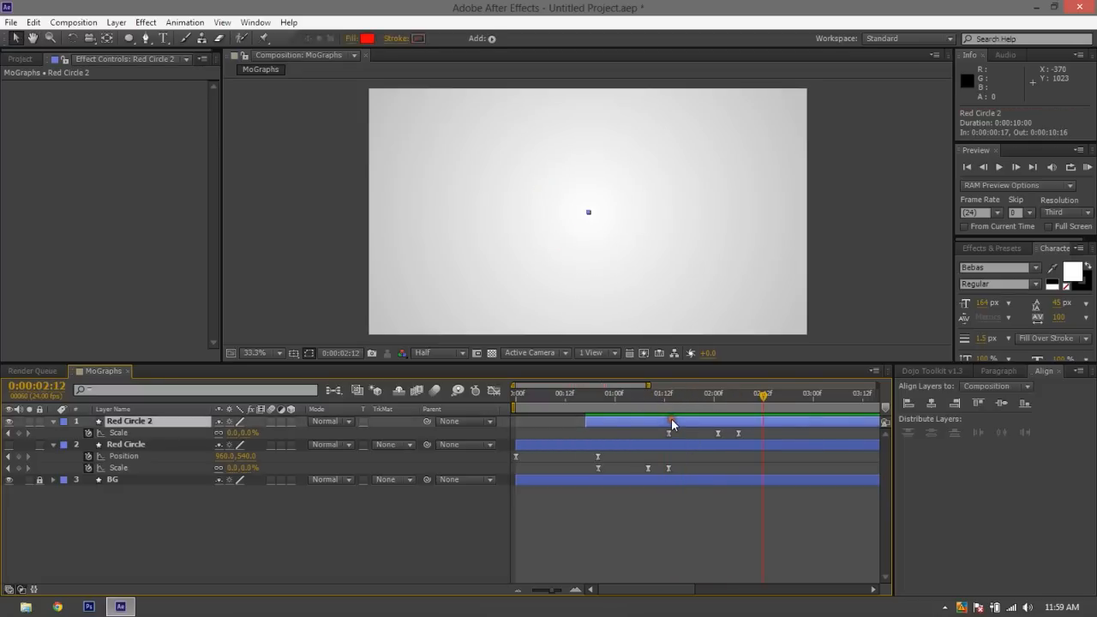
key(ctrl+d)
key(ctrl+d)
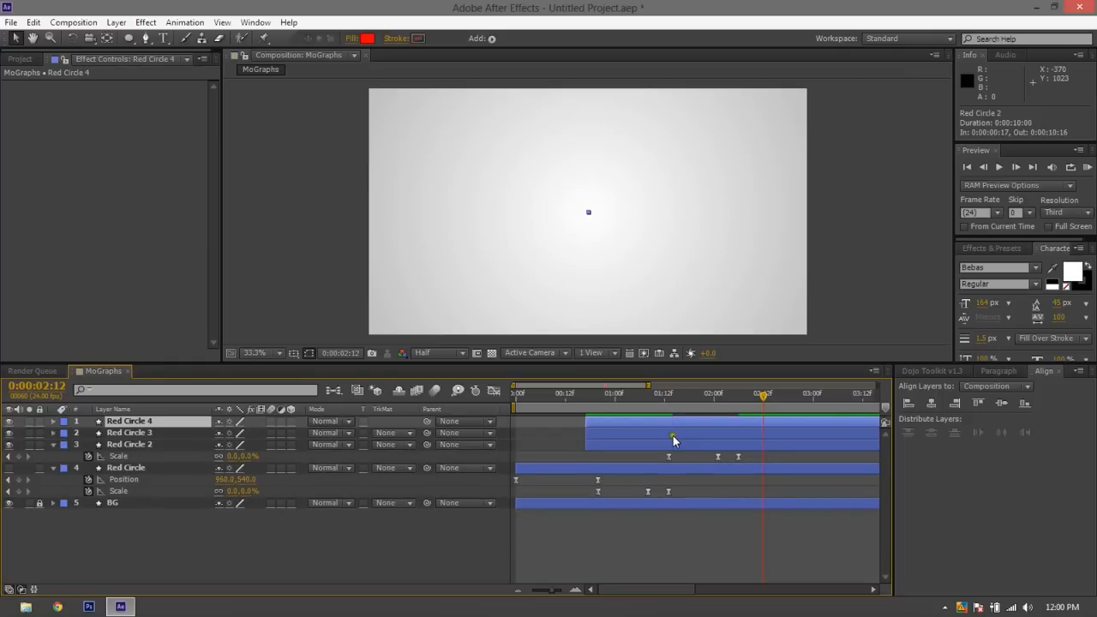
shift+click(672, 444)
key(u)
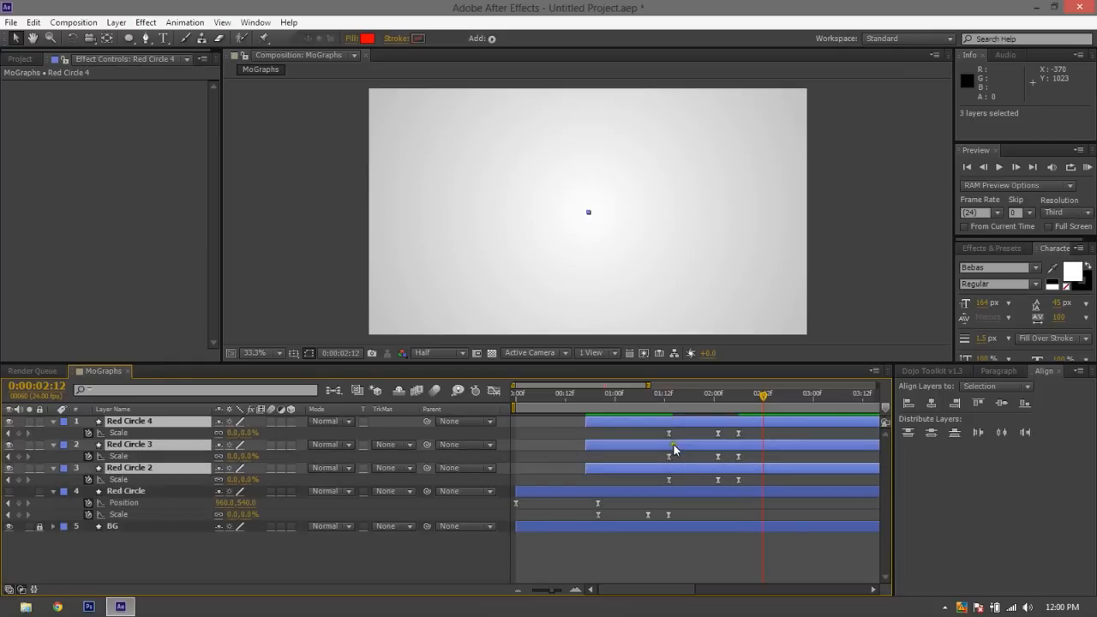
Stagger Red Circle 3 and 4 so each begins scaling as the previous circle finishes, with Red Circle 4 starting at 0:00:02:03
click(706, 491)
click(672, 452)
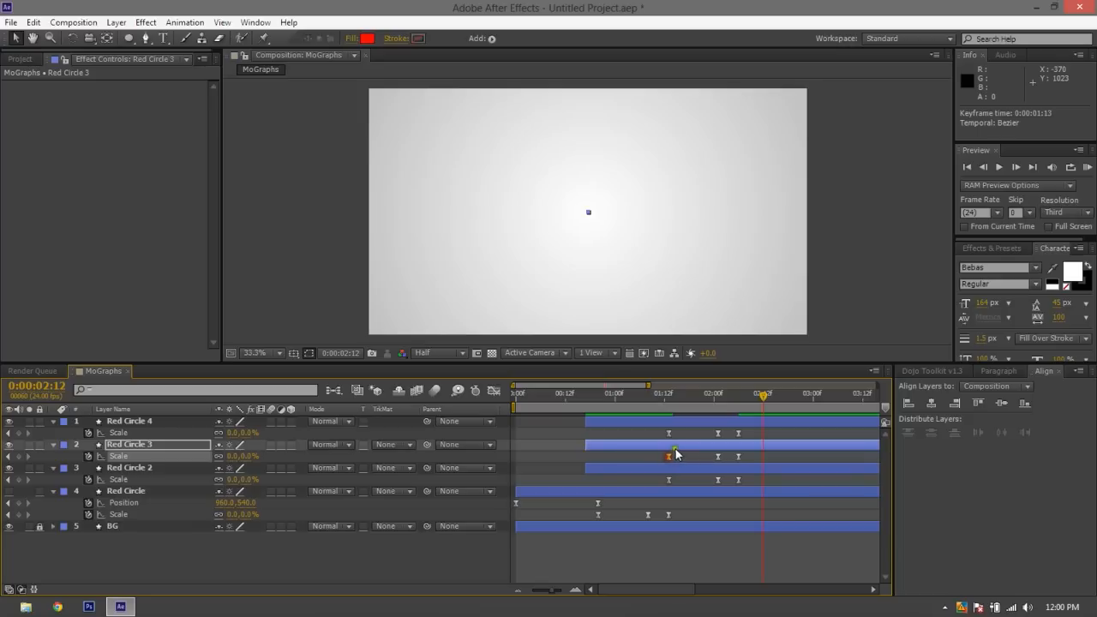
drag(675, 448, 858, 435)
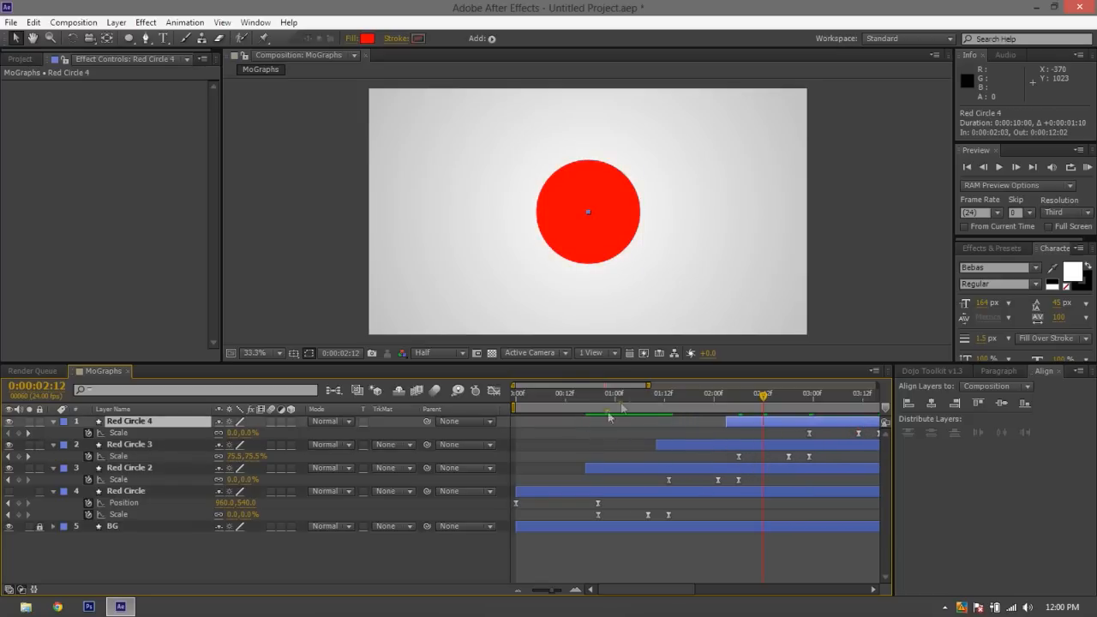
Extend the end of the work area to slightly past 4 seconds and preview the staggered circles
click(651, 394)
drag(651, 387, 752, 387)
key(space)
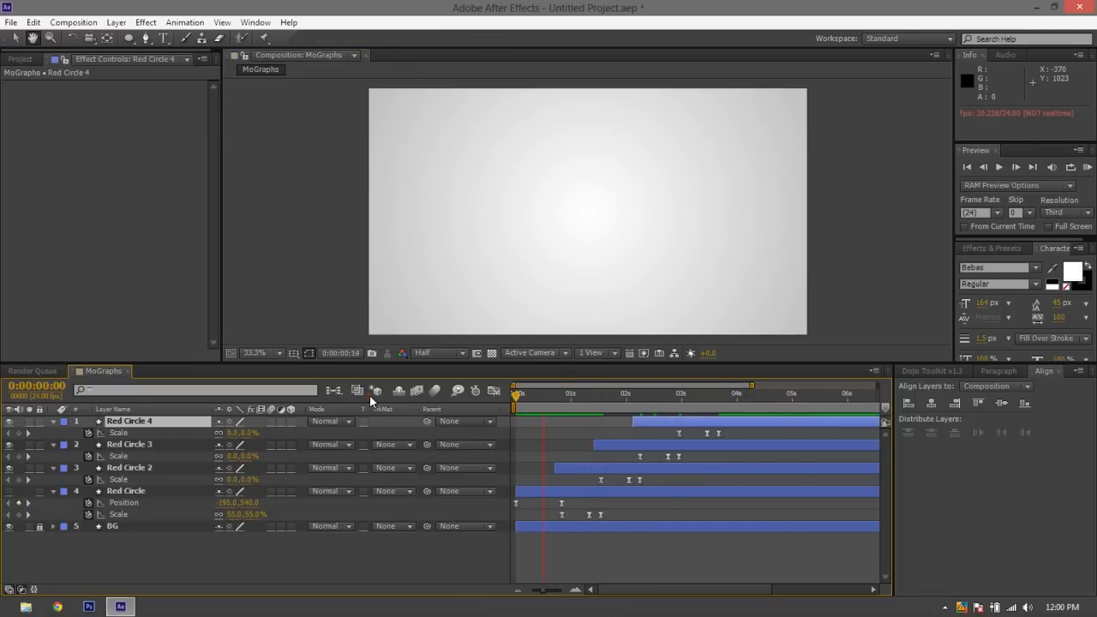
Hide all four Red Circle layers and preview the composition from the start
click(9, 492)
drag(10, 492, 9, 421)
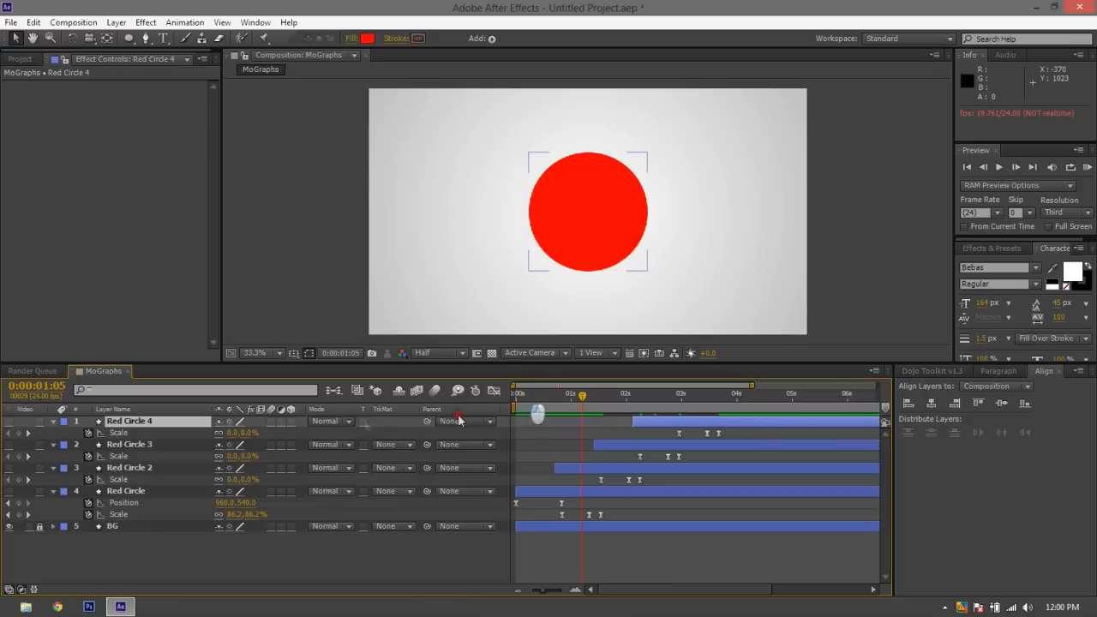
drag(514, 396, 483, 400)
key(space)
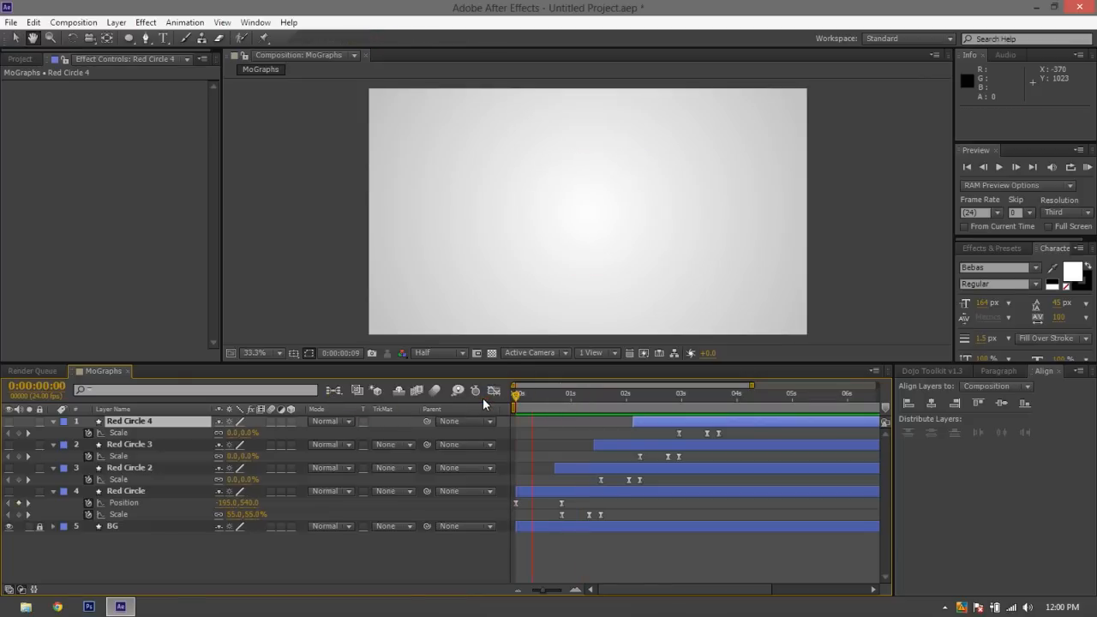
key(space)
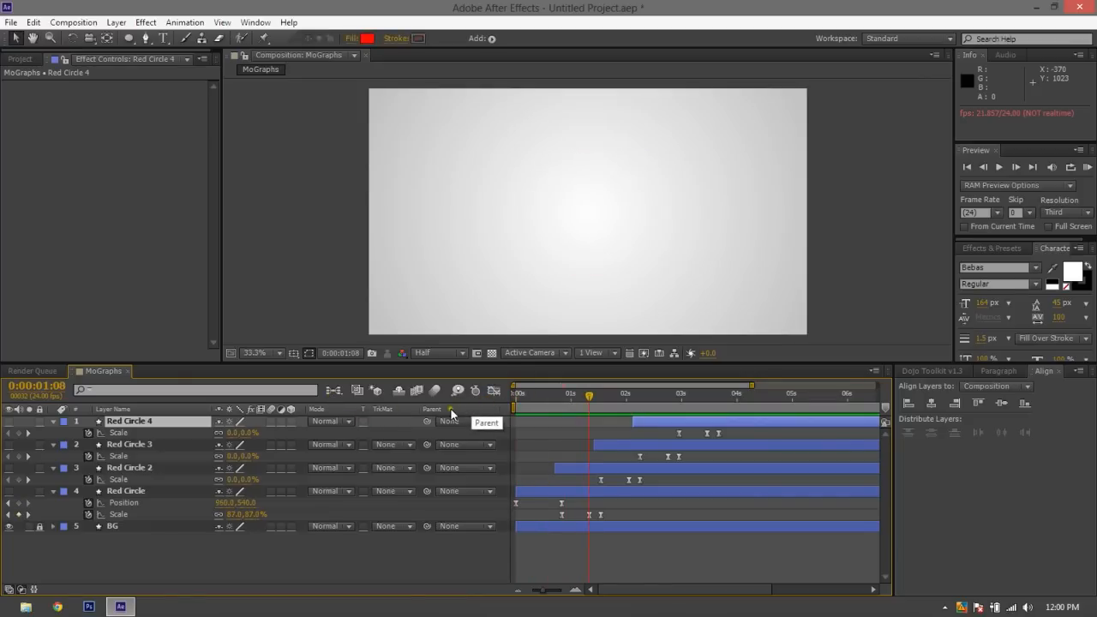
Make all four Red Circle layers visible, preview the full sequence, and return to the first frame
click(9, 424)
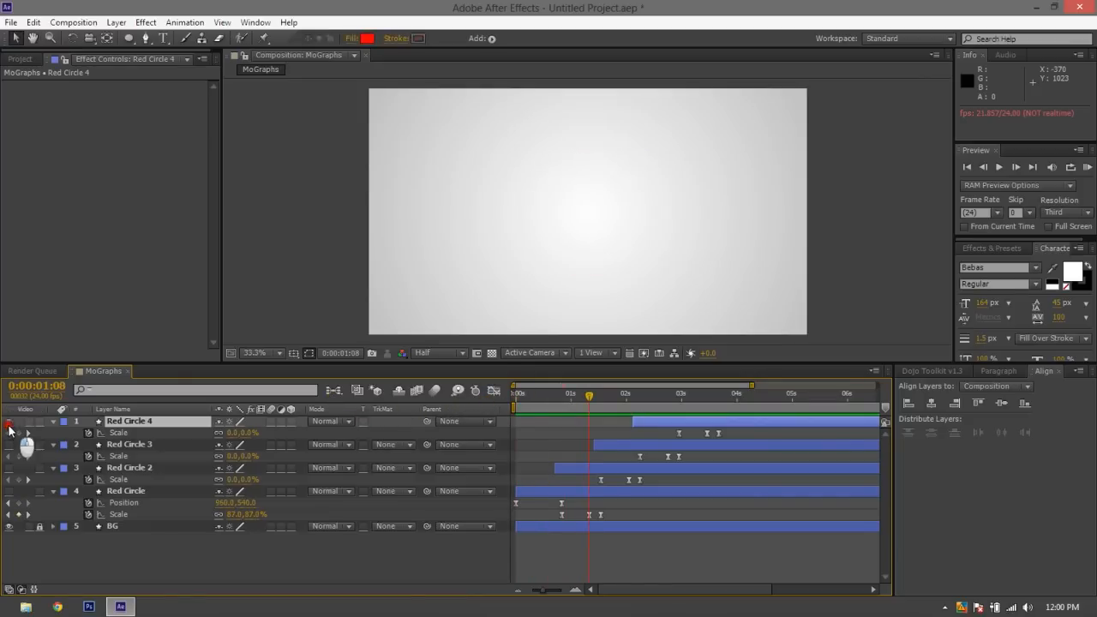
click(9, 468)
click(9, 438)
click(8, 445)
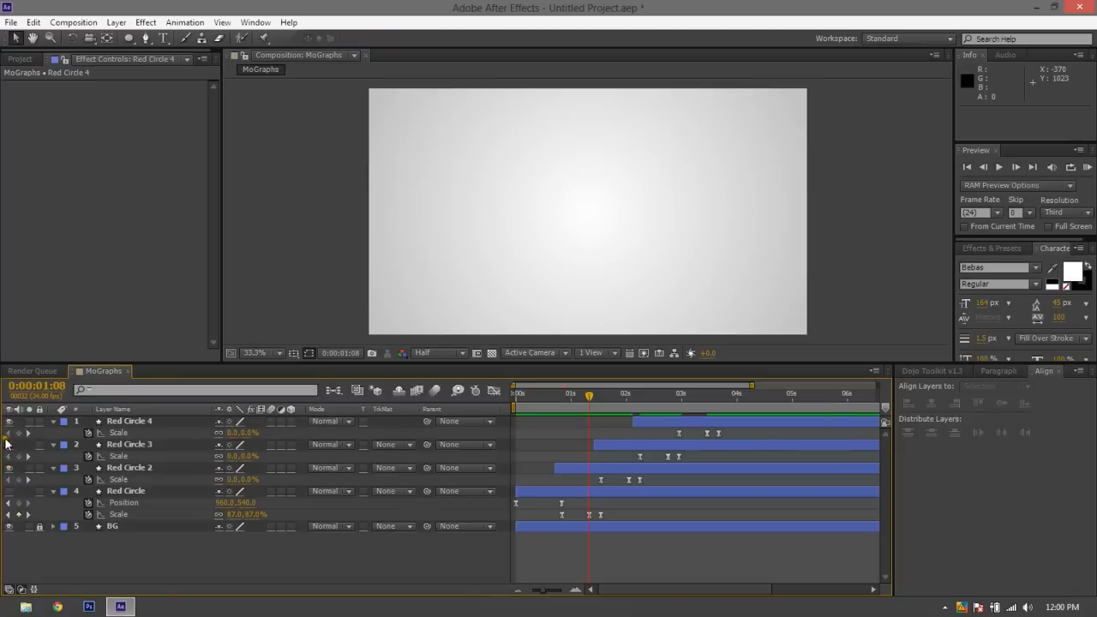
click(10, 495)
key(Home)
key(space)
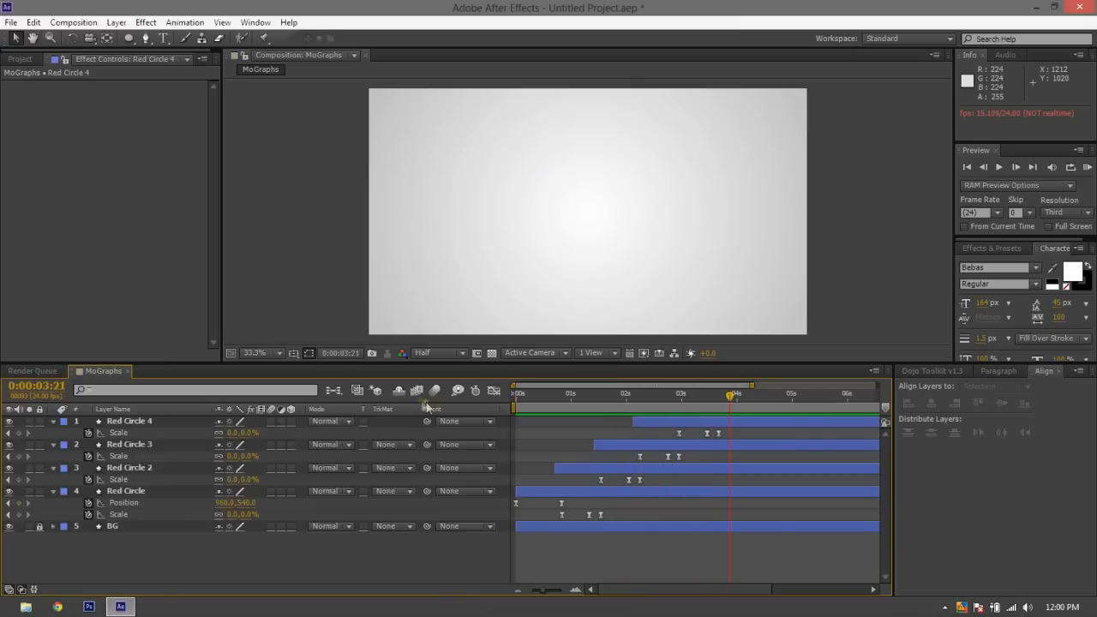
click(550, 396)
key(Home)
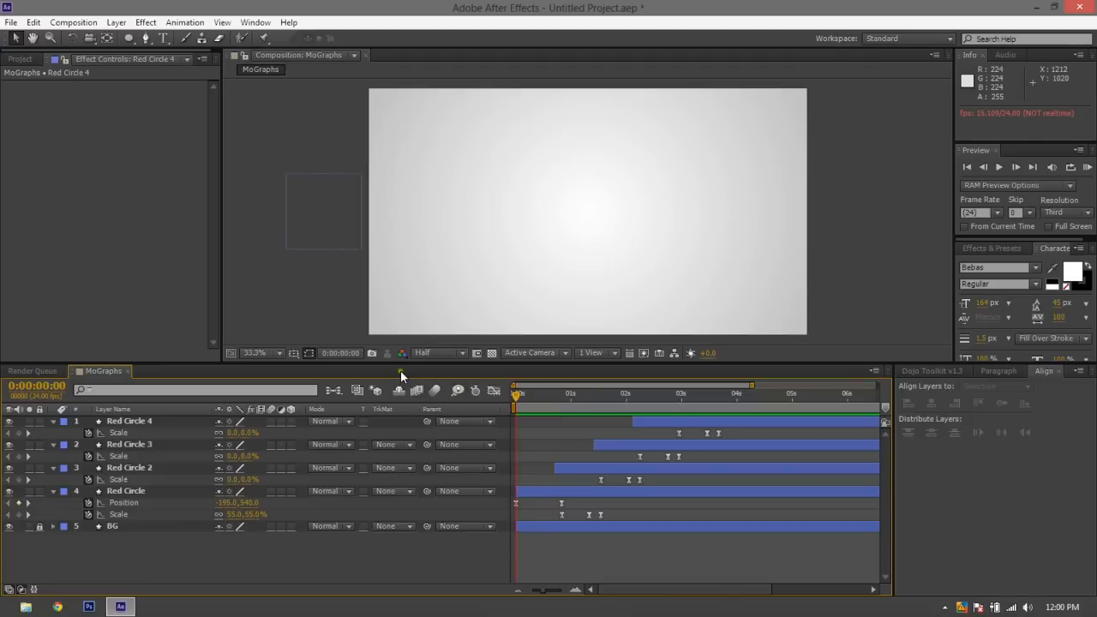
Set the project color depth to 16 bits per channel and preview the animation from the start
click(21, 59)
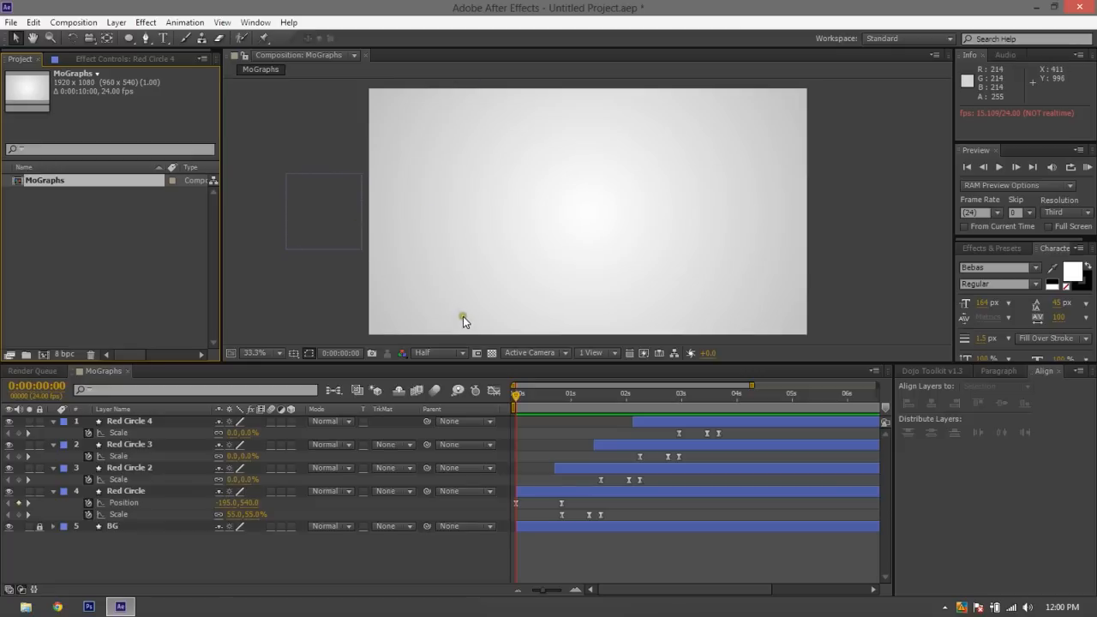
click(63, 357)
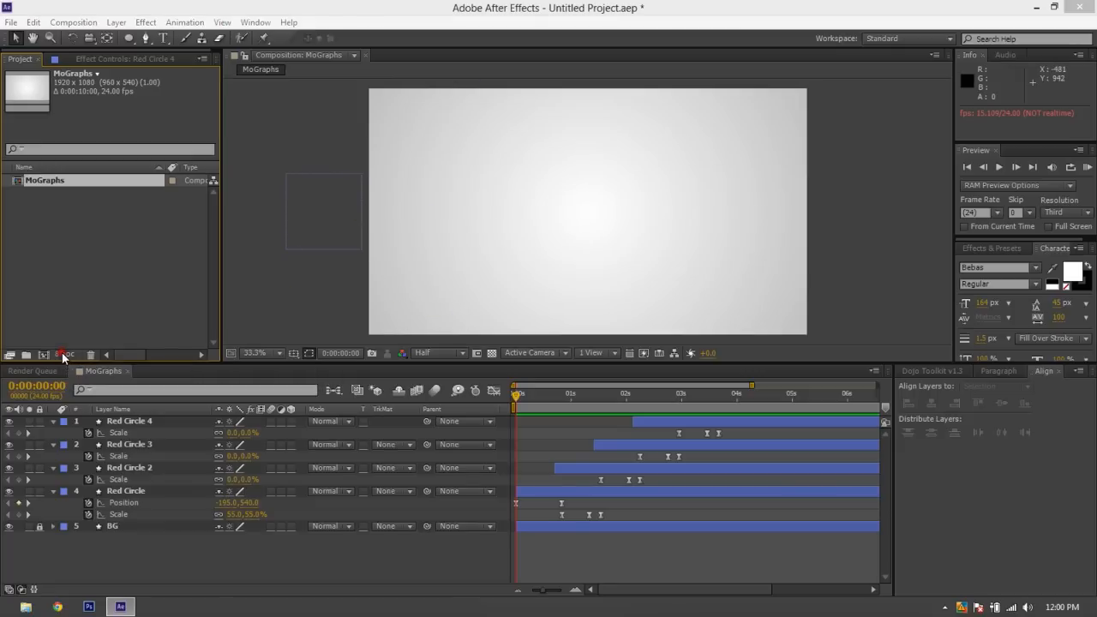
click(308, 471)
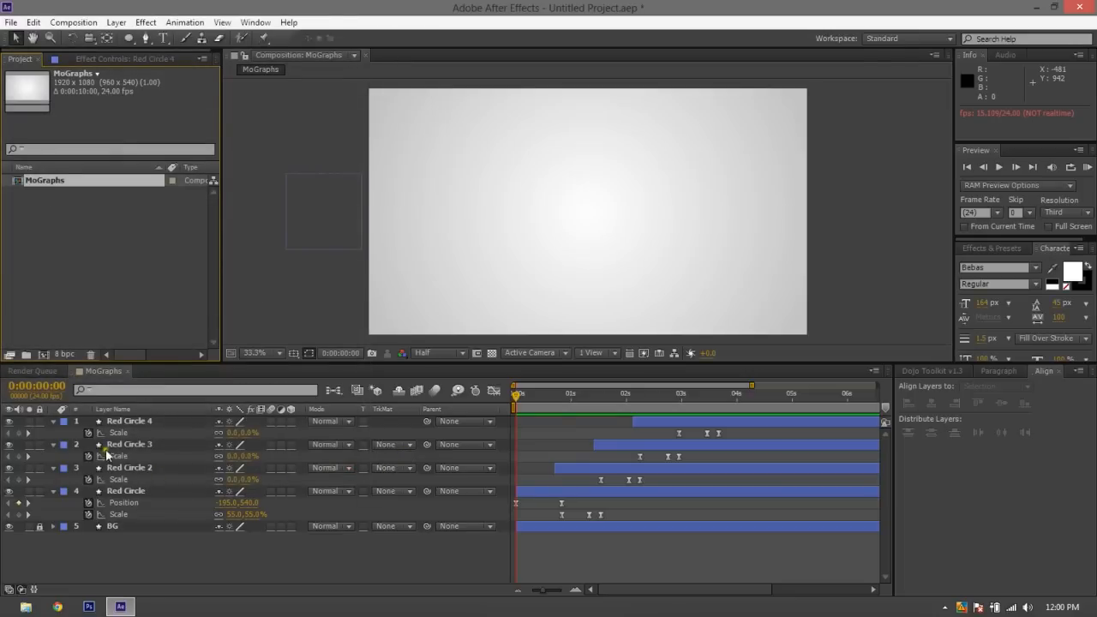
alt+click(62, 353)
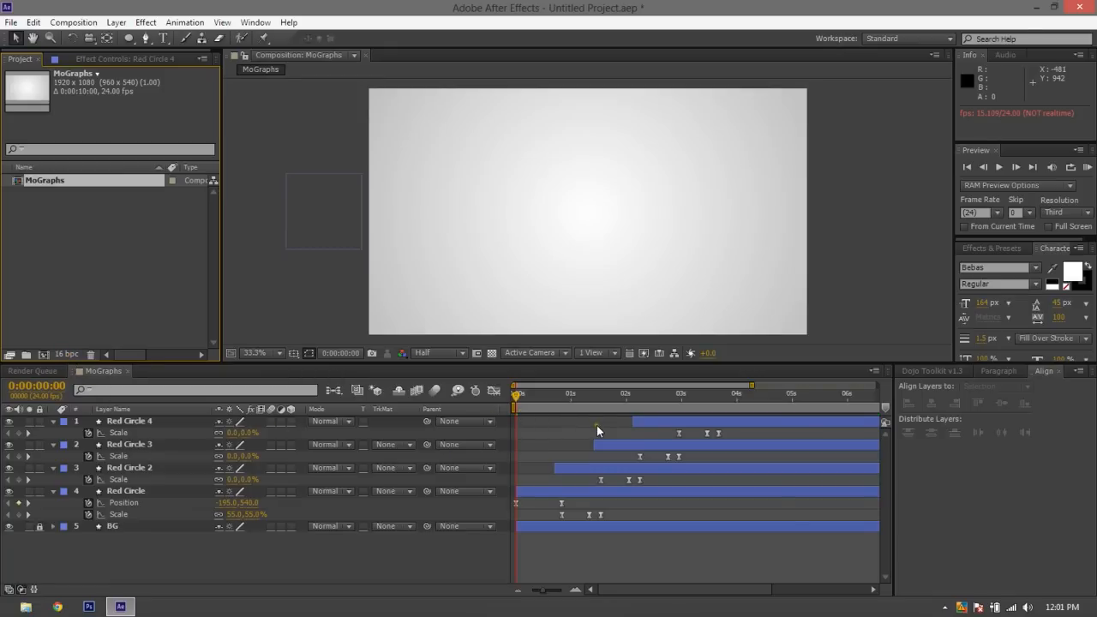
key(space)
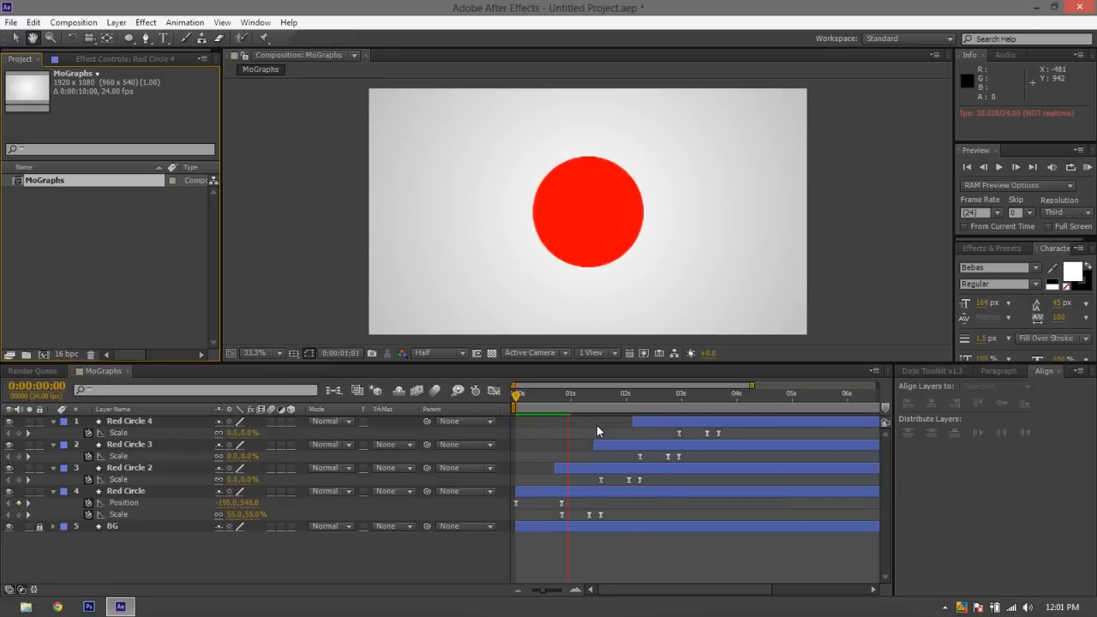
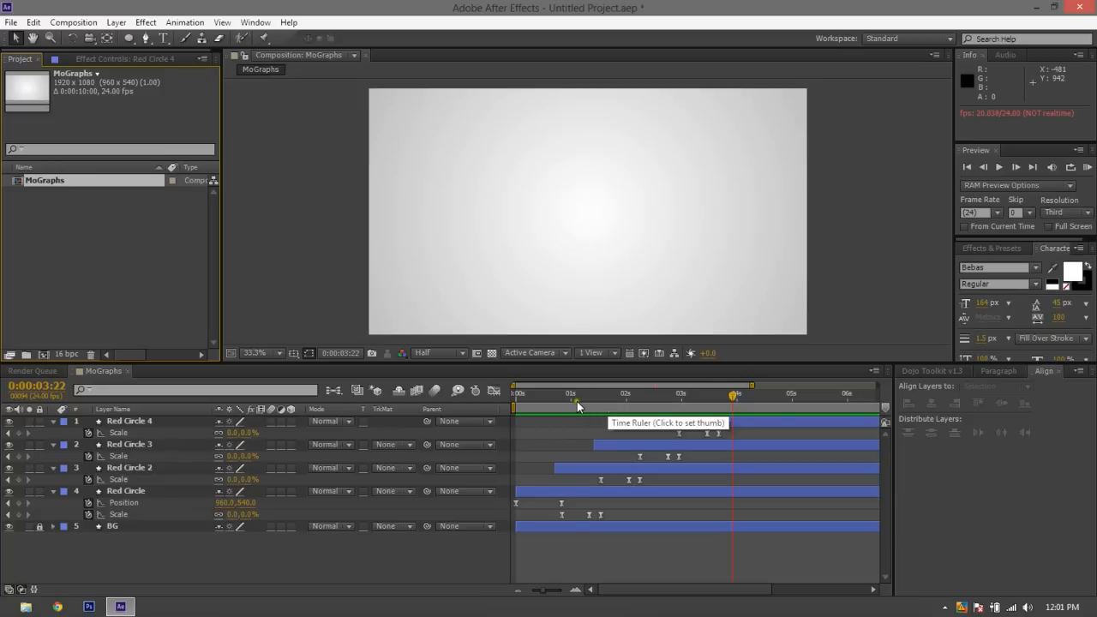
Replay the four-circle animation from the beginning of the composition
drag(576, 396, 550, 391)
key(space)
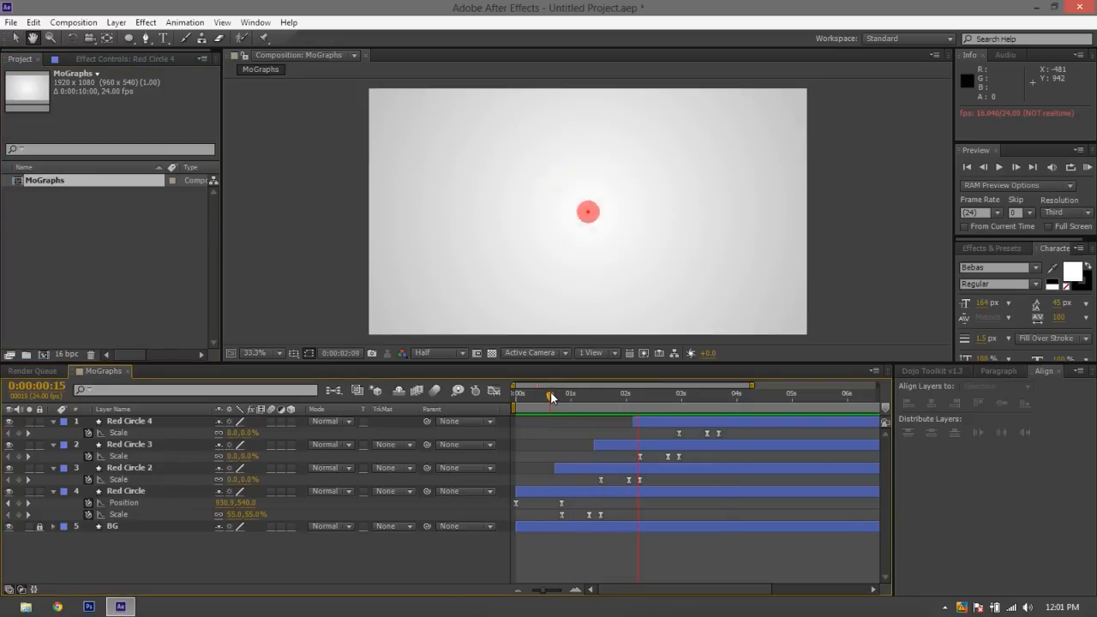
drag(550, 391, 516, 391)
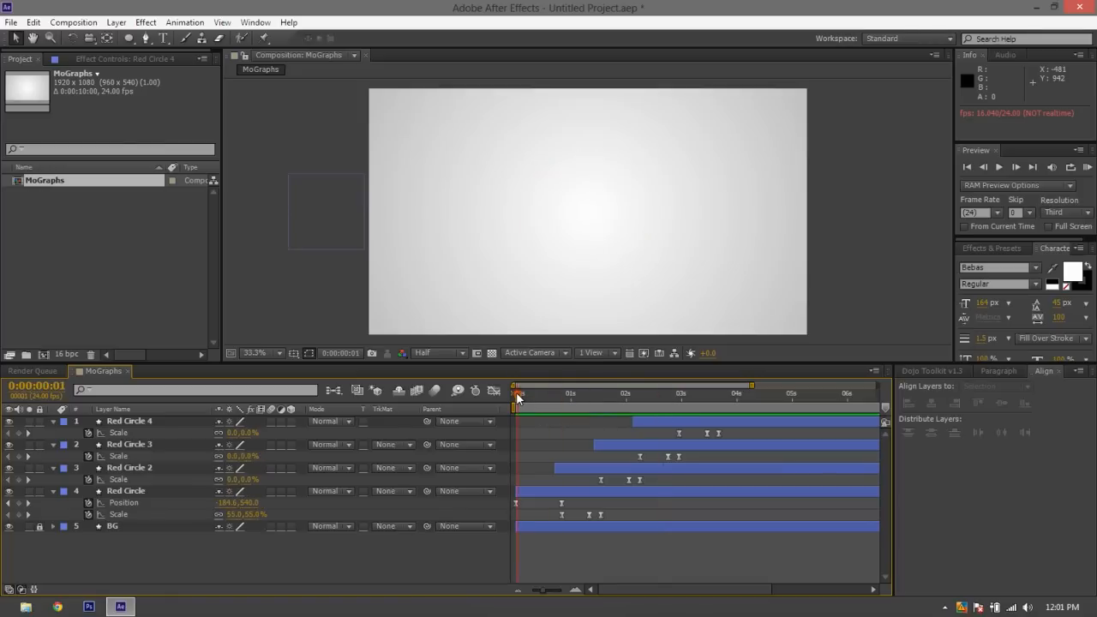
key(space)
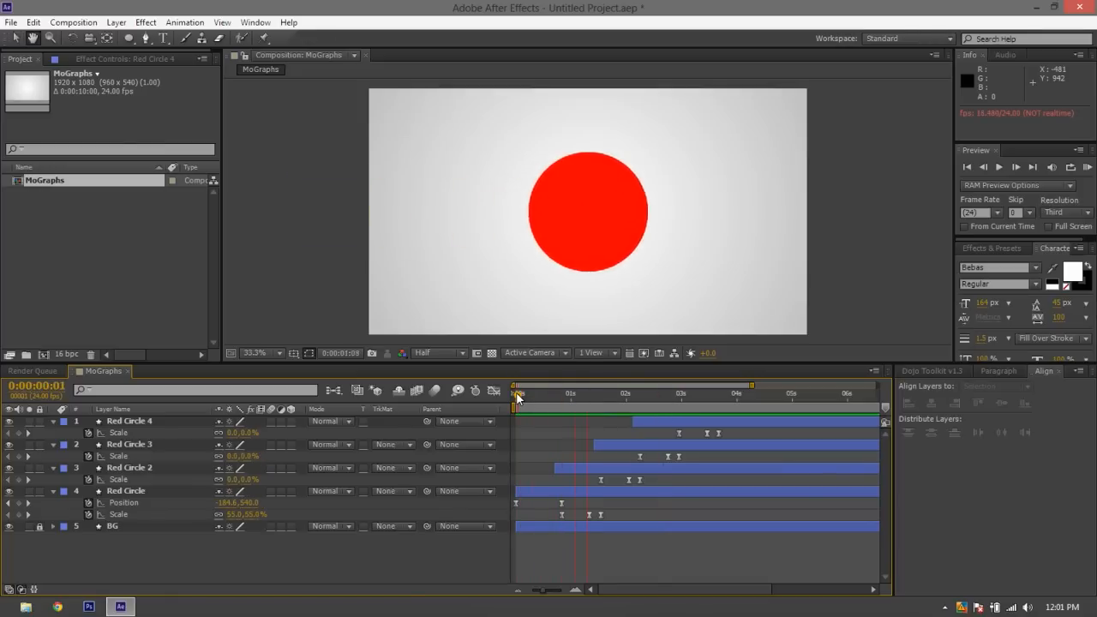
Change the fill color of Red Circle 2 to light blue, 37B6DA
click(587, 468)
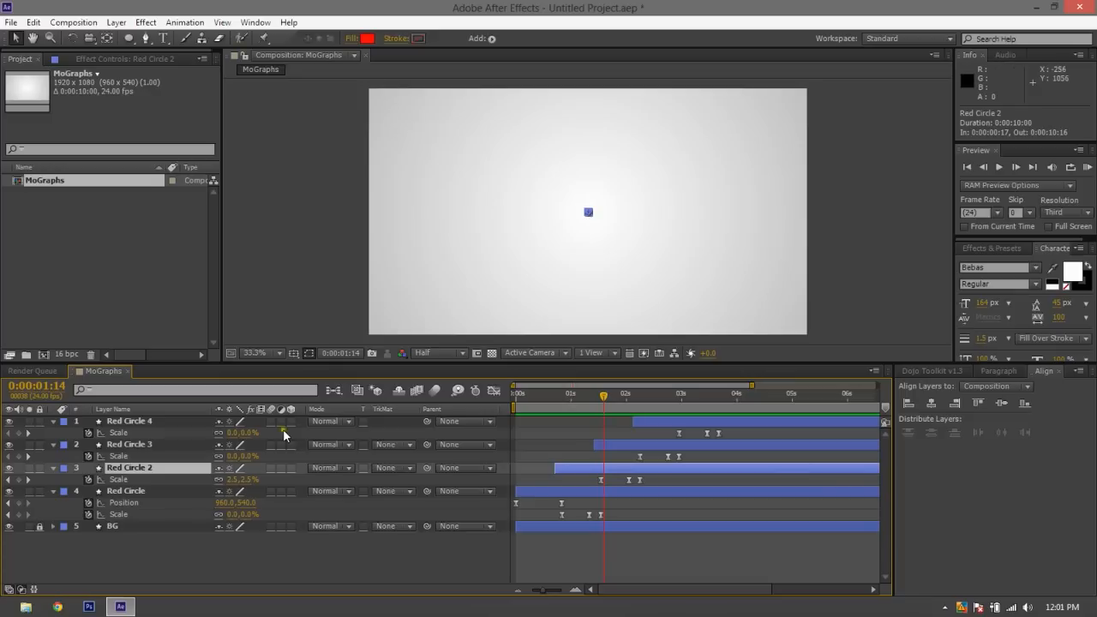
click(365, 39)
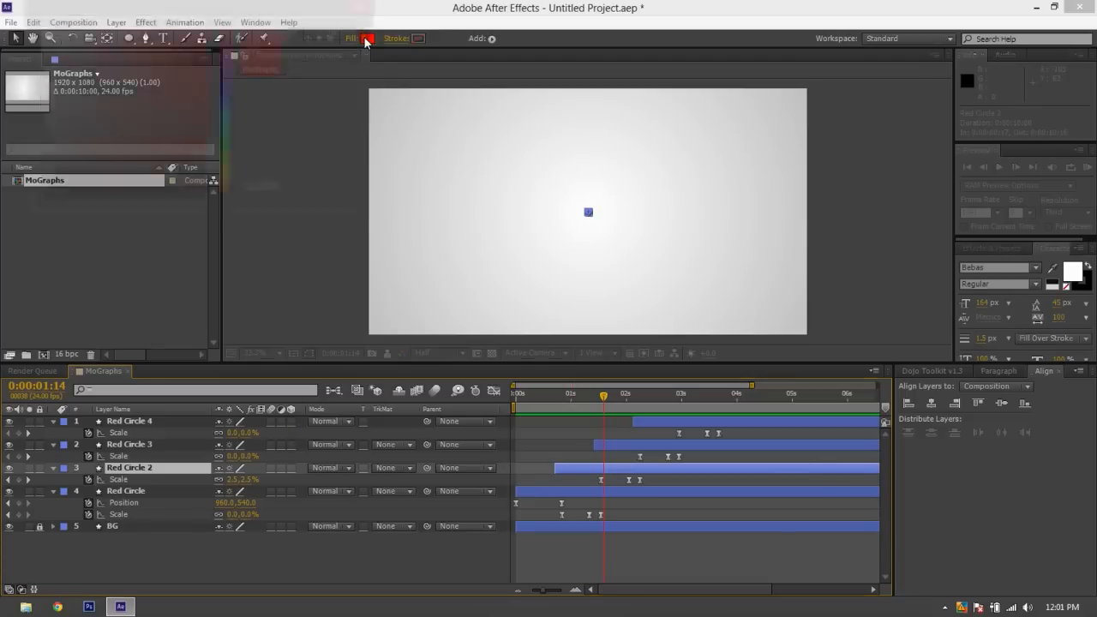
click(225, 86)
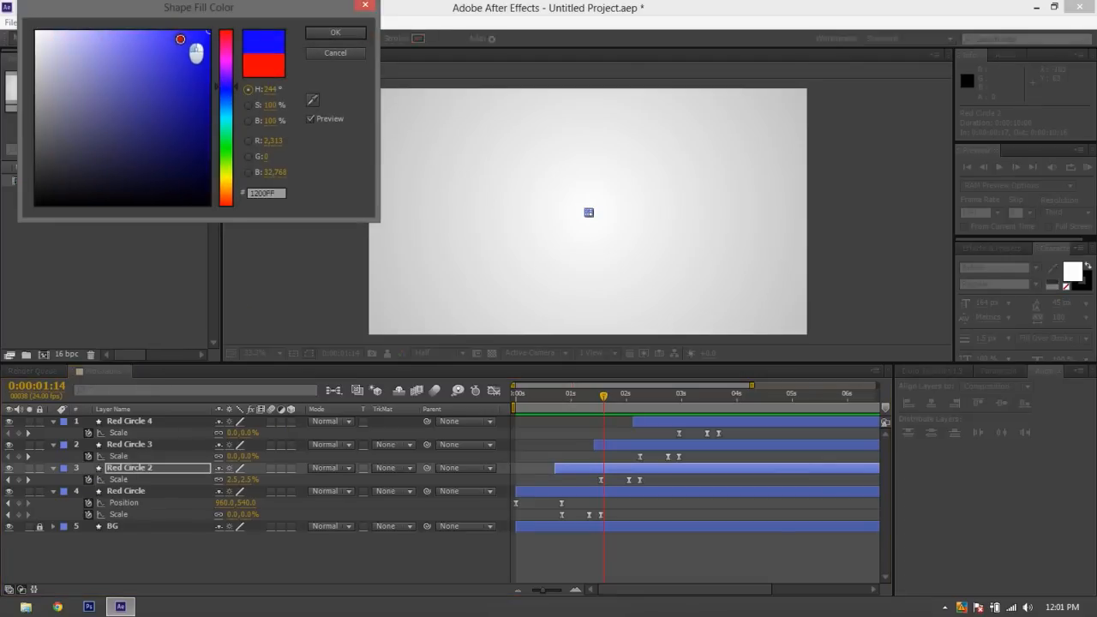
click(179, 63)
drag(225, 87, 227, 103)
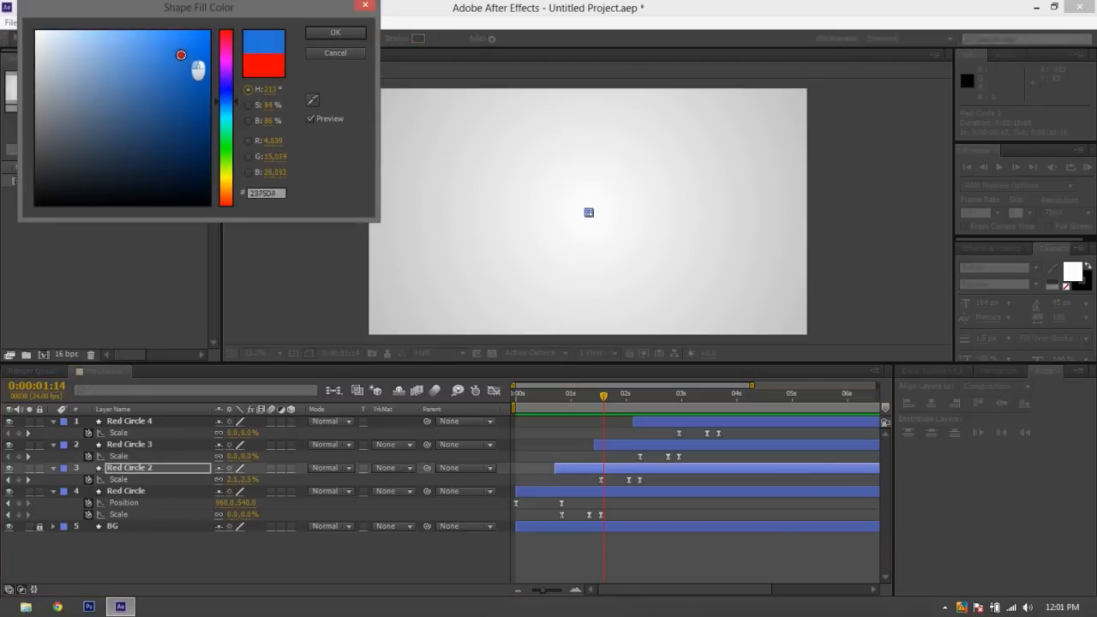
drag(197, 66, 171, 42)
click(244, 104)
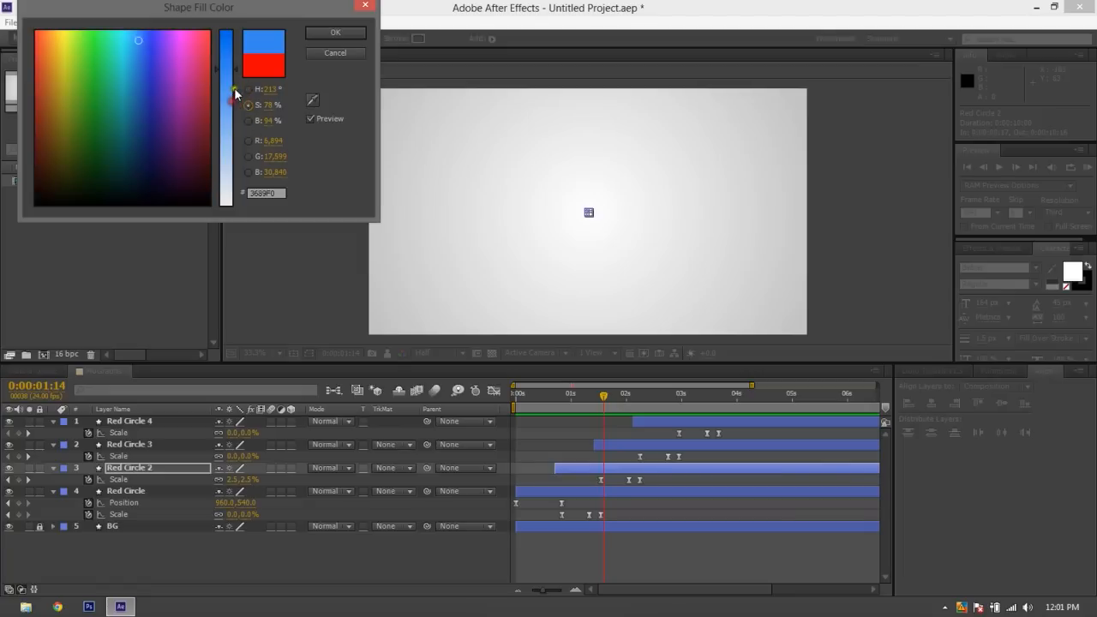
click(247, 89)
drag(232, 108, 233, 112)
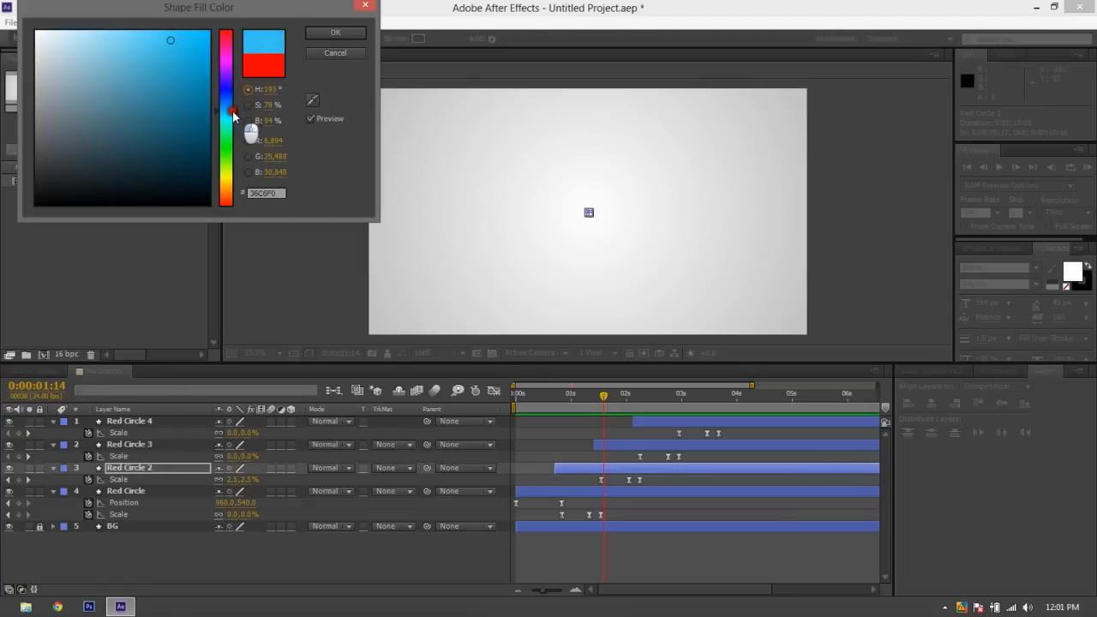
drag(197, 63, 164, 53)
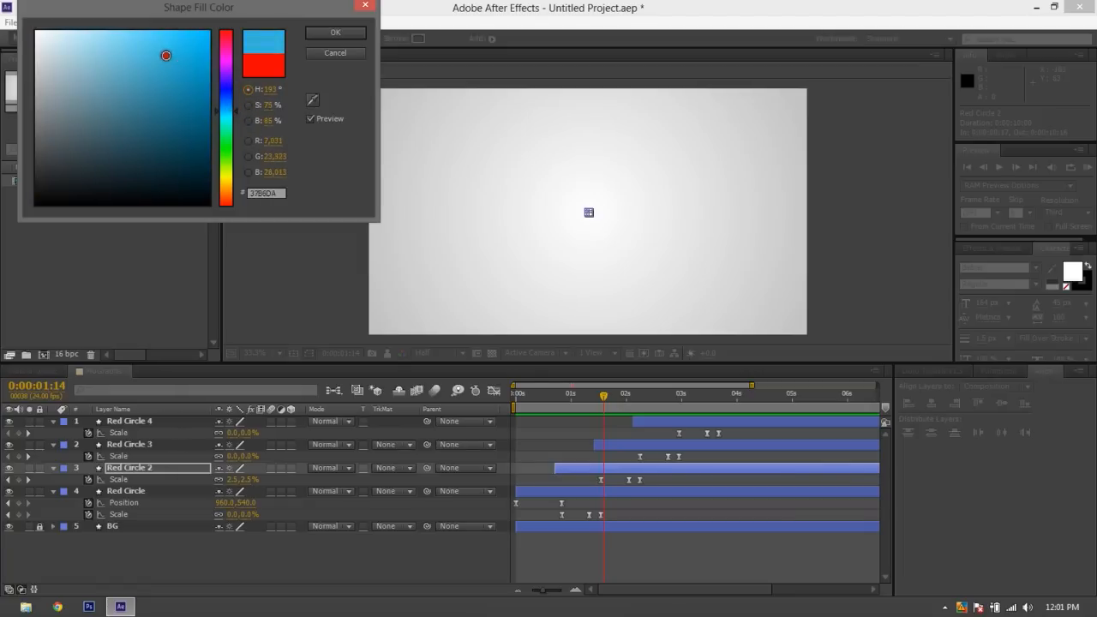
click(330, 34)
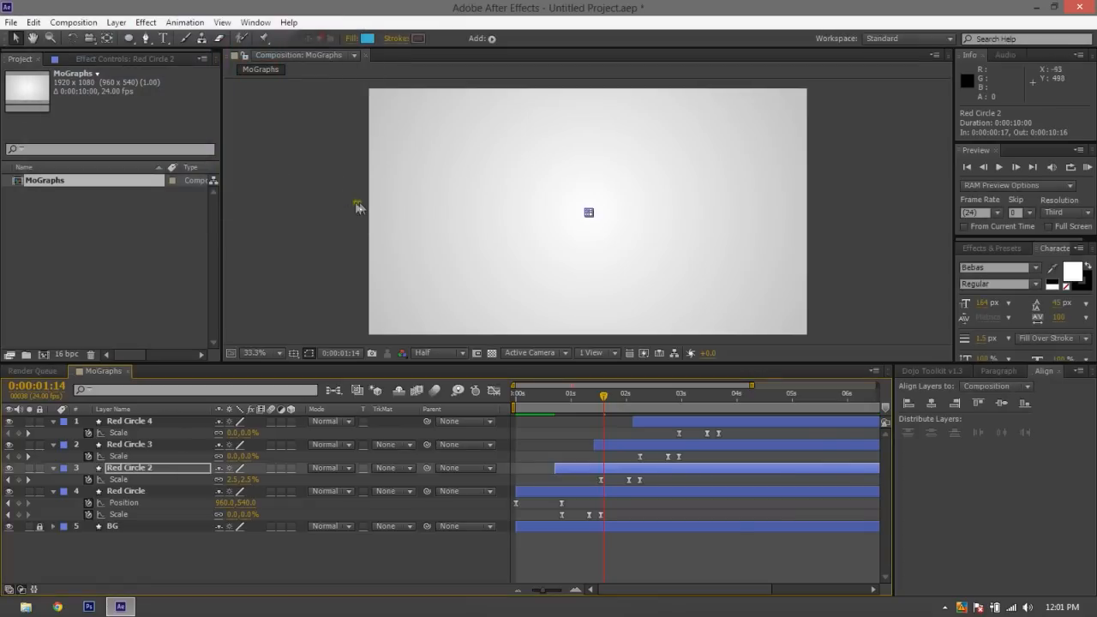
Change the fill color of Red Circle 3 to bright green, 3DEE34
click(619, 444)
click(366, 38)
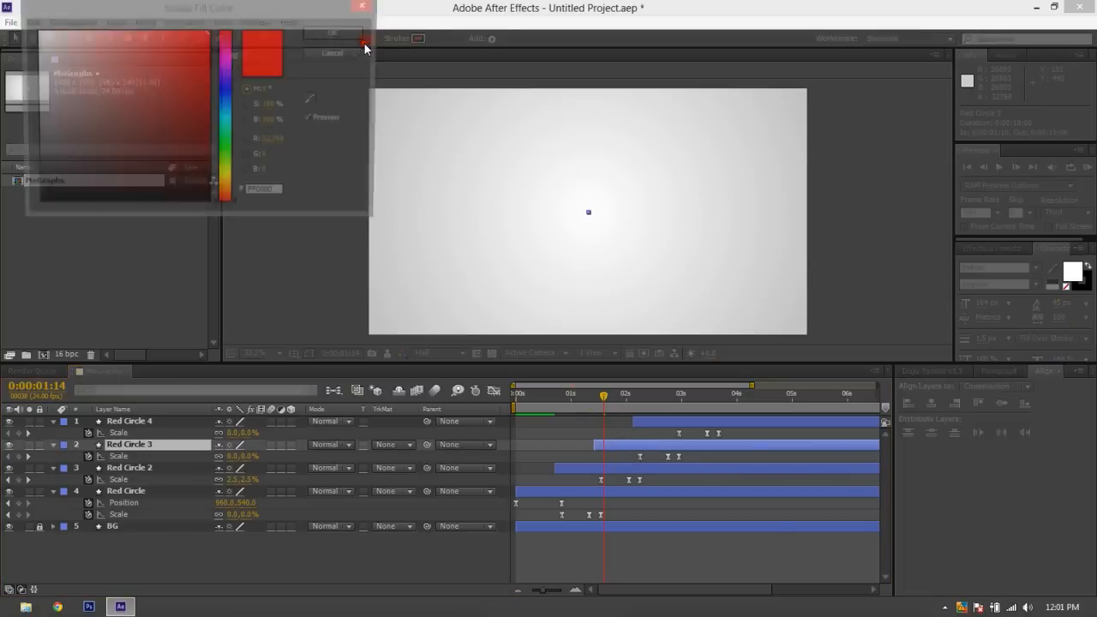
drag(234, 130, 232, 150)
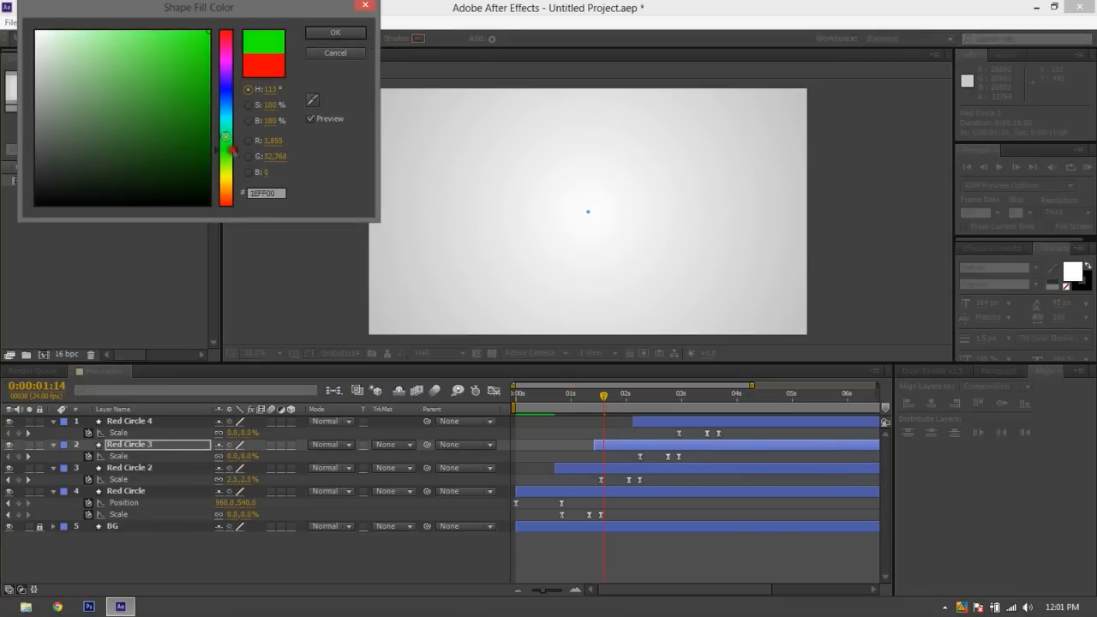
drag(174, 65, 171, 41)
drag(229, 151, 229, 154)
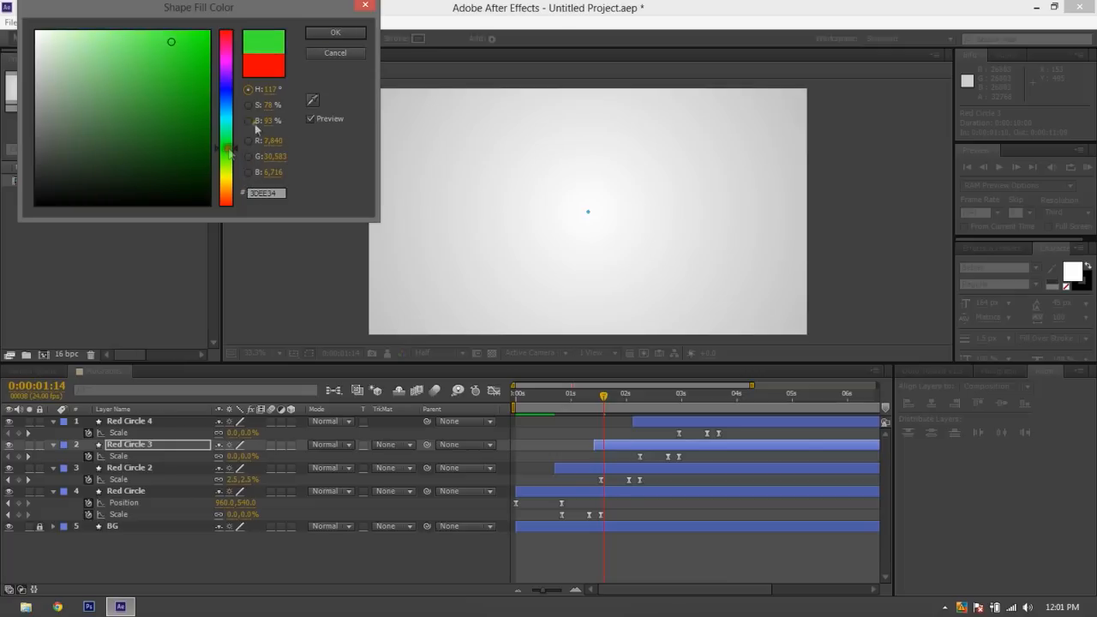
click(335, 33)
Change the fill color of Red Circle 4 to orange and deselect the layer
click(654, 419)
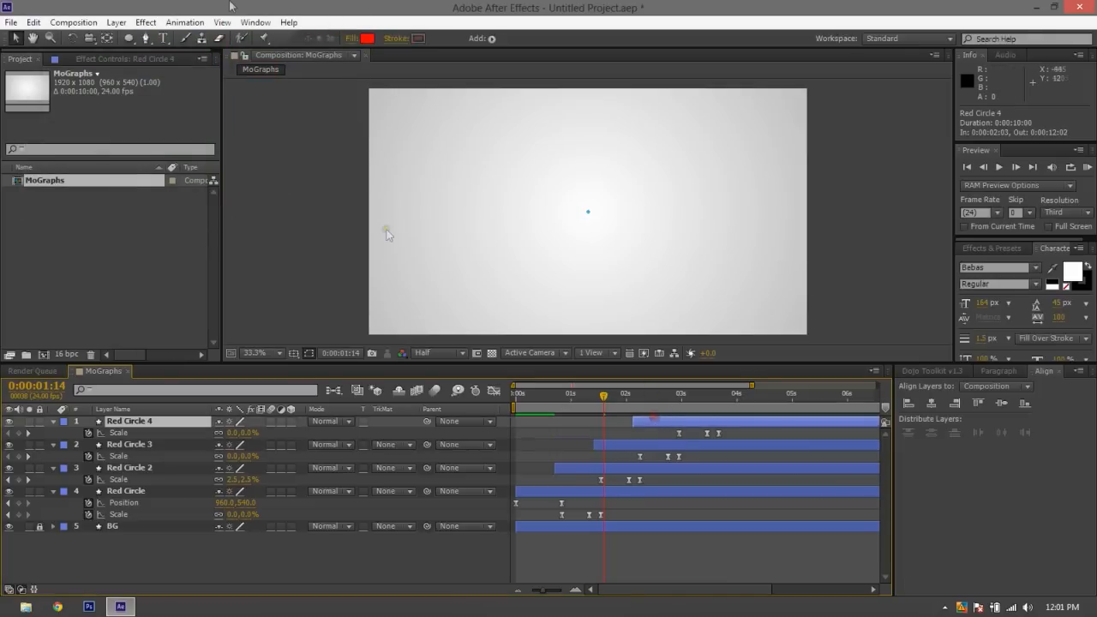
click(373, 40)
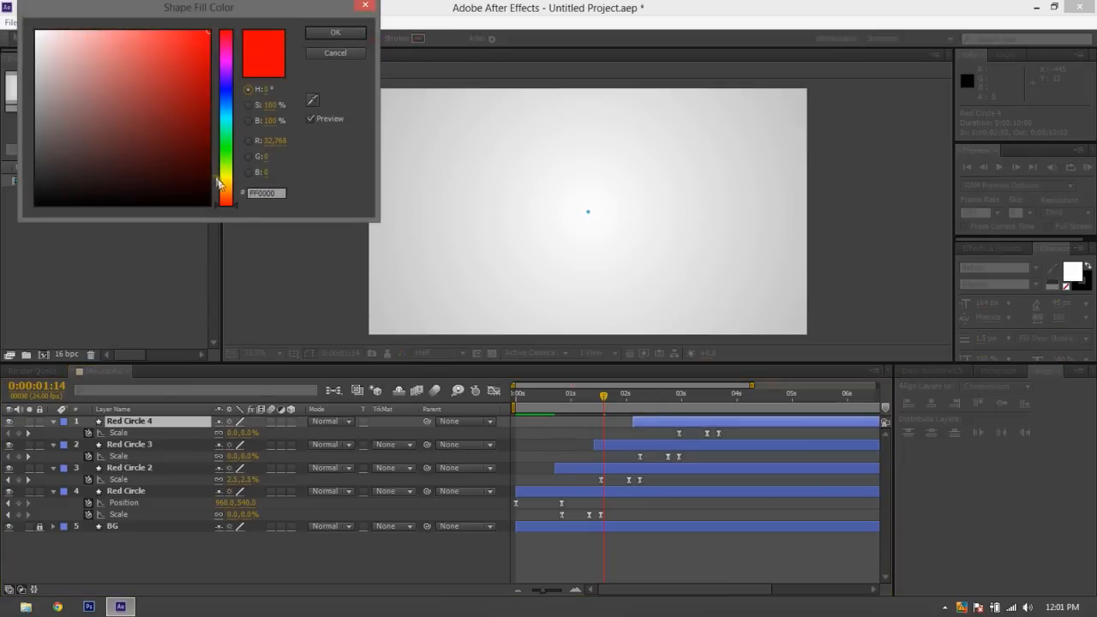
drag(223, 194, 223, 190)
mouse_move(151, 50)
mouse_down()
mouse_move(187, 77)
mouse_move(172, 34)
mouse_move(181, 67)
mouse_move(161, 38)
mouse_up()
drag(237, 192, 238, 199)
mouse_move(204, 94)
mouse_down()
mouse_move(169, 35)
mouse_move(186, 24)
mouse_up()
click(335, 32)
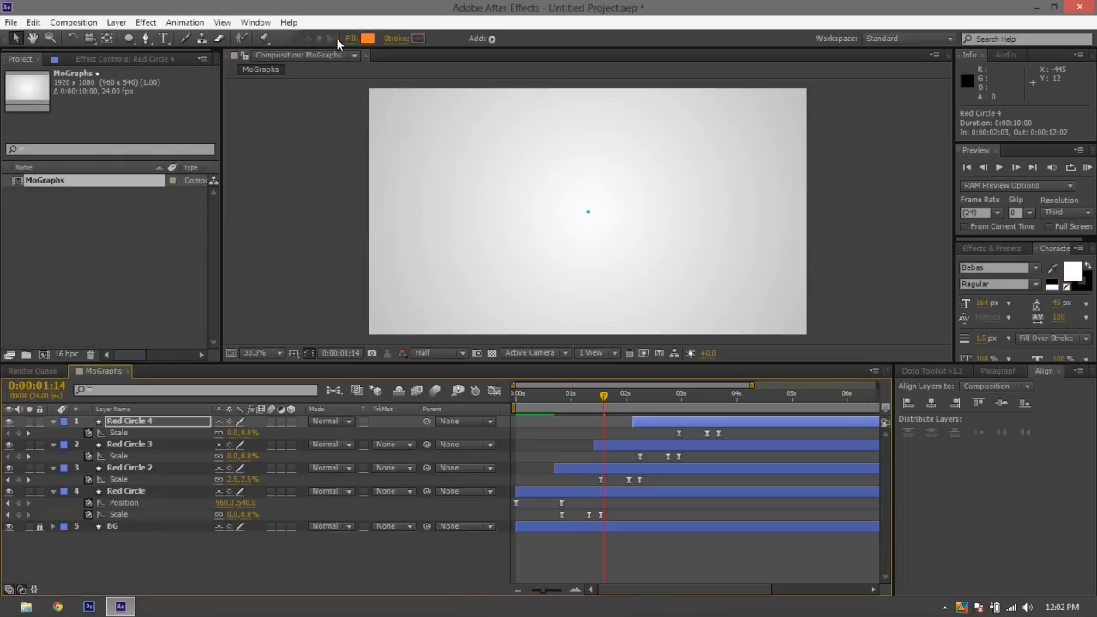
click(577, 546)
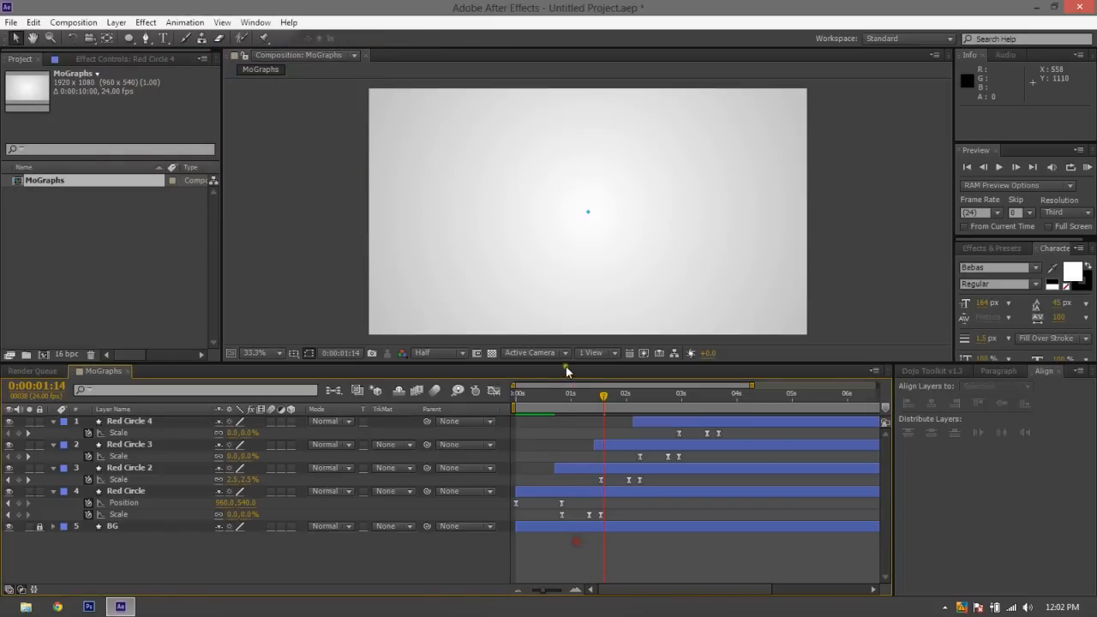
Preview the recolored circles from the start and return to the first frame
mouse_move(563, 396)
mouse_down()
mouse_move(578, 417)
mouse_move(466, 403)
mouse_up()
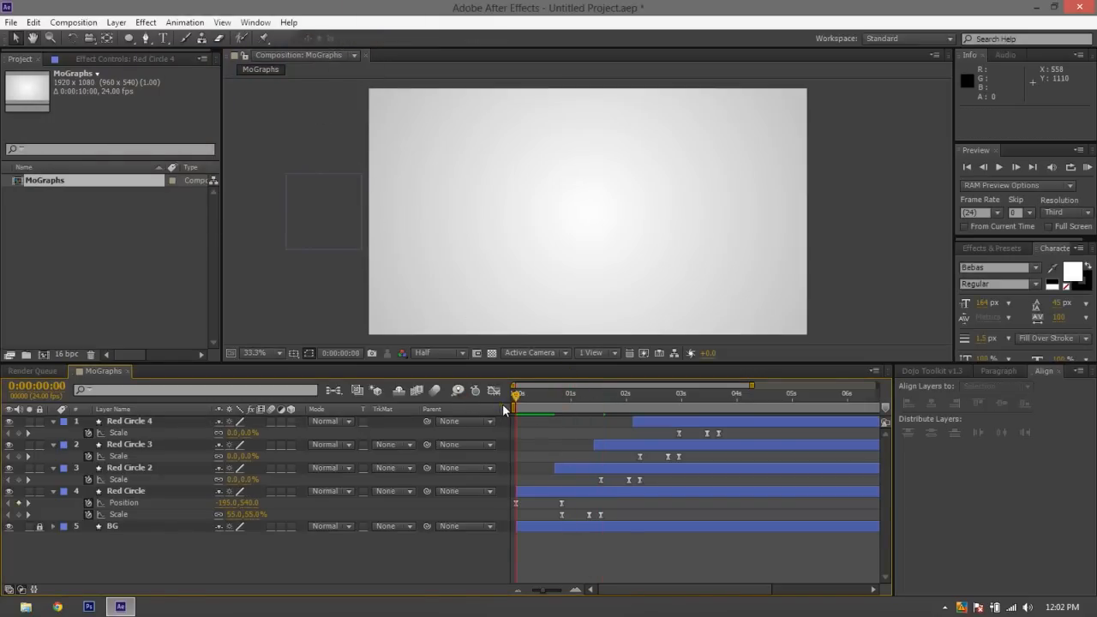
key(space)
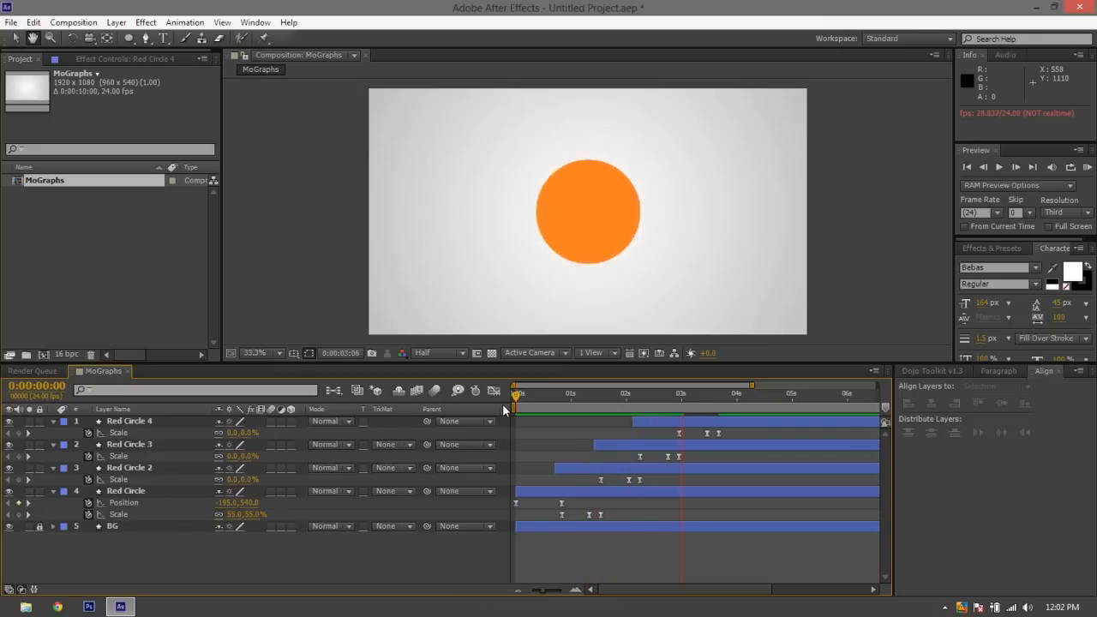
key(space)
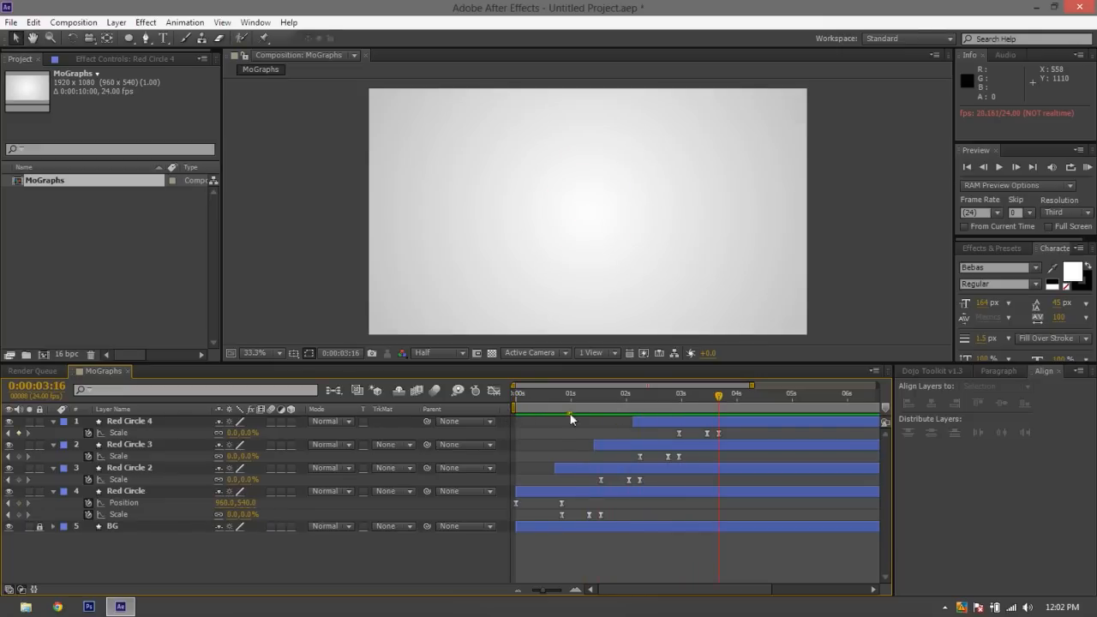
drag(556, 406, 486, 406)
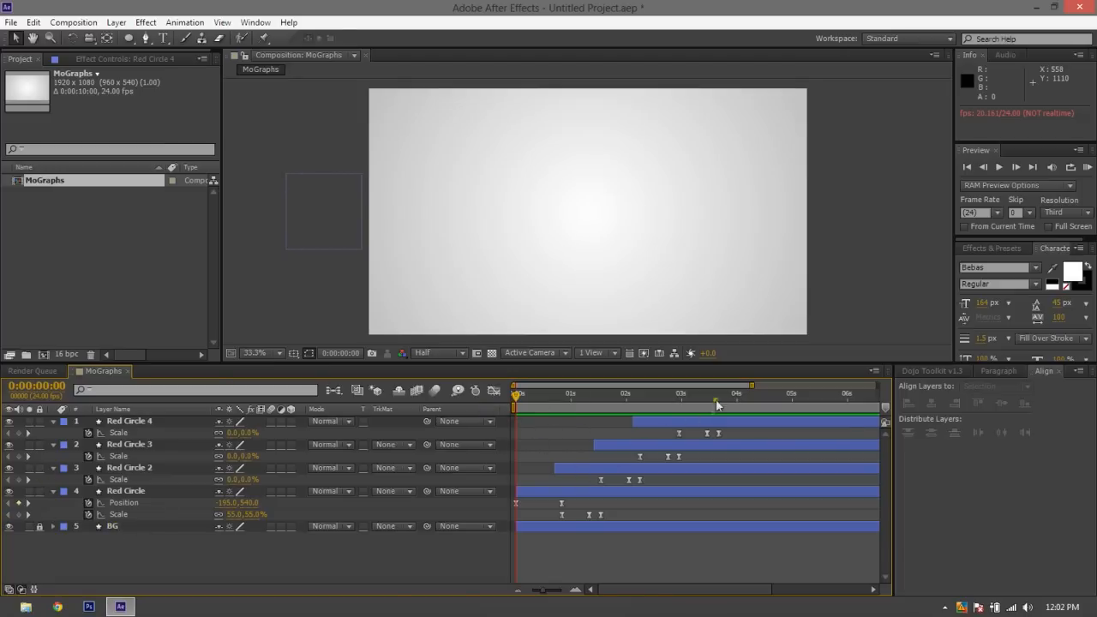
Add a text layer reading "WELCOME TO" to the composition at the first frame
drag(762, 387, 875, 390)
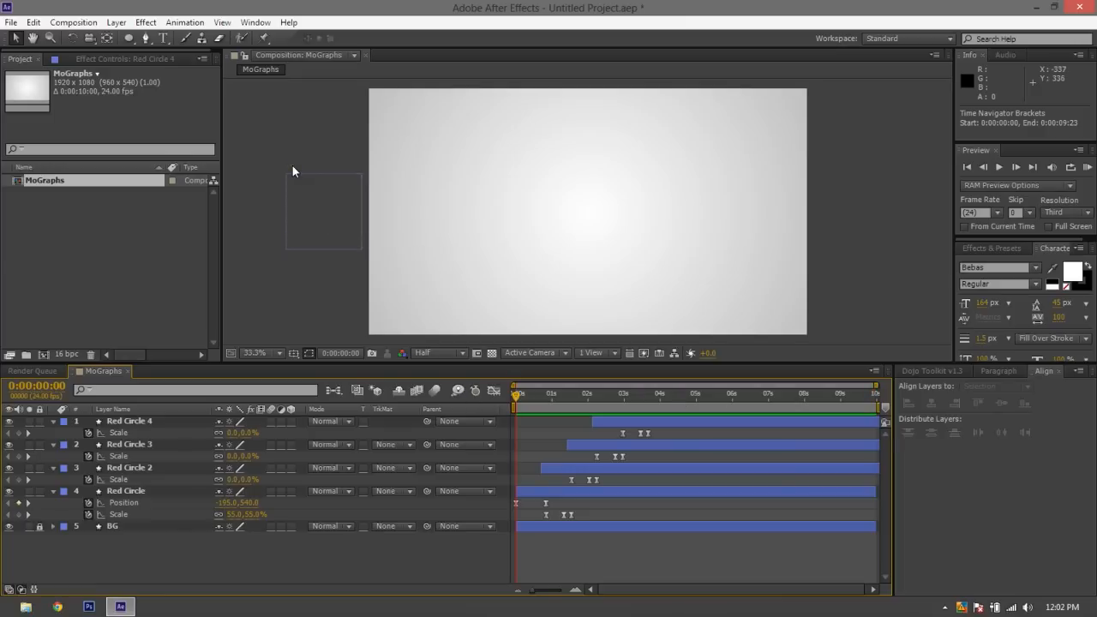
click(164, 38)
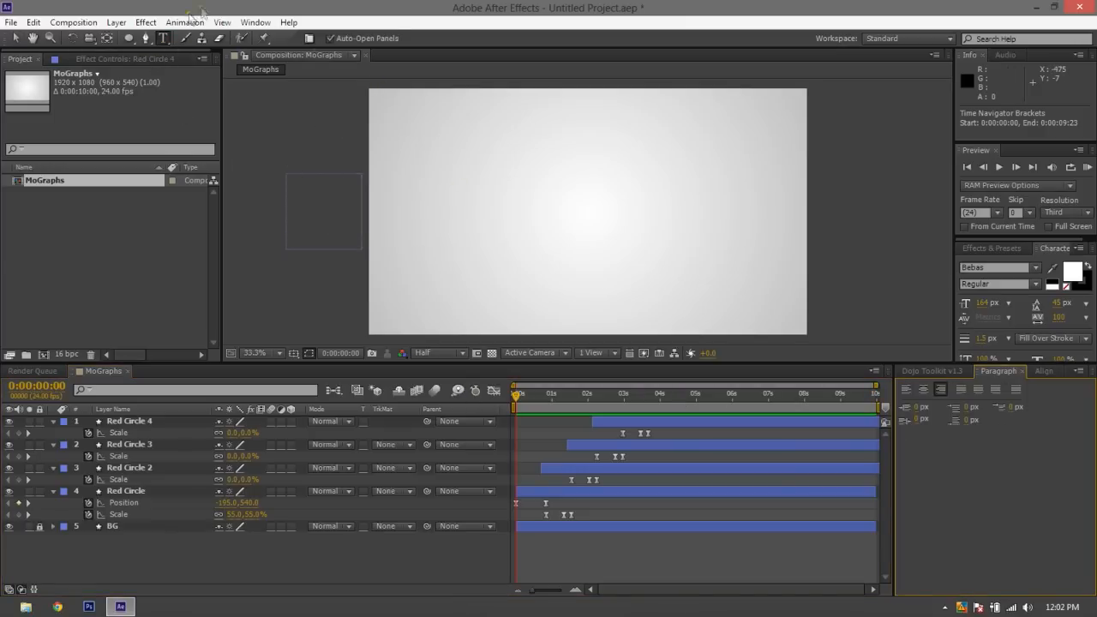
click(167, 38)
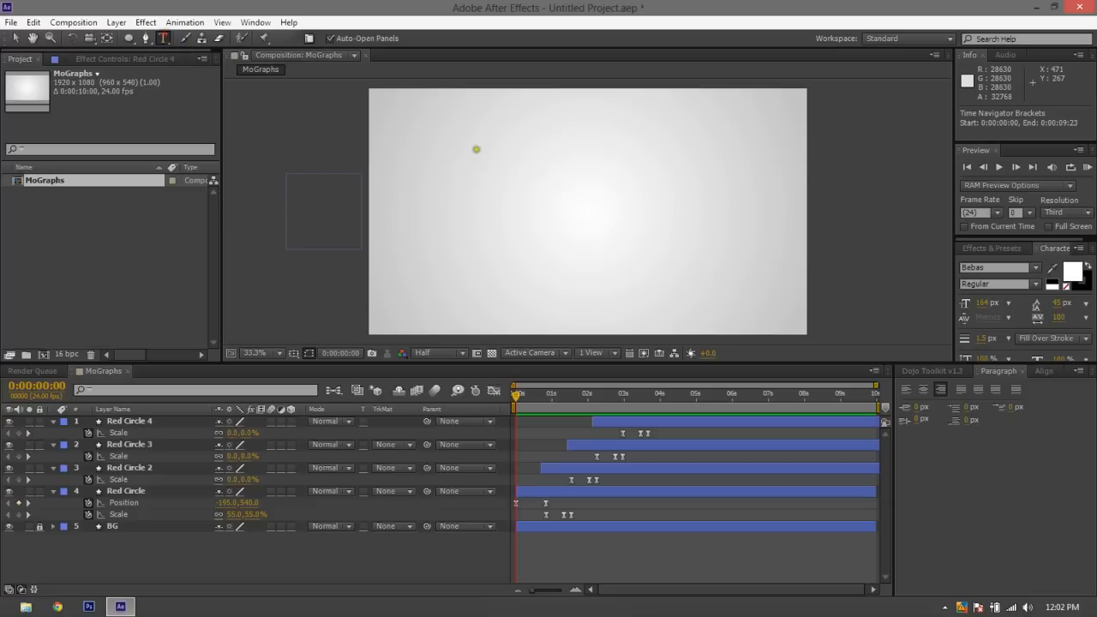
click(460, 210)
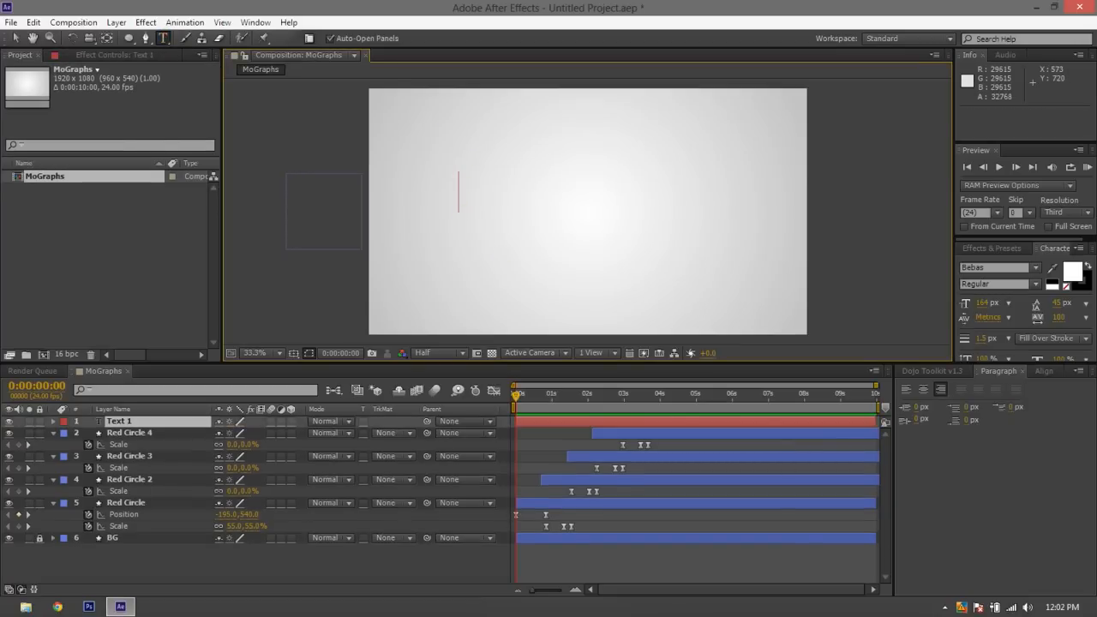
text(WELCOME TO)
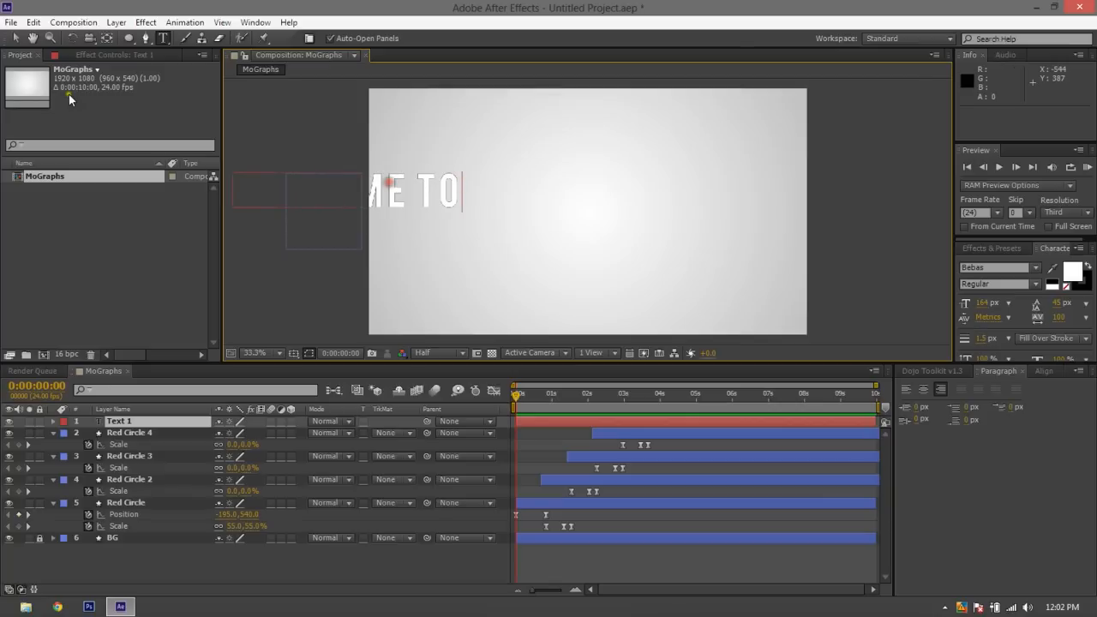
Move the WELCOME TO text into the frame and center it horizontally and vertically in the composition
click(15, 39)
drag(439, 192, 686, 201)
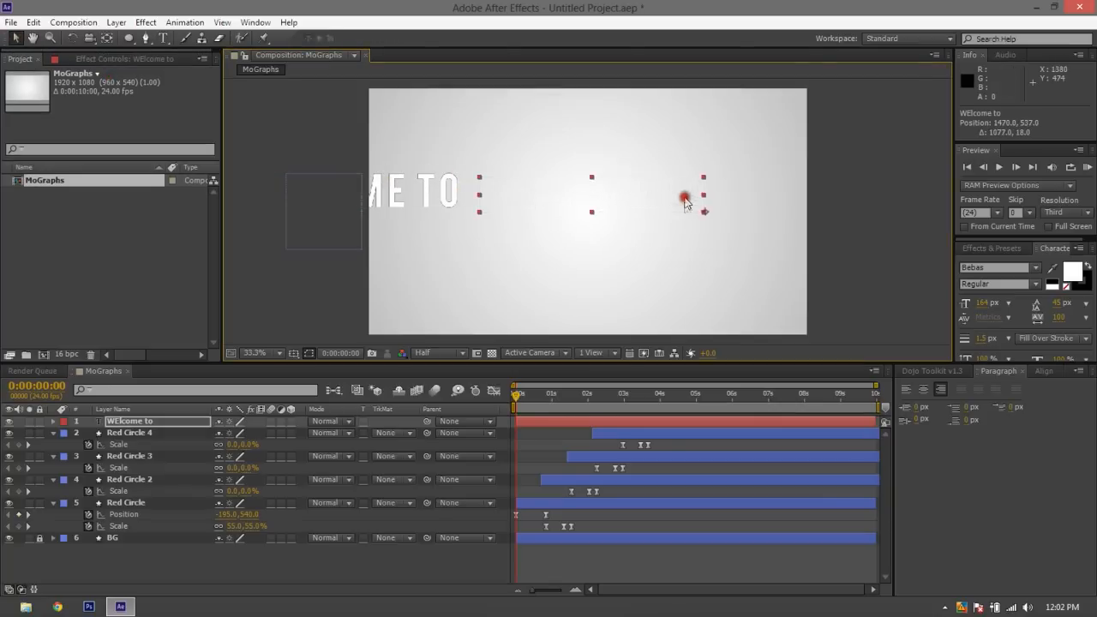
click(1043, 370)
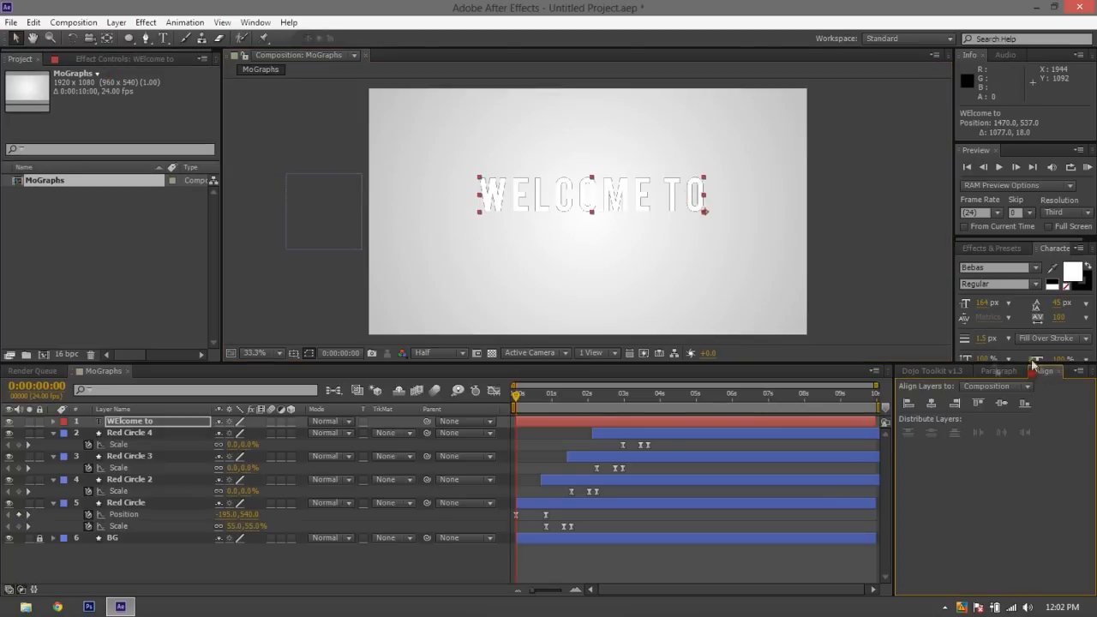
click(931, 404)
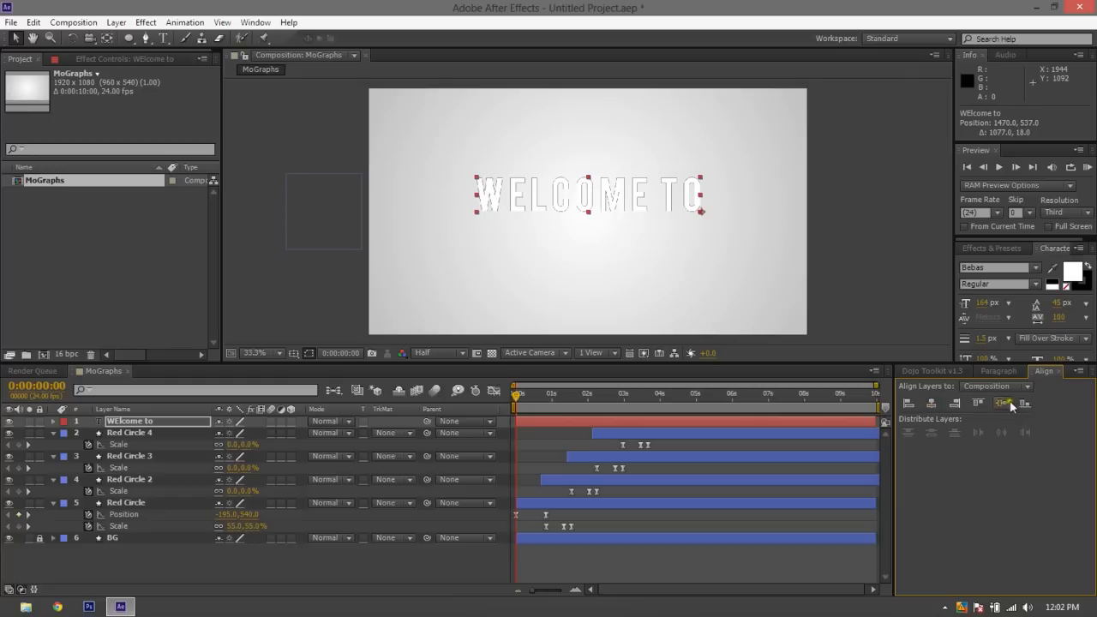
click(1001, 404)
click(840, 327)
Remove the black stroke from the WELCOME TO text while keeping its fill white
click(631, 220)
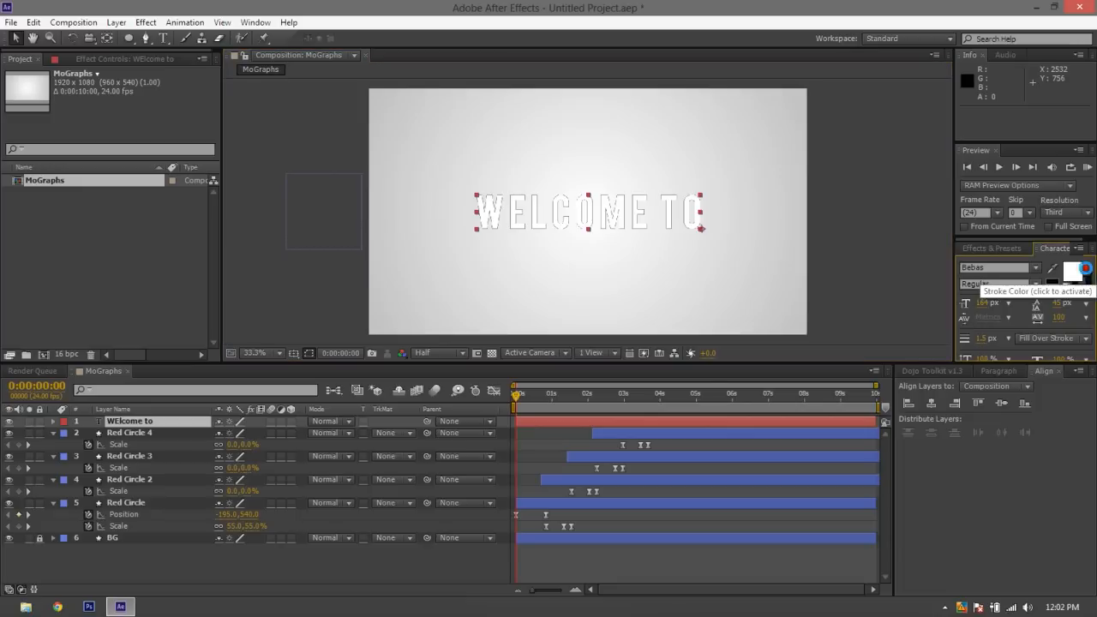
click(1065, 282)
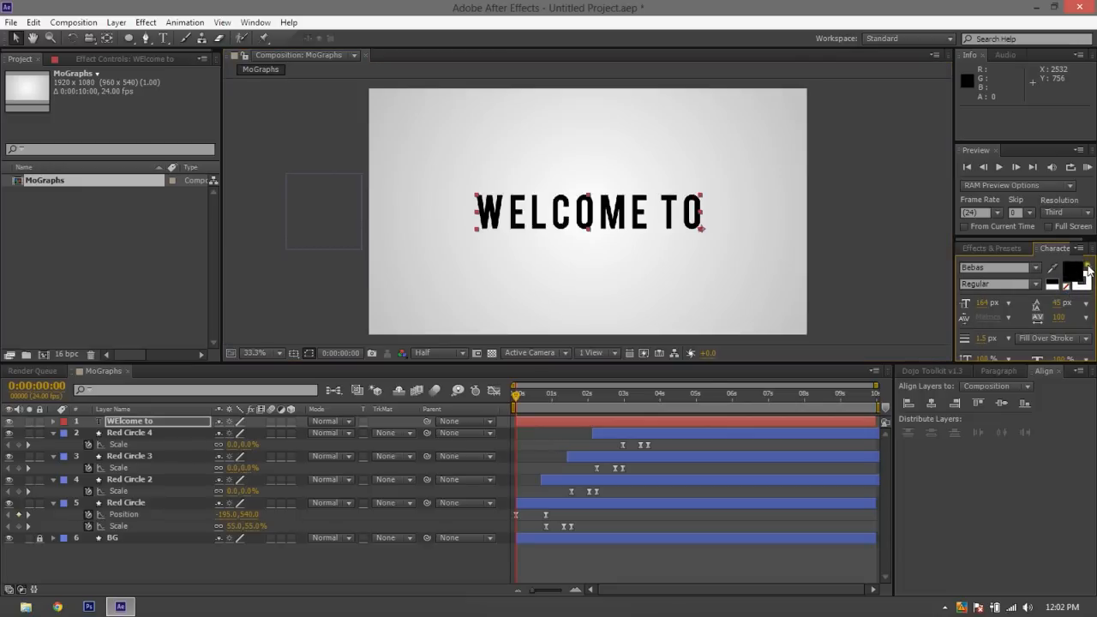
click(1088, 268)
click(1088, 268)
click(1088, 268)
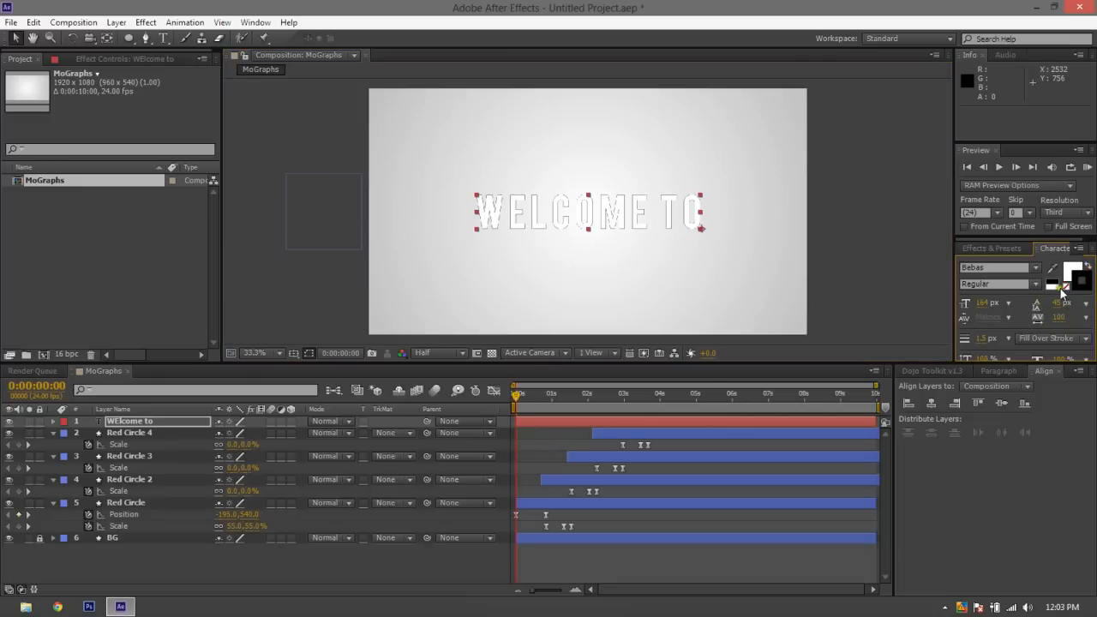
click(1066, 288)
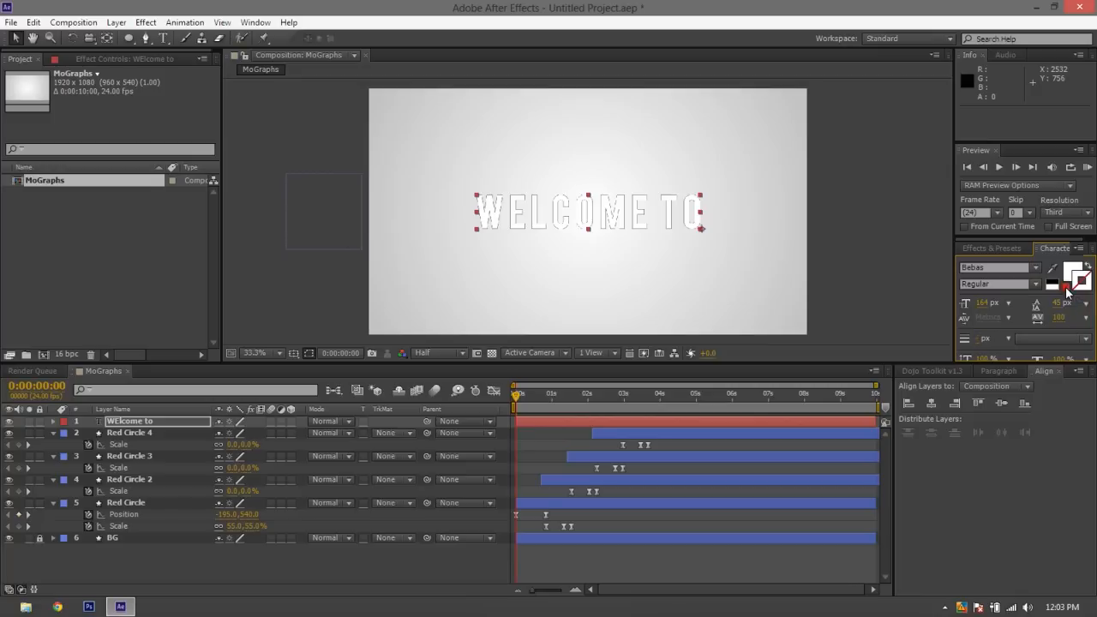
click(889, 263)
click(647, 217)
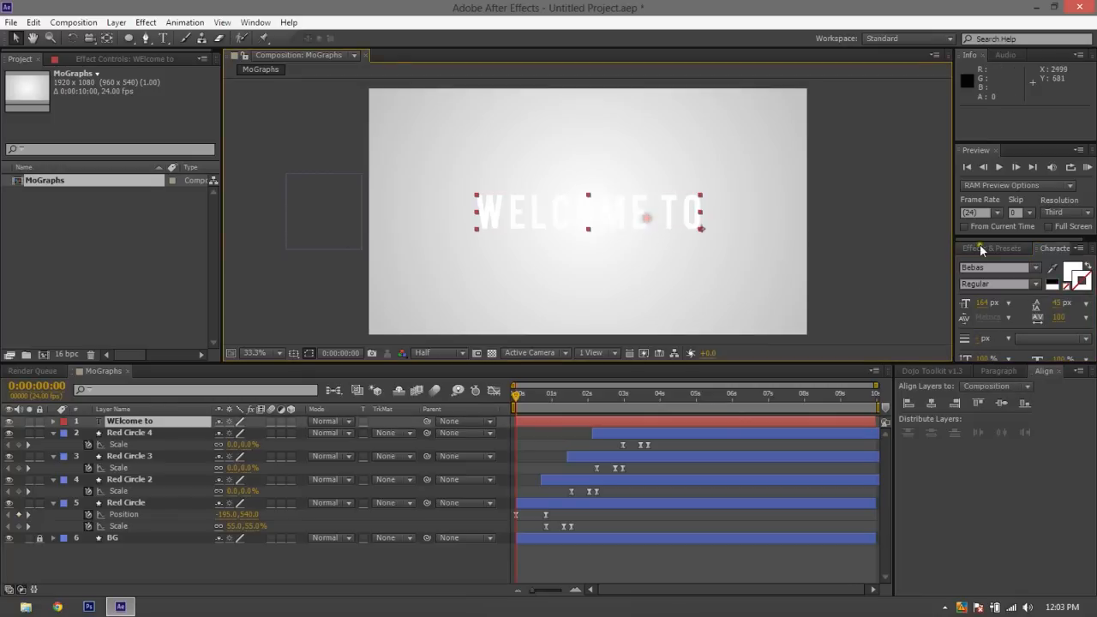
Set the WELCOME TO text's fill color to black
click(1086, 270)
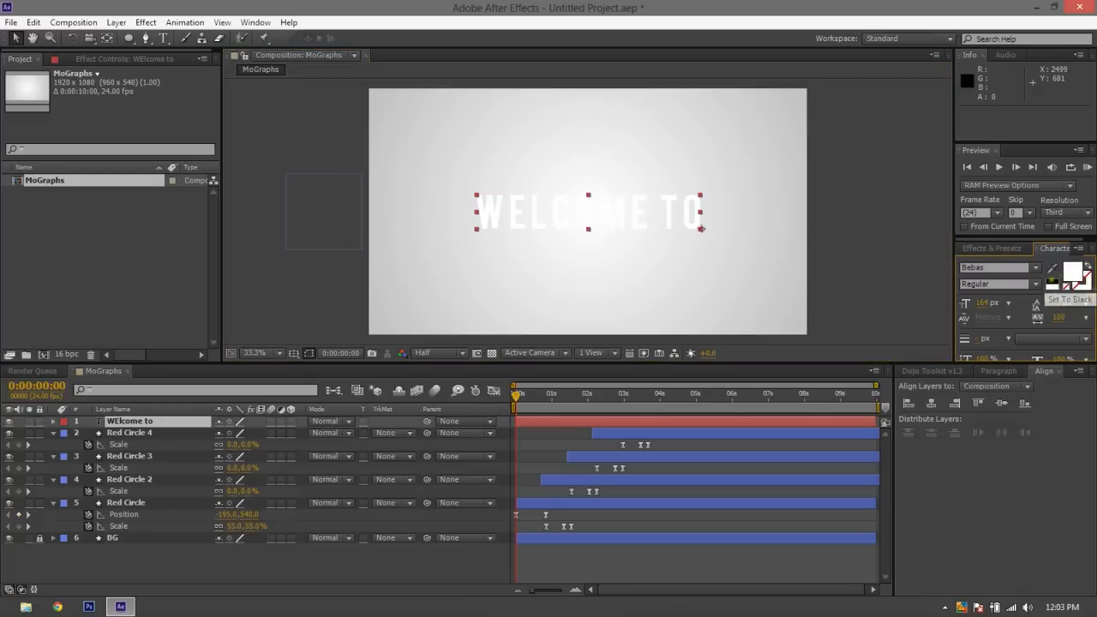
click(1048, 281)
click(837, 197)
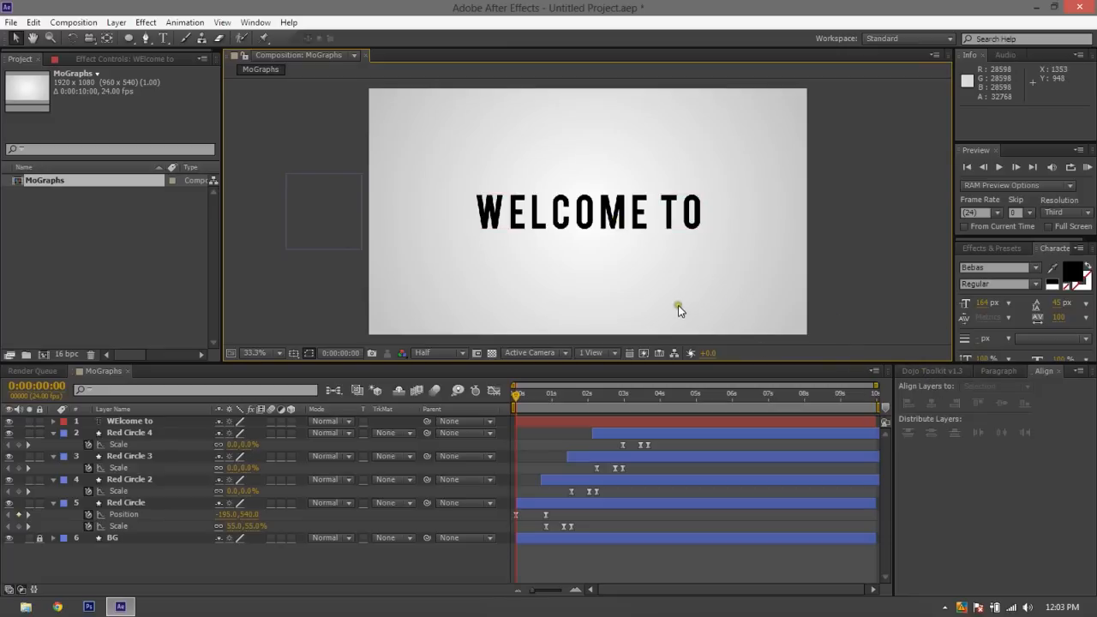
Reveal the WELCOME TO layer's Scale property and copy all three Scale keyframes from Red Circle 4
click(627, 431)
click(628, 423)
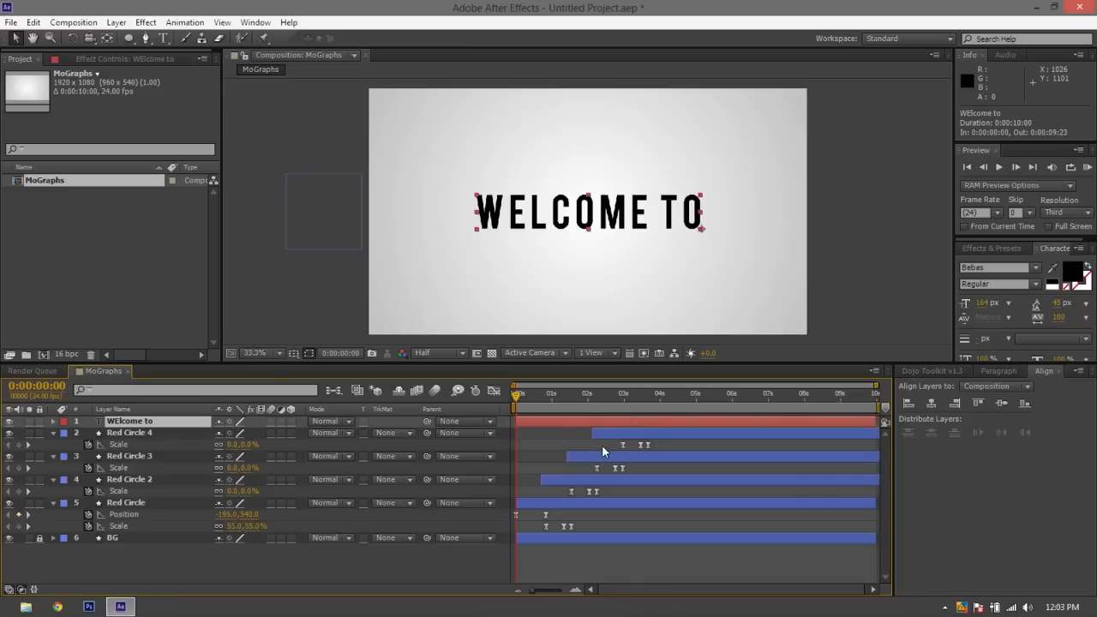
key(alt+shift+s)
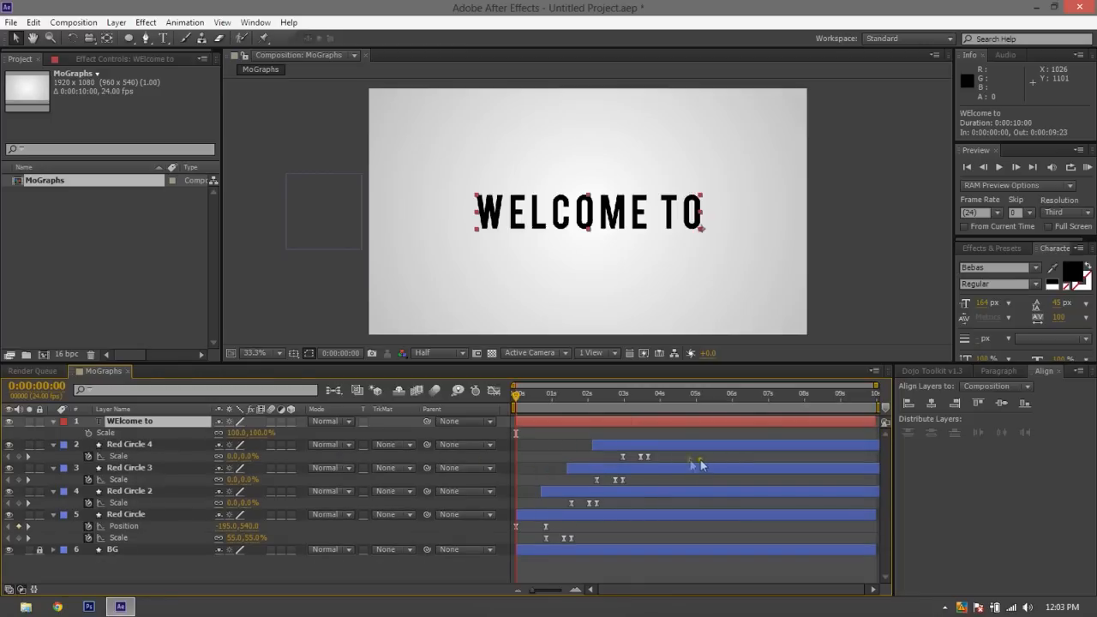
drag(700, 459, 607, 453)
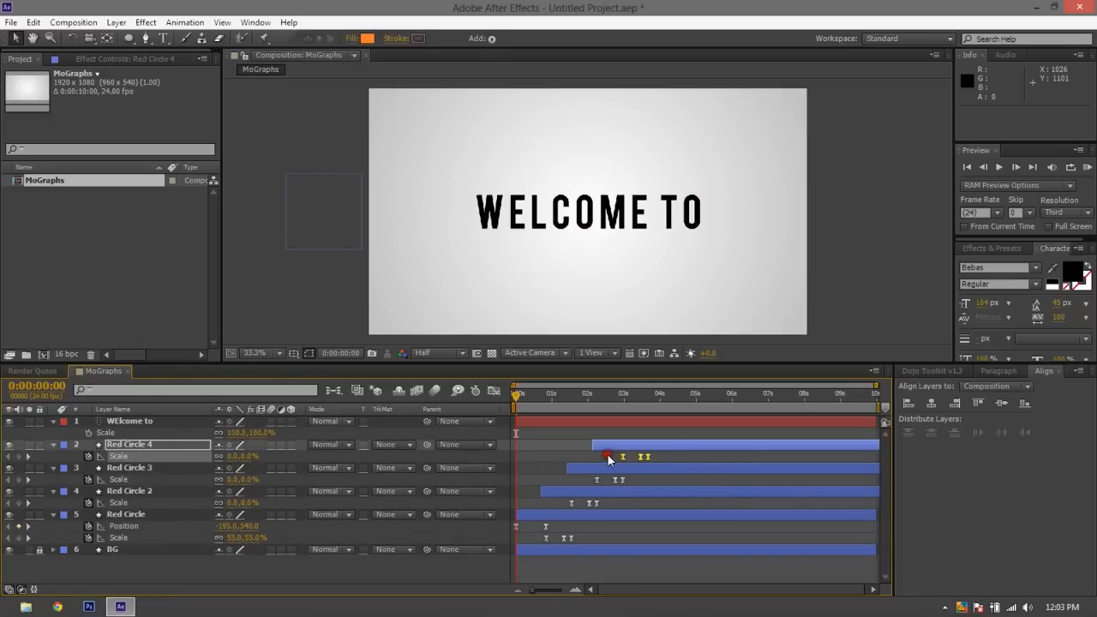
key(ctrl+c)
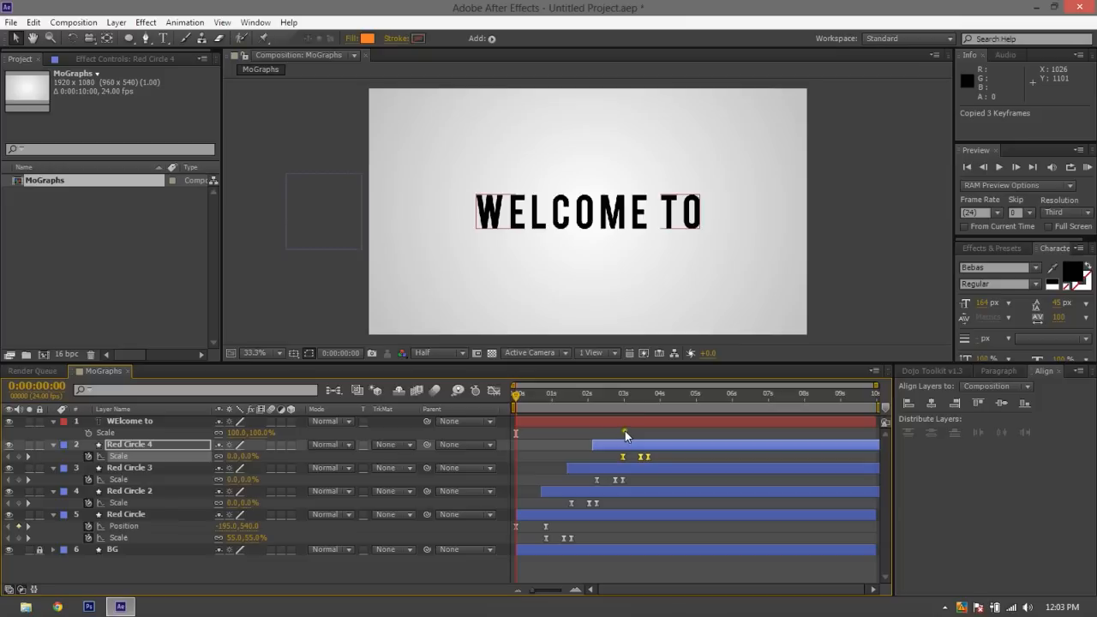
Paste the copied Scale keyframes onto the WELCOME TO layer starting at 0:00:03:16
click(637, 421)
key(ctrl+v)
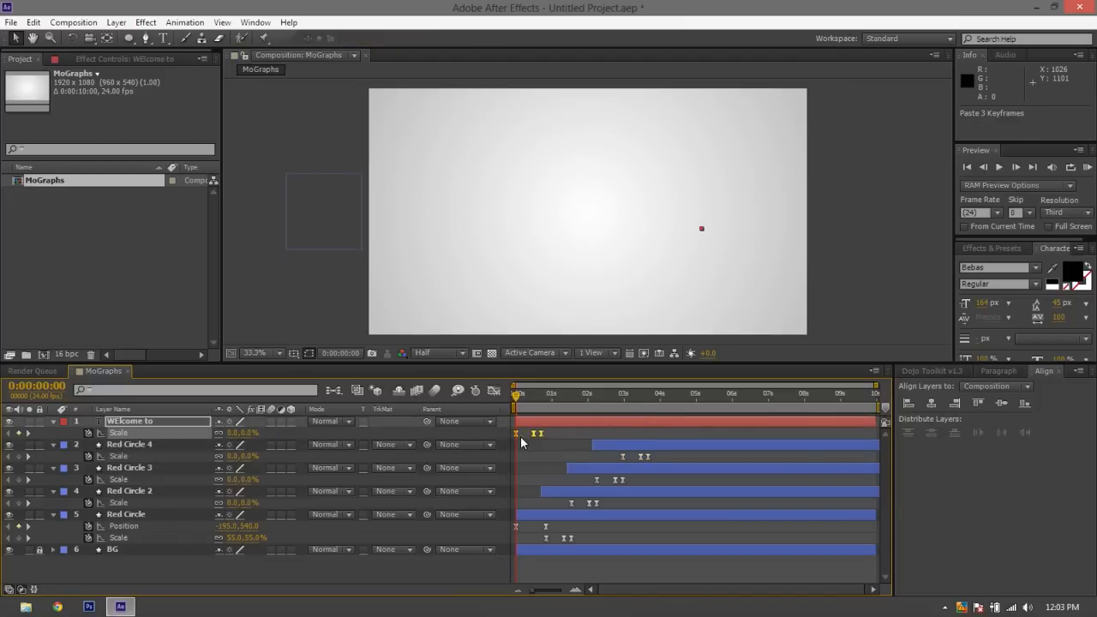
key(ctrl+z)
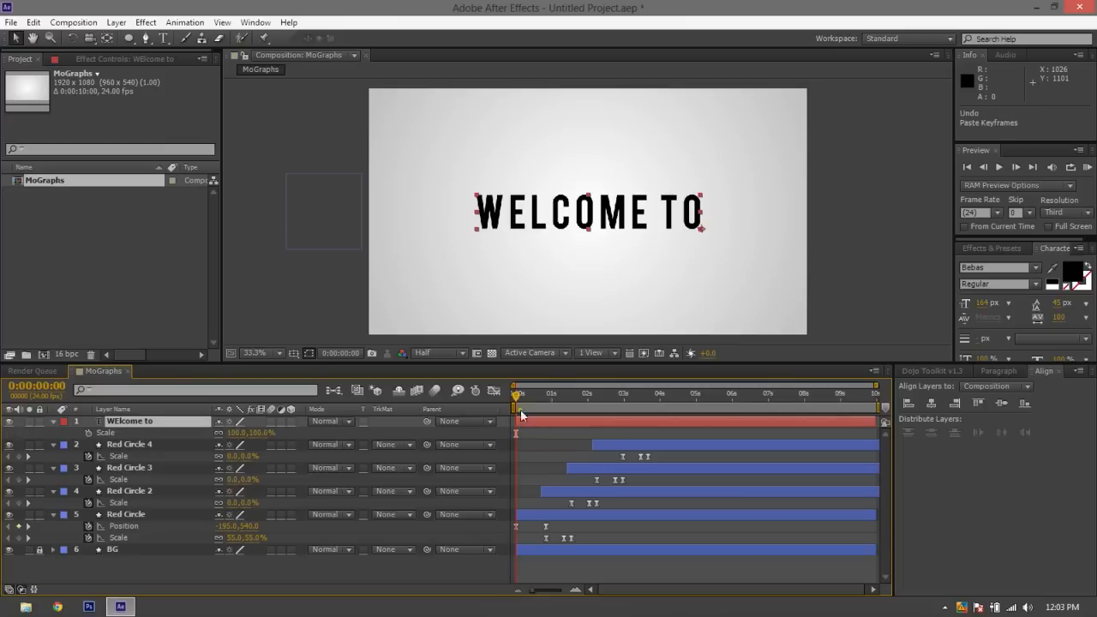
click(517, 399)
drag(517, 399, 646, 414)
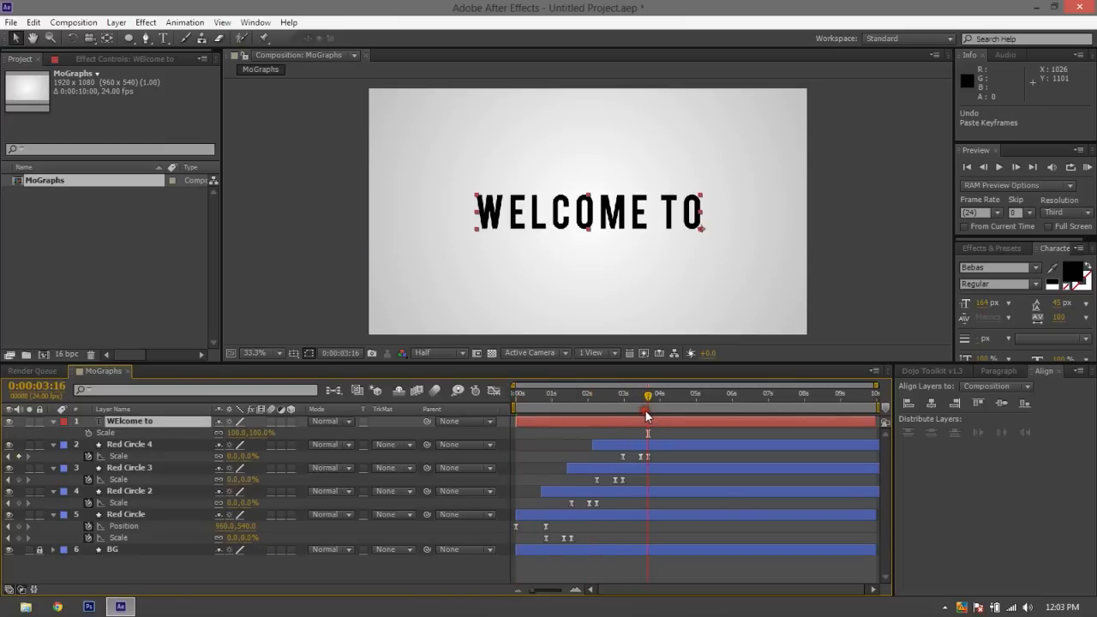
key(ctrl+v)
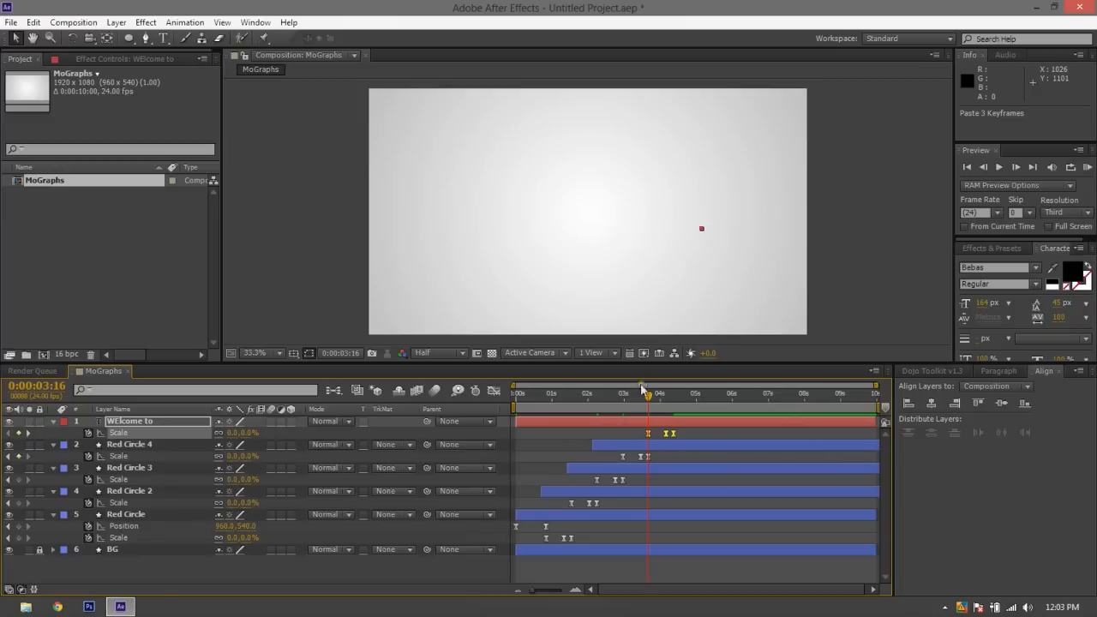
Preview the WELCOME TO scale animation from about 0:00:03:06 and go to its keyframe at 0:00:04:04
drag(643, 390, 629, 398)
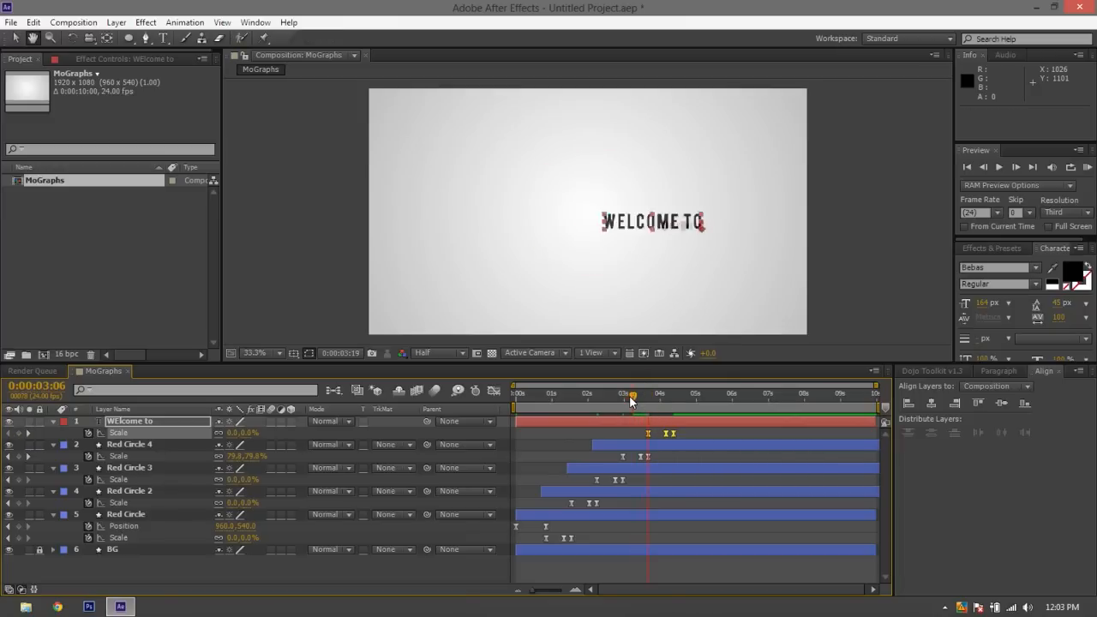
key(space)
drag(650, 401, 668, 404)
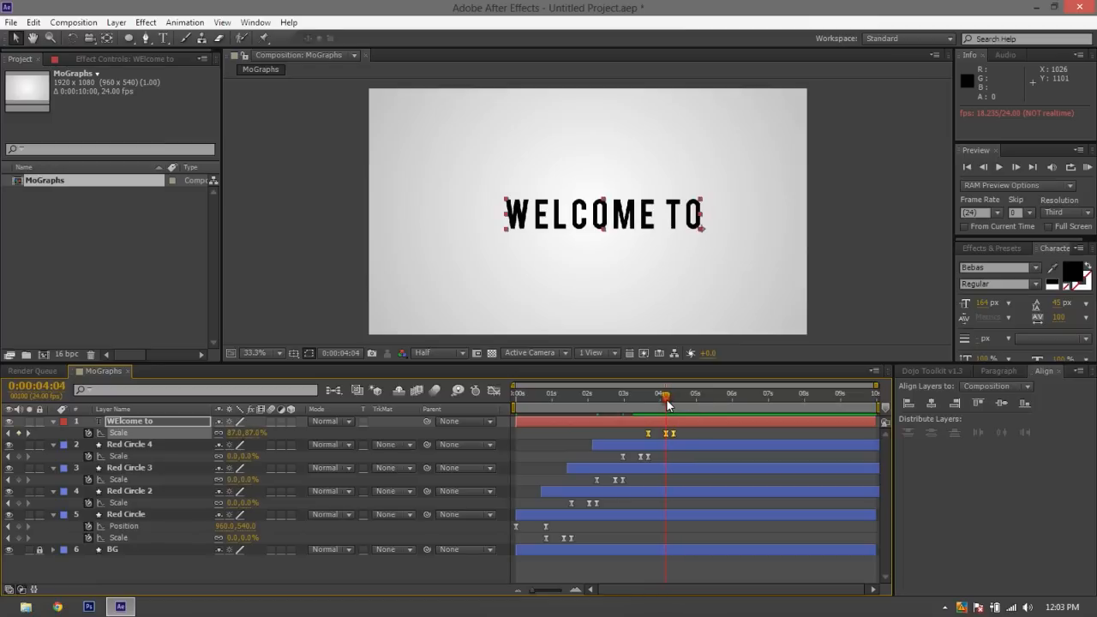
Move the WELCOME TO layer's anchor point to the center of the text with the Pan Behind tool
click(697, 247)
click(683, 222)
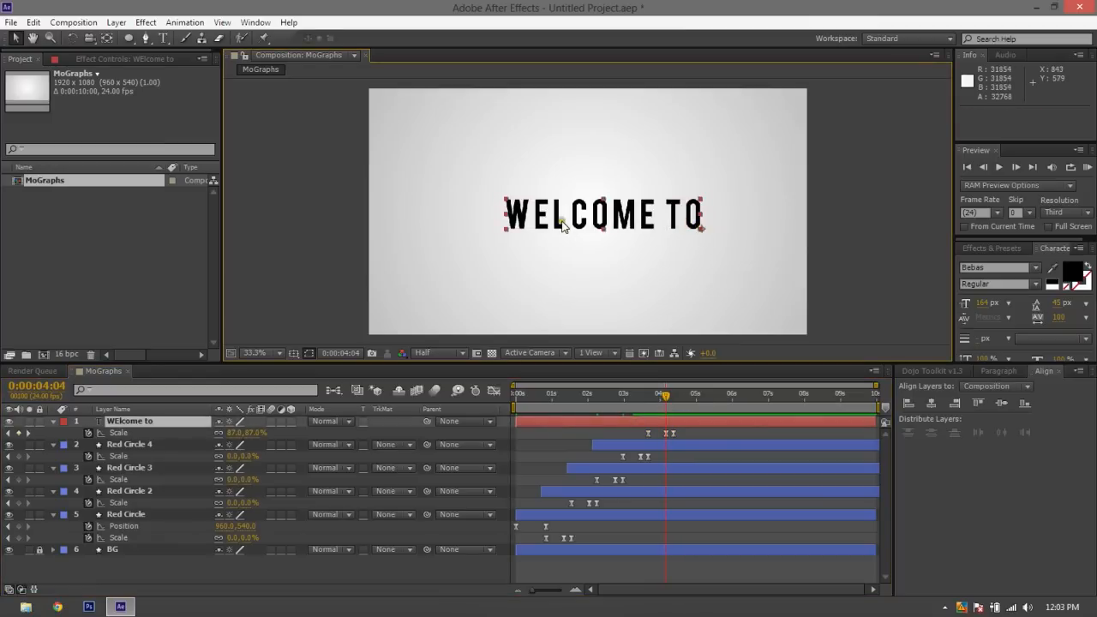
click(106, 38)
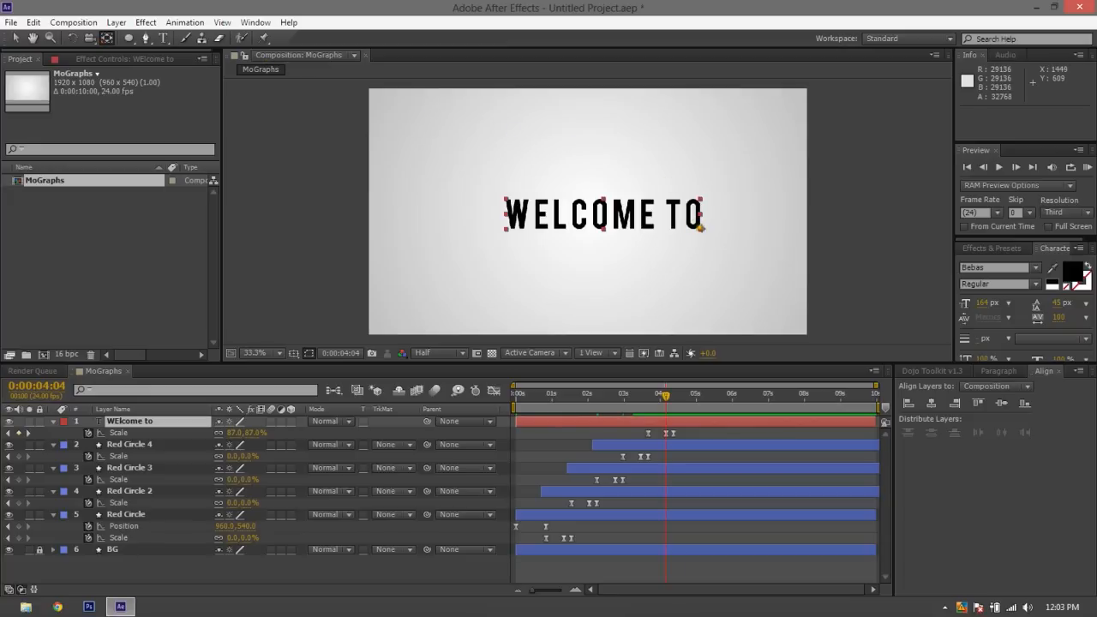
drag(702, 227, 602, 211)
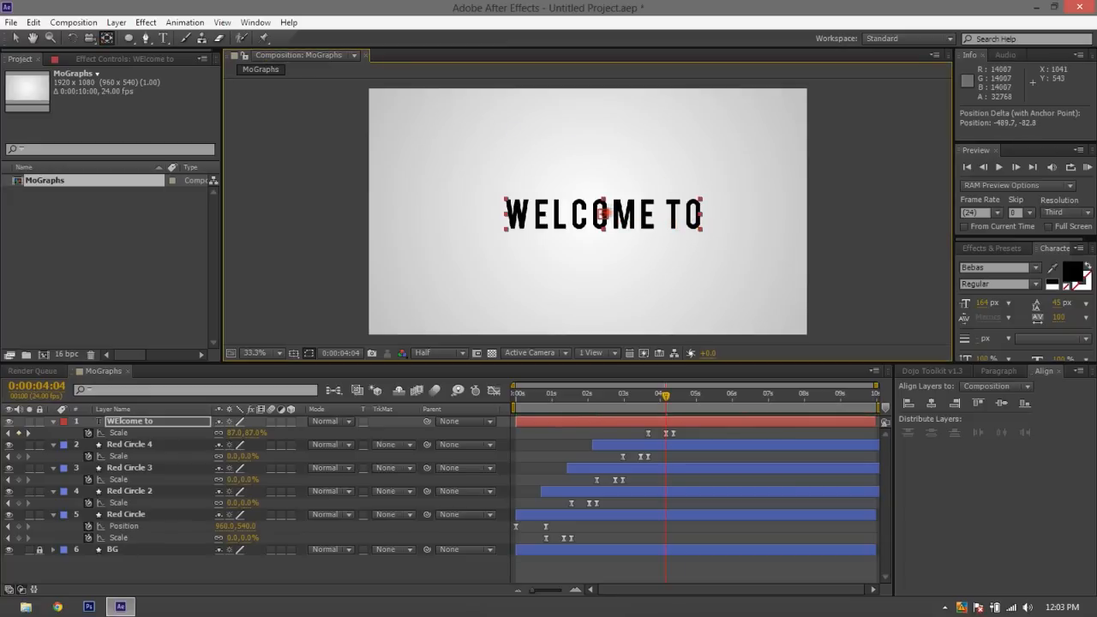
click(16, 38)
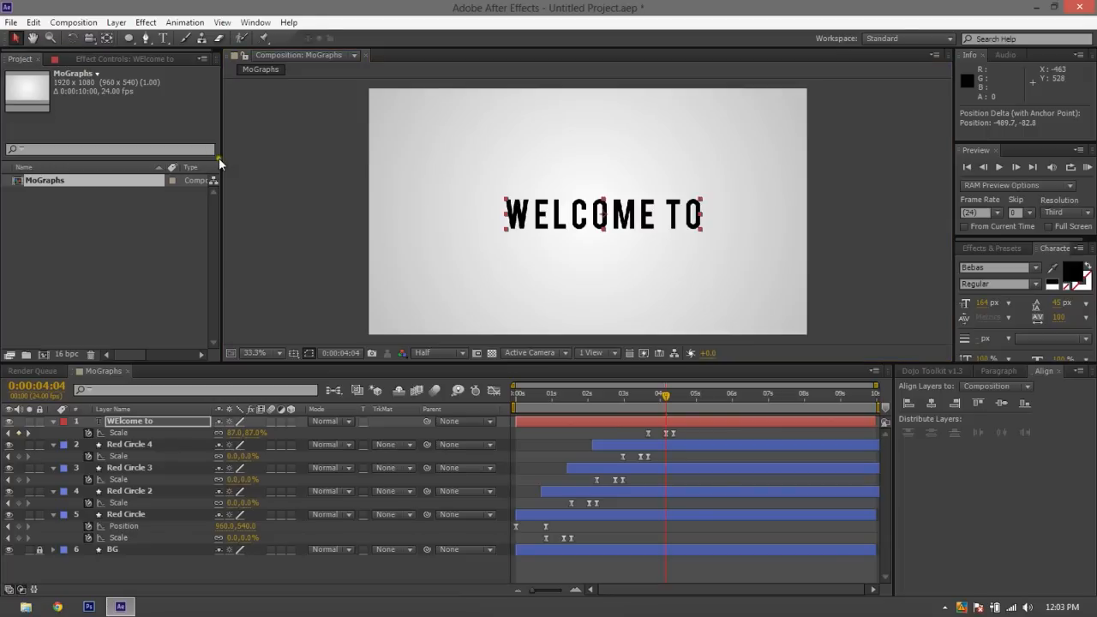
click(330, 167)
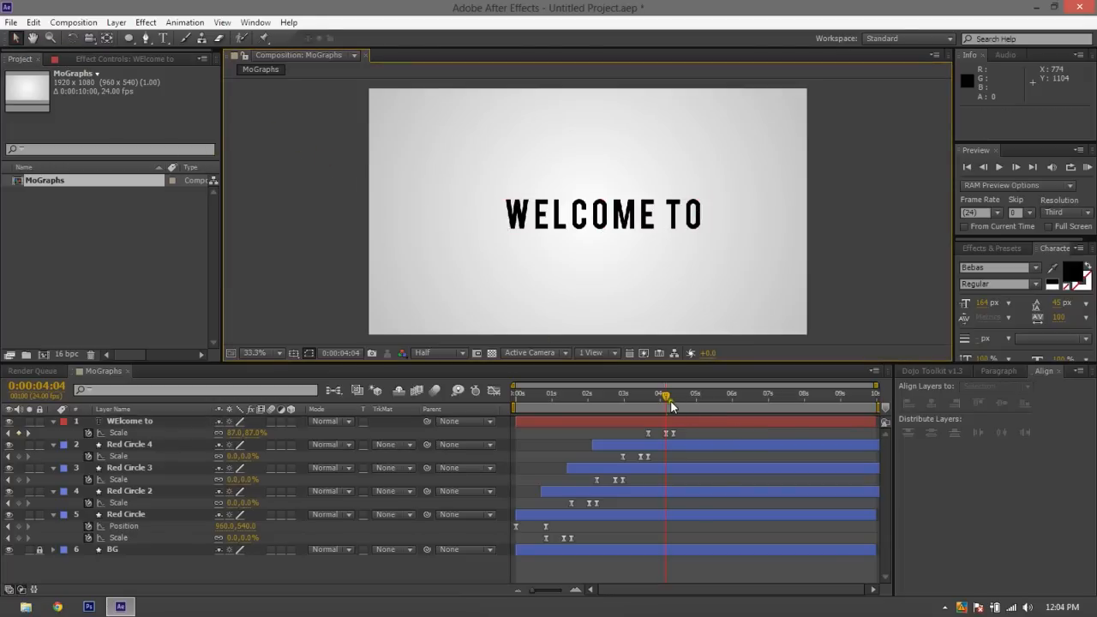
Preview the WELCOME TO pop-in from 0:00:03:14 with the centered anchor point
mouse_move(667, 397)
mouse_down()
mouse_move(685, 405)
mouse_move(645, 395)
mouse_up()
key(space)
key(space)
key(space)
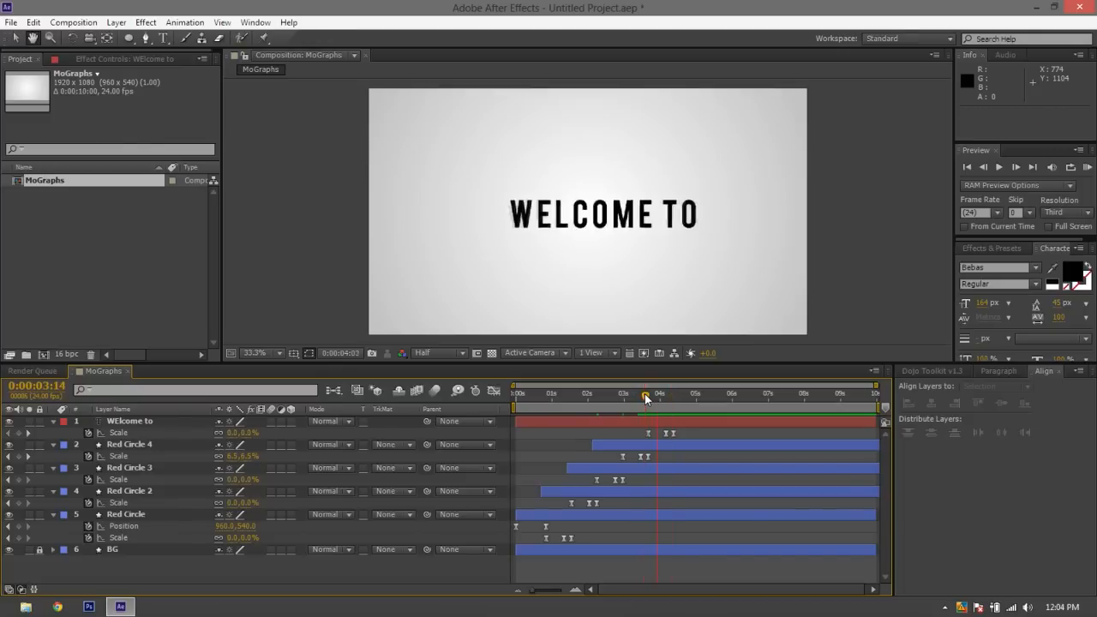
key(space)
Center the WELCOME TO layer horizontally and vertically in the composition
click(632, 421)
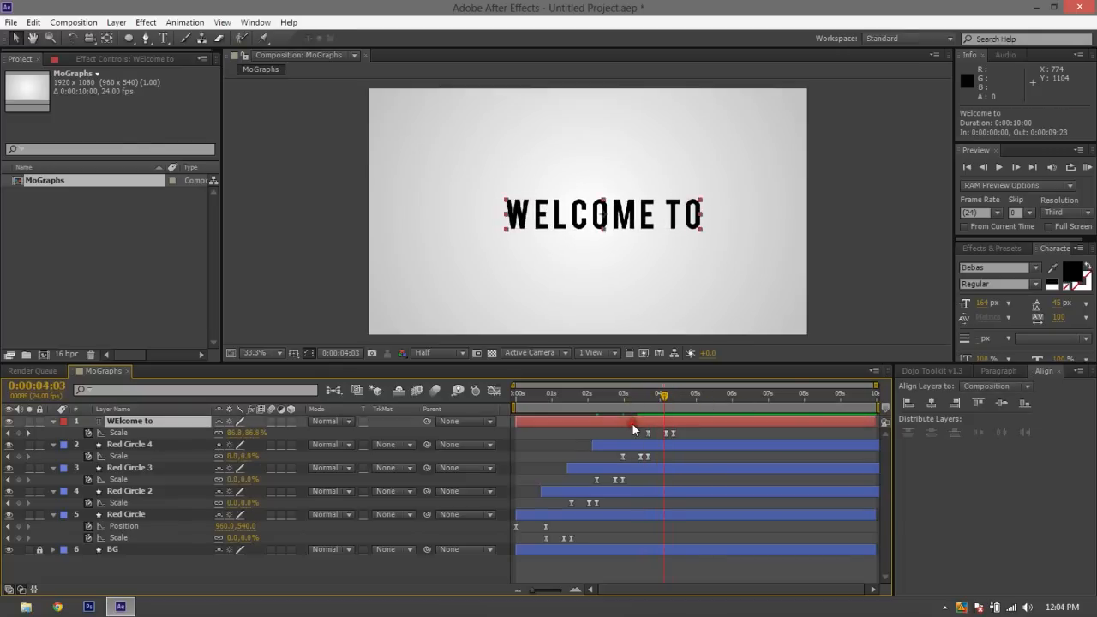
click(932, 403)
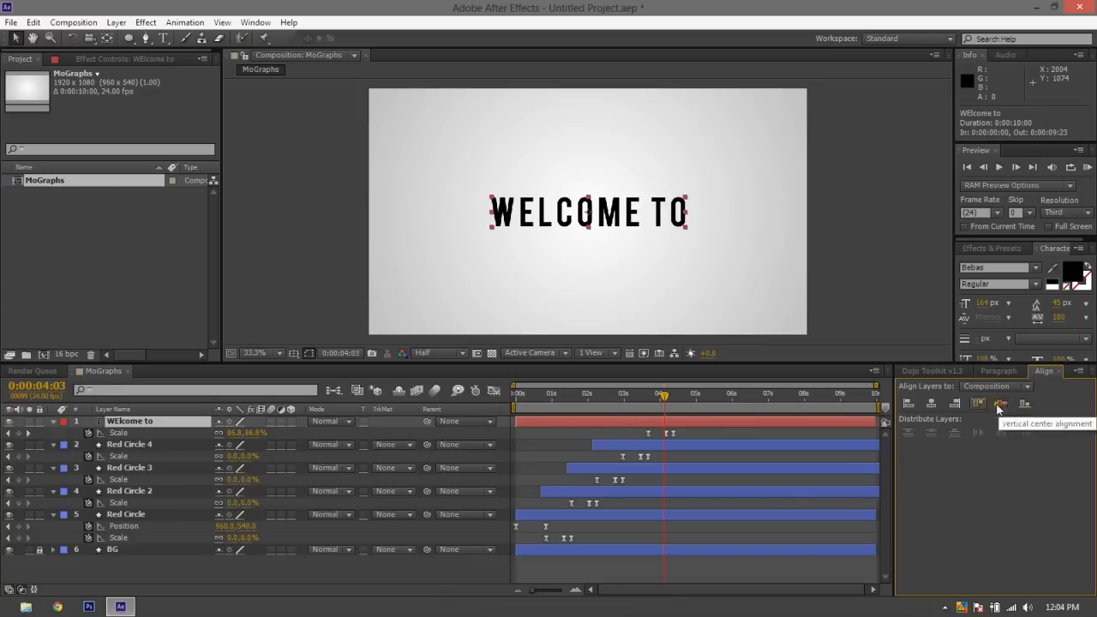
click(877, 302)
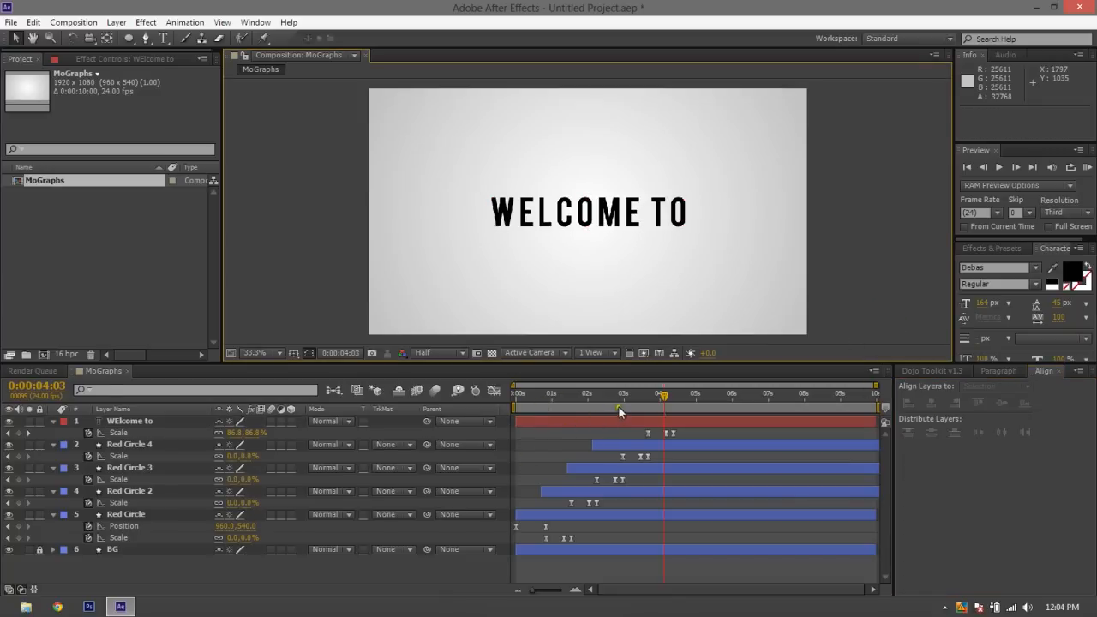
Preview the circles and recentered title from 0:00:01:18, and go to the title's Scale keyframe at 0:00:04:04
drag(618, 406, 580, 407)
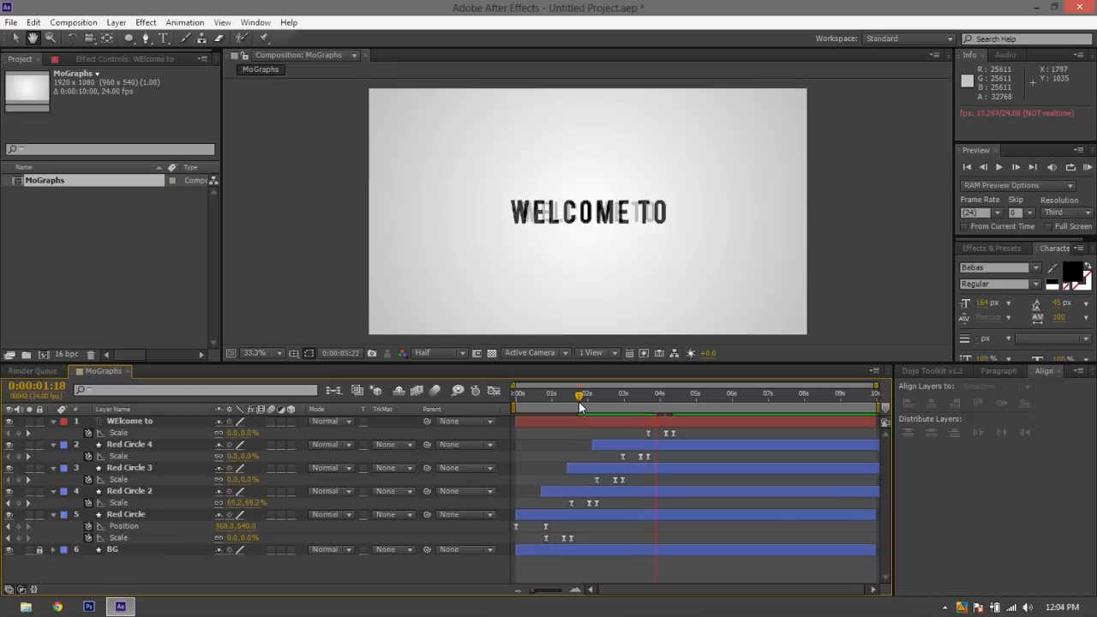
key(space)
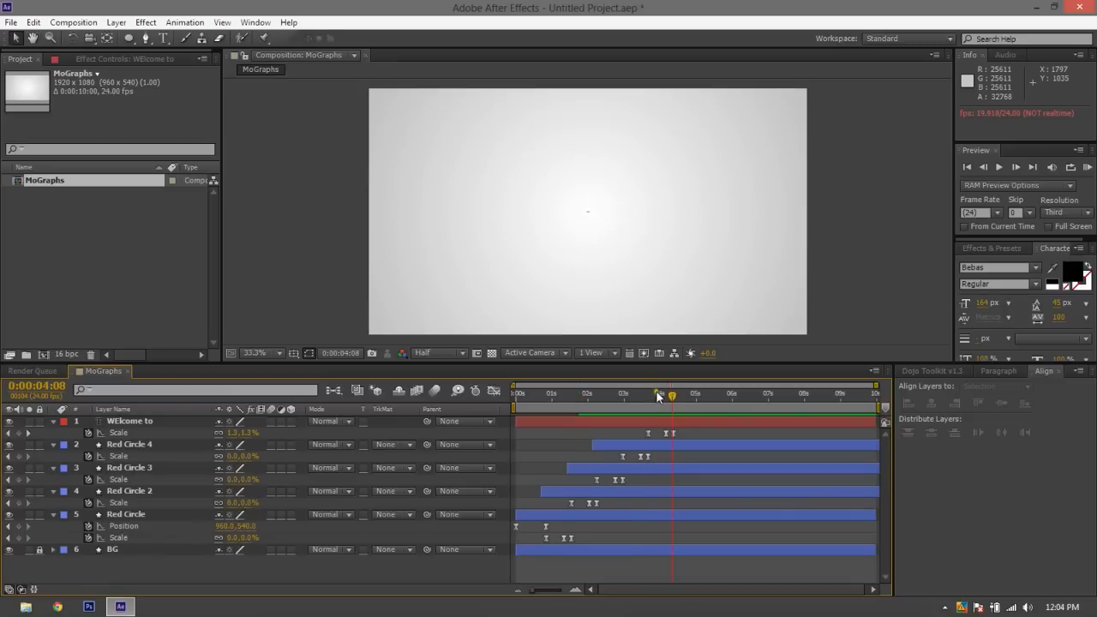
click(663, 400)
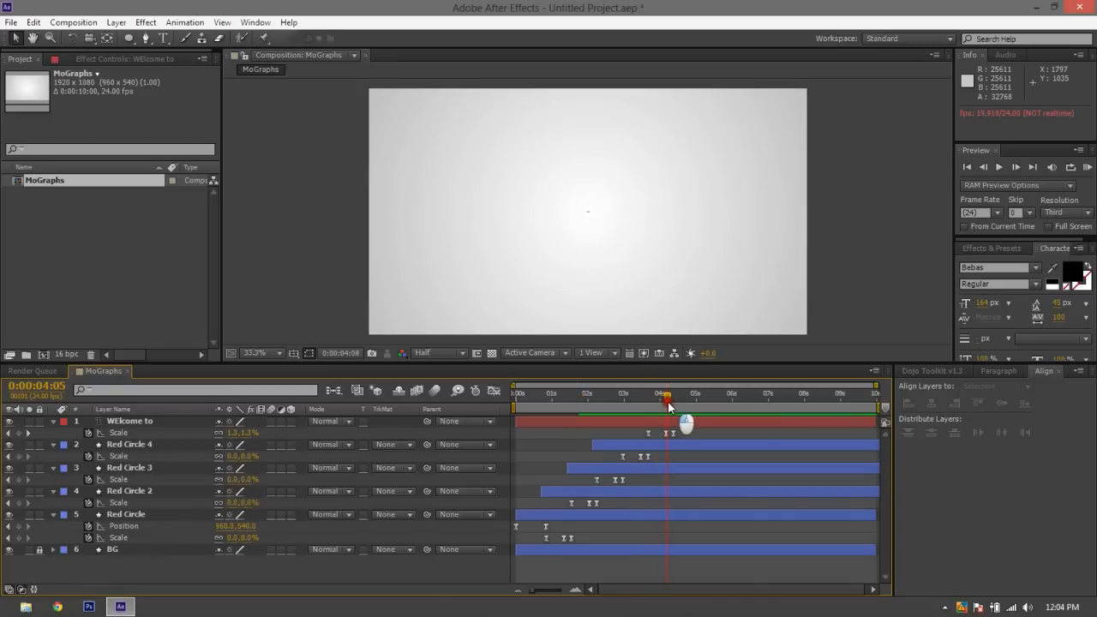
Delete only the WELCOME TO layer's last Scale keyframe at 0:00:04:09, keeping the layer itself
click(676, 432)
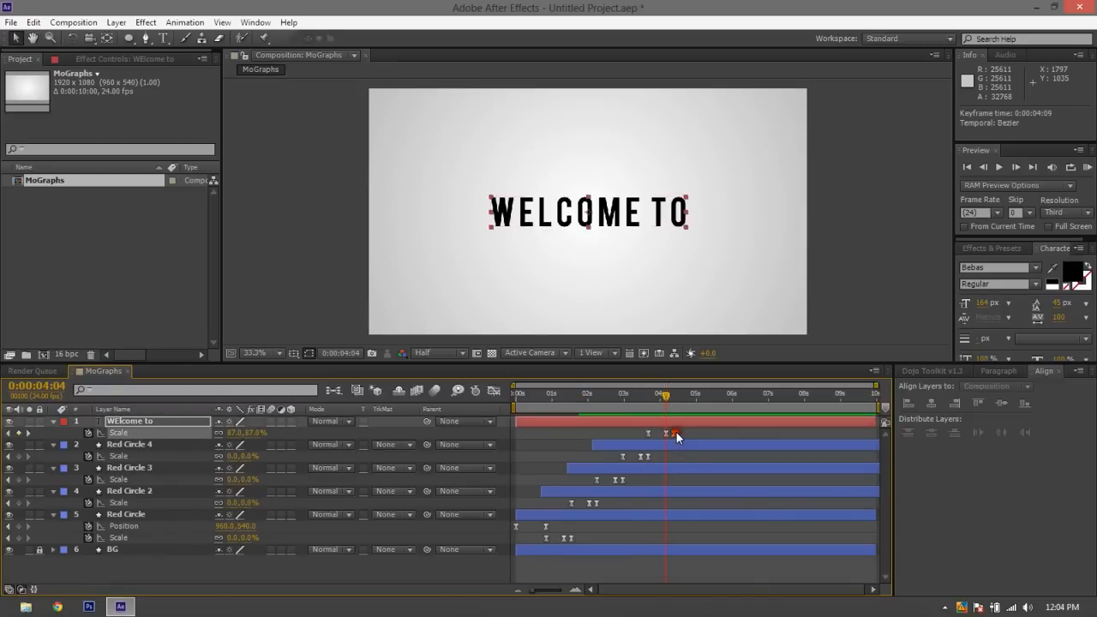
key(Delete)
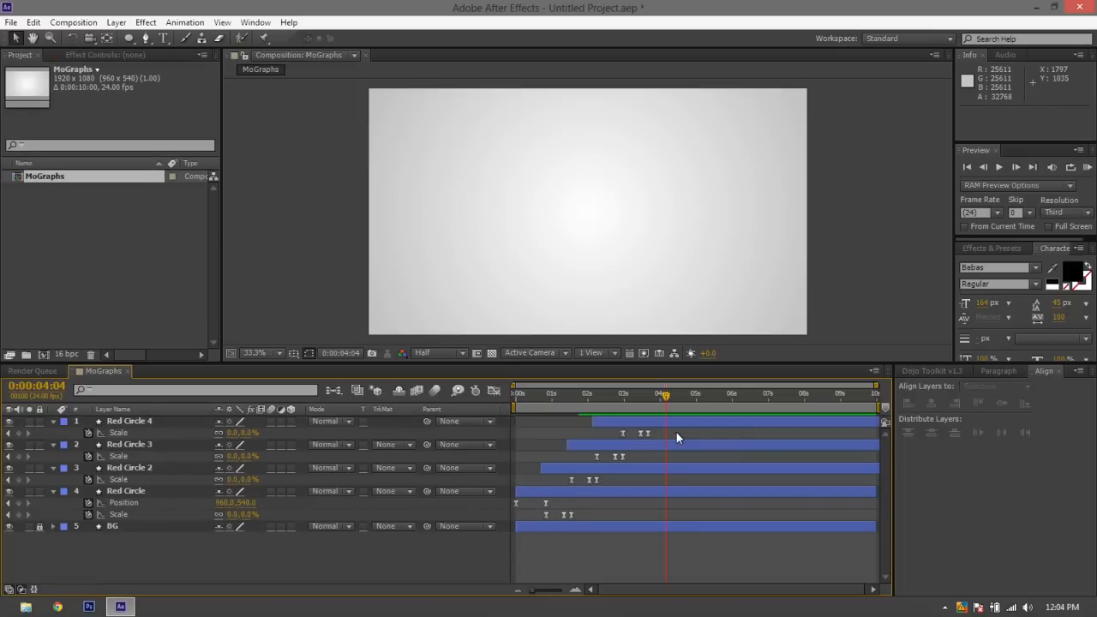
key(ctrl+z)
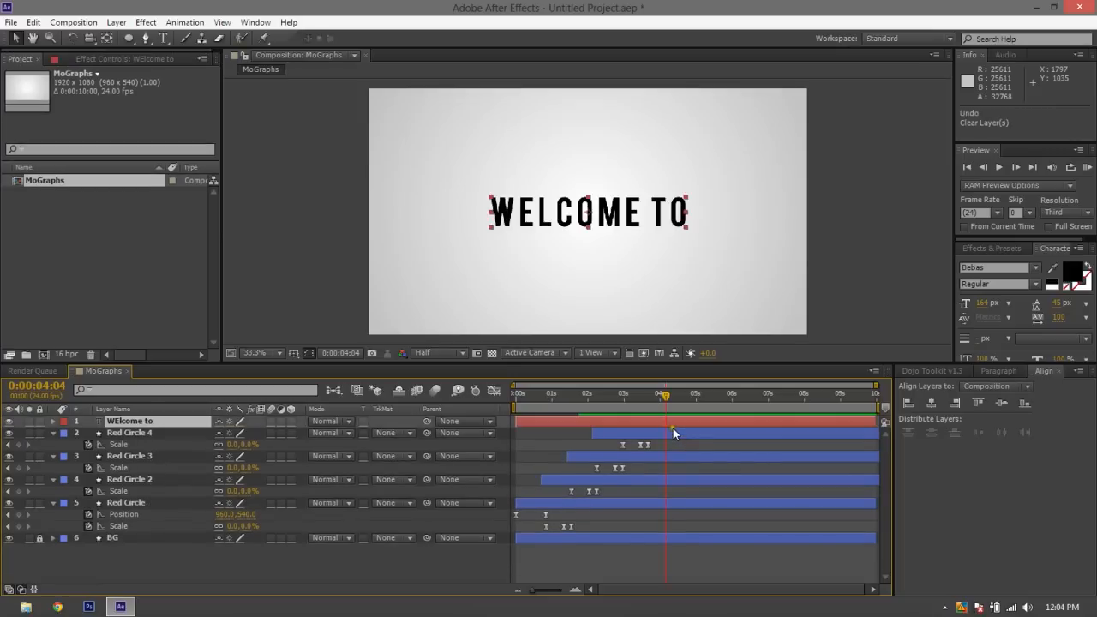
key(u)
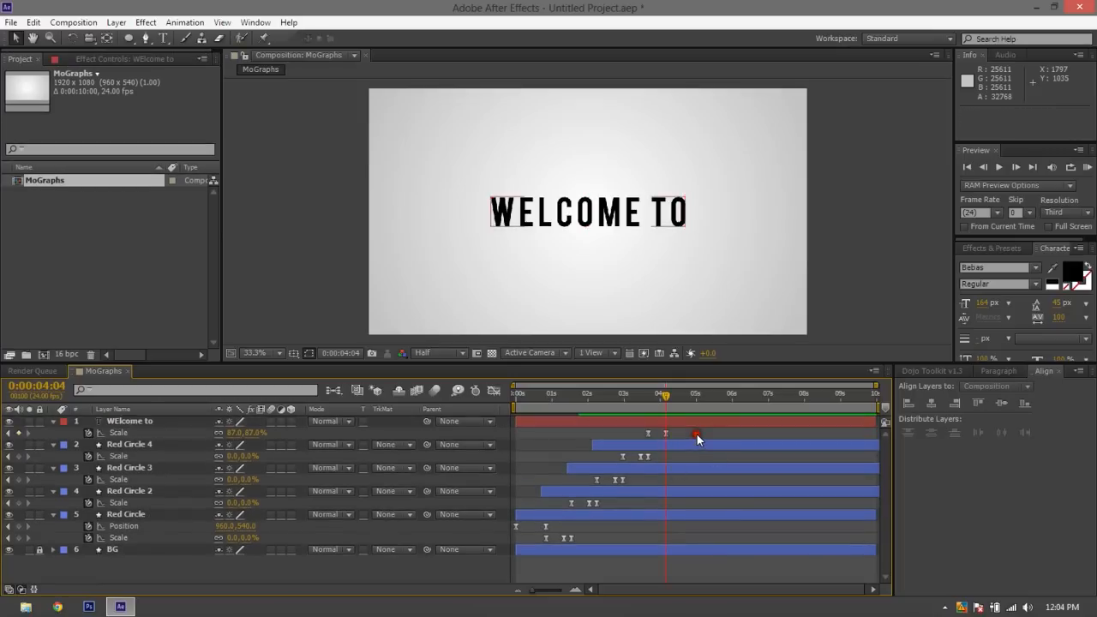
click(696, 435)
Preview the title's growth and add a Scale keyframe of 80% to the WELCOME TO layer at 0:00:04:06
click(641, 399)
key(space)
key(space)
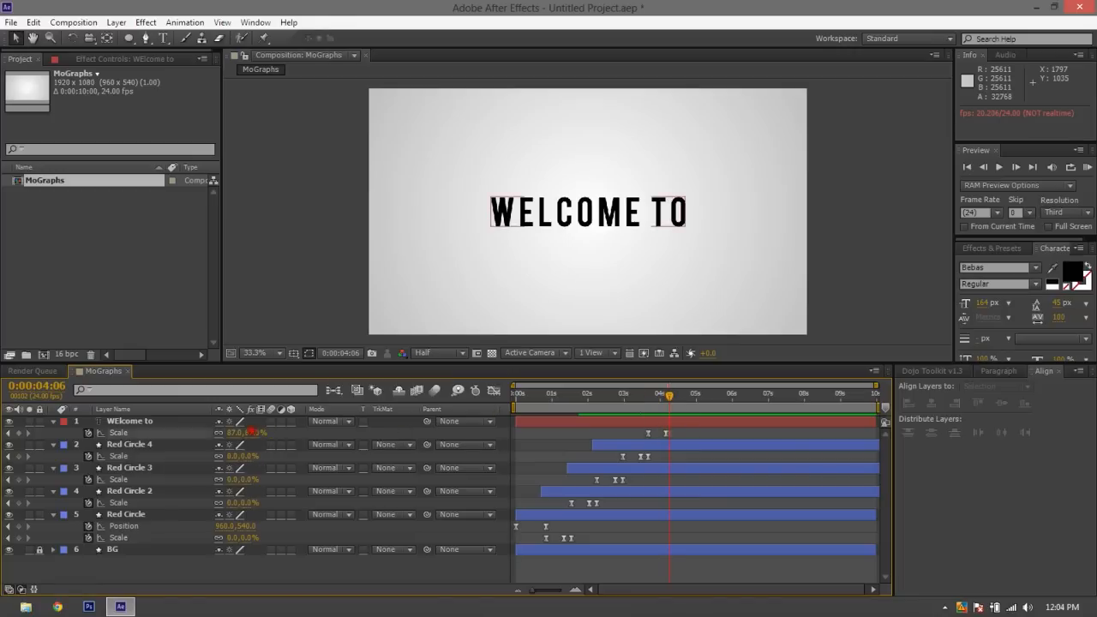
mouse_move(254, 433)
mouse_down()
mouse_move(243, 433)
mouse_move(258, 433)
mouse_up()
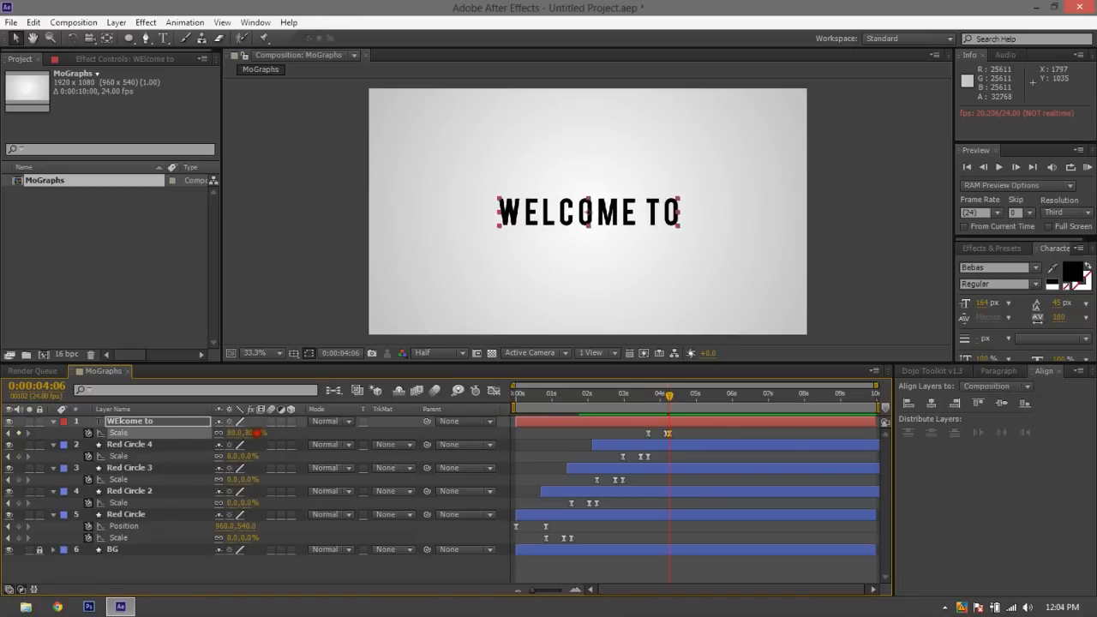
In the Graph Editor, extend the last WELCOME TO Scale keyframe's incoming speed handle toward the previous keyframe, and preview the title's motion
click(8, 432)
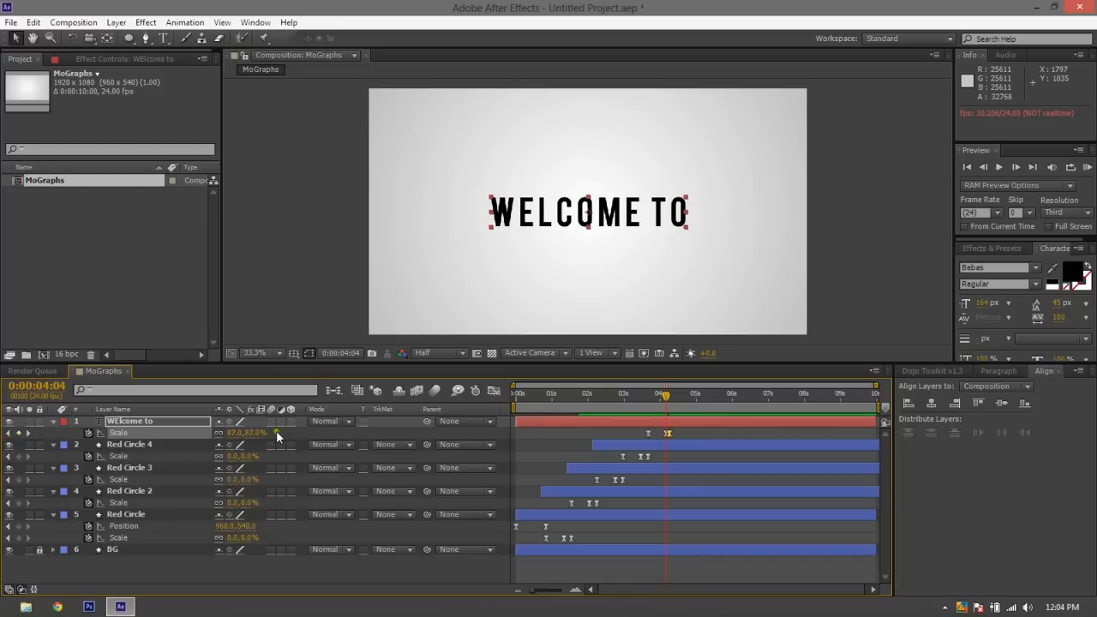
drag(696, 433, 641, 439)
click(493, 391)
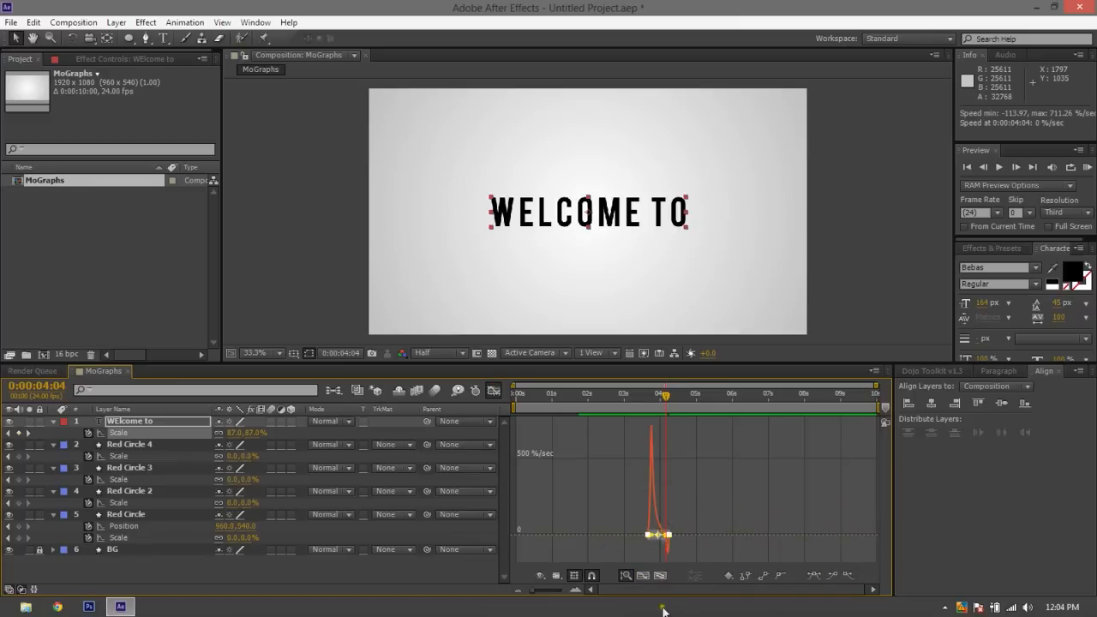
click(660, 575)
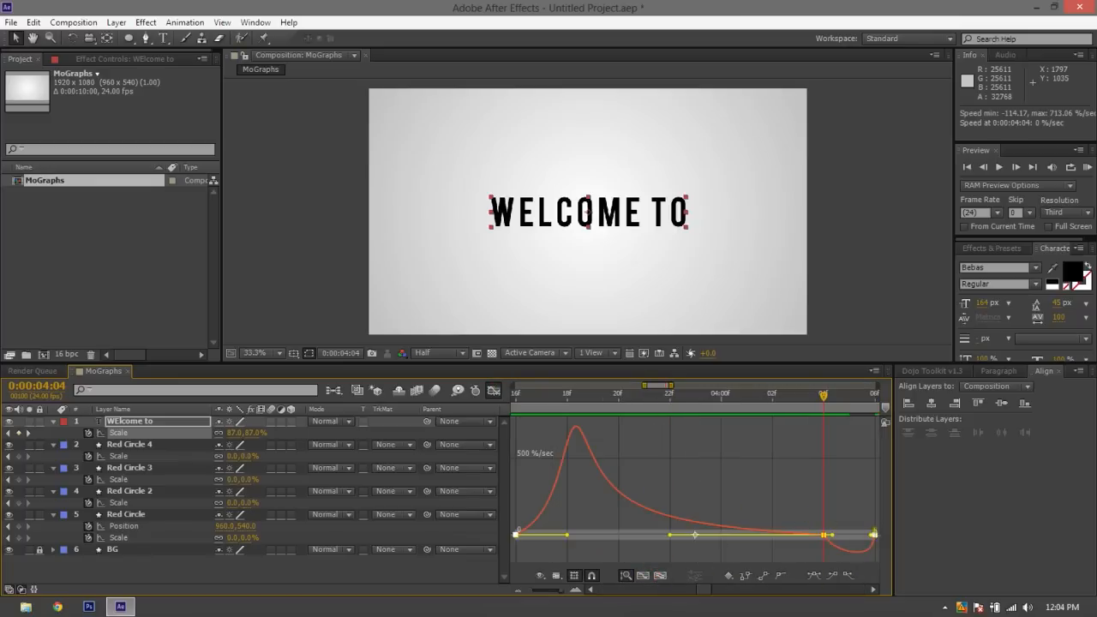
drag(866, 535, 836, 539)
click(808, 487)
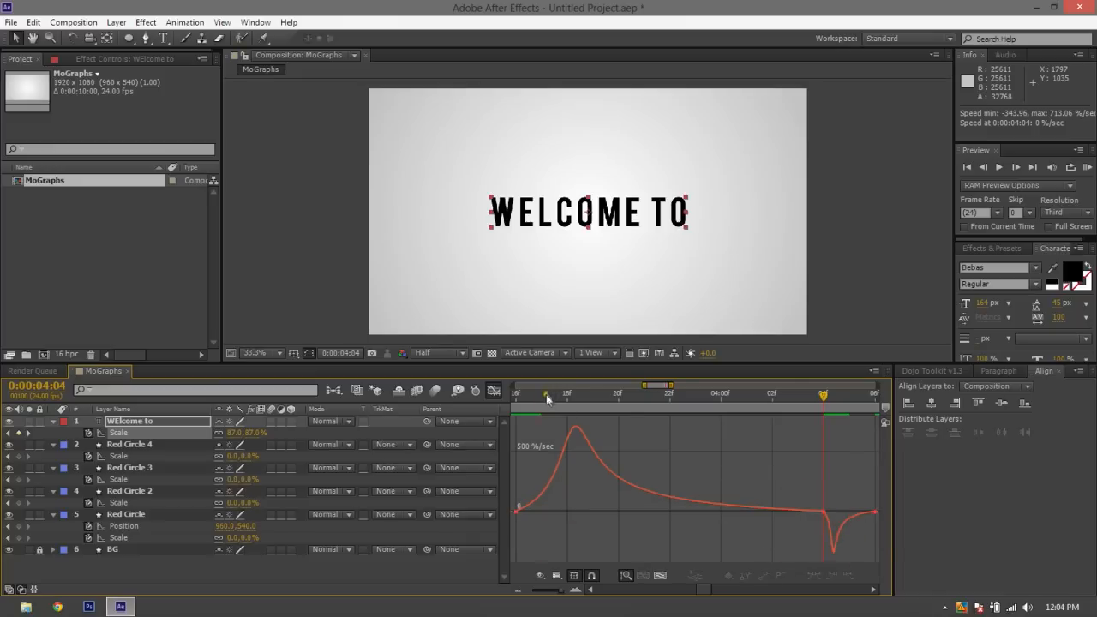
key(space)
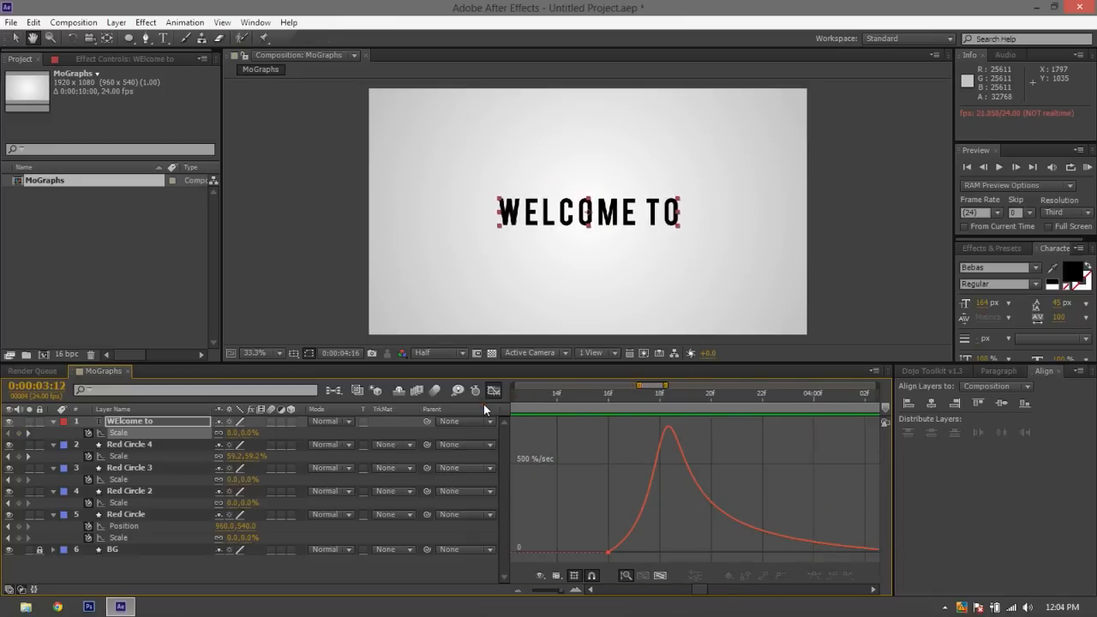
key(space)
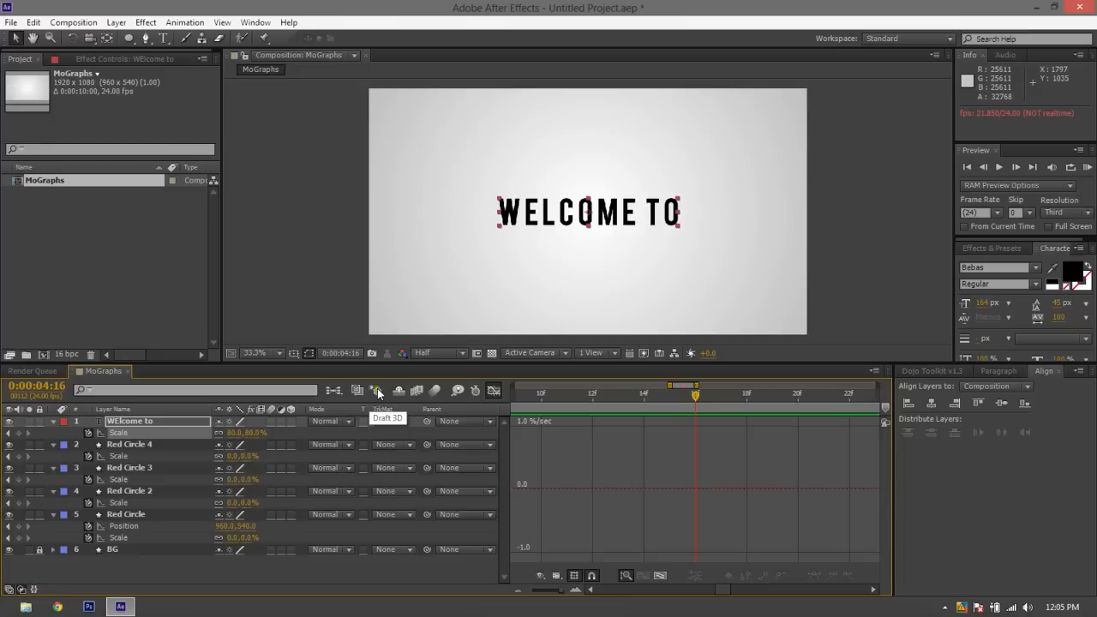
Leave the Graph Editor and expand the timeline view to the full composition, 0:00:00:00 to 0:00:10:00
click(494, 391)
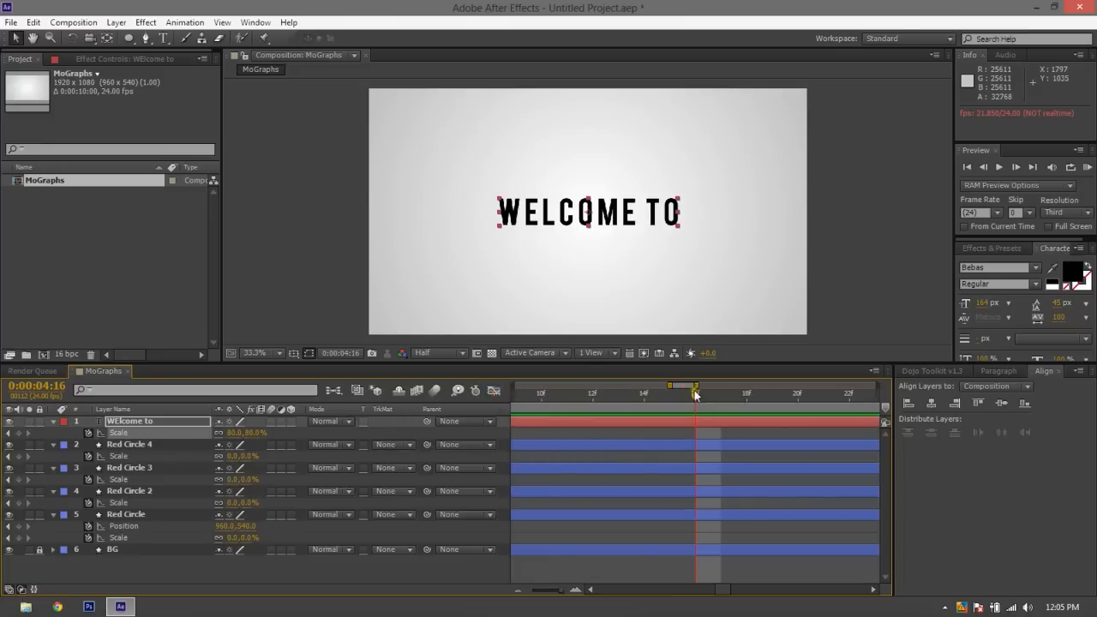
drag(695, 386, 1000, 360)
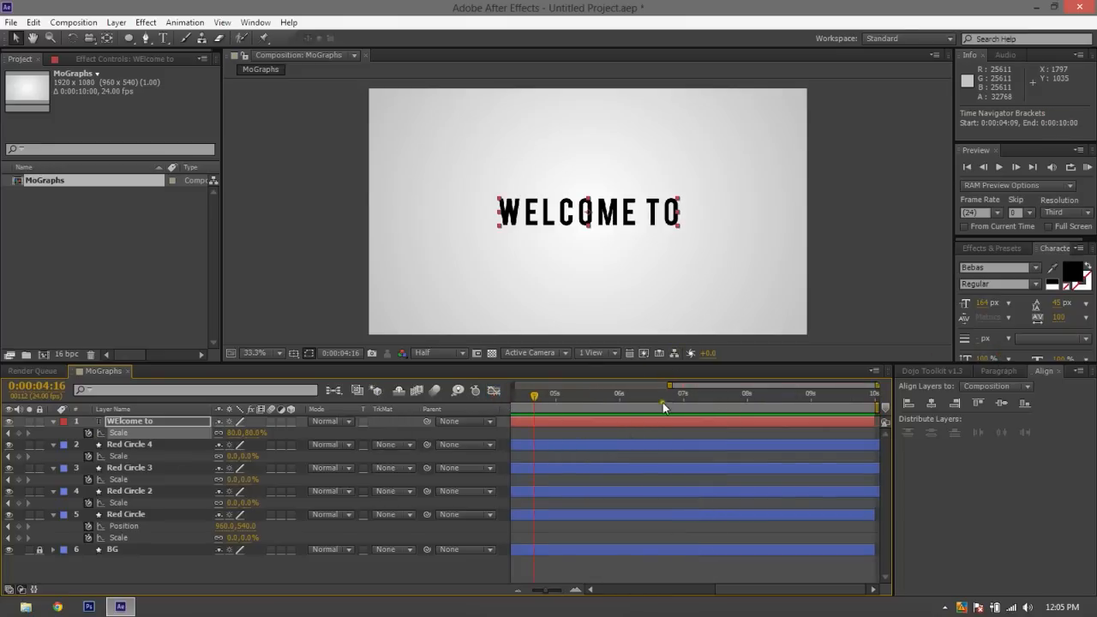
drag(670, 387, 515, 390)
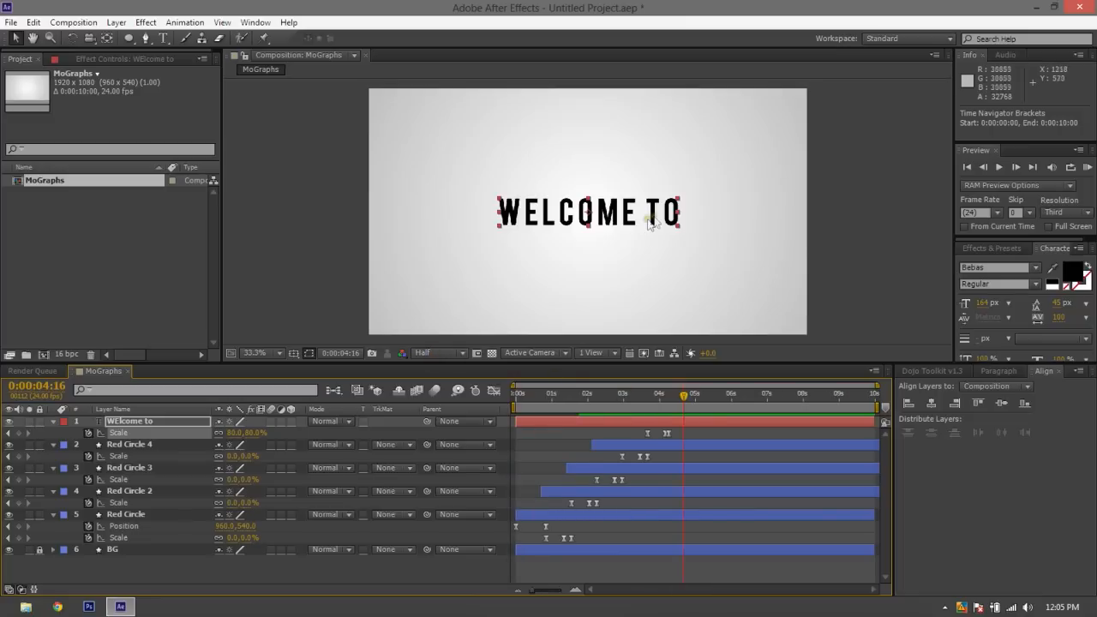
Add a black MOGRAPHS text layer in Bebas and place it directly below the WELCOME TO title
click(840, 189)
click(163, 38)
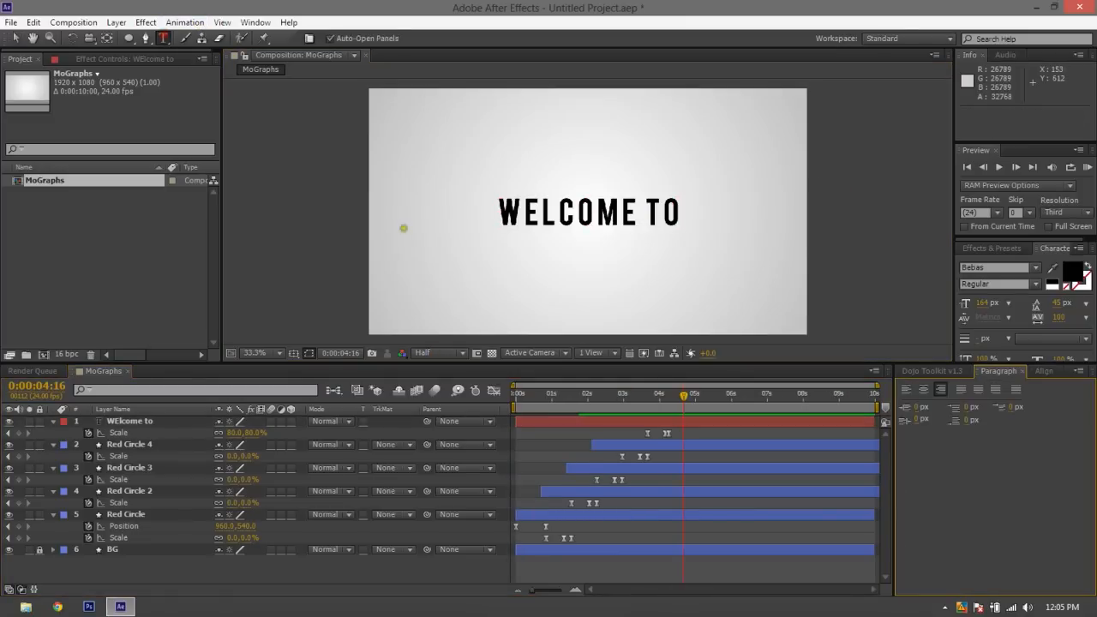
click(505, 251)
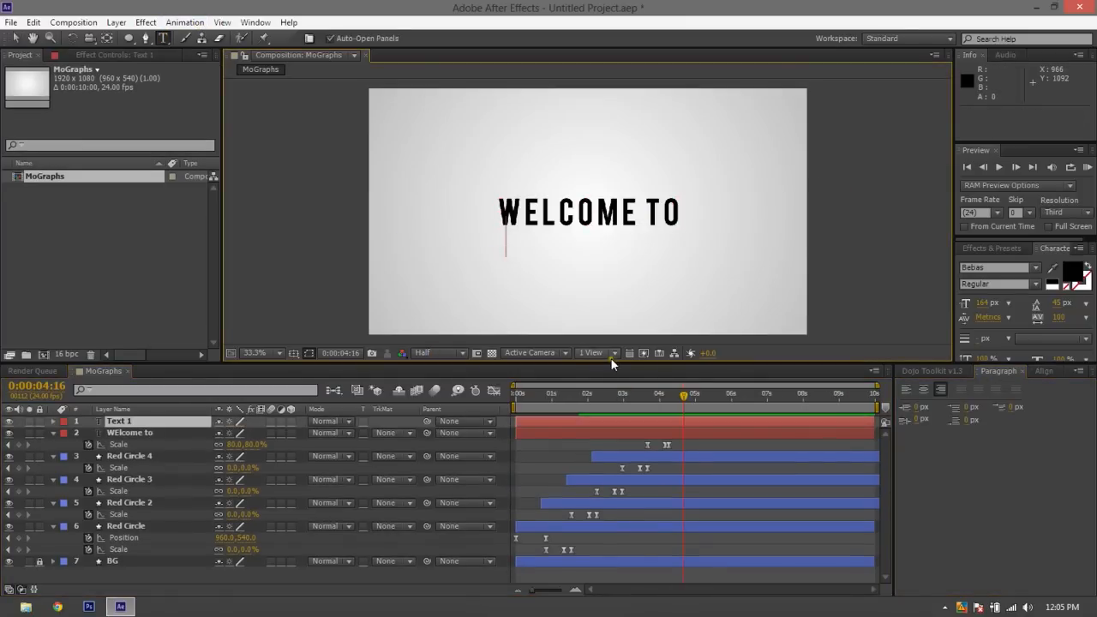
text(MOGRA)
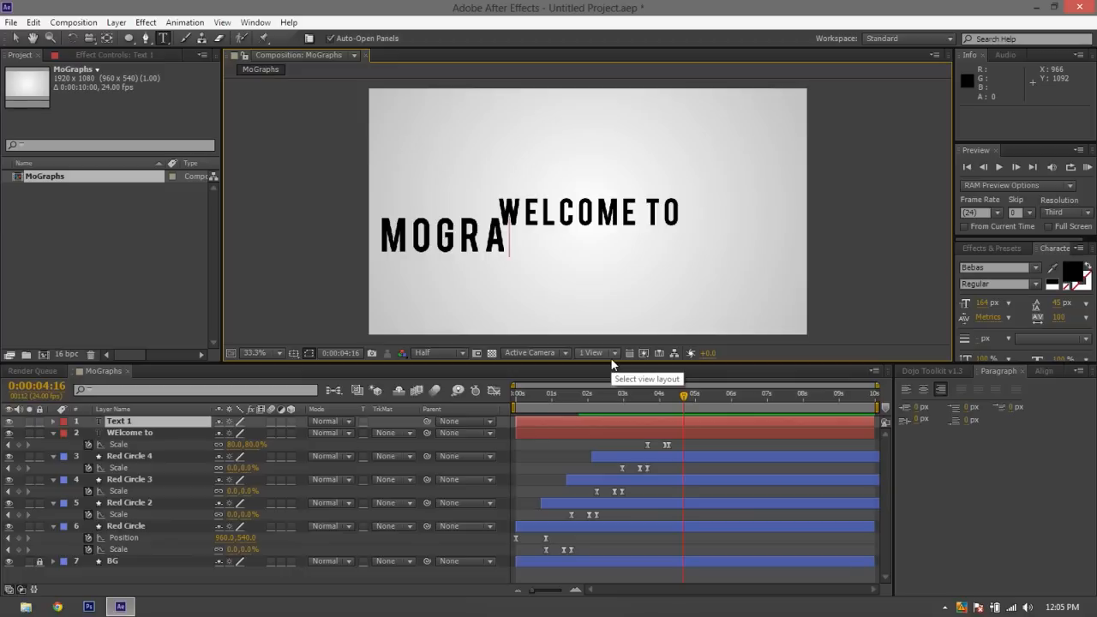
text(PHS)
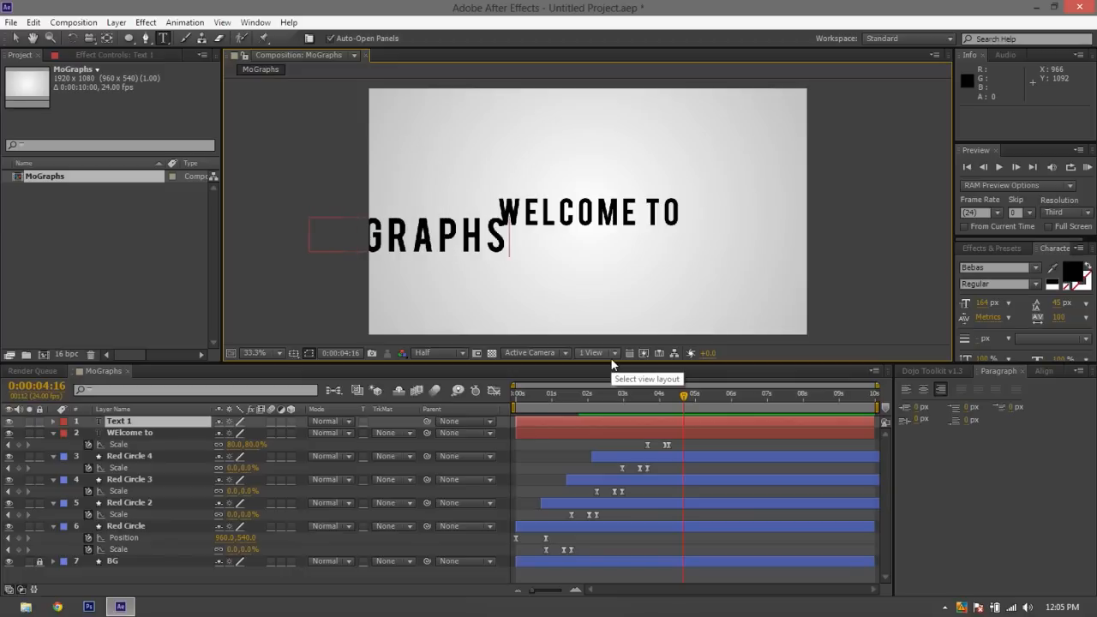
click(14, 37)
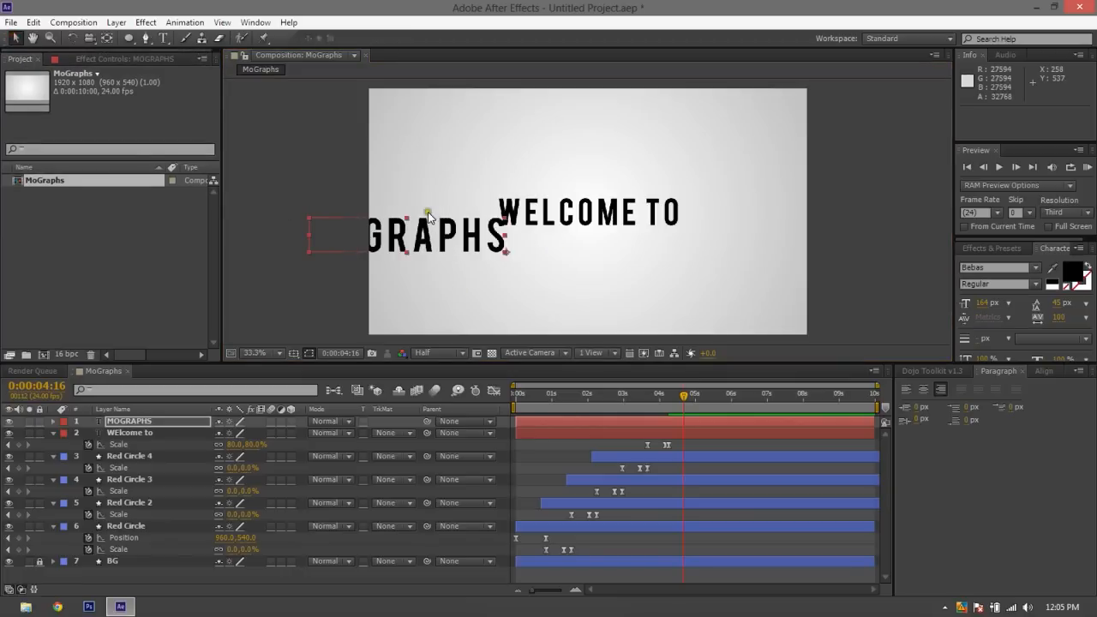
drag(450, 240, 635, 244)
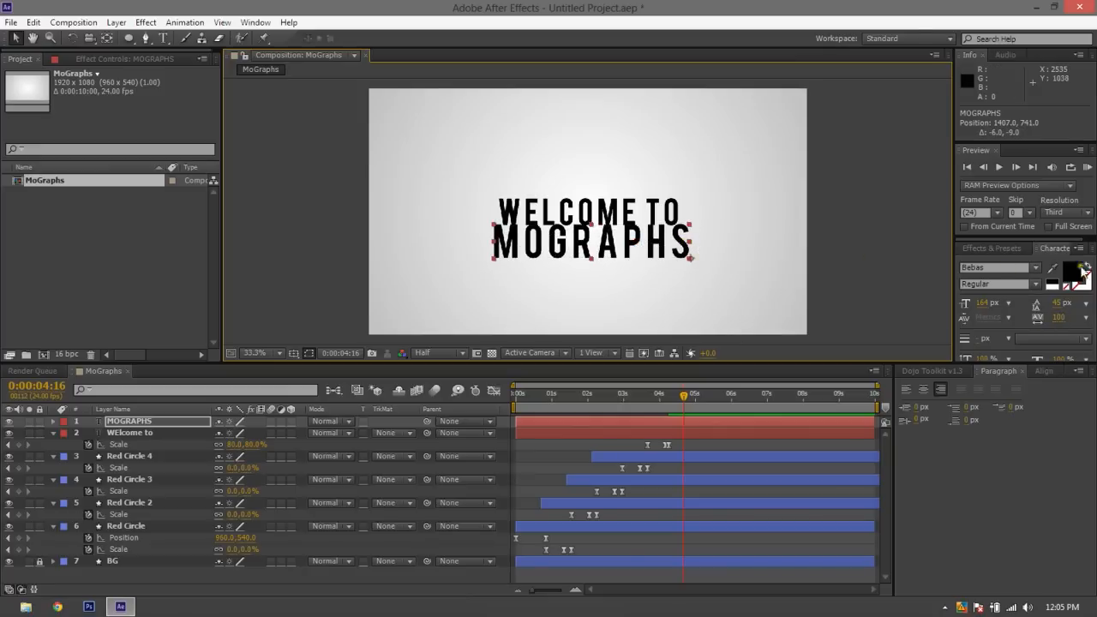
Make more room for the character settings and set the MOGRAPHS font size to 150 px
drag(1023, 142, 1011, 110)
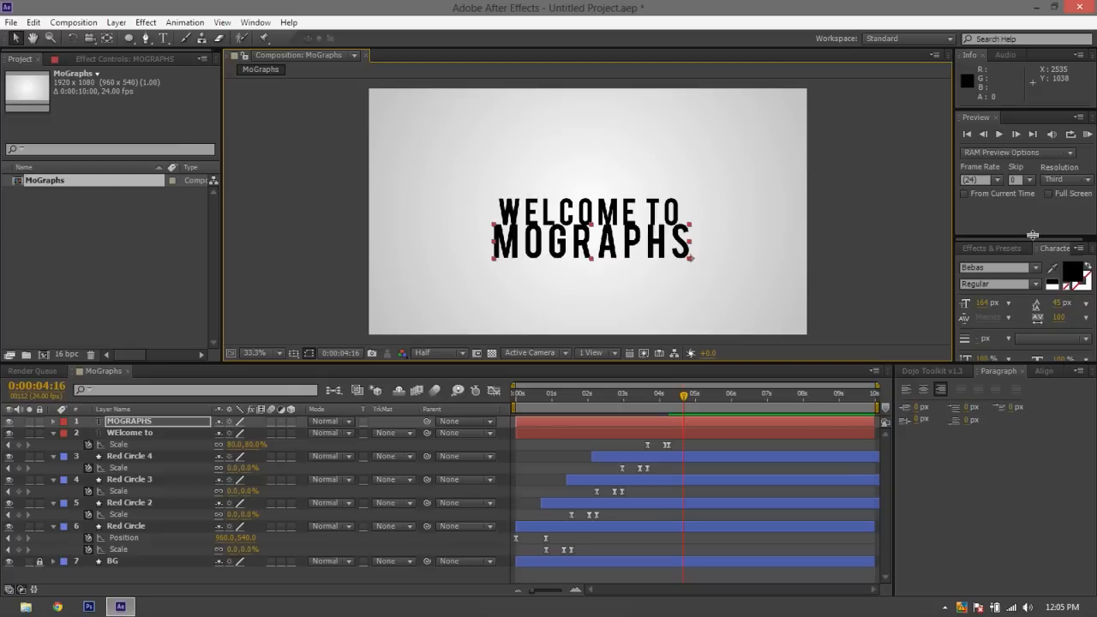
drag(1030, 236, 1030, 217)
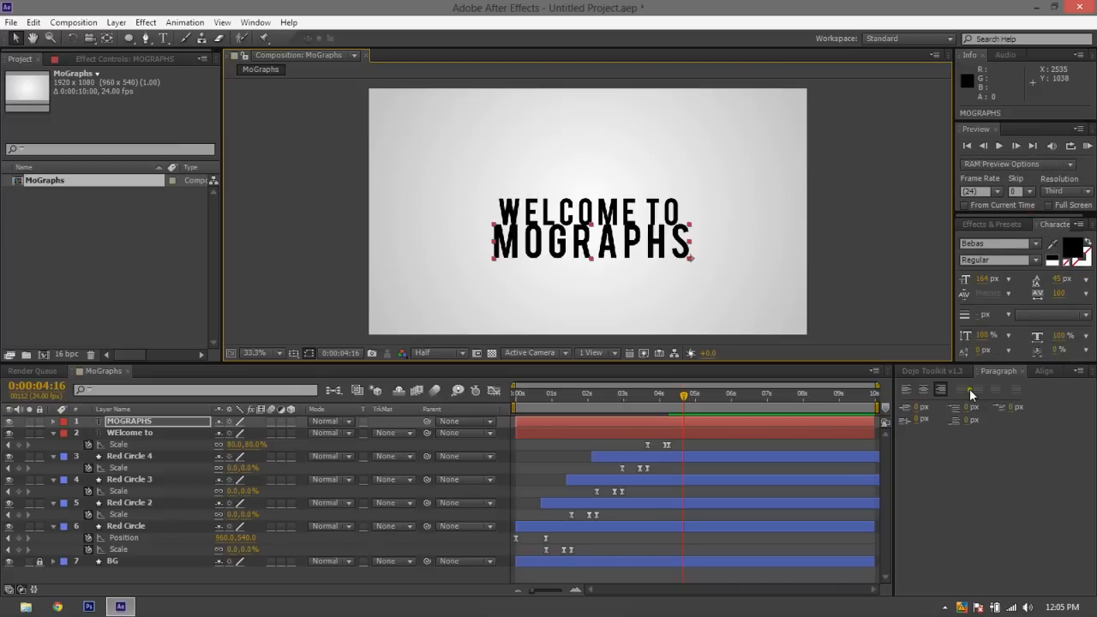
drag(981, 280, 981, 285)
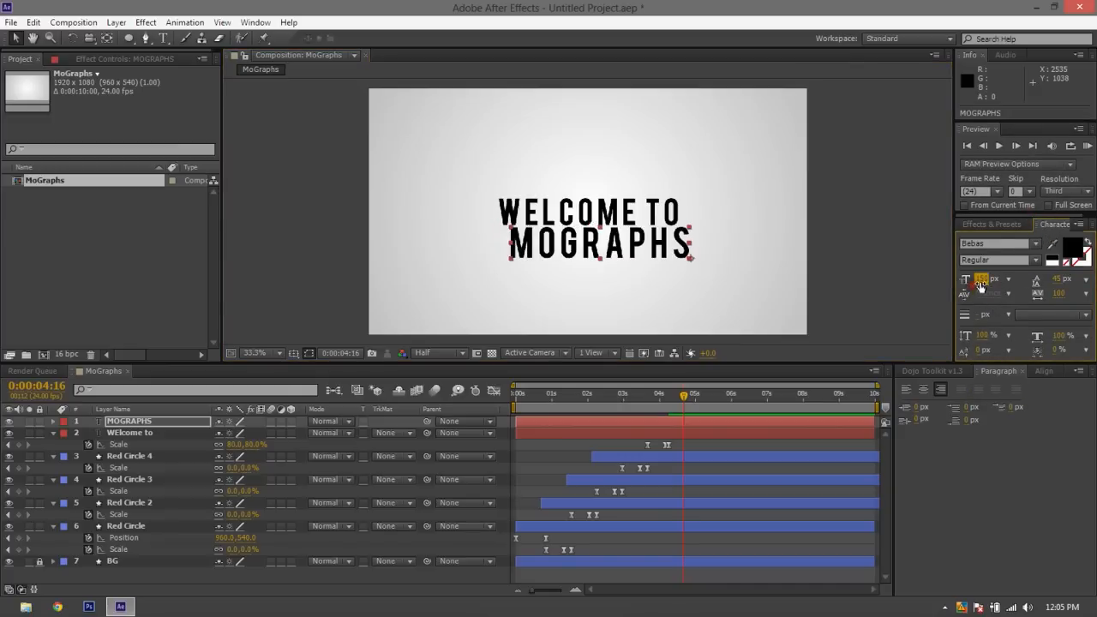
Move and nudge MOGRAPHS so its left and right edges line up with the WELCOME TO text above it
mouse_move(664, 246)
mouse_down()
mouse_move(652, 246)
mouse_move(781, 243)
mouse_move(536, 269)
mouse_move(554, 265)
mouse_move(485, 264)
mouse_move(787, 291)
mouse_move(692, 216)
mouse_move(668, 257)
mouse_move(638, 216)
mouse_move(591, 257)
mouse_move(629, 194)
mouse_move(642, 272)
mouse_move(655, 259)
mouse_move(643, 179)
mouse_move(818, 103)
mouse_move(743, 119)
mouse_move(626, 198)
mouse_move(832, 108)
mouse_move(712, 139)
mouse_move(686, 234)
mouse_move(791, 130)
mouse_move(788, 90)
mouse_move(781, 171)
mouse_move(693, 213)
mouse_move(642, 275)
mouse_move(597, 240)
mouse_move(656, 245)
mouse_up()
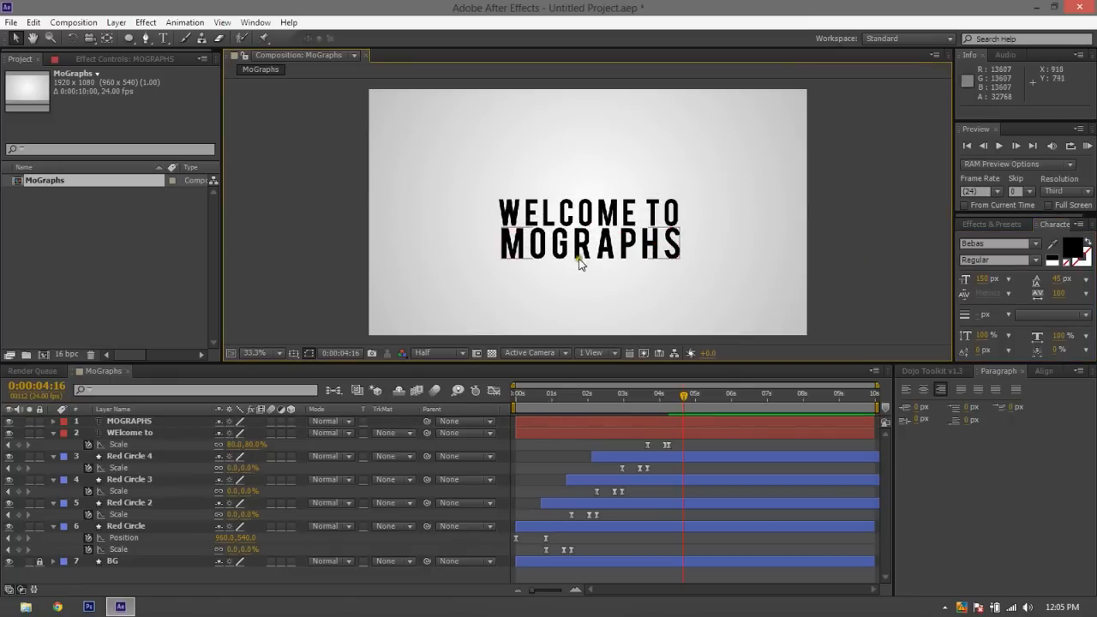
key(Left)
key(Left)
key(Left)
key(Left)
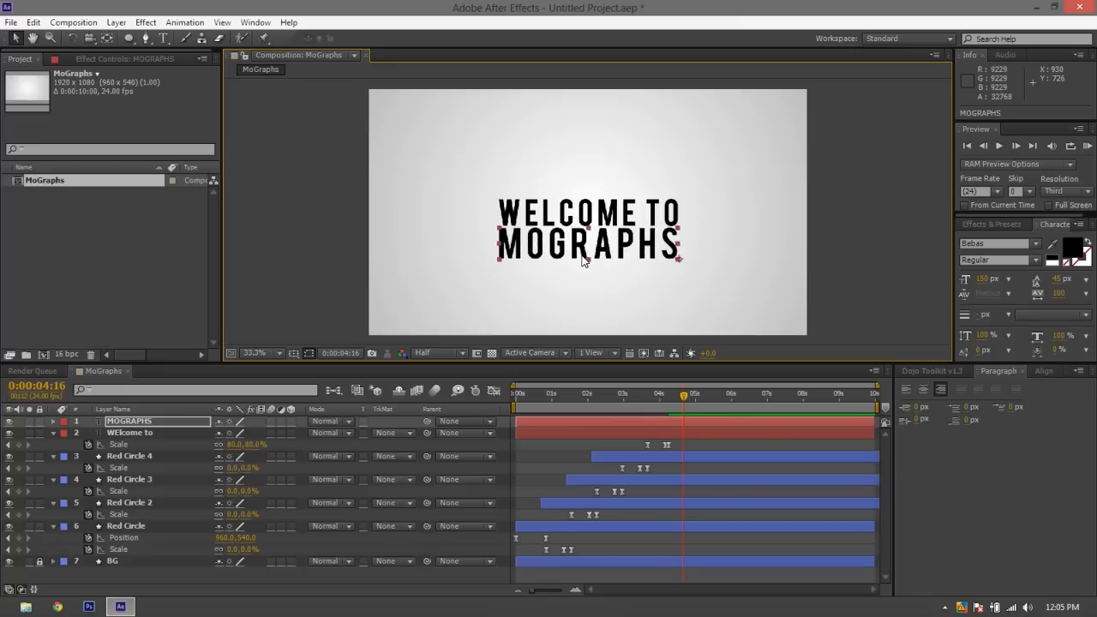
key(Right)
right_click(875, 200)
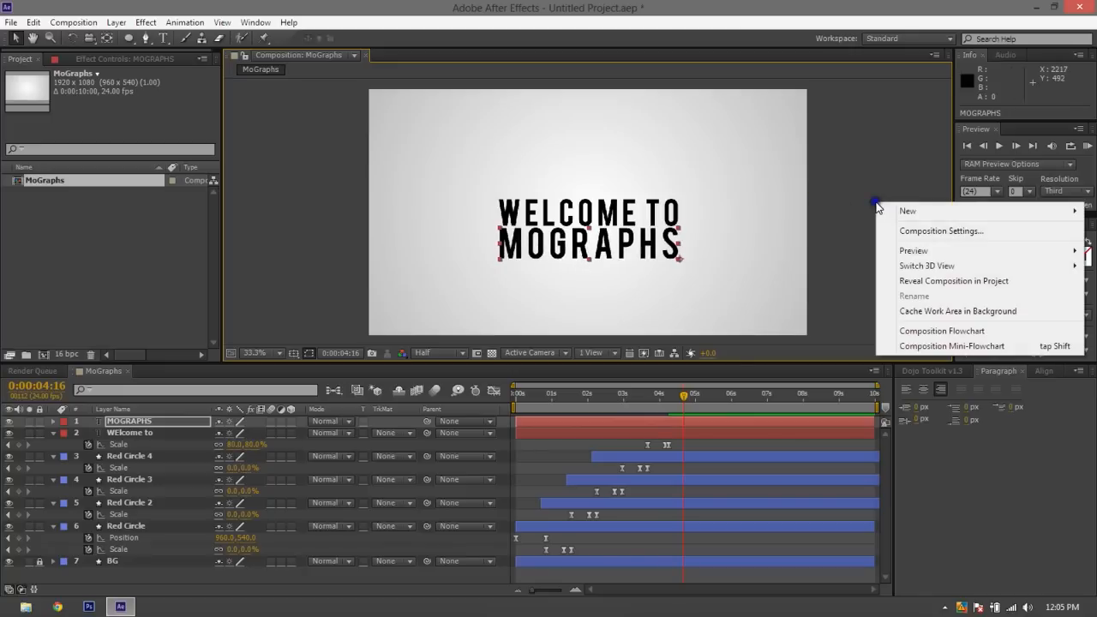
click(841, 179)
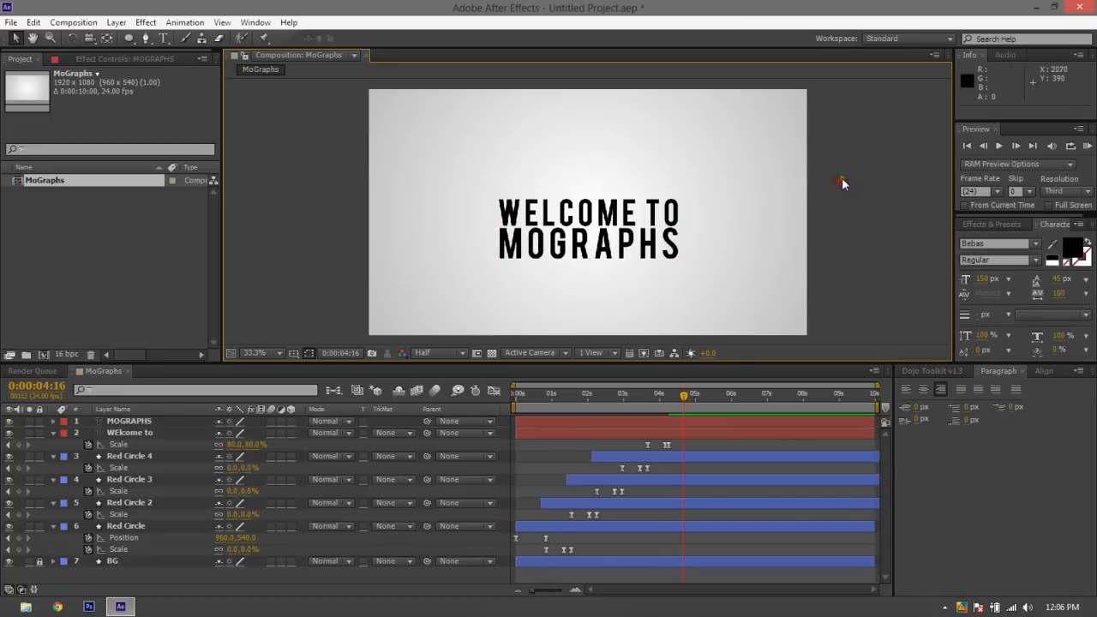
Check which font styles are available for the MOGRAPHS text, keeping Regular
click(620, 238)
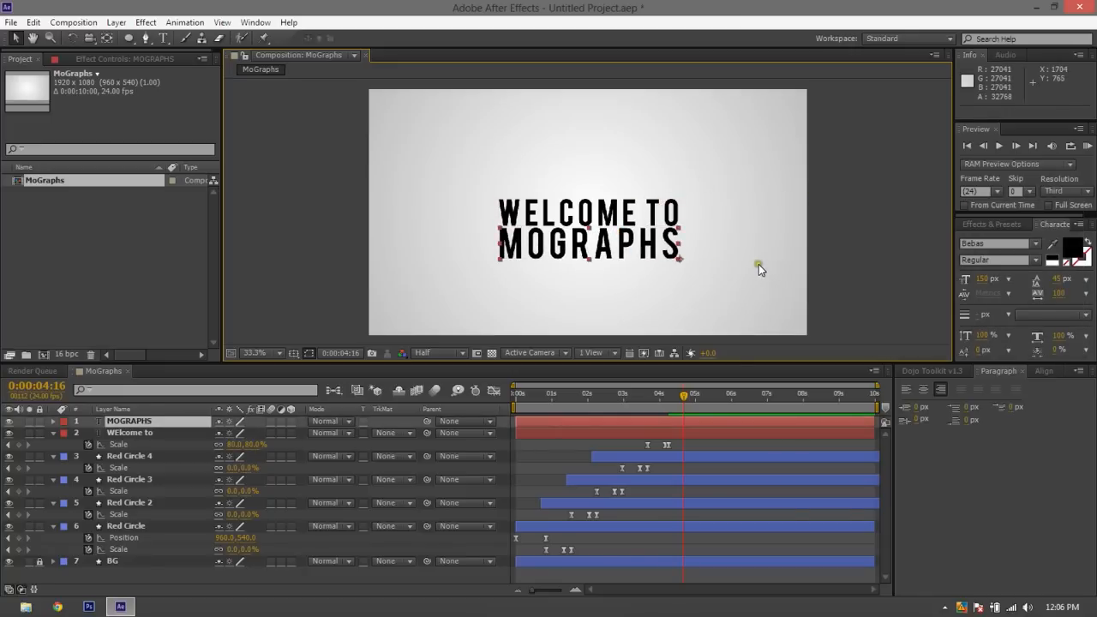
click(999, 259)
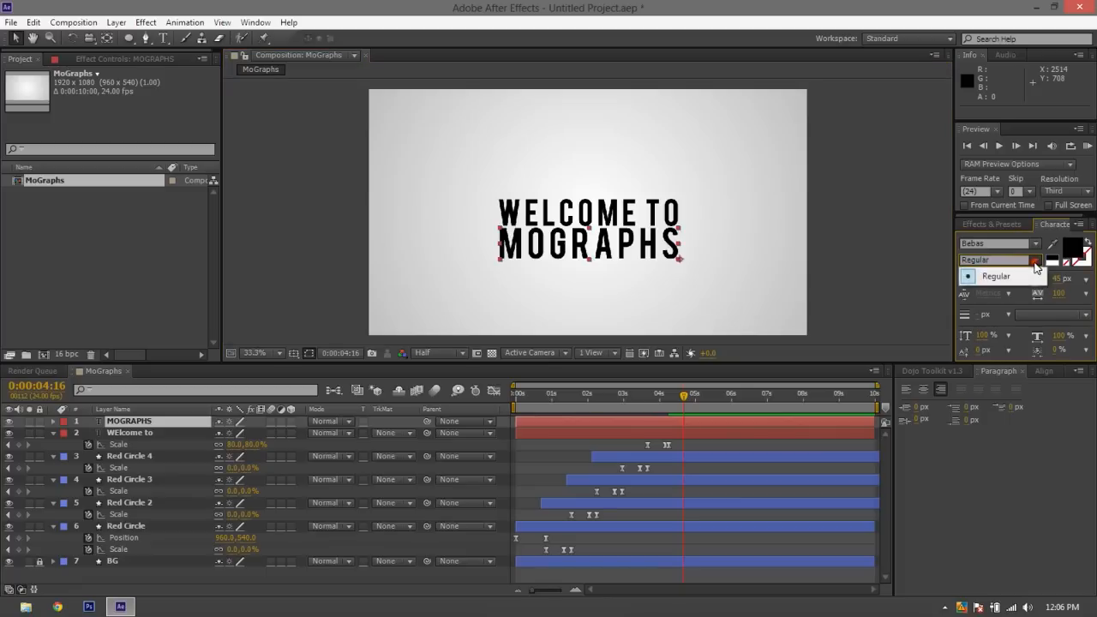
click(986, 274)
click(771, 211)
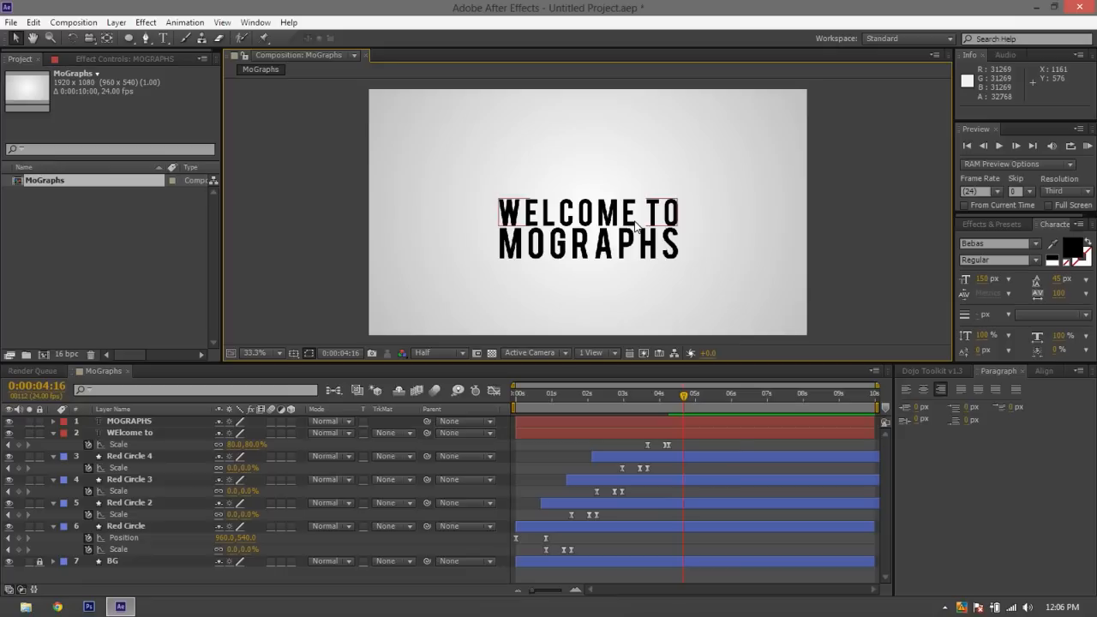
Show the Title/Action Safe guides and hide the MOGRAPHS layer
click(635, 224)
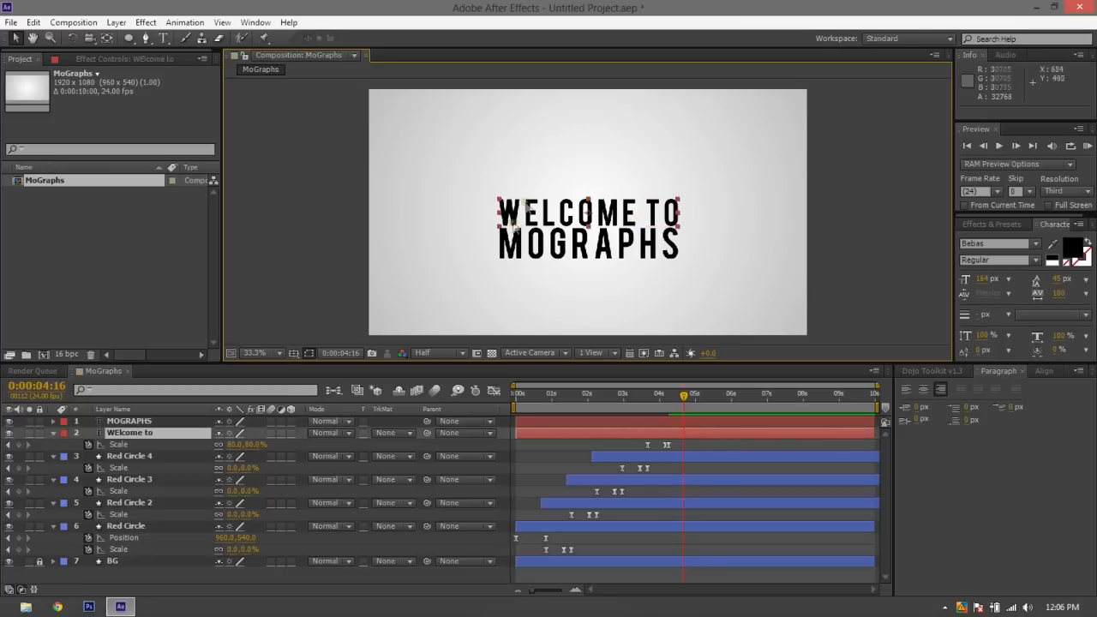
click(293, 353)
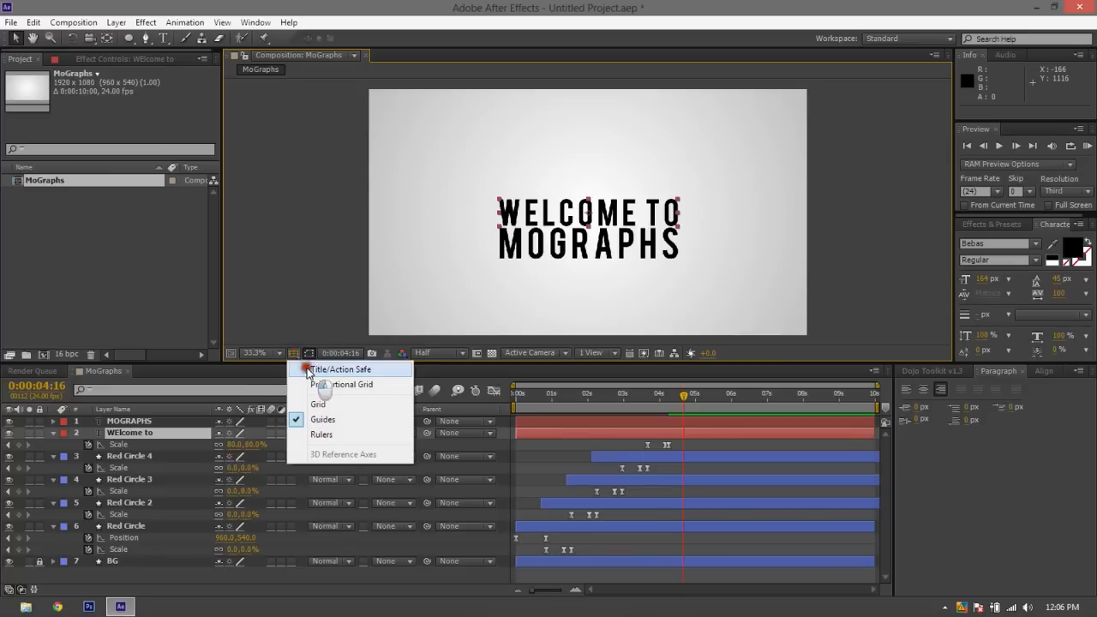
click(310, 367)
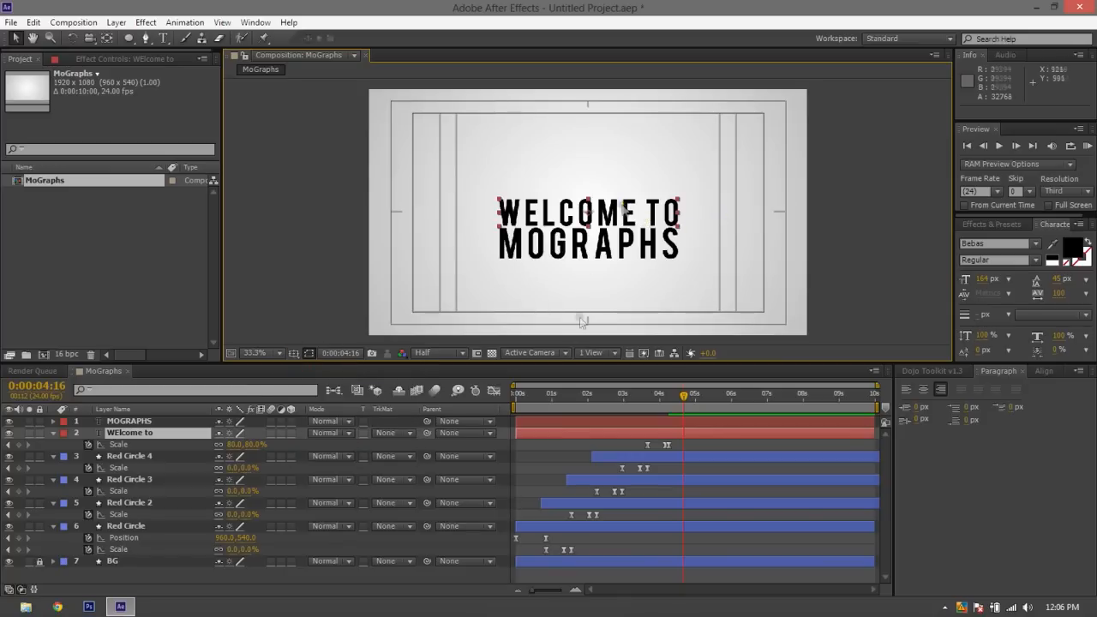
click(9, 421)
Preview the last circle and the WELCOME TO title's pop from 0:00:03:12
click(641, 401)
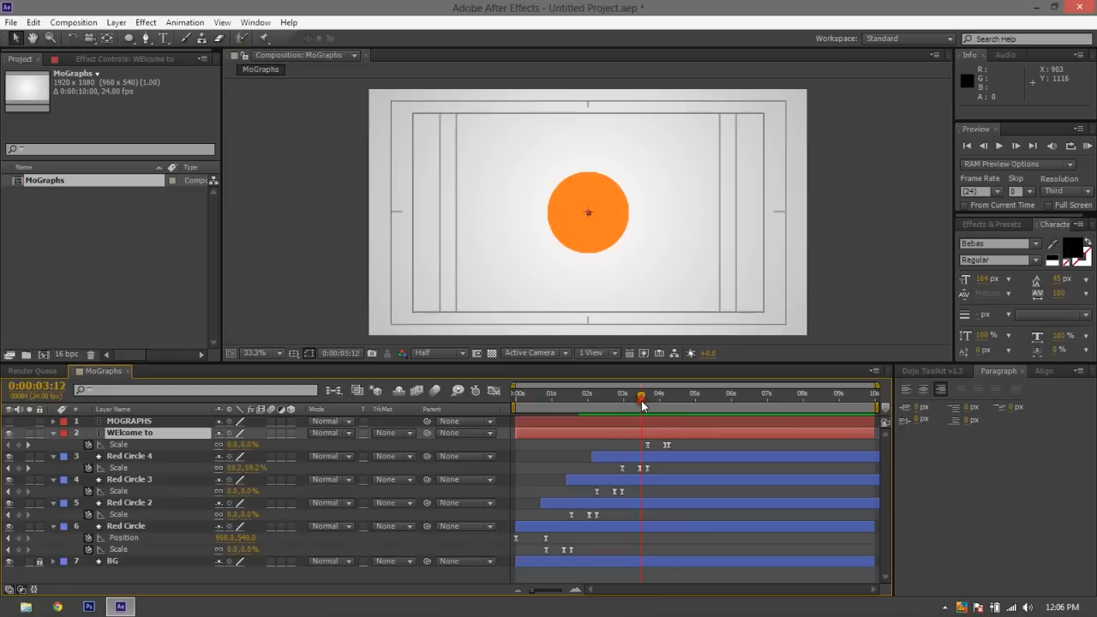
key(space)
key(space)
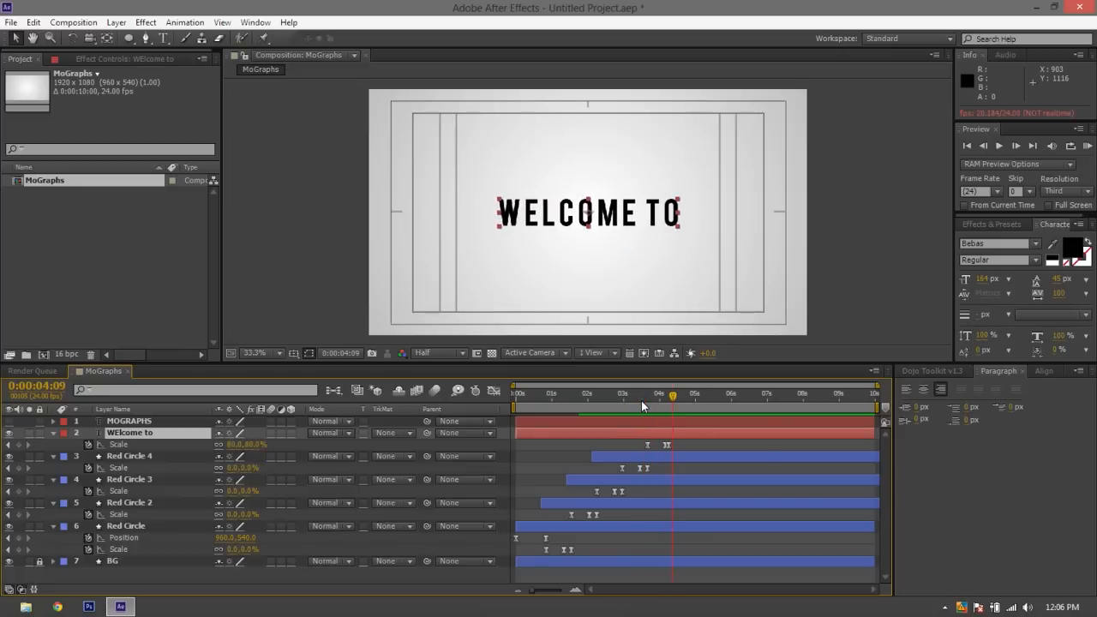
Reveal Position alongside Scale on the WELCOME TO layer and set its first Position keyframe at 0:00:04:06
drag(673, 400, 682, 404)
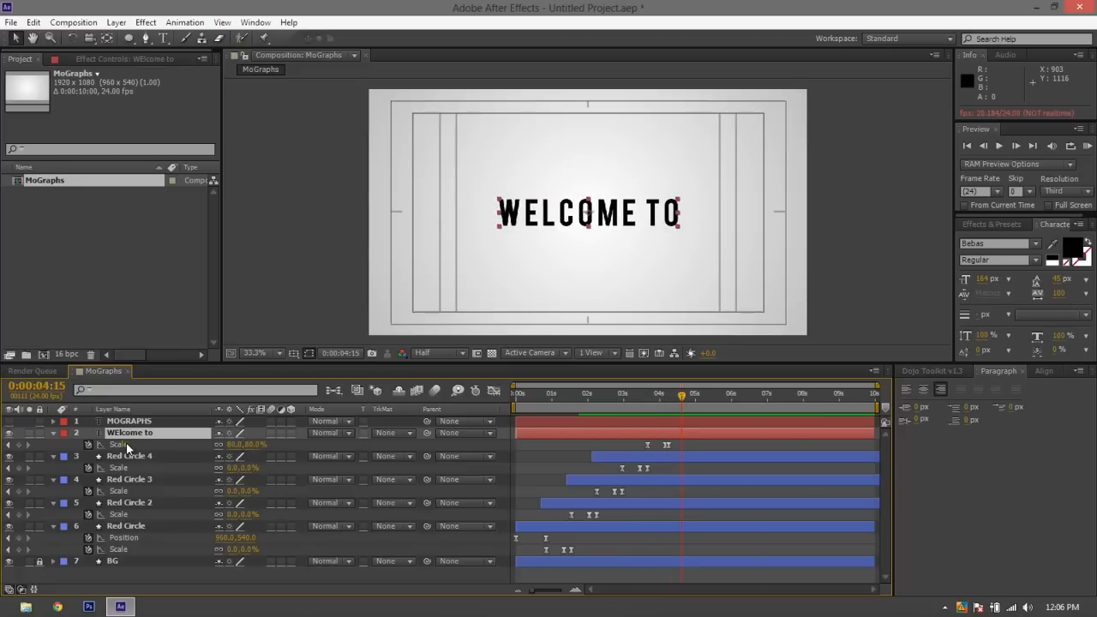
key(p)
key(shift+s)
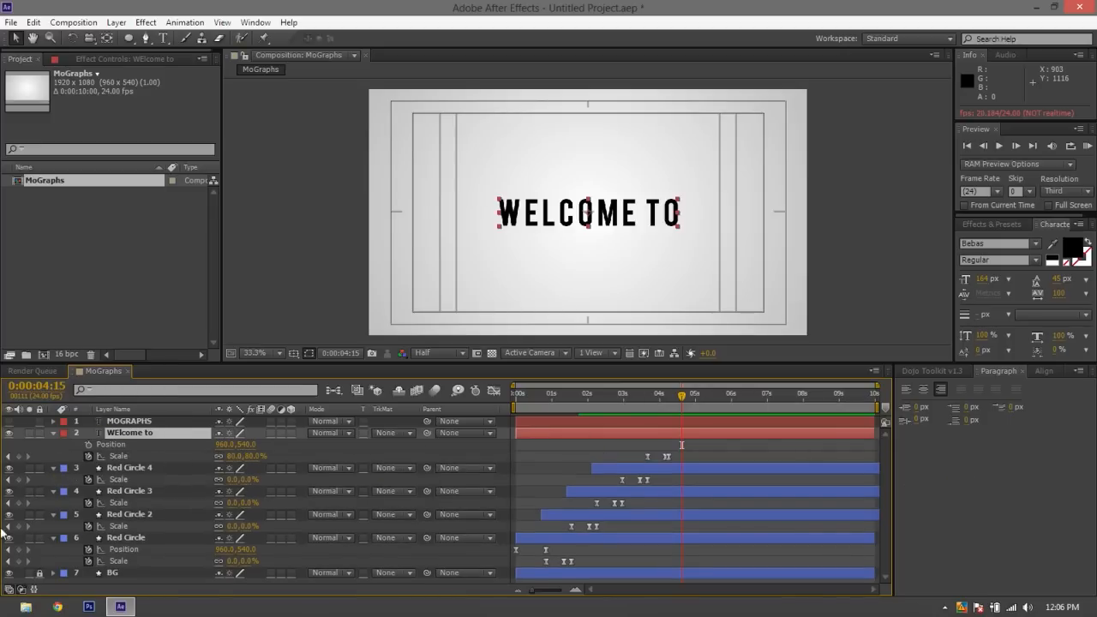
drag(680, 406, 666, 399)
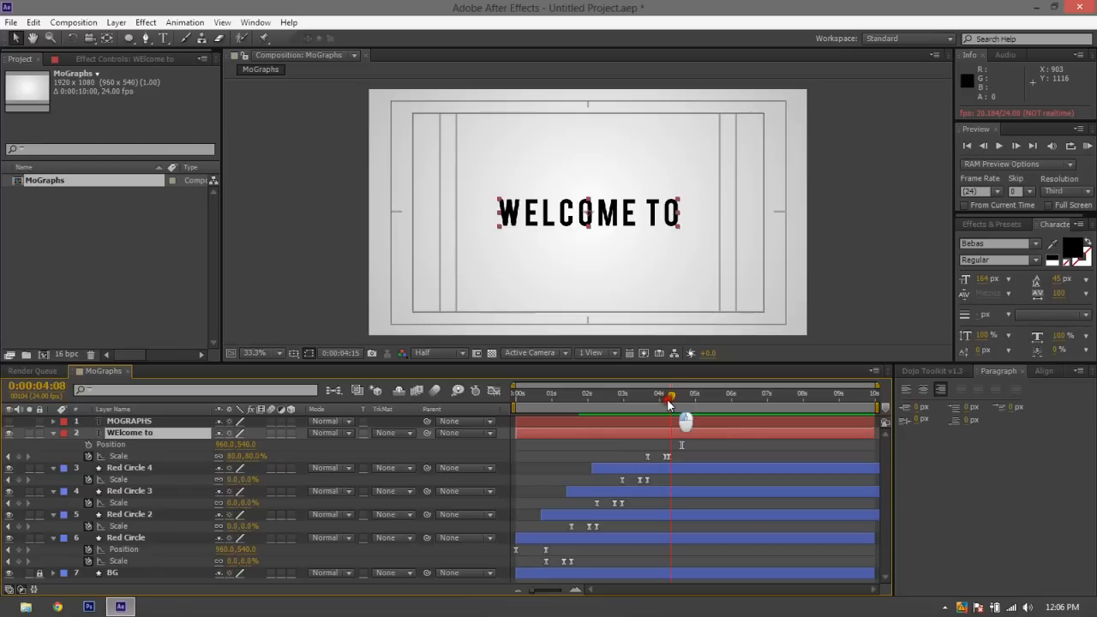
click(86, 447)
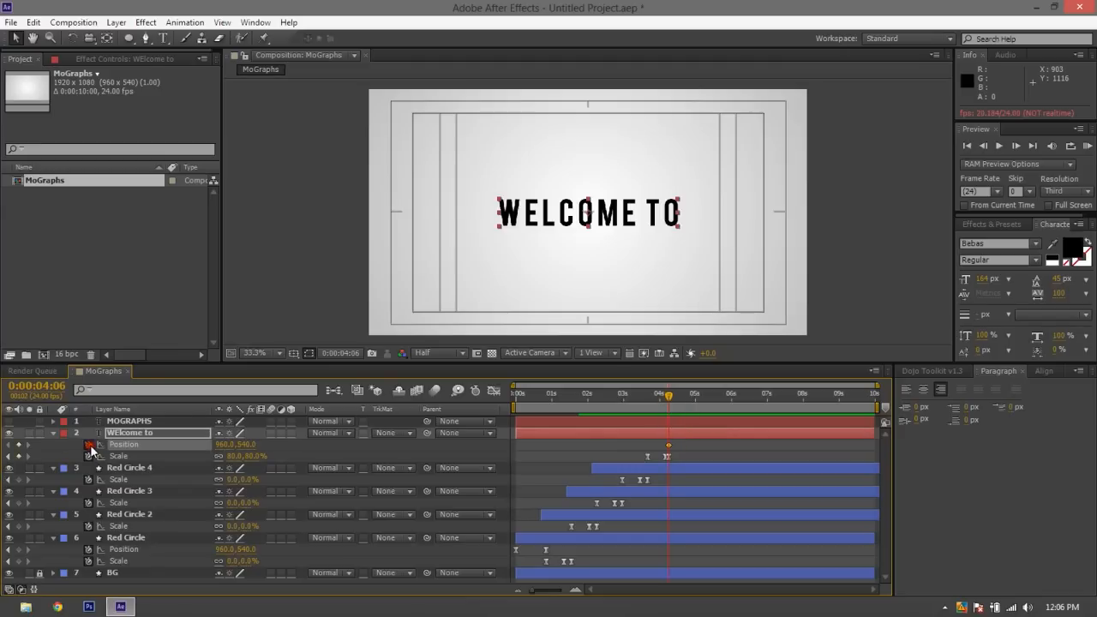
Add unchanged WELCOME TO Position keyframes at 0:00:04:16 and 0:00:05:02
click(683, 397)
click(18, 445)
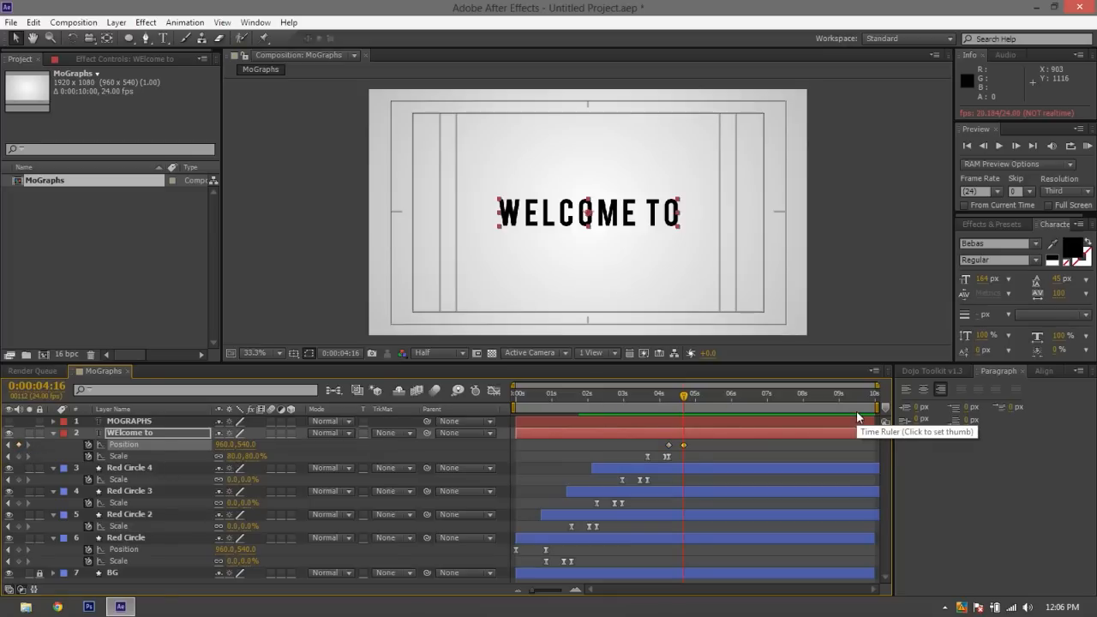
key(shift+Page_Down)
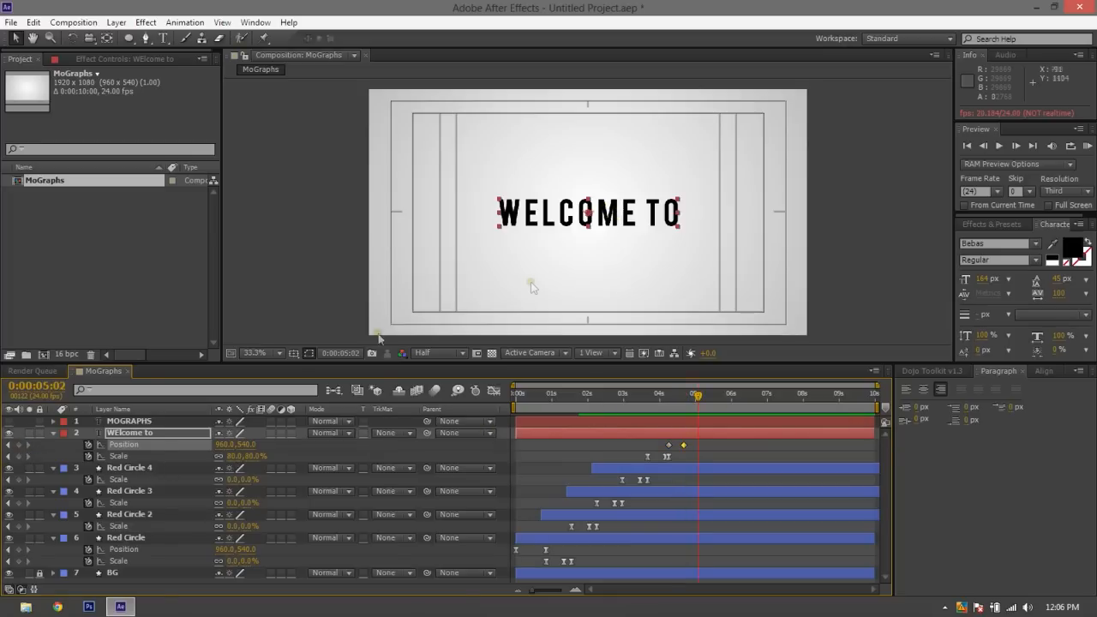
click(18, 445)
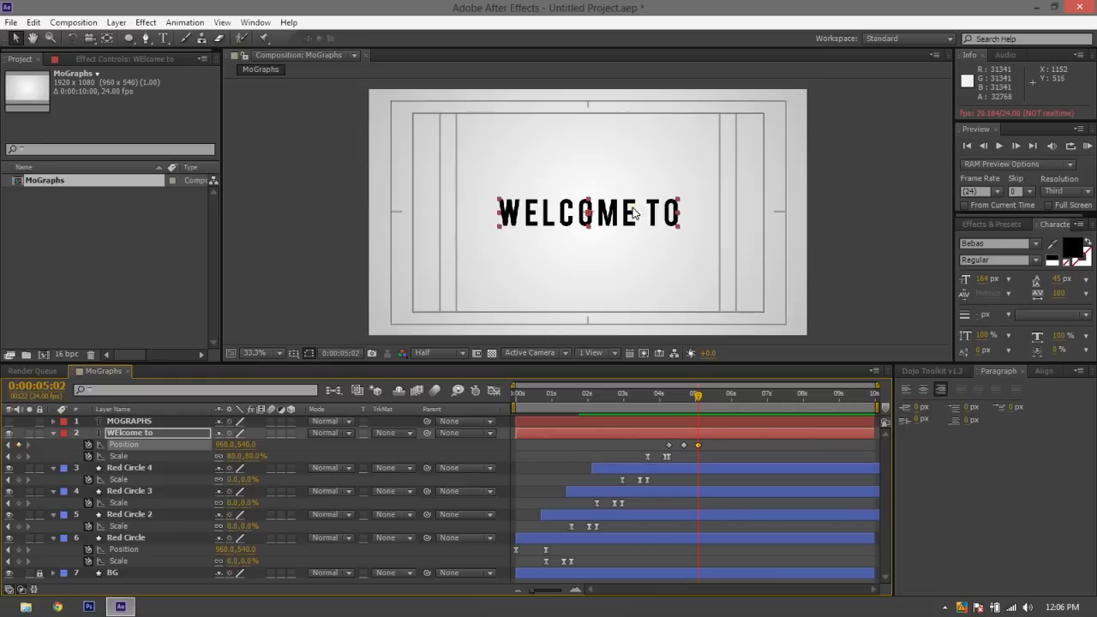
Raise the WELCOME TO title to Position 960, 474 at 0:00:05:02 and preview the motion
mouse_move(634, 212)
mouse_down()
mouse_move(649, 225)
mouse_move(622, 211)
mouse_move(628, 192)
mouse_up()
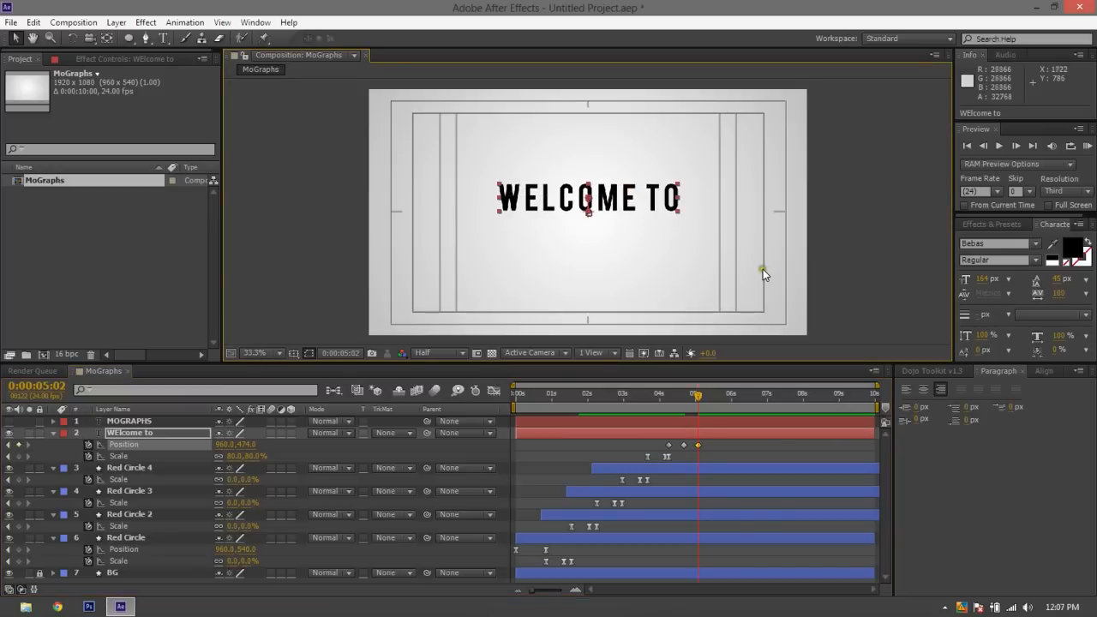
click(615, 233)
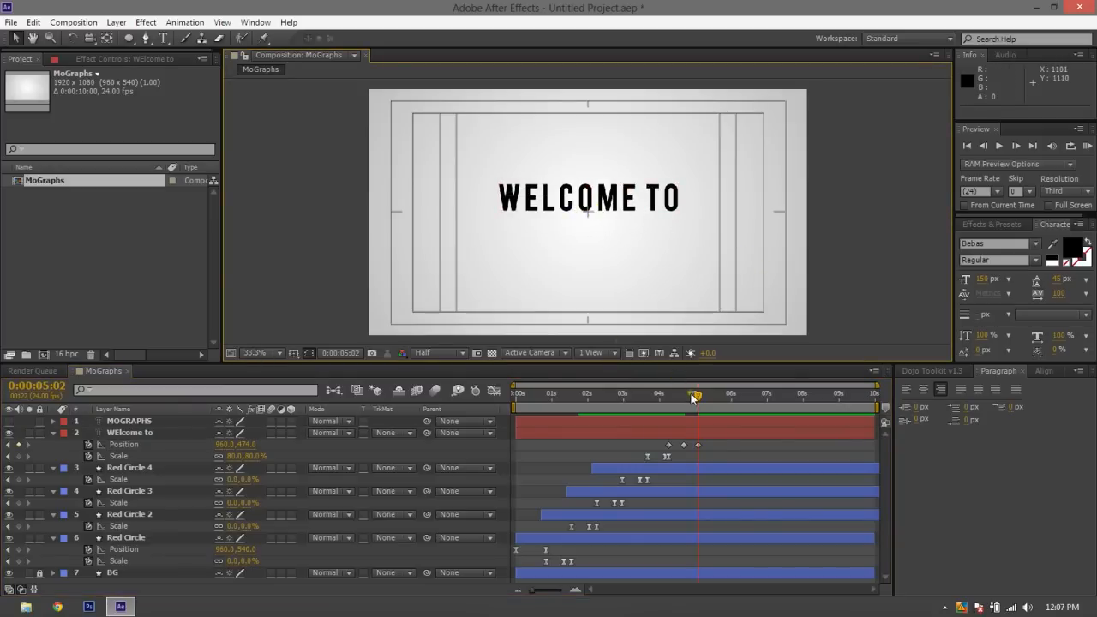
drag(655, 399, 667, 401)
key(space)
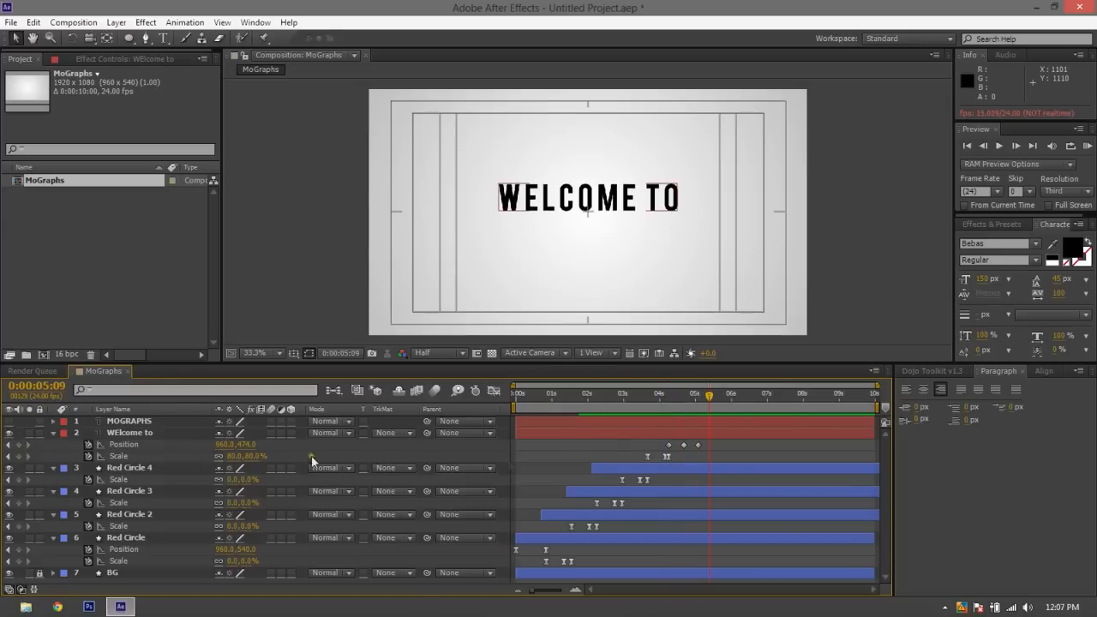
Check the WELCOME TO title at 0:00:04:19 and undo its upward move at 0:00:05:02
click(683, 402)
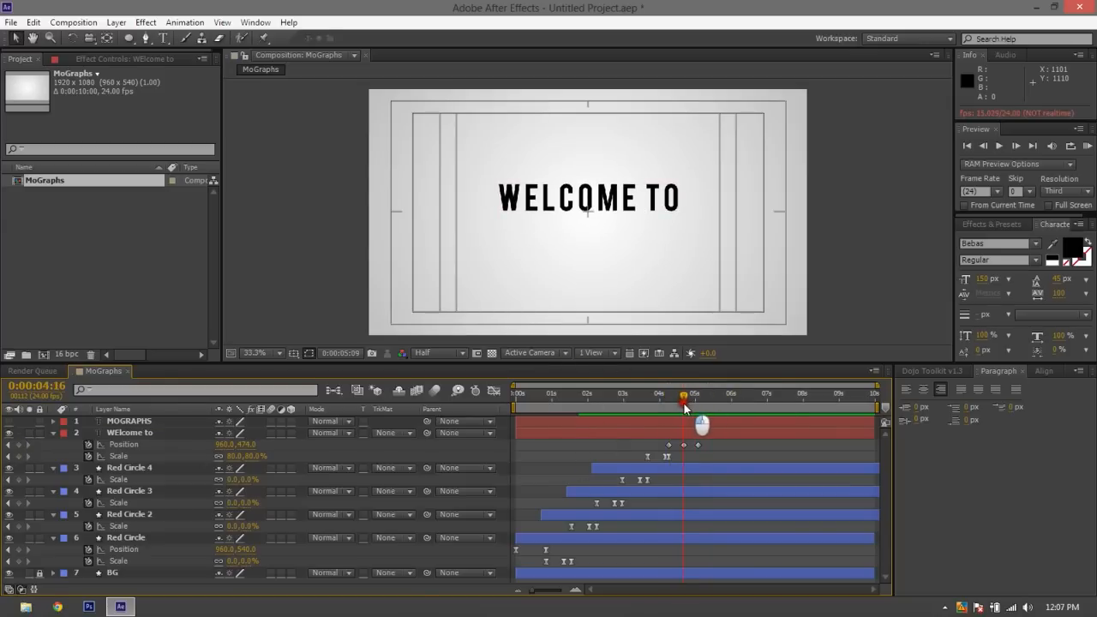
drag(686, 409, 688, 404)
click(583, 205)
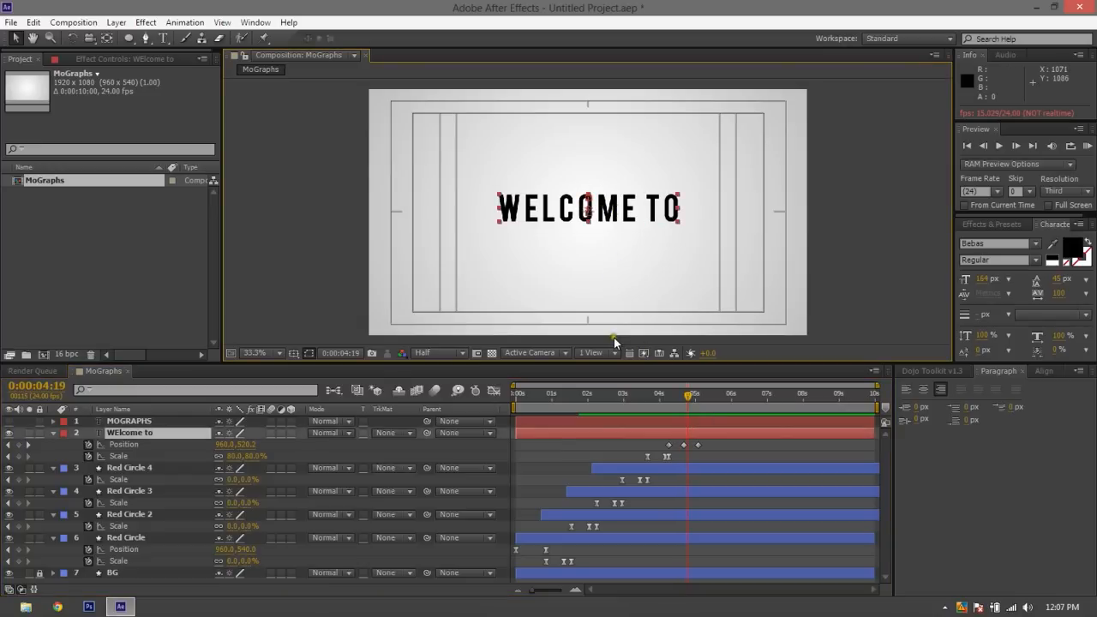
key(ctrl+z)
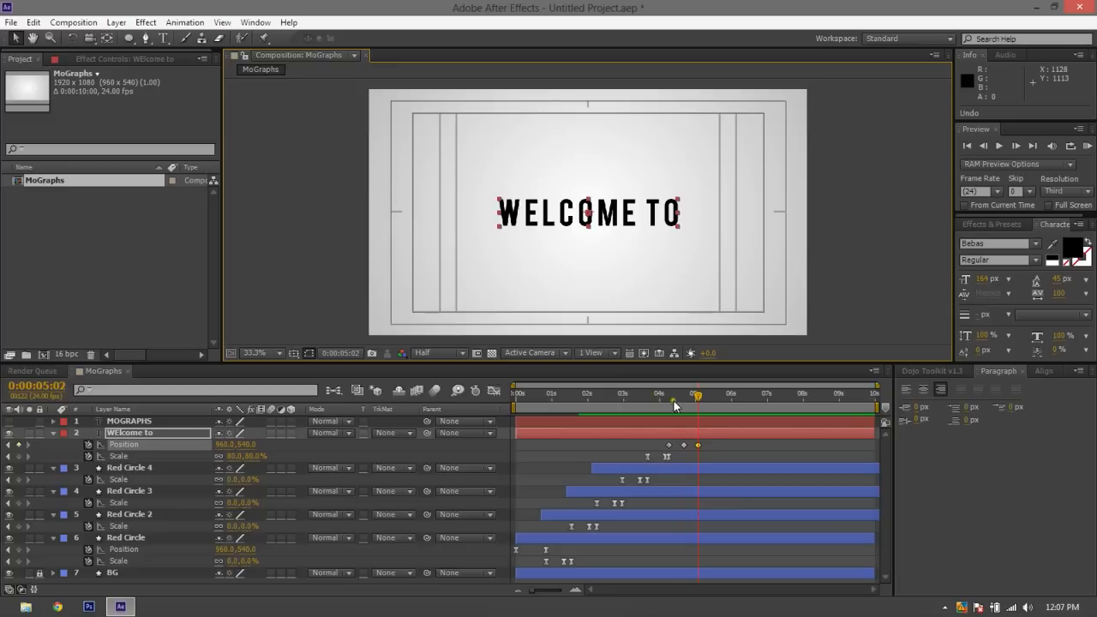
Raise the WELCOME TO title to Position 960, 465 at 0:00:05:02
drag(683, 398, 695, 401)
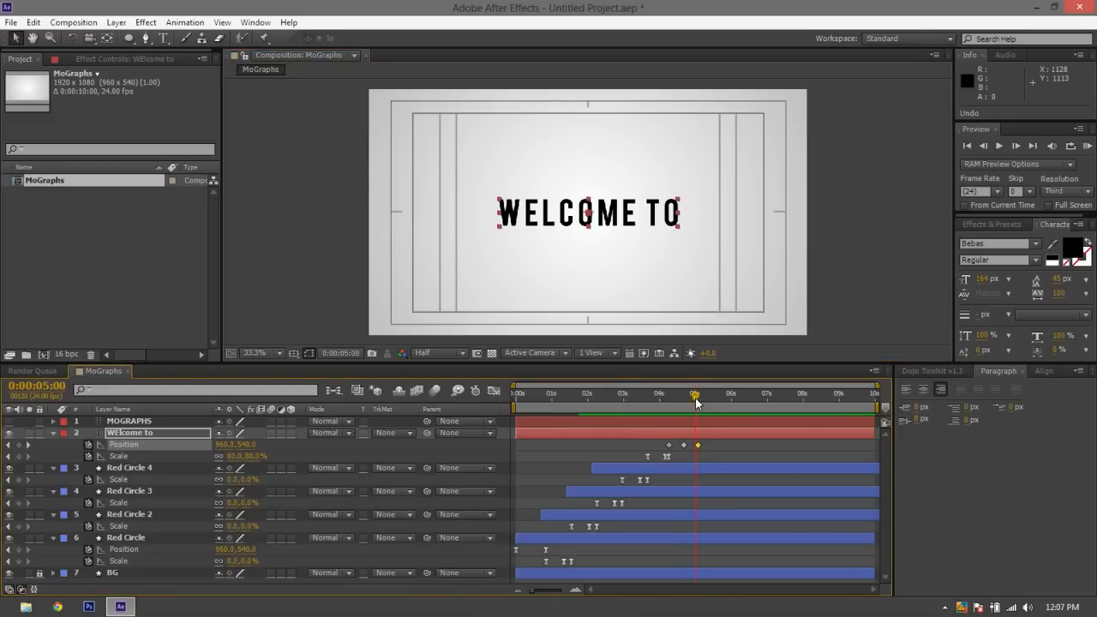
drag(695, 398, 697, 401)
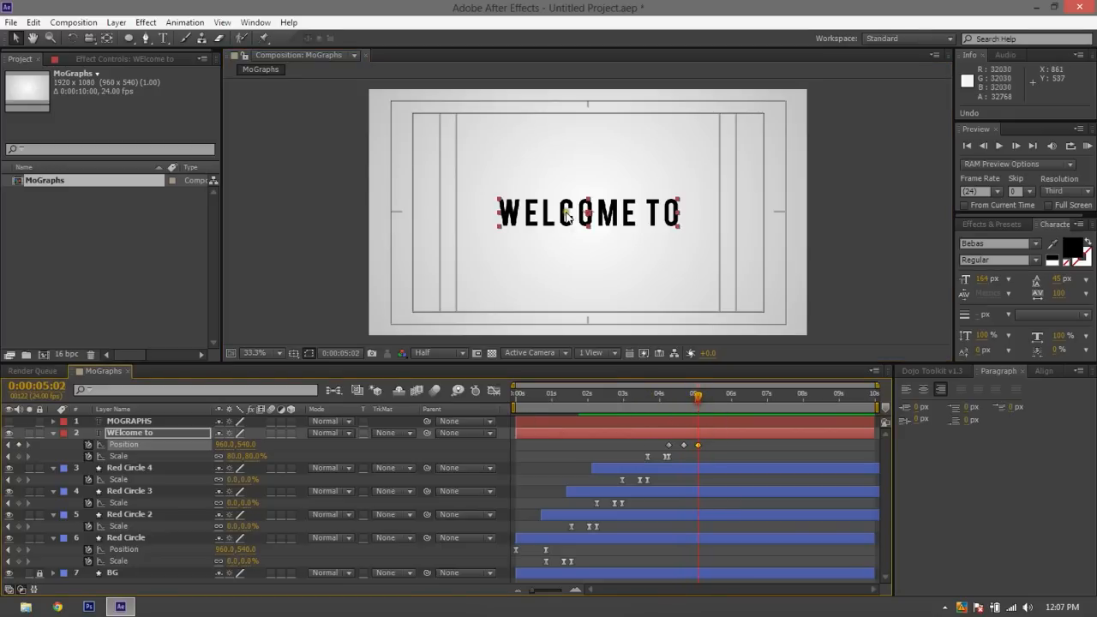
drag(616, 213, 613, 195)
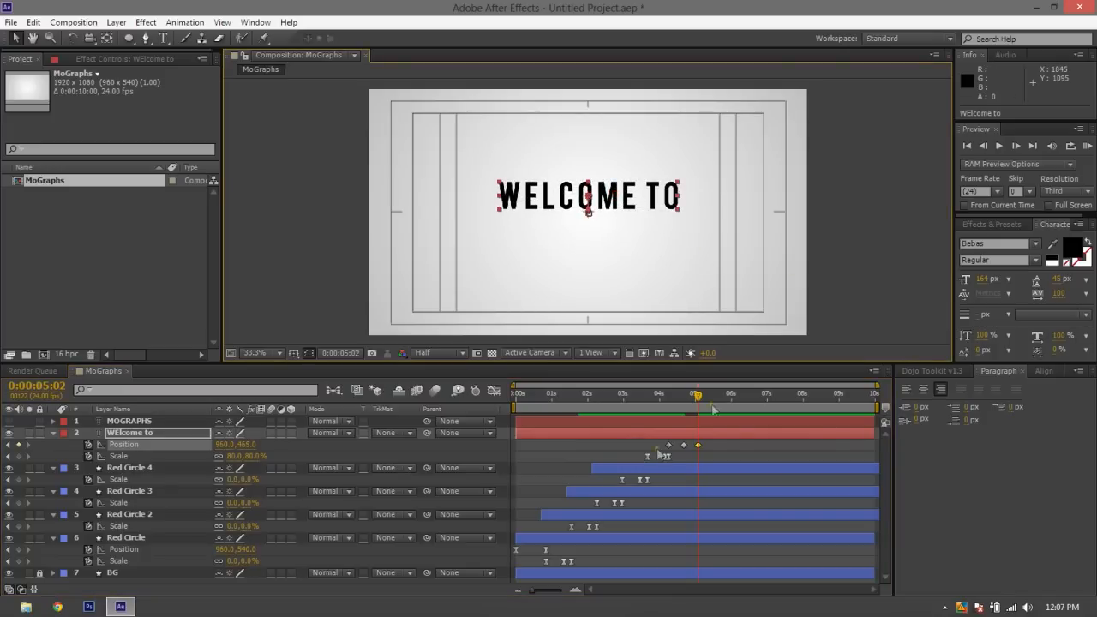
Lower the WELCOME TO title to Position 960, 567 at 0:00:04:14
drag(696, 400, 681, 404)
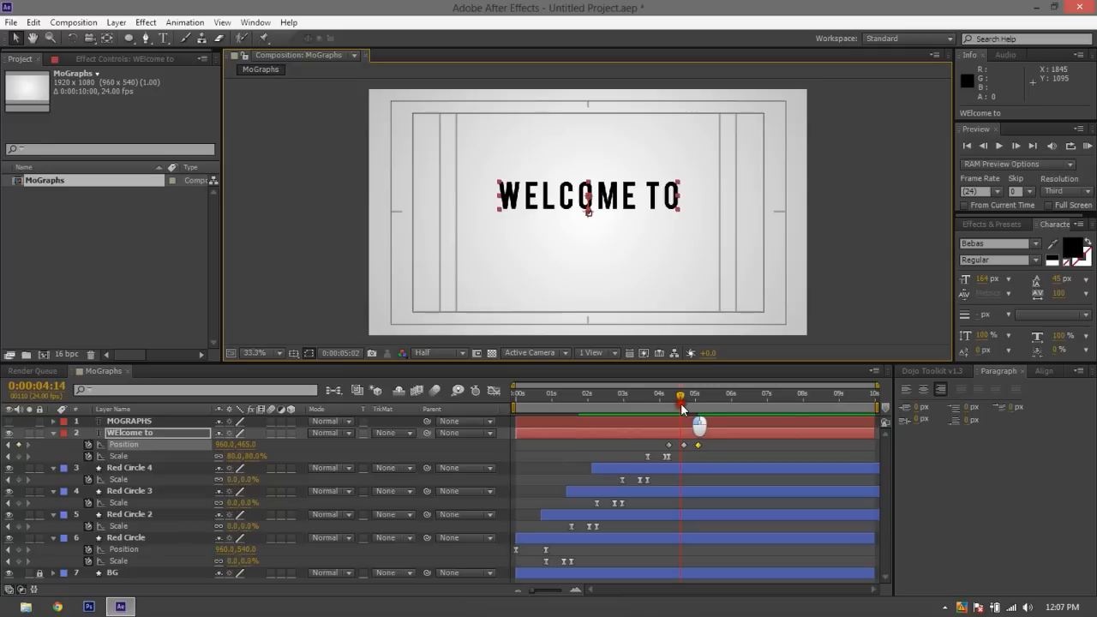
drag(614, 219, 613, 225)
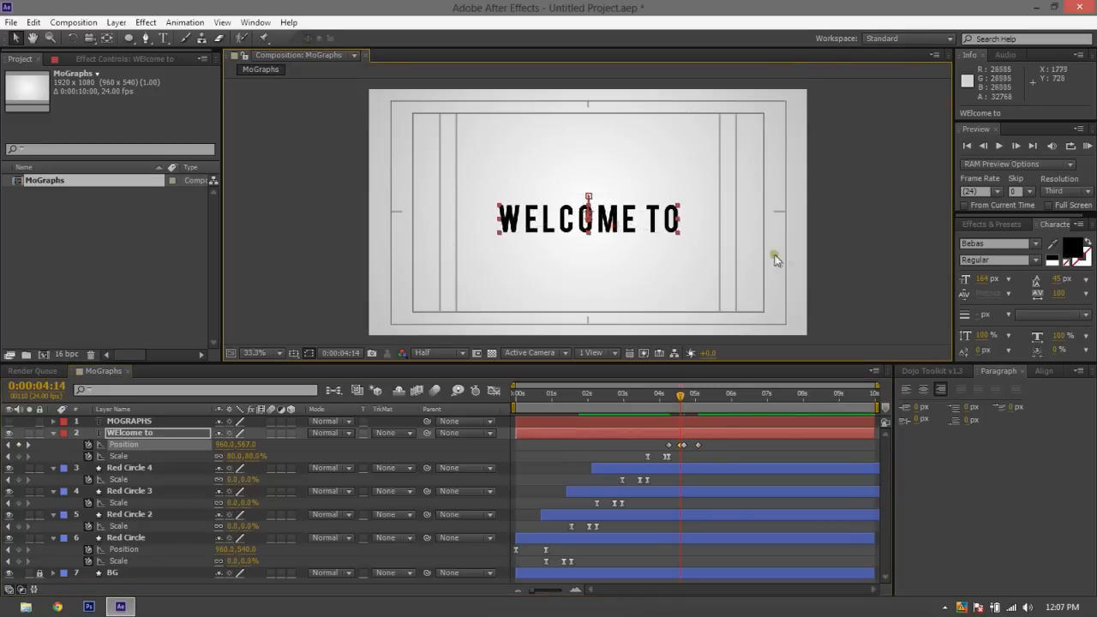
click(827, 267)
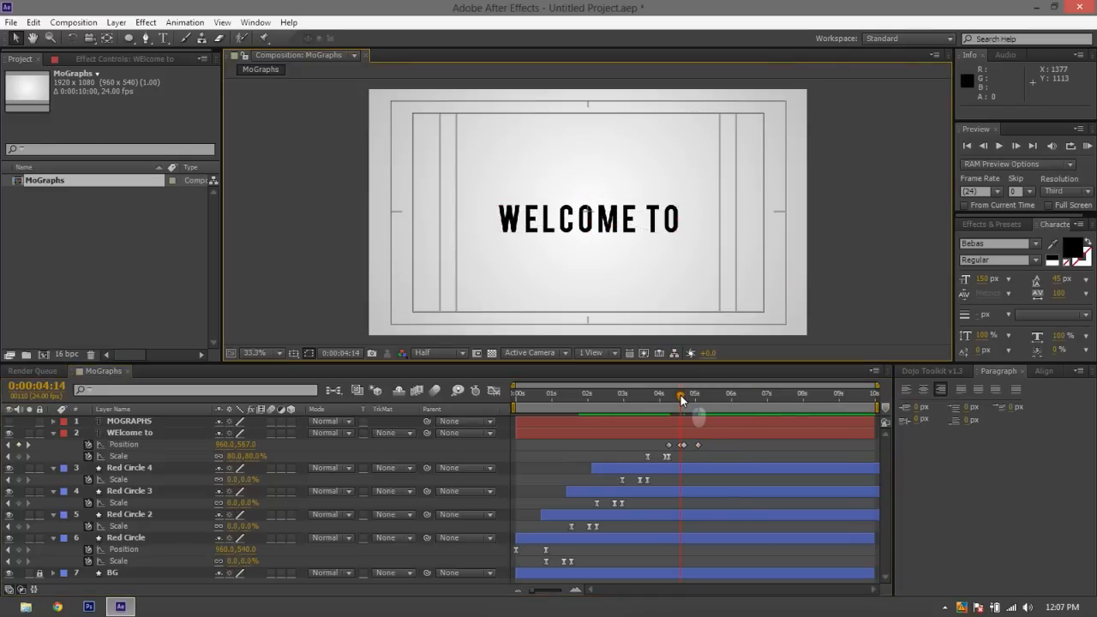
Move the WELCOME TO layer's lowered Position keyframe to 0:00:04:19 and preview the motion
drag(680, 395, 680, 395)
click(681, 446)
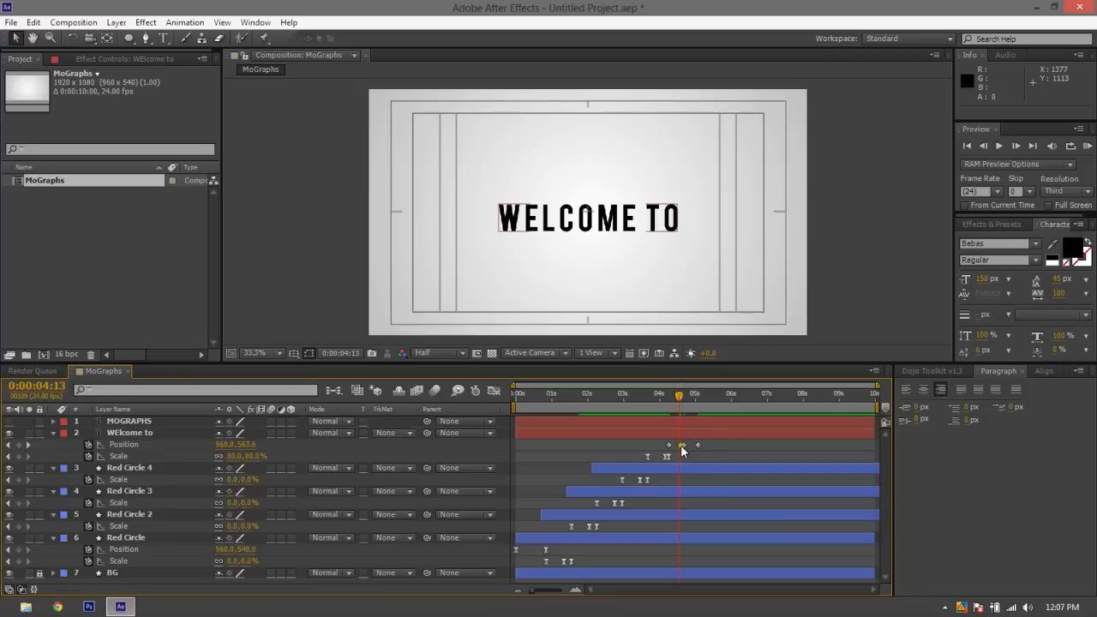
click(680, 445)
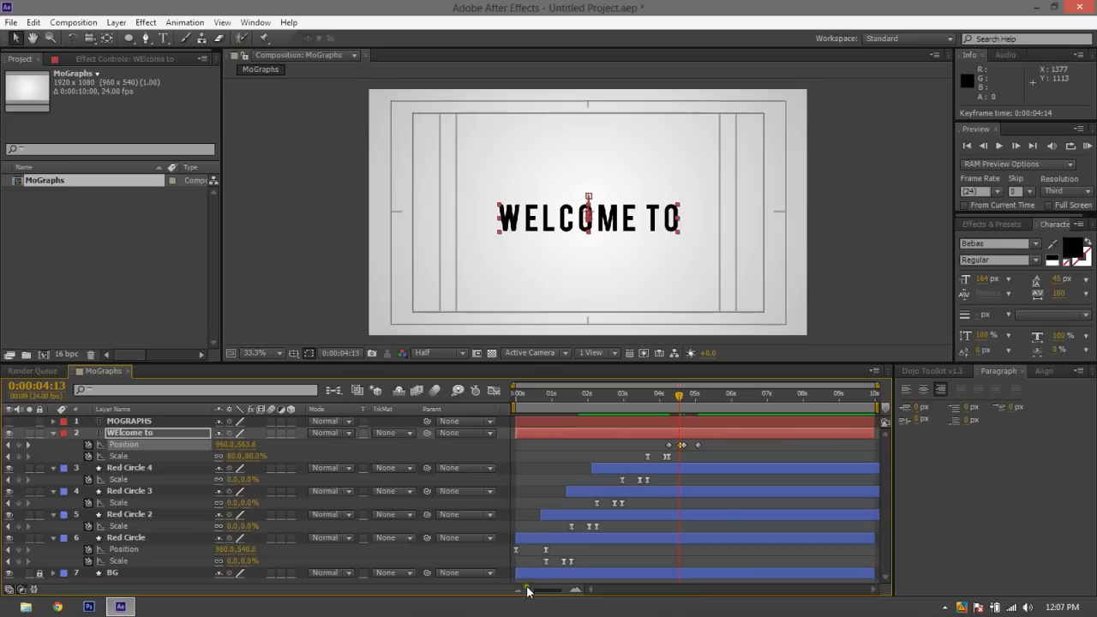
drag(531, 590, 556, 589)
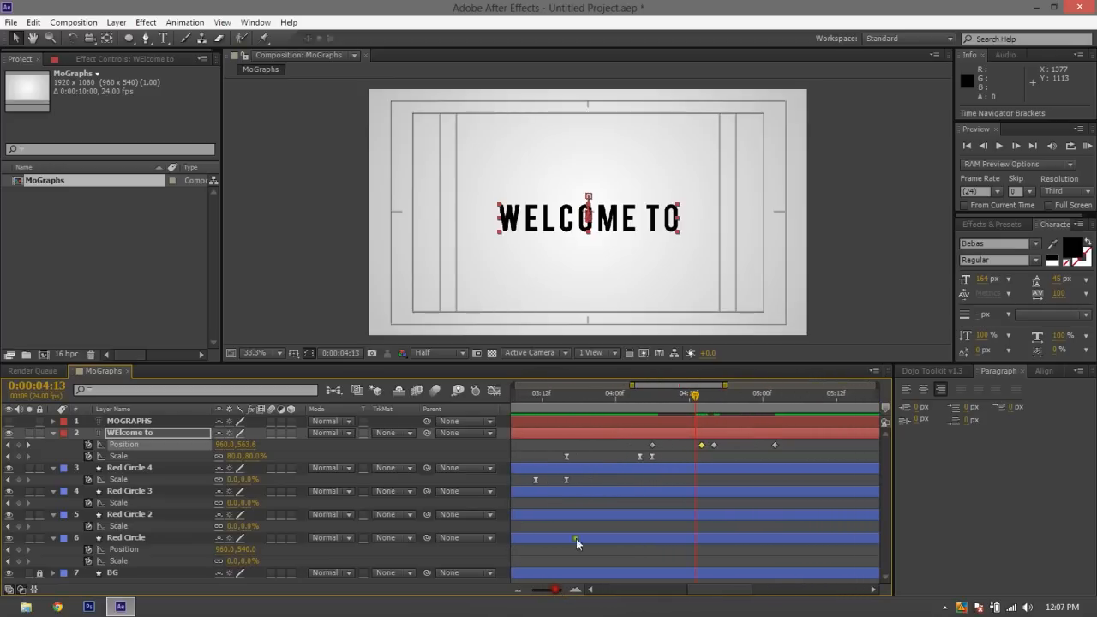
drag(701, 447, 730, 446)
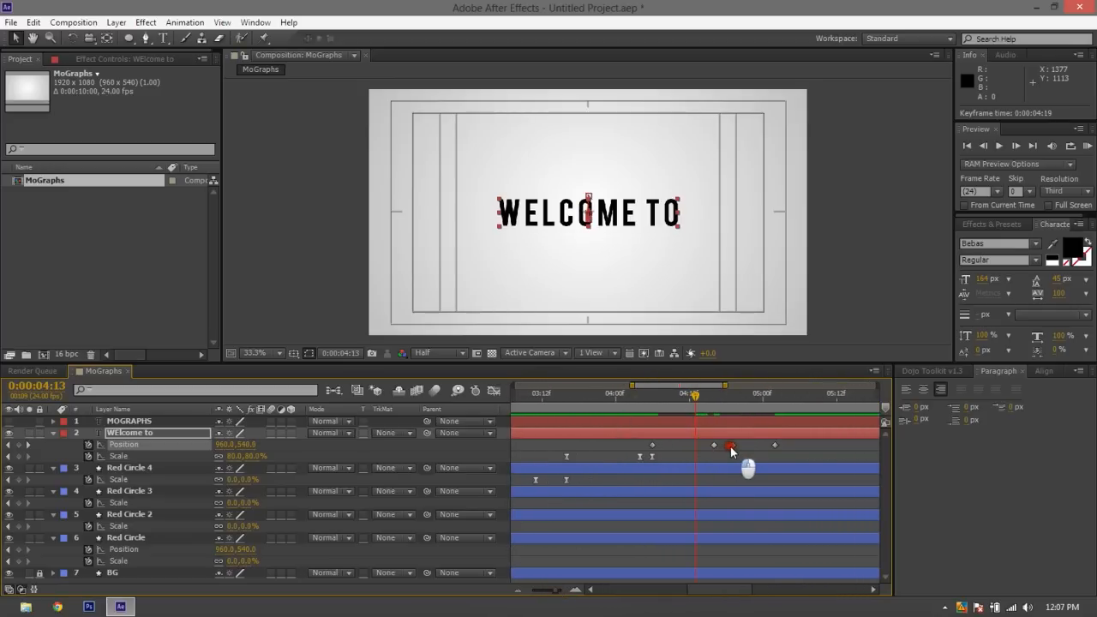
key(space)
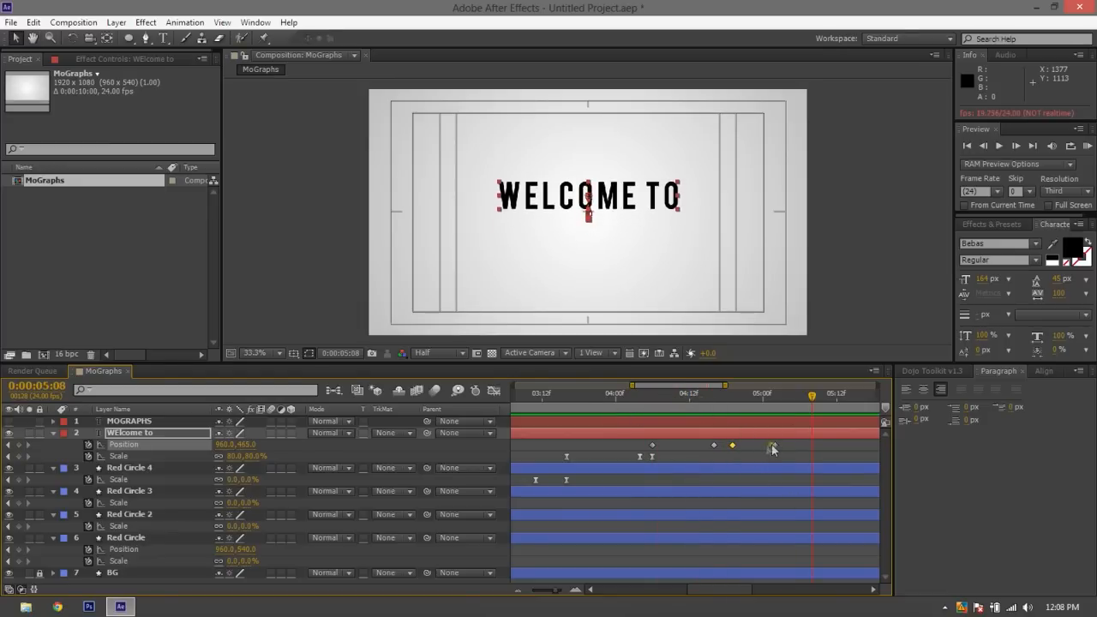
Apply Easy Ease to all four Position keyframes of the WELCOME TO layer
click(800, 442)
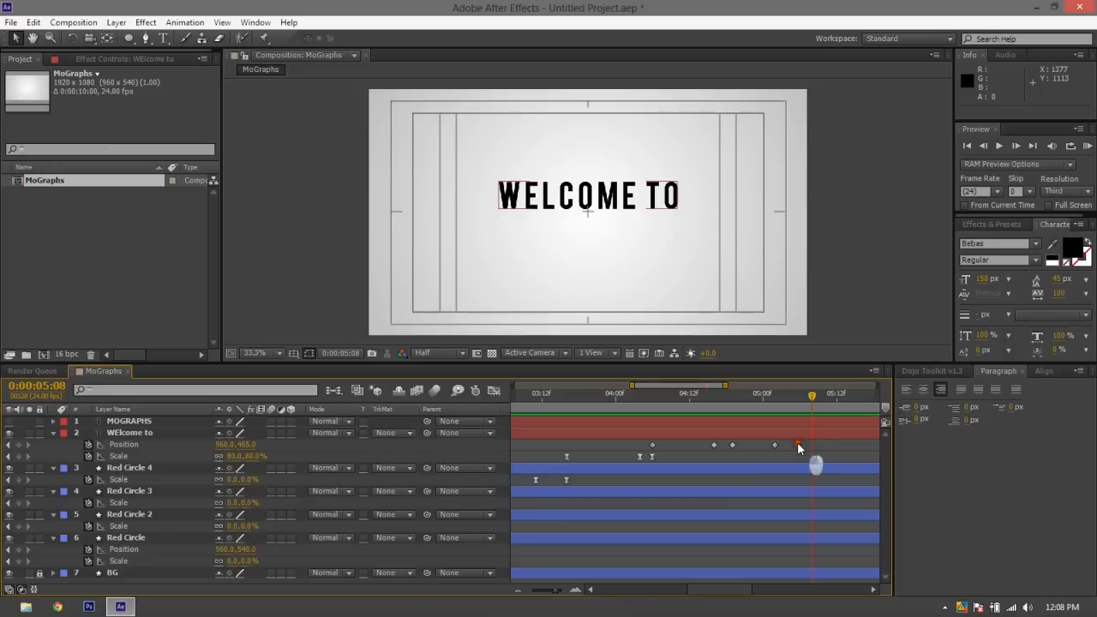
drag(797, 442, 641, 446)
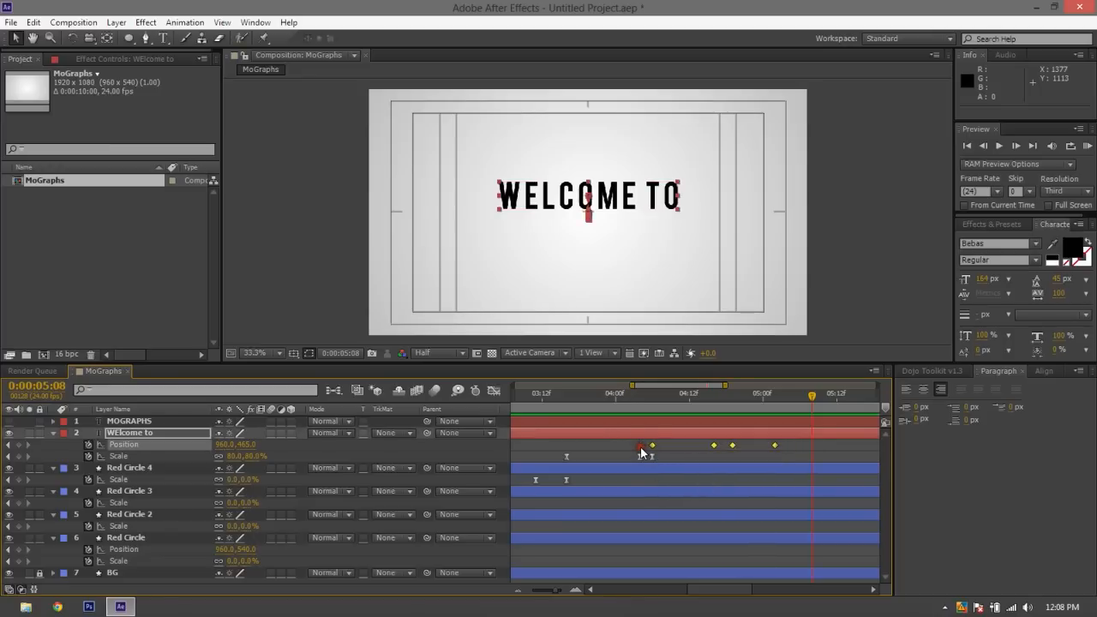
key(F10)
key(F9)
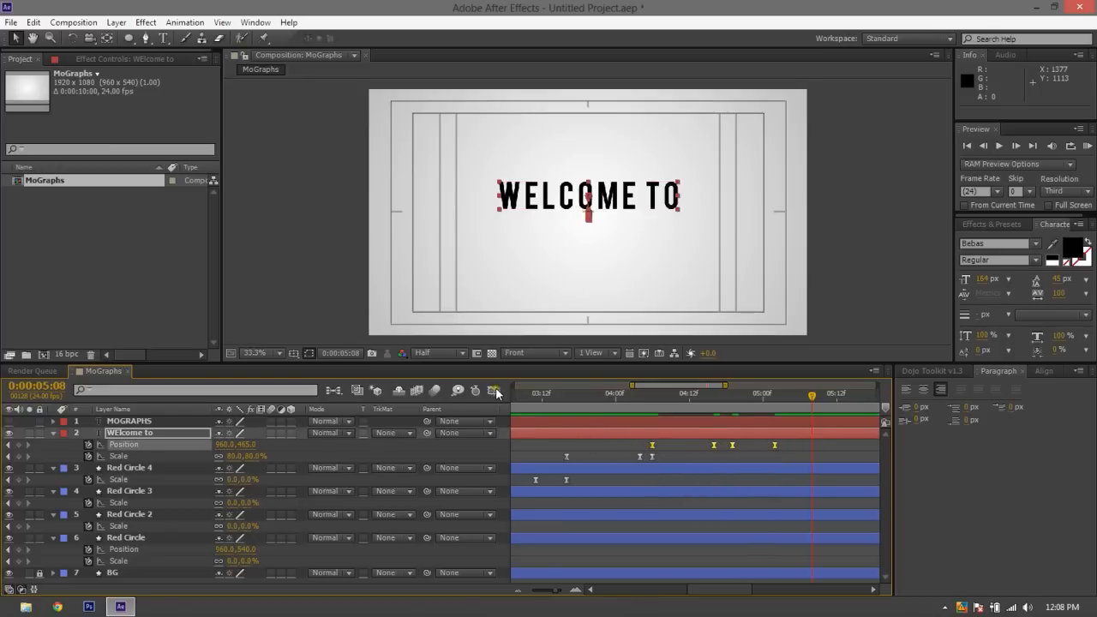
Reshape the WELCOME TO Position speed curve in the Graph Editor so each move peaks early and slows down gradually
click(494, 391)
drag(818, 504, 625, 569)
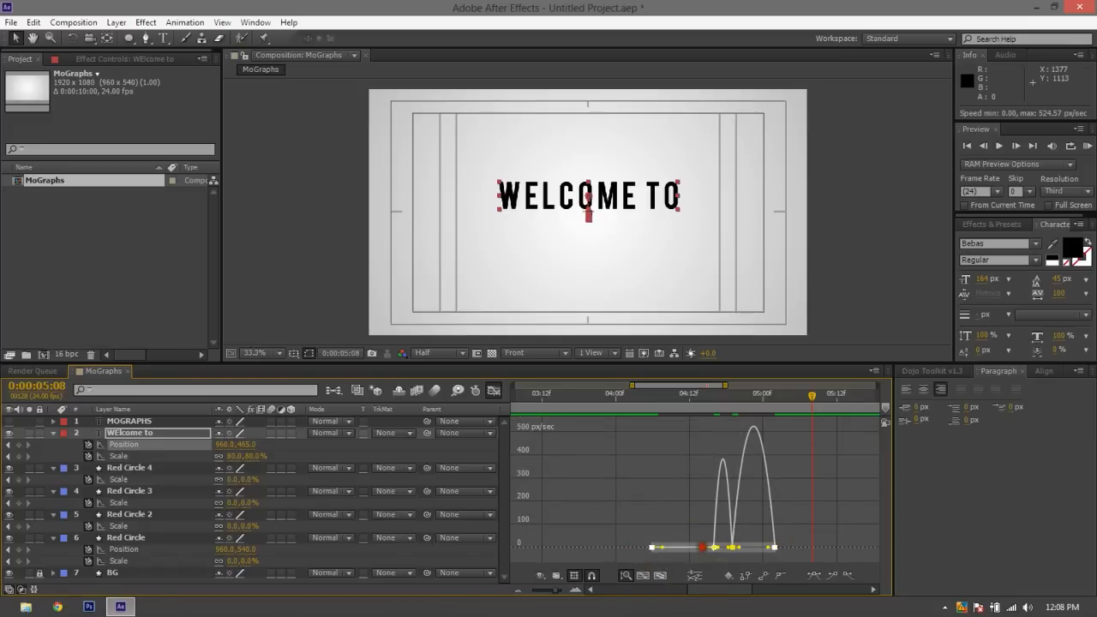
drag(703, 547, 662, 549)
click(642, 513)
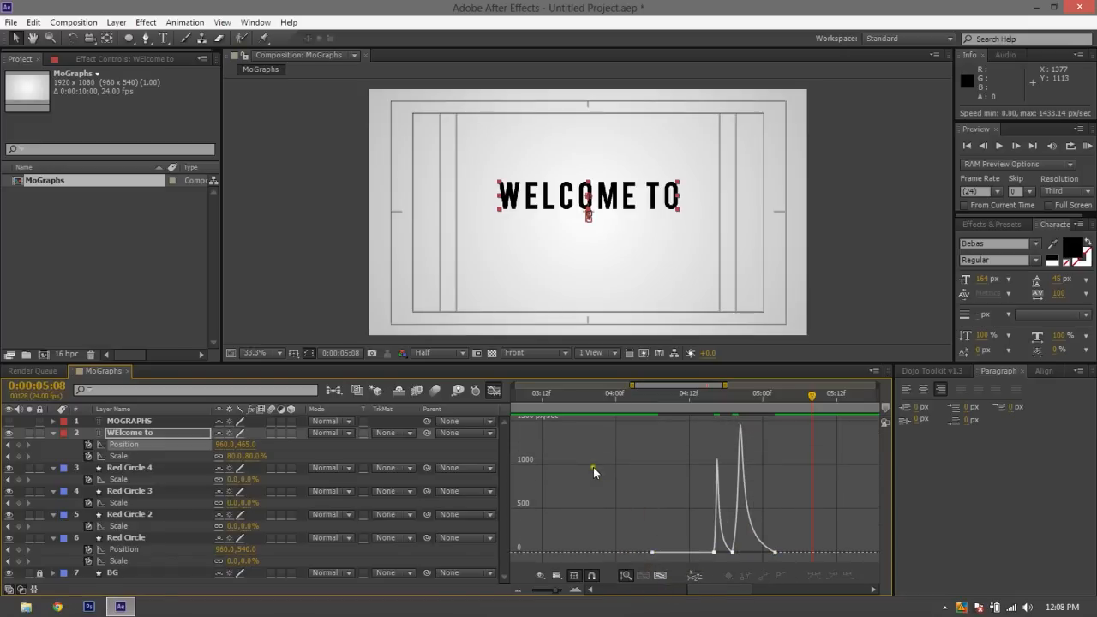
click(493, 391)
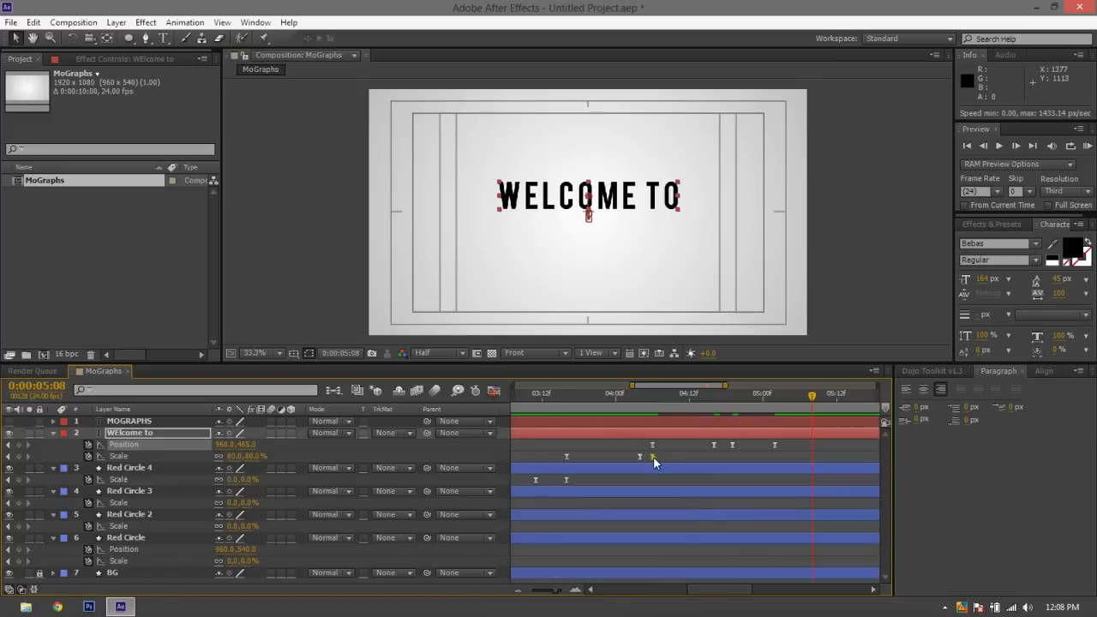
Preview the eased WELCOME TO title motion from about 0:00:04:06
click(646, 399)
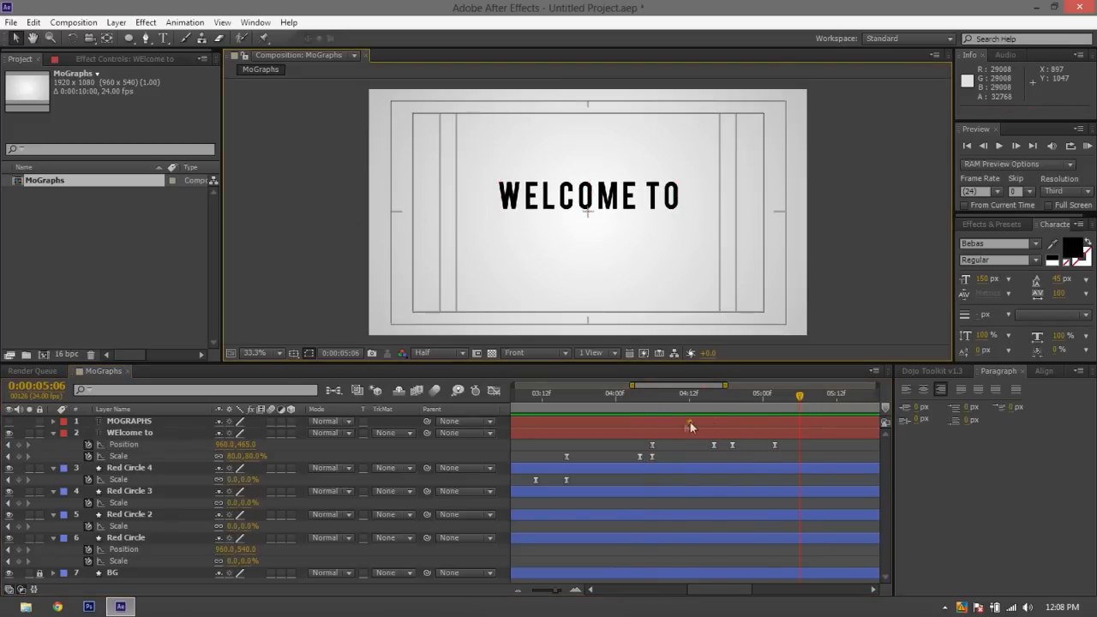
click(648, 418)
click(649, 404)
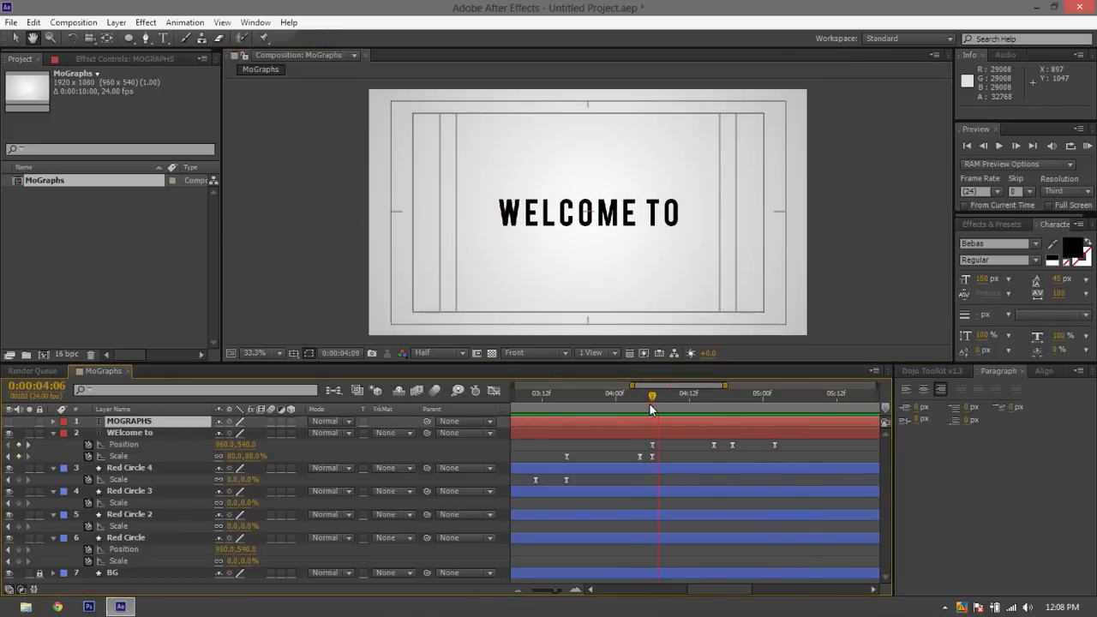
key(space)
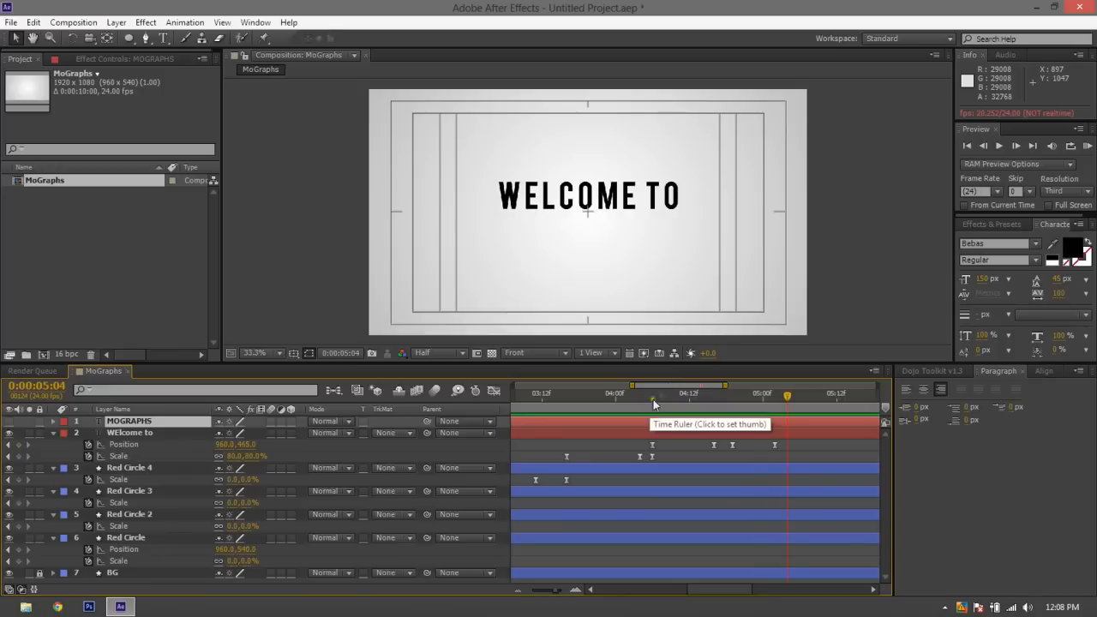
click(849, 244)
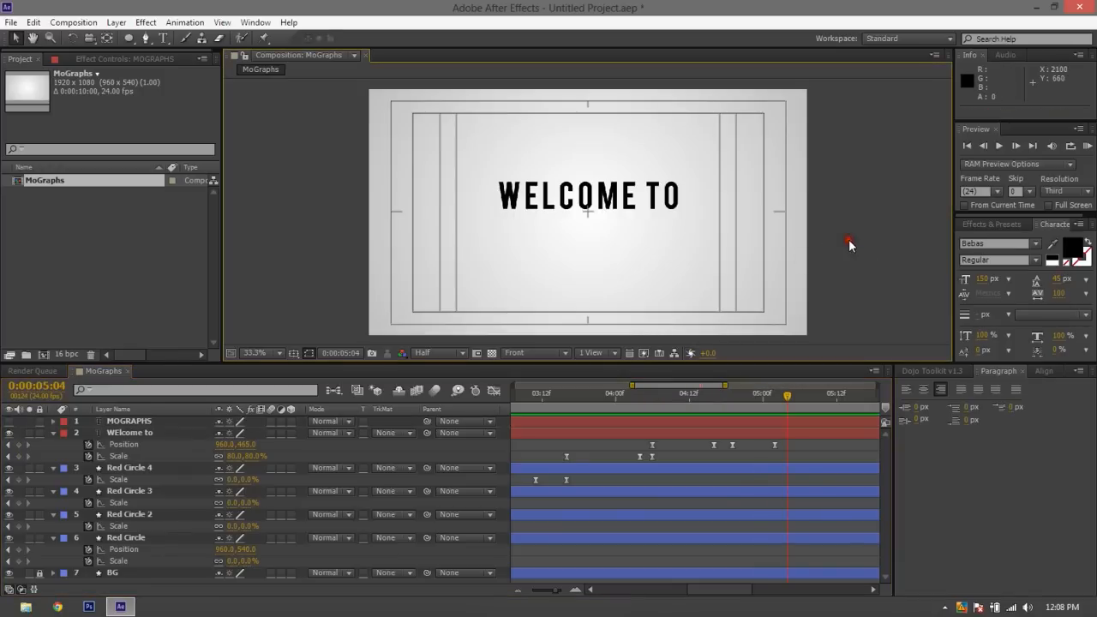
Reveal the Position property of the MOGRAPHS text layer and make the layer visible
click(573, 424)
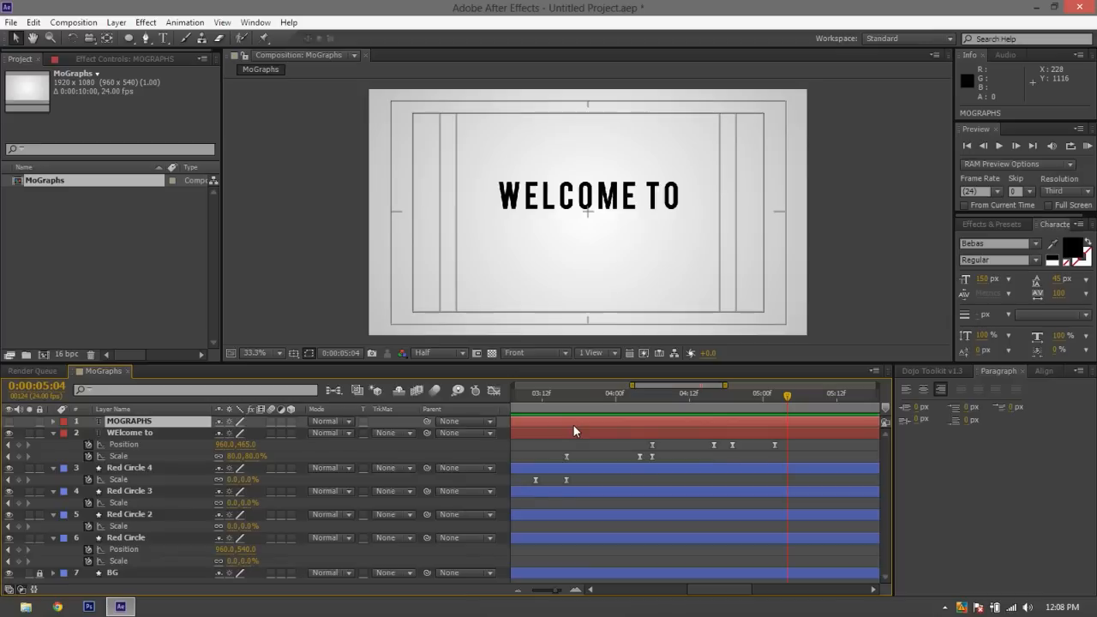
key(alt+shift+p)
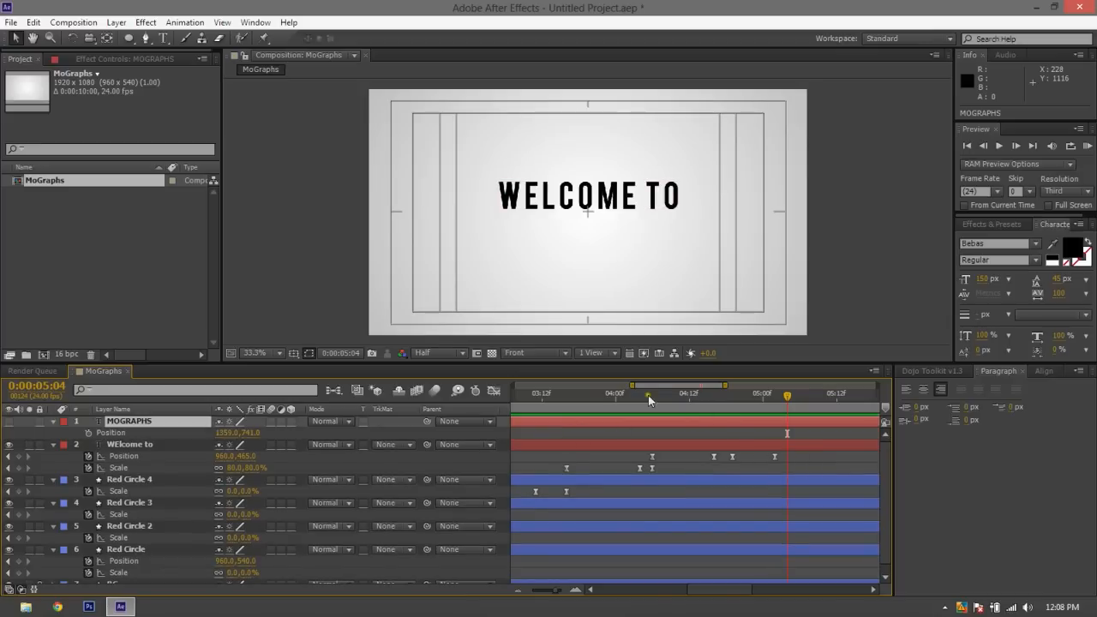
click(10, 424)
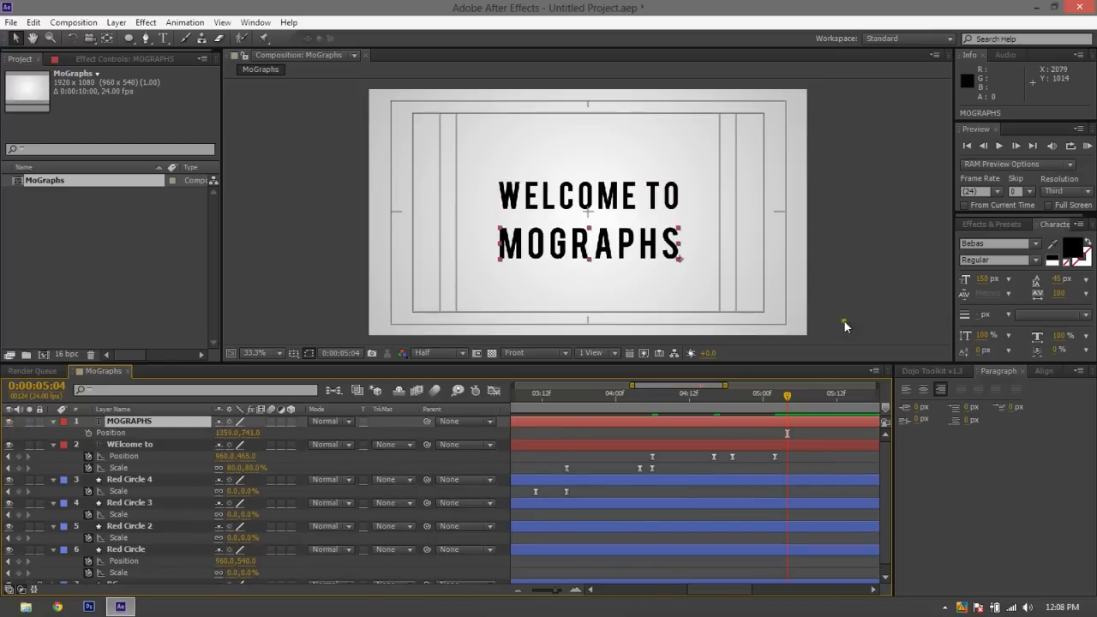
Raise the MOGRAPHS text to Position 1359, 531 at 0:00:04:19 and set its first Position keyframe there
click(720, 403)
drag(718, 402, 730, 408)
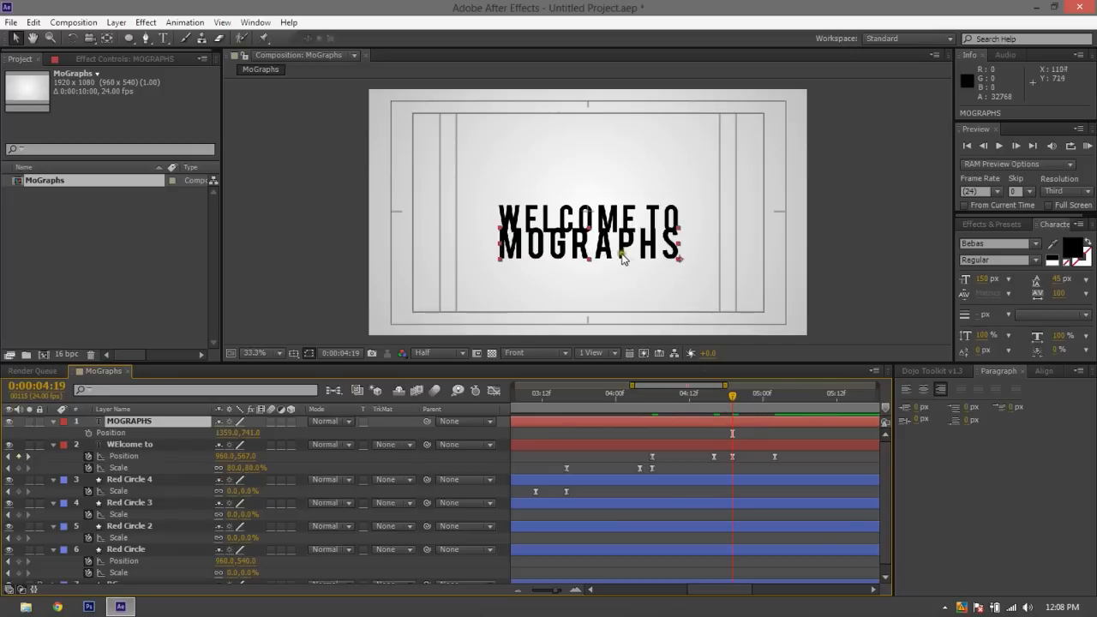
drag(615, 249, 606, 200)
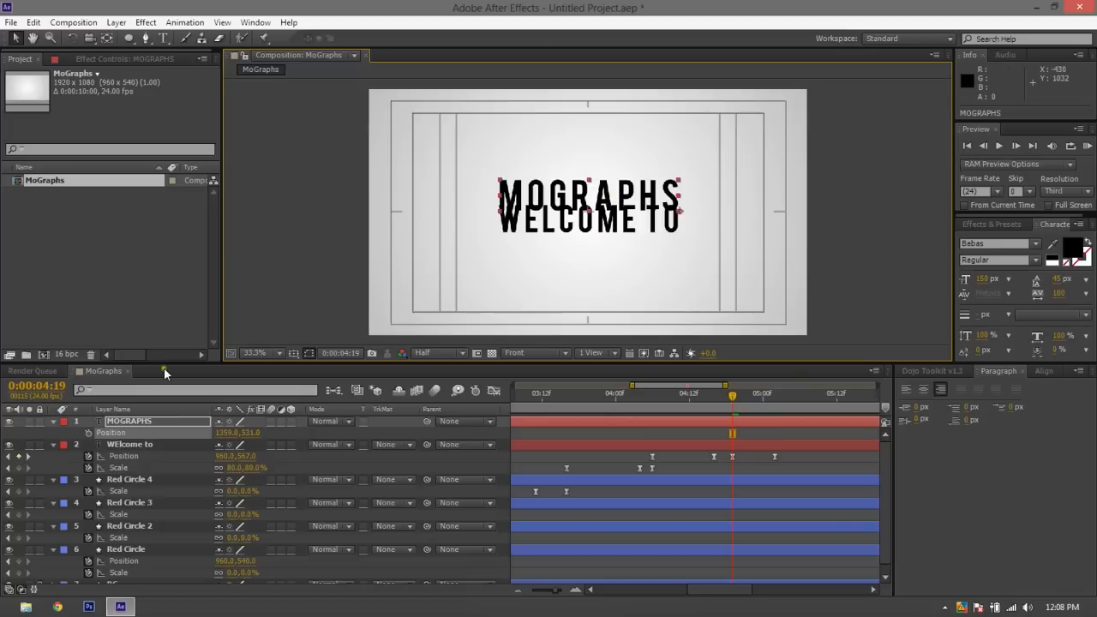
click(89, 433)
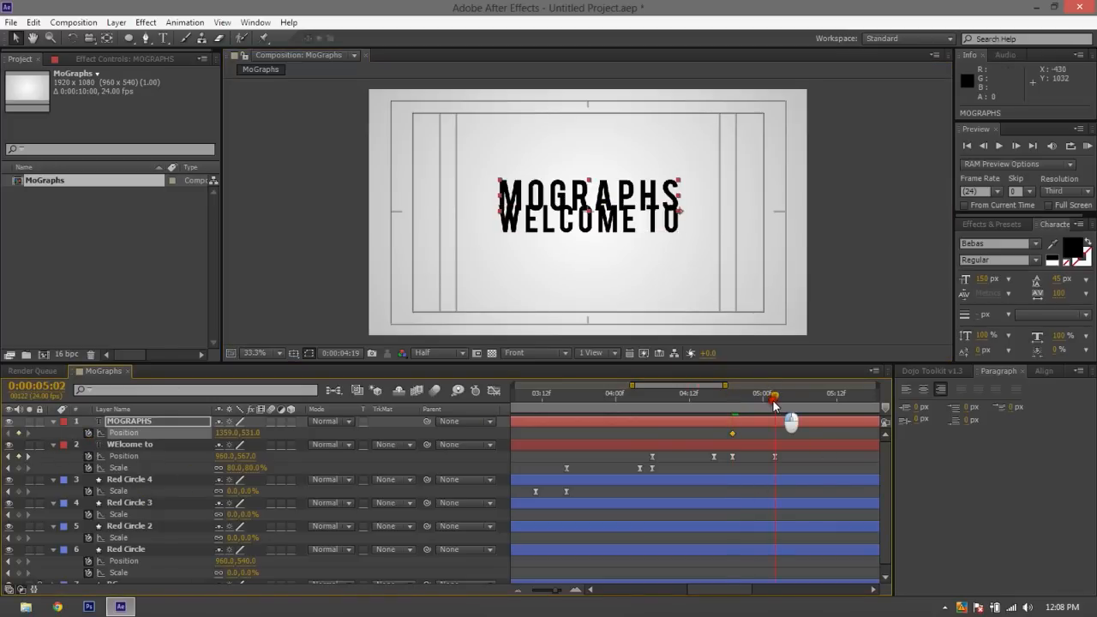
Move the MOGRAPHS text down to Position 1359, 678 at 0:00:05:02 and preview the motion
mouse_move(616, 206)
mouse_down()
mouse_move(617, 241)
mouse_move(607, 218)
mouse_move(588, 212)
mouse_move(606, 221)
mouse_up()
click(831, 238)
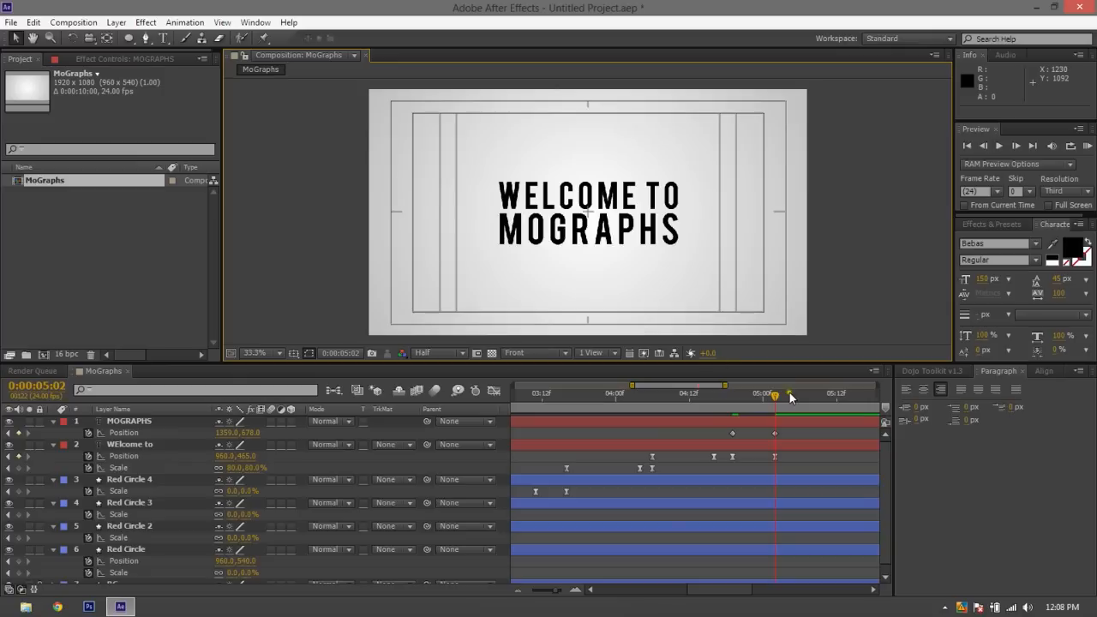
click(695, 413)
key(space)
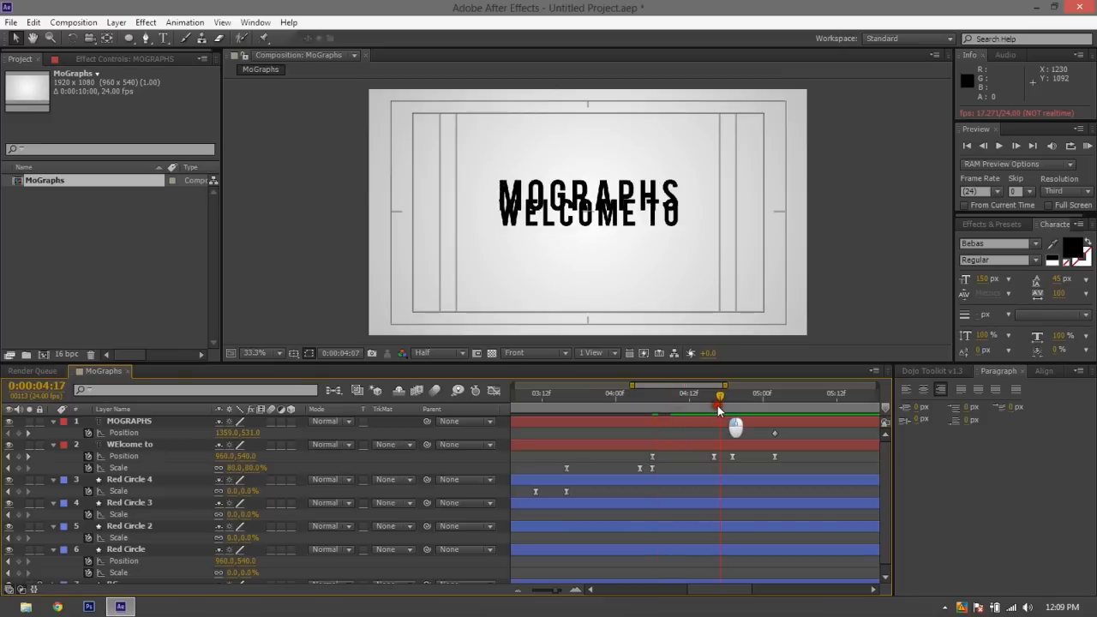
Apply Easy Ease to both MOGRAPHS Position keyframes, with the current time at 0:00:04:16
drag(719, 409, 713, 410)
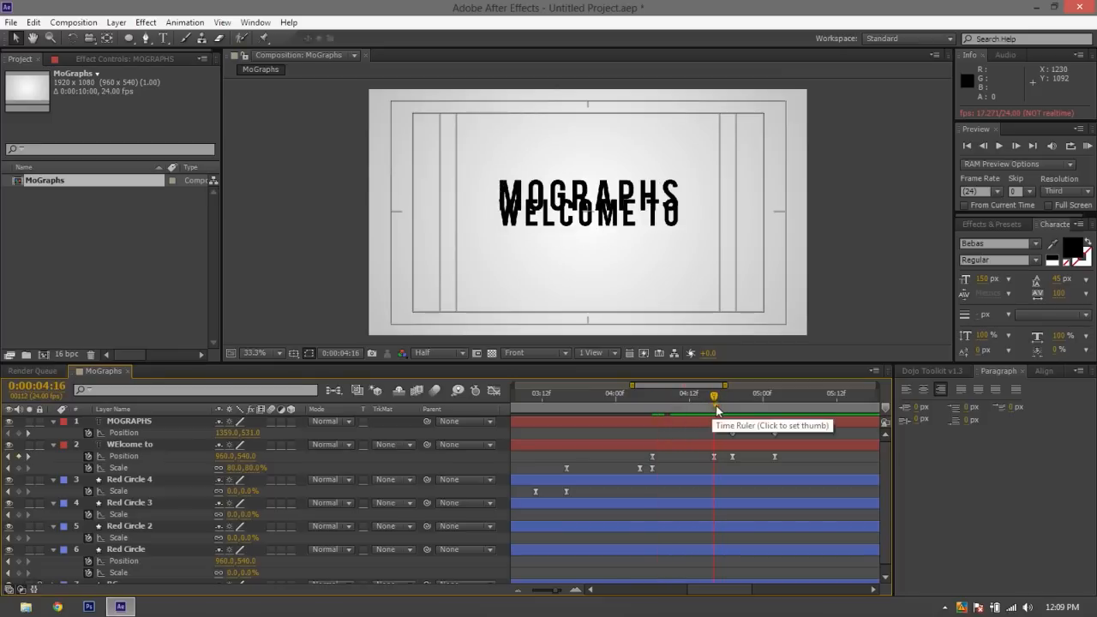
drag(792, 431, 723, 435)
key(F9)
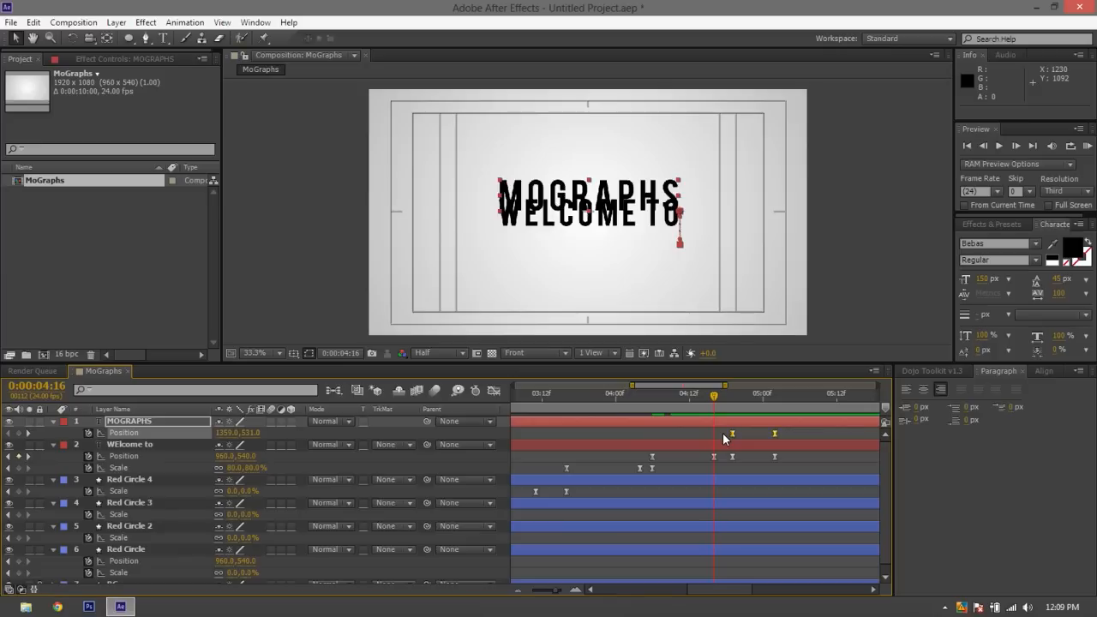
Reshape the MOGRAPHS Position speed curve to peak early and slow down gradually, and preview both titles from 0:00:04:04
click(493, 389)
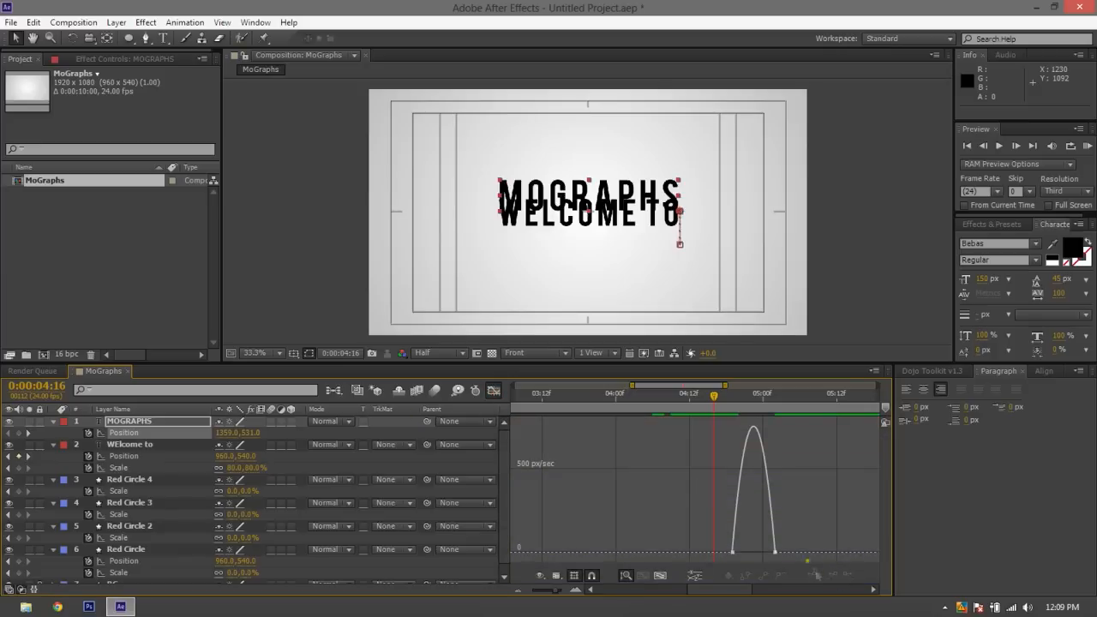
drag(808, 504, 715, 595)
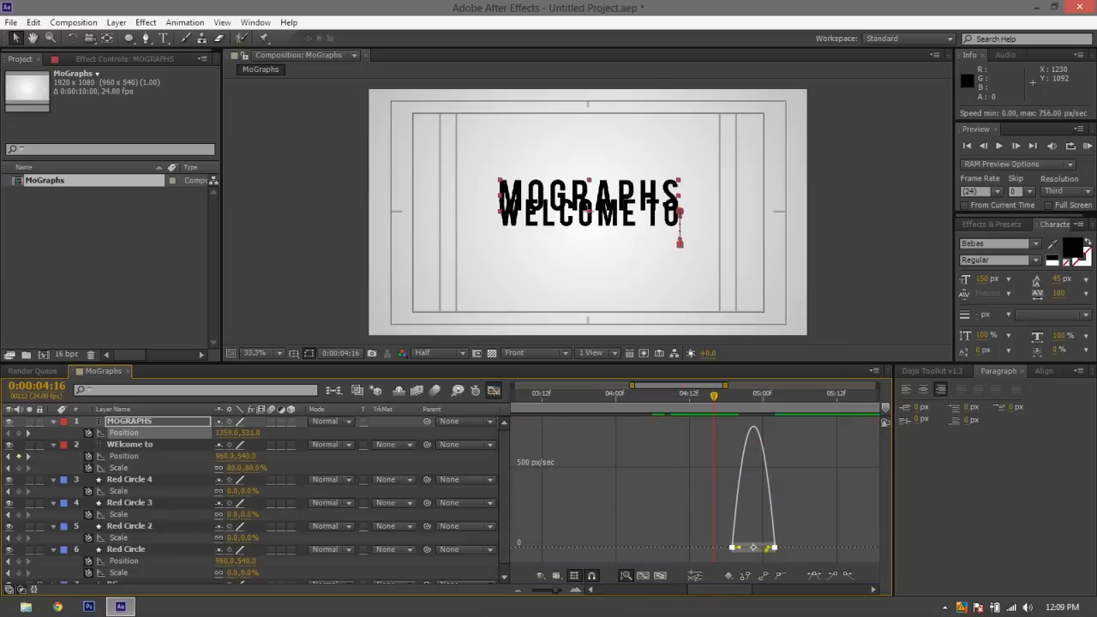
drag(767, 548, 742, 553)
click(494, 390)
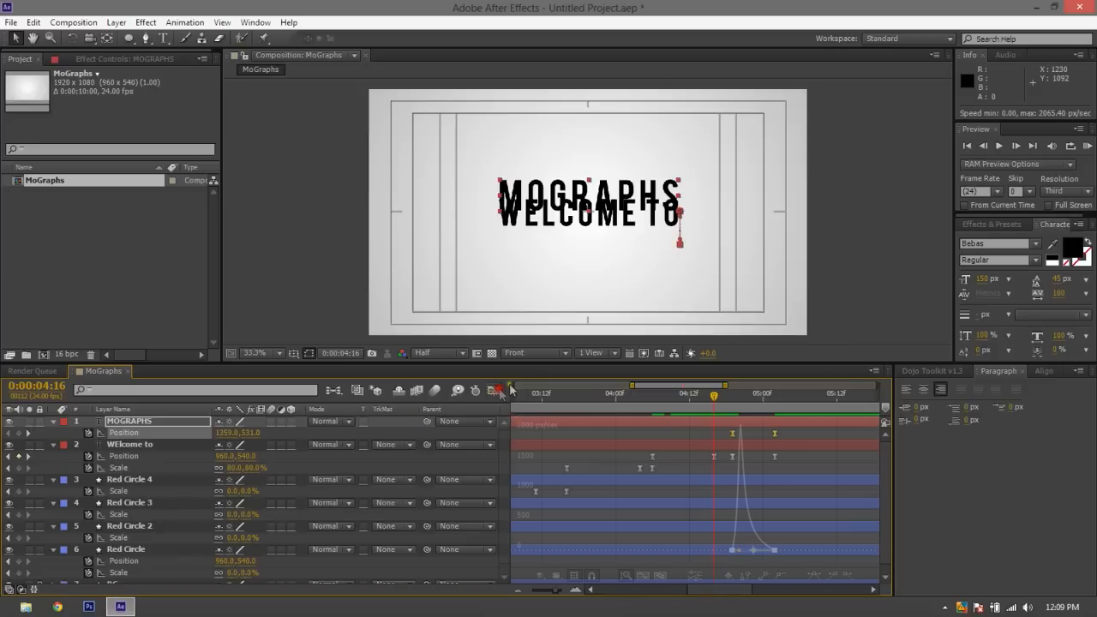
click(637, 401)
key(space)
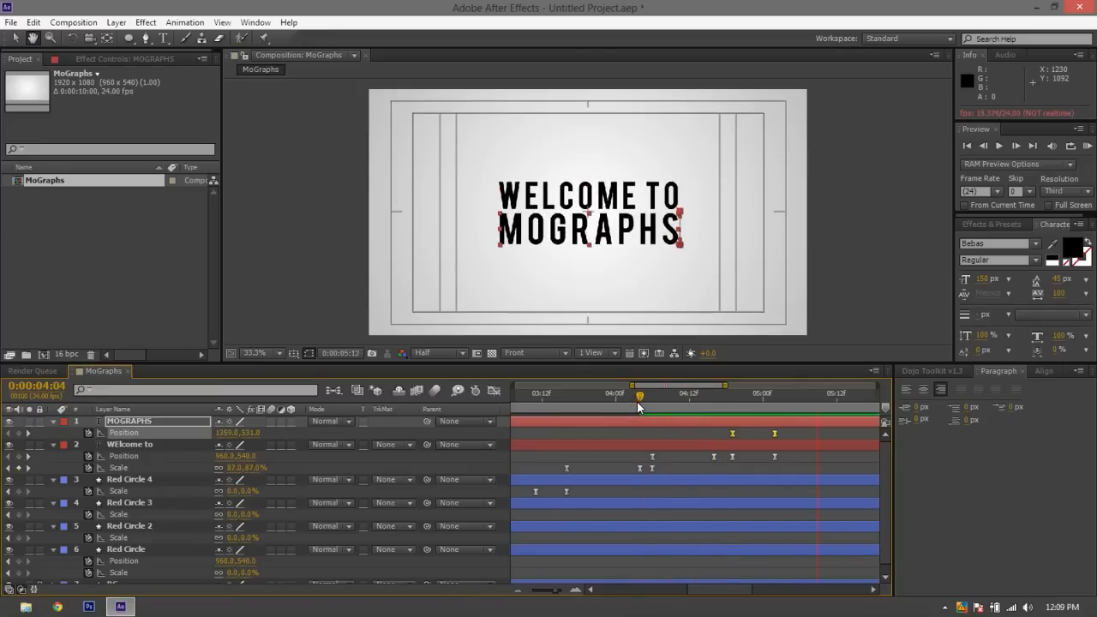
Stop the preview and examine how the WELCOME TO and MOGRAPHS titles overlap at 0:00:04:16
key(space)
click(672, 456)
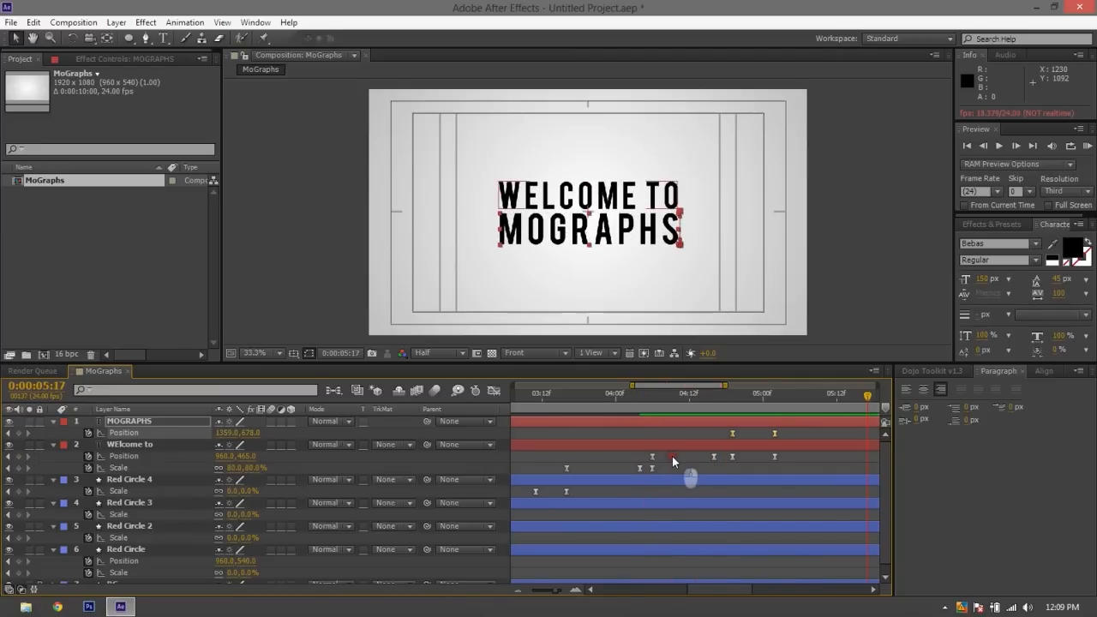
mouse_move(725, 399)
mouse_down()
mouse_move(658, 401)
mouse_move(716, 403)
mouse_up()
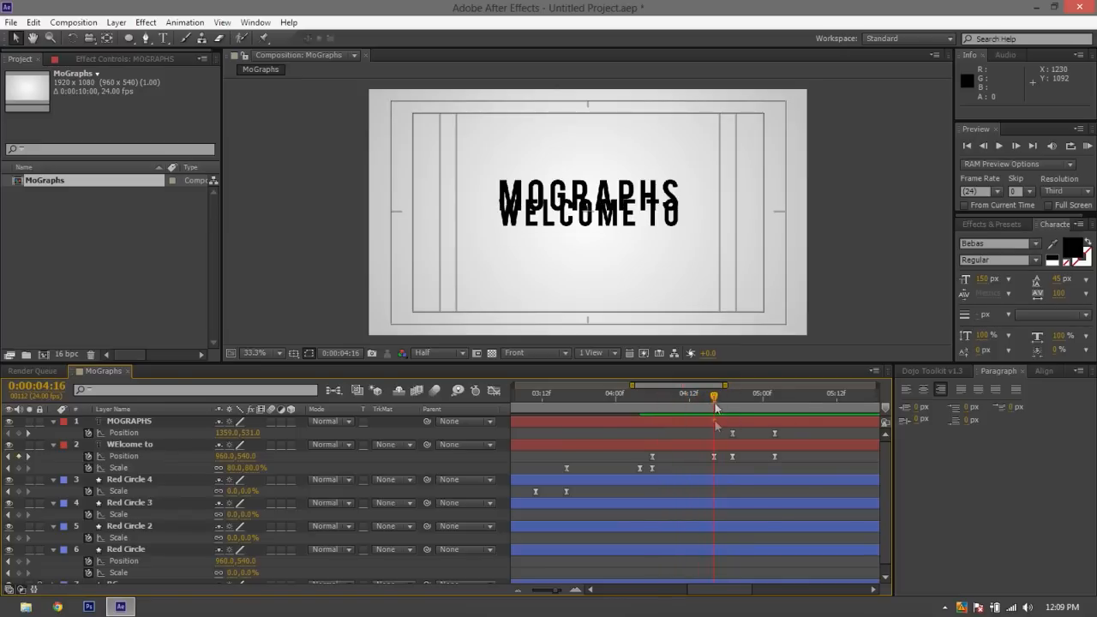
click(735, 446)
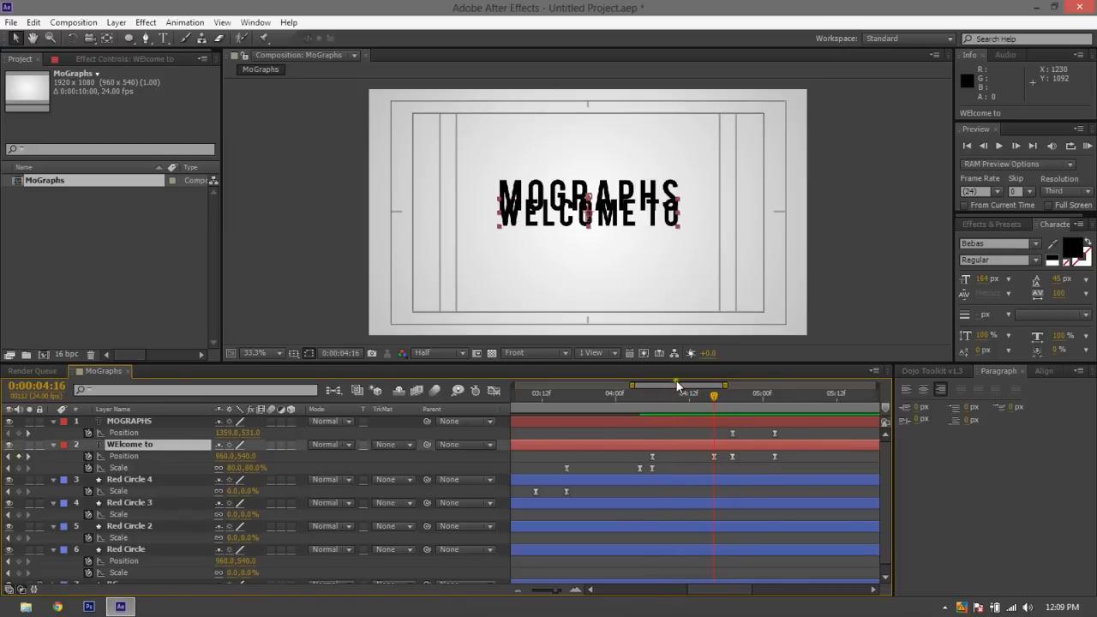
At 0:00:04:19, draw a closed Pen mask on the MOGRAPHS layer, with a straight upper edge along the frame's horizontal centre and the rest below
click(725, 421)
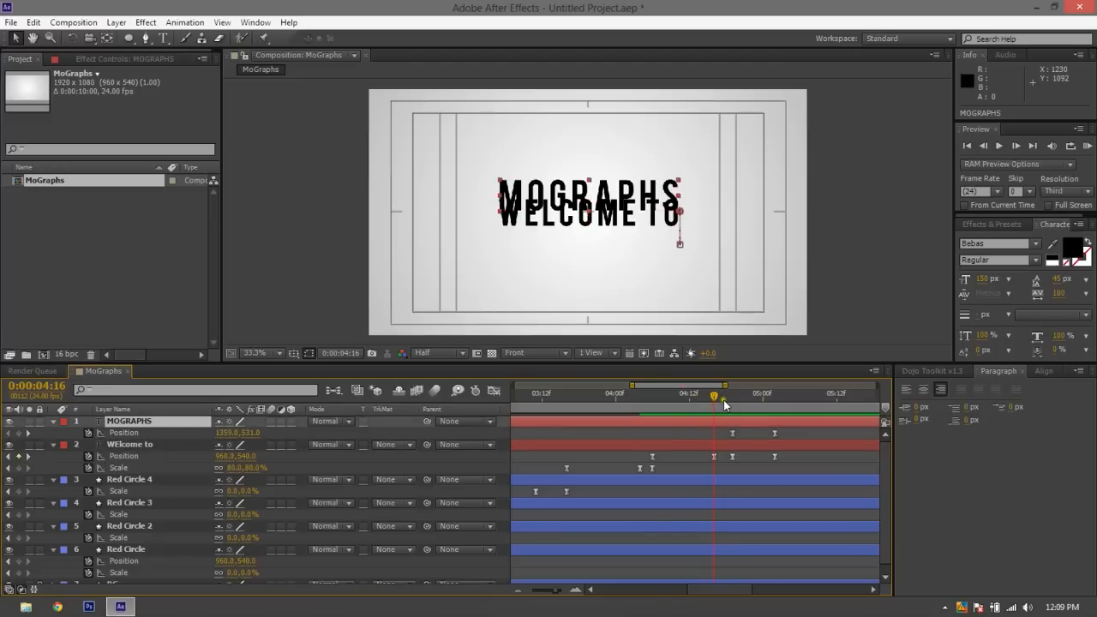
drag(714, 395, 733, 395)
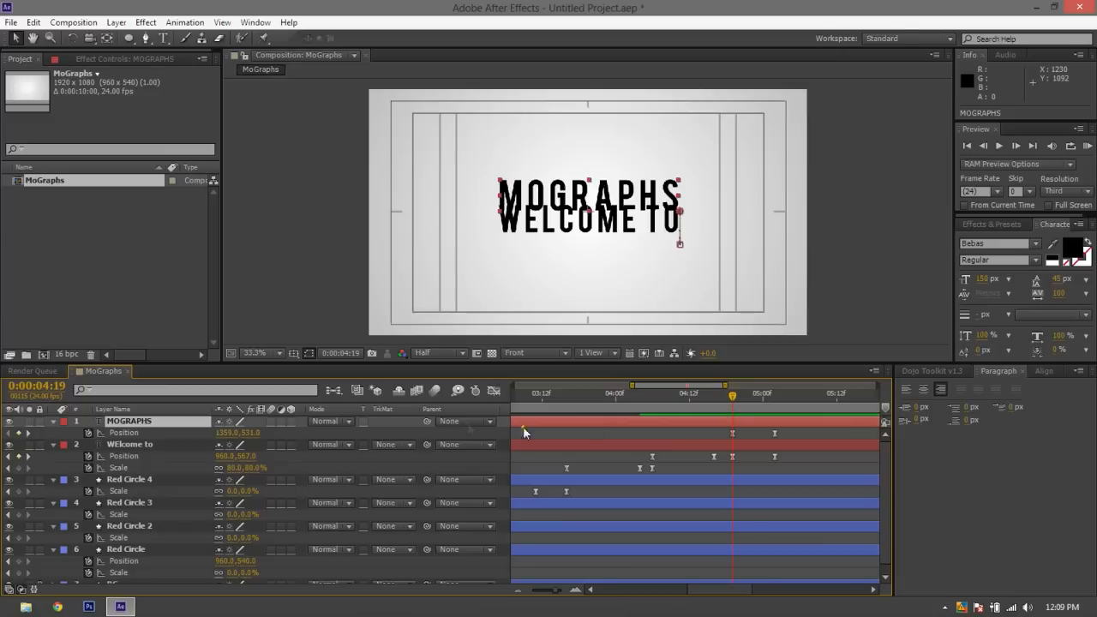
click(145, 38)
click(144, 45)
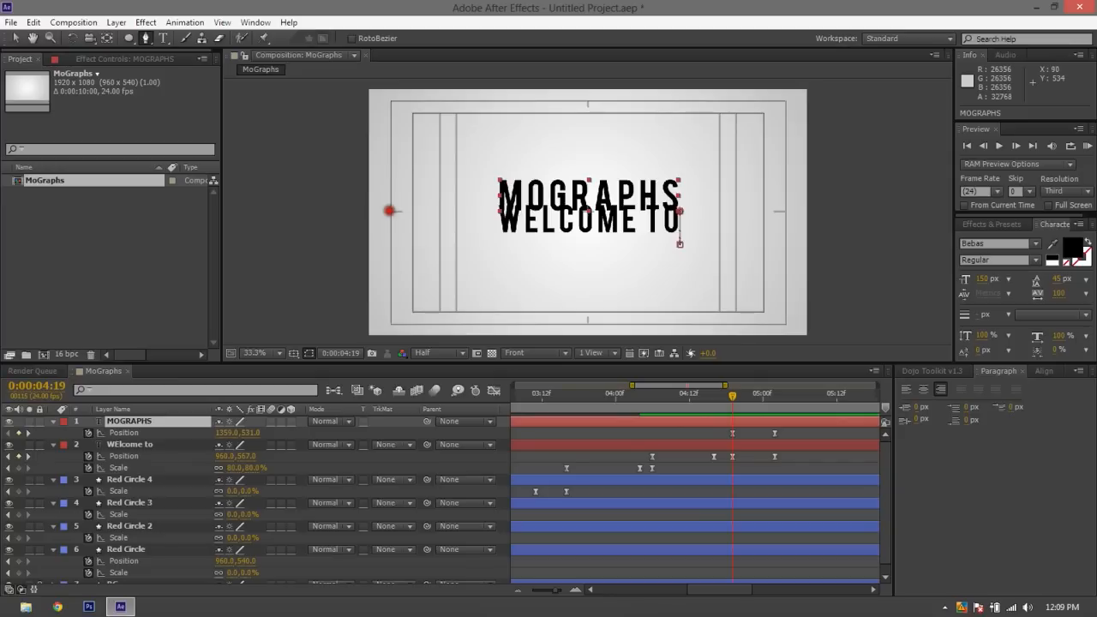
click(390, 210)
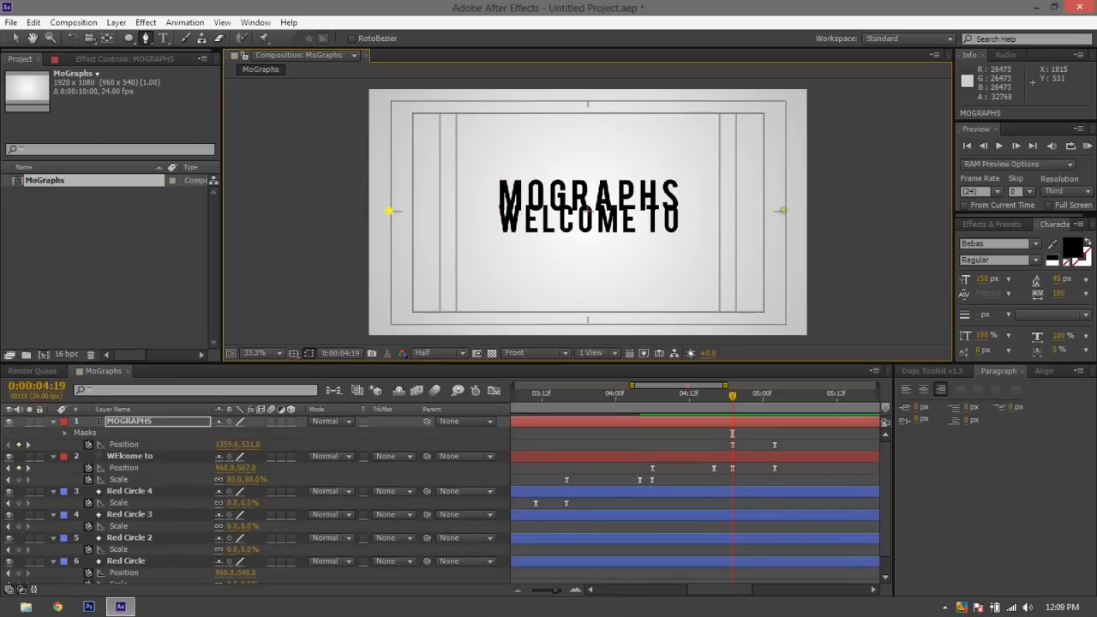
click(784, 210)
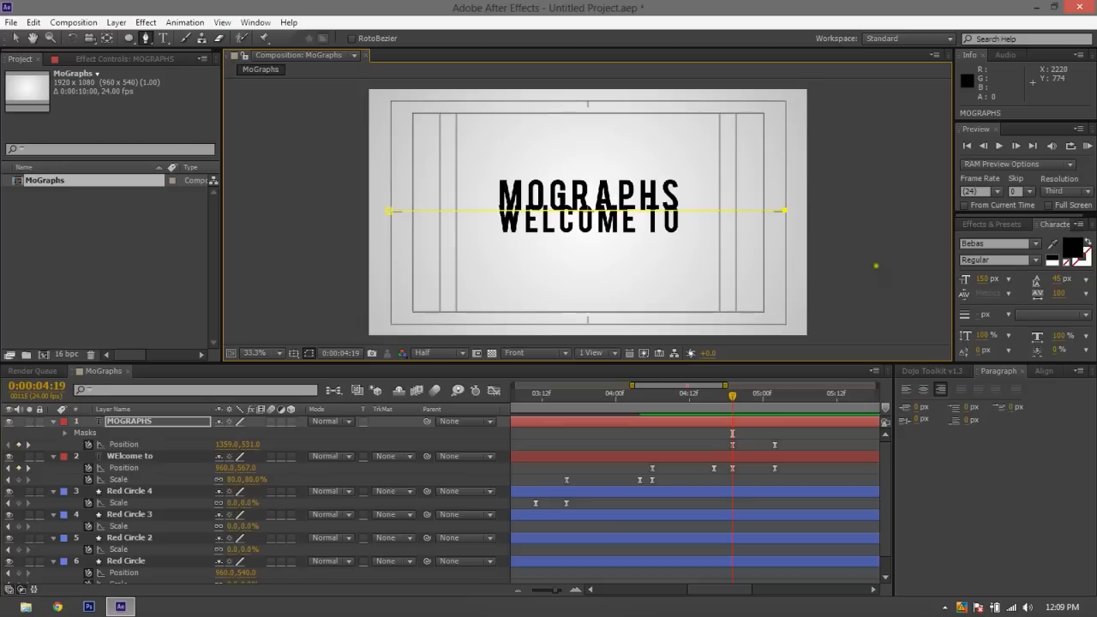
drag(878, 276, 887, 307)
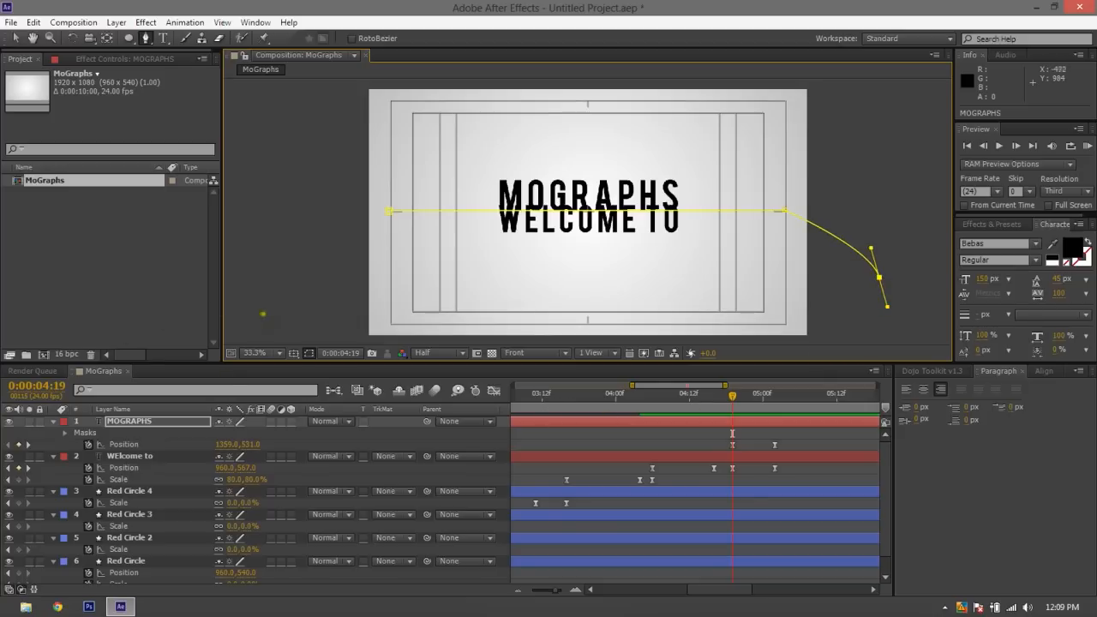
drag(263, 309, 275, 112)
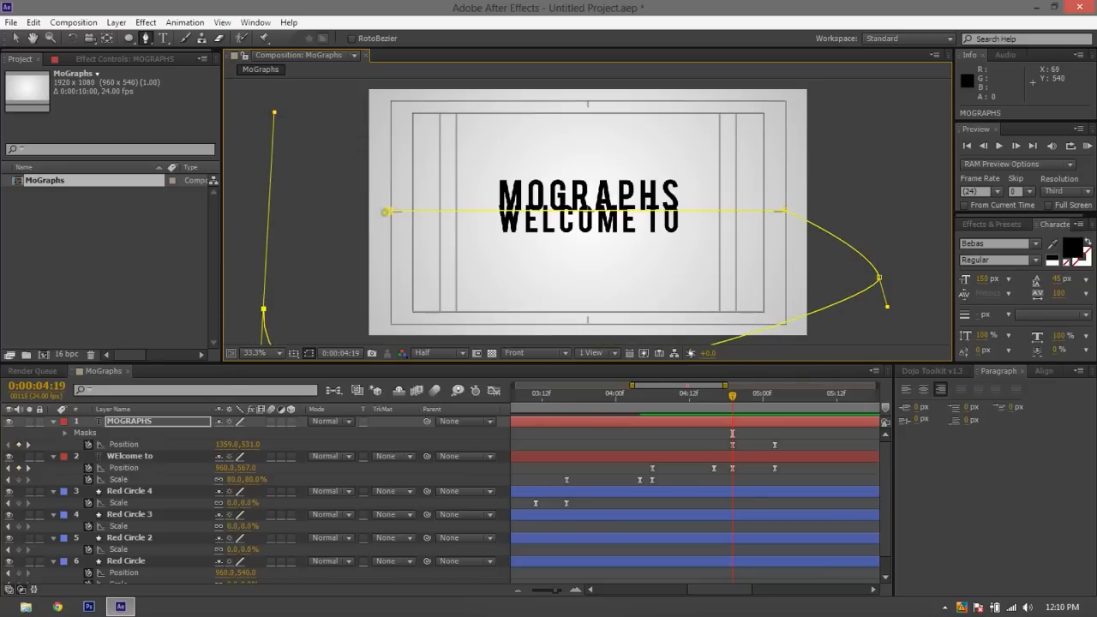
click(384, 212)
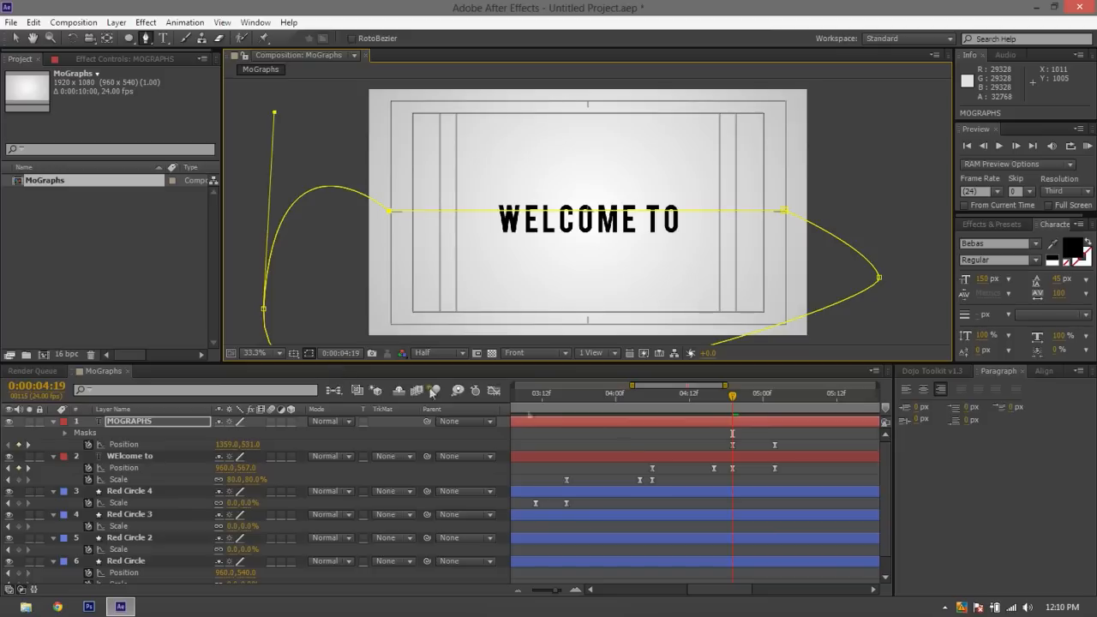
Show the MOGRAPHS mask properties together with Position, and set a Mask Path keyframe at 0:00:04:19
click(725, 412)
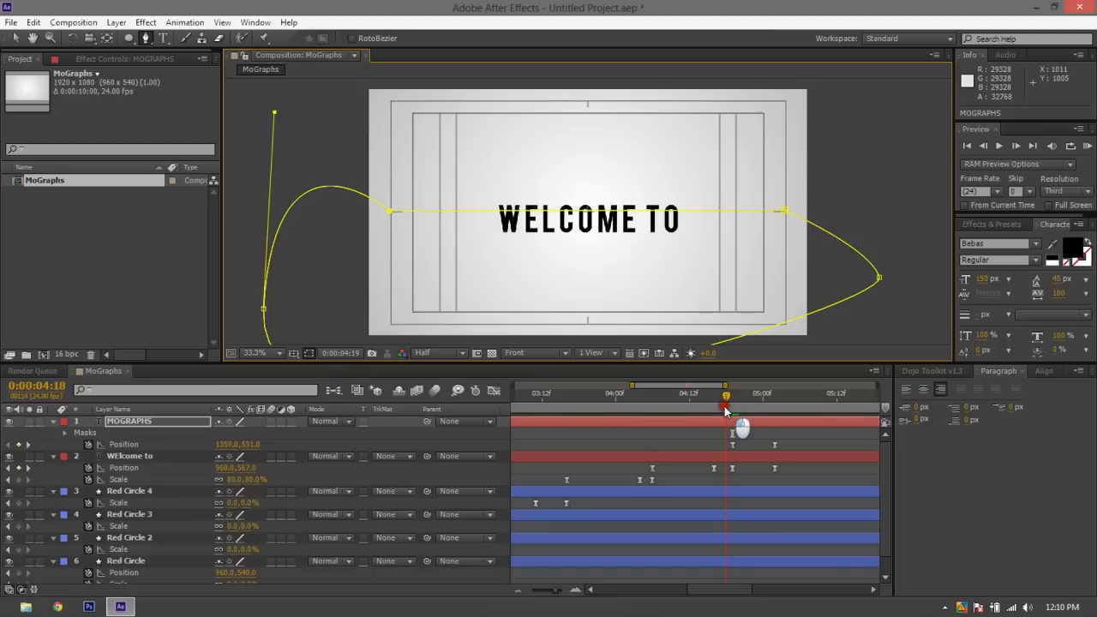
drag(728, 401, 763, 411)
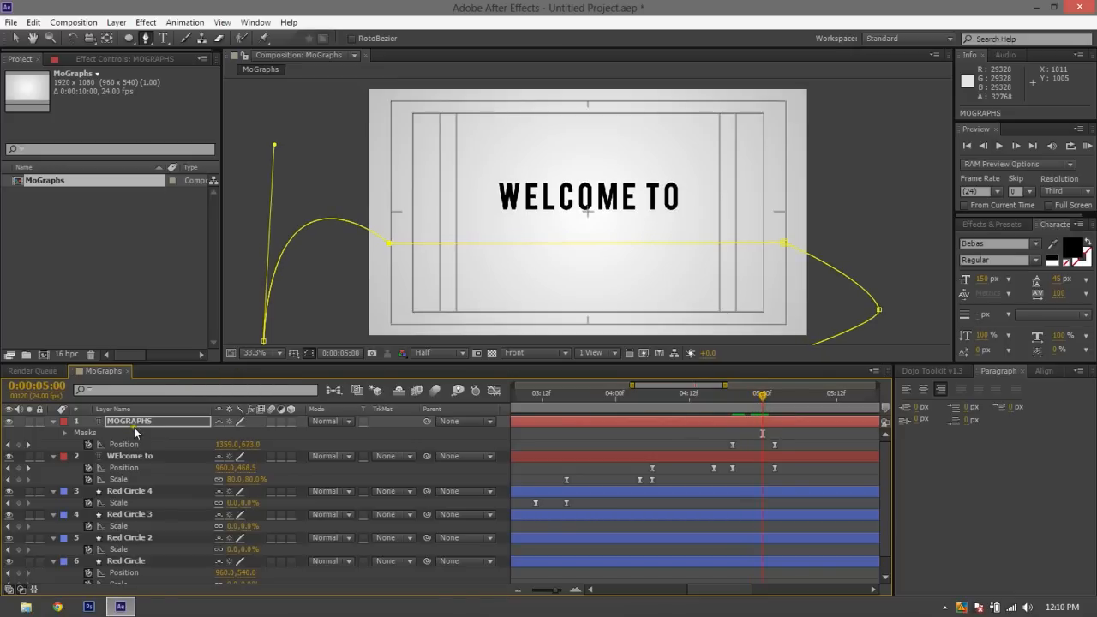
key(m)
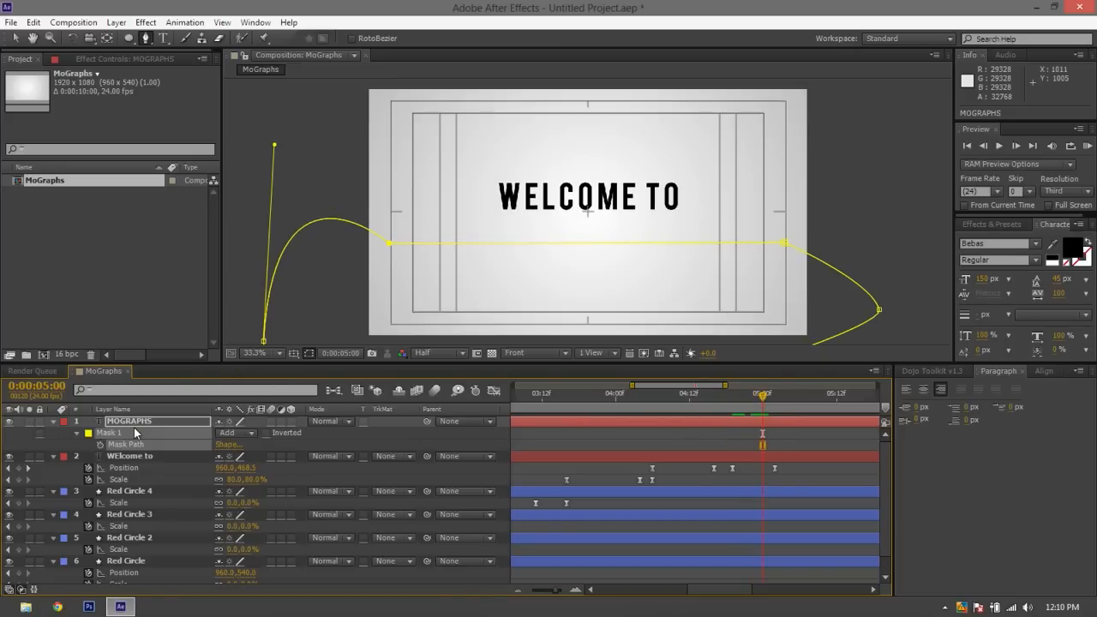
click(77, 434)
click(77, 434)
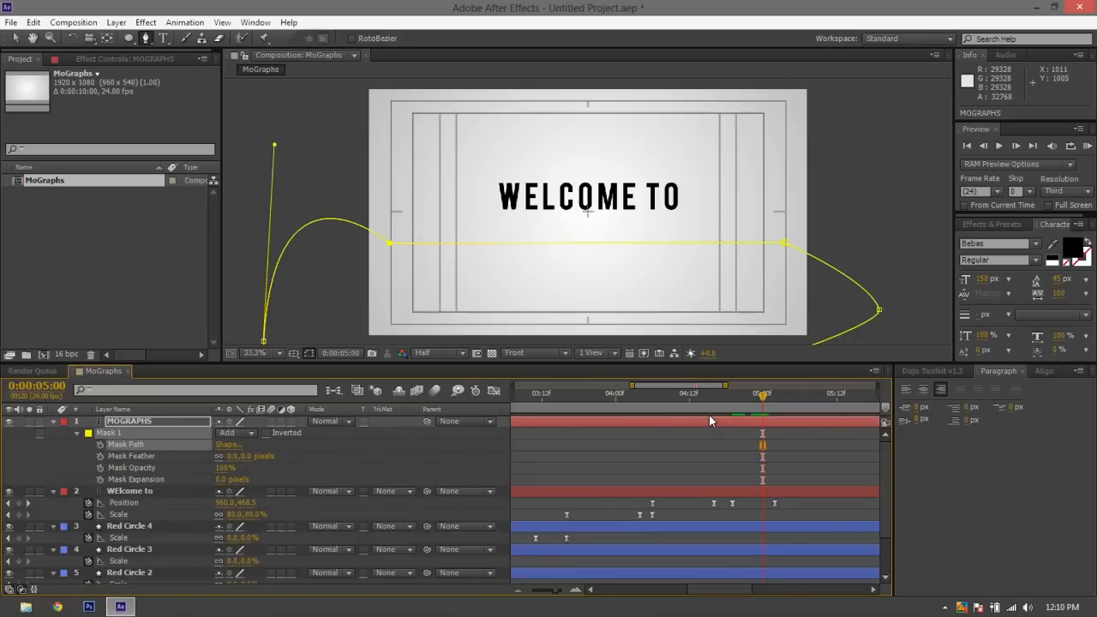
key(shift+p)
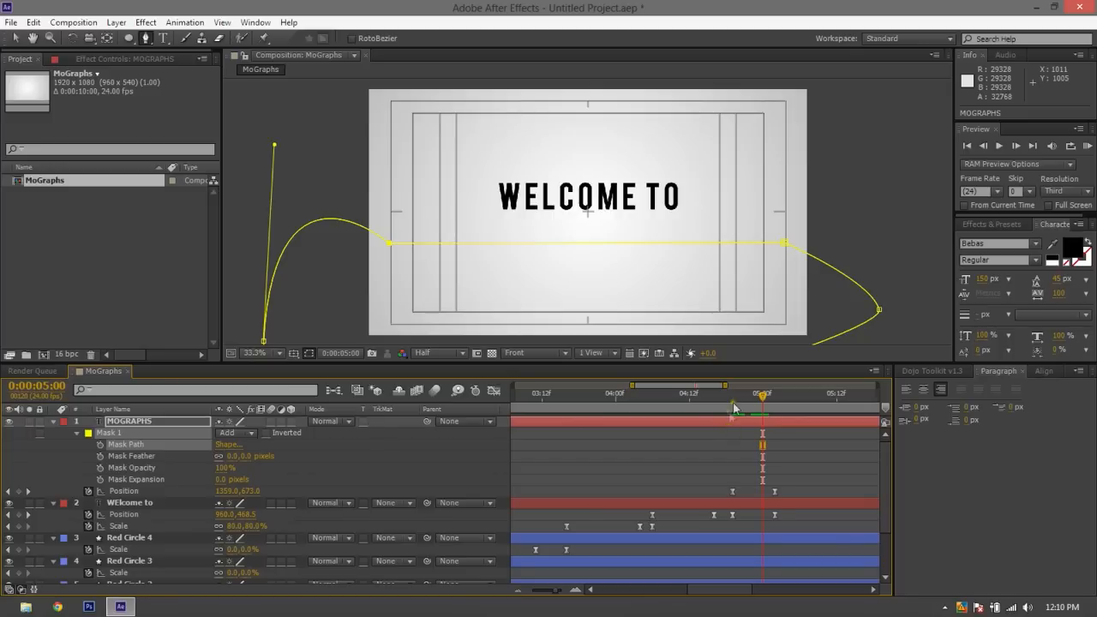
drag(733, 401, 732, 402)
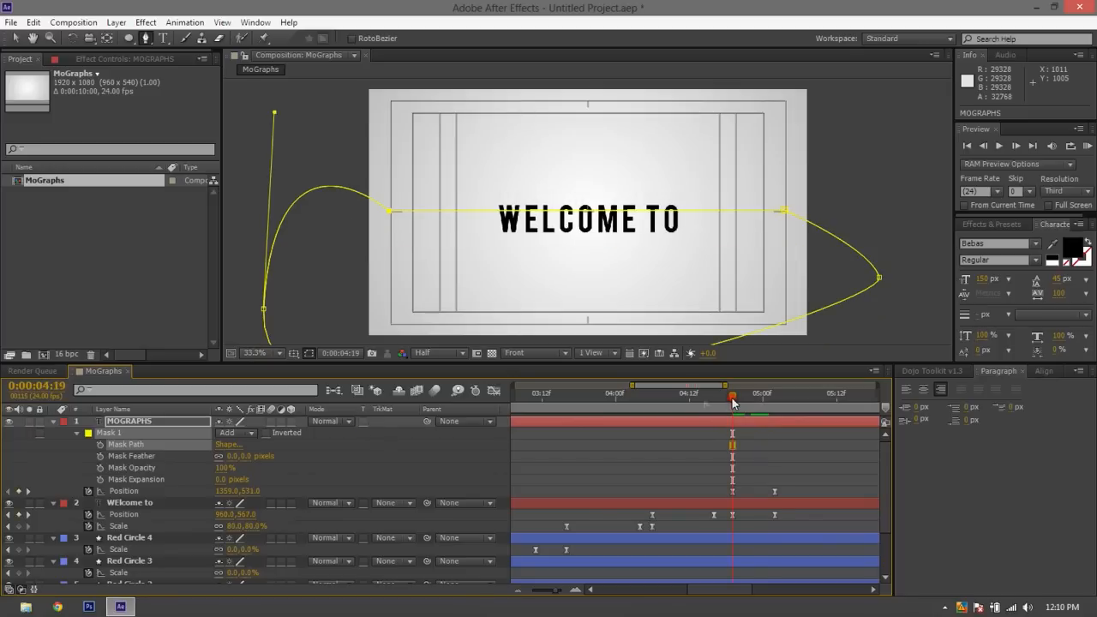
click(103, 444)
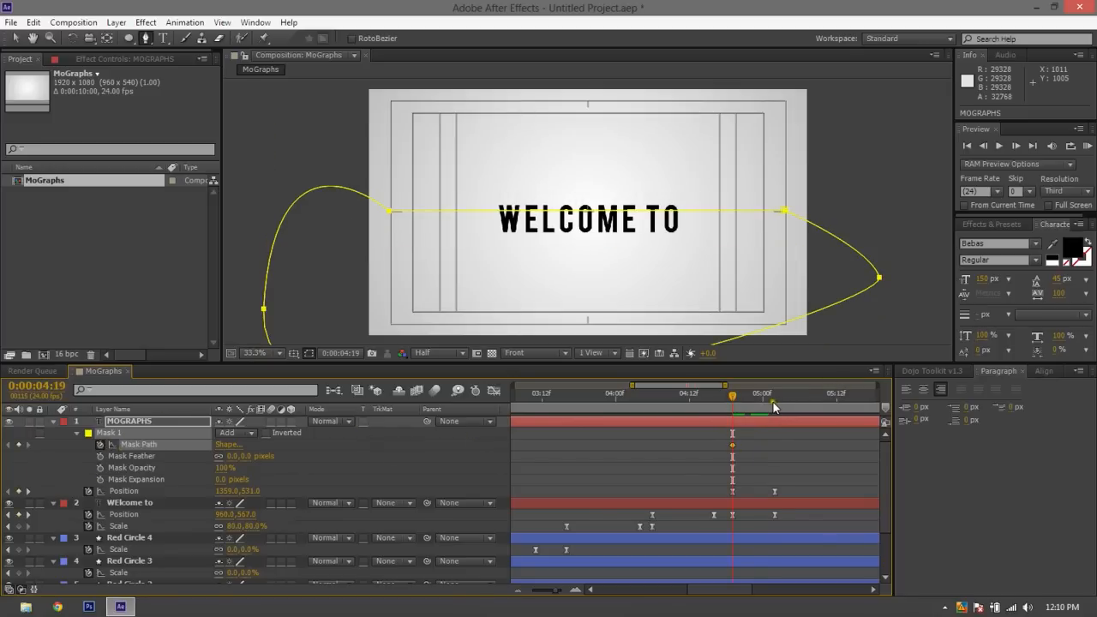
At 0:00:05:02, move the MOGRAPHS mask path up so its straight edge sits between the two titles, then deselect the layer
click(773, 402)
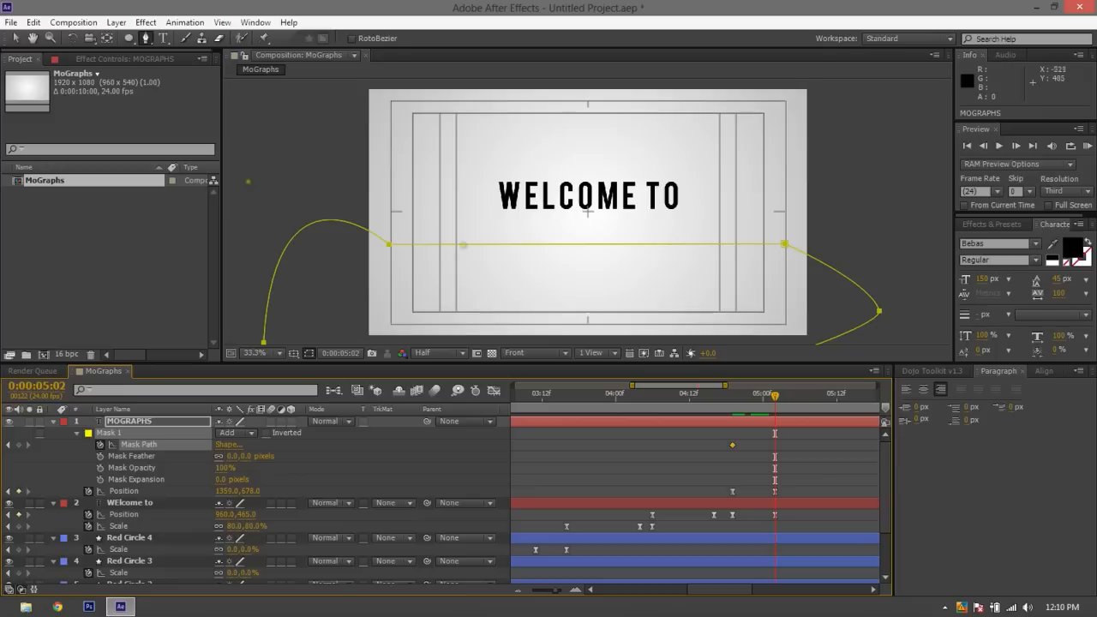
click(15, 39)
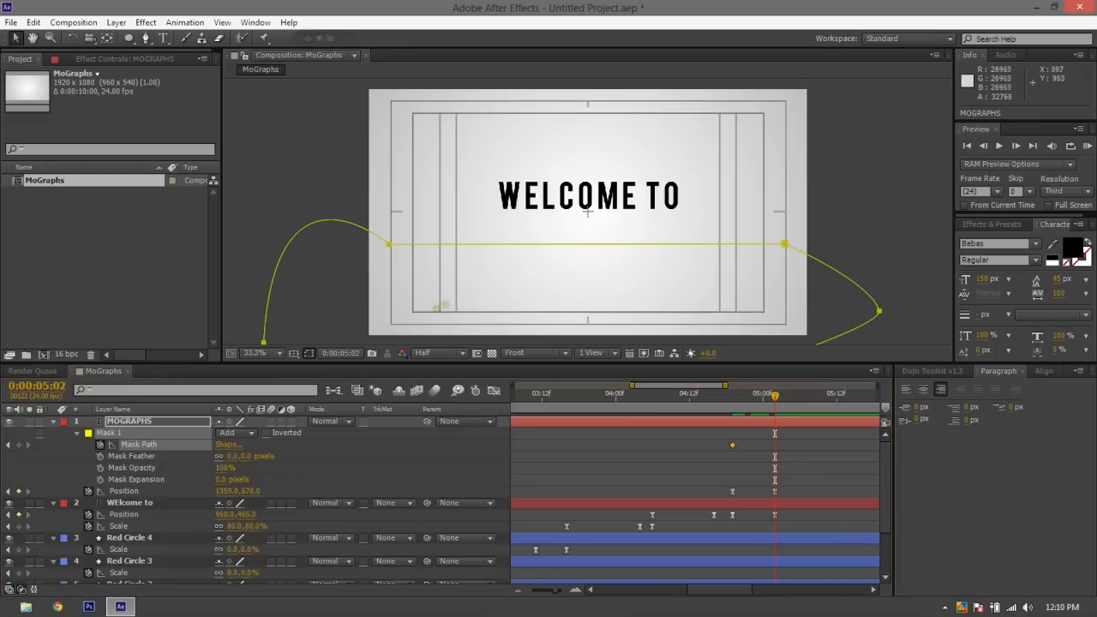
drag(540, 246, 545, 213)
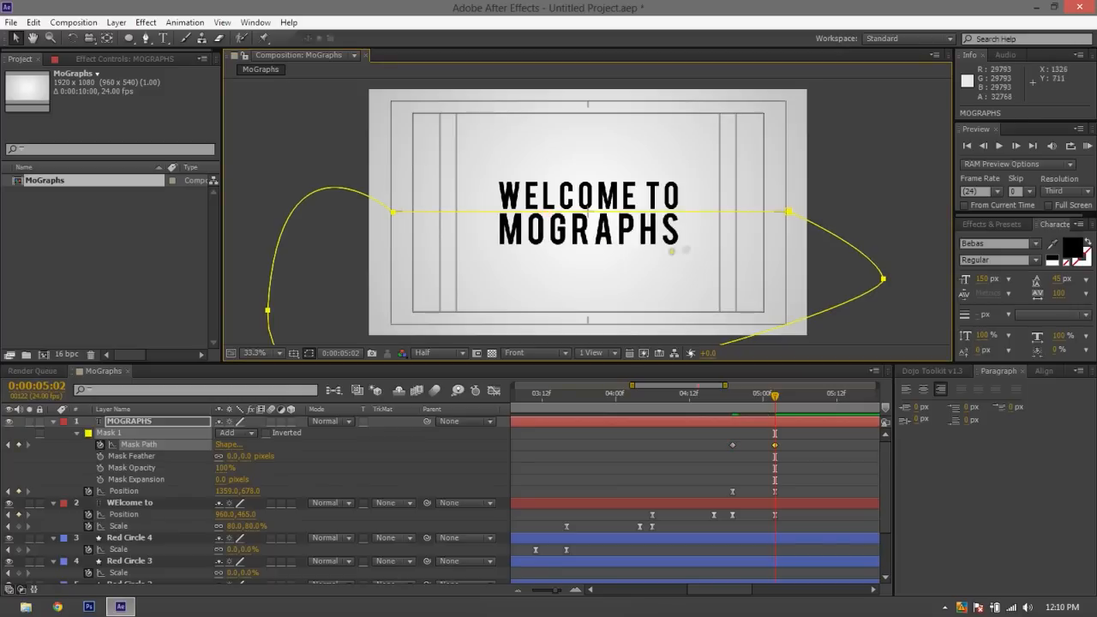
click(674, 247)
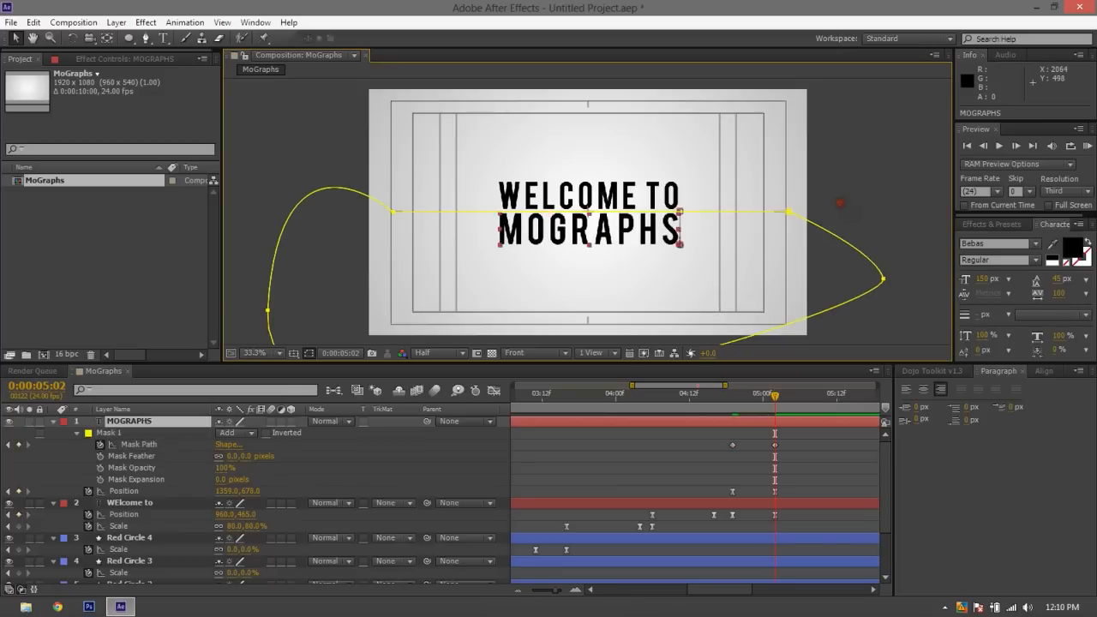
click(263, 140)
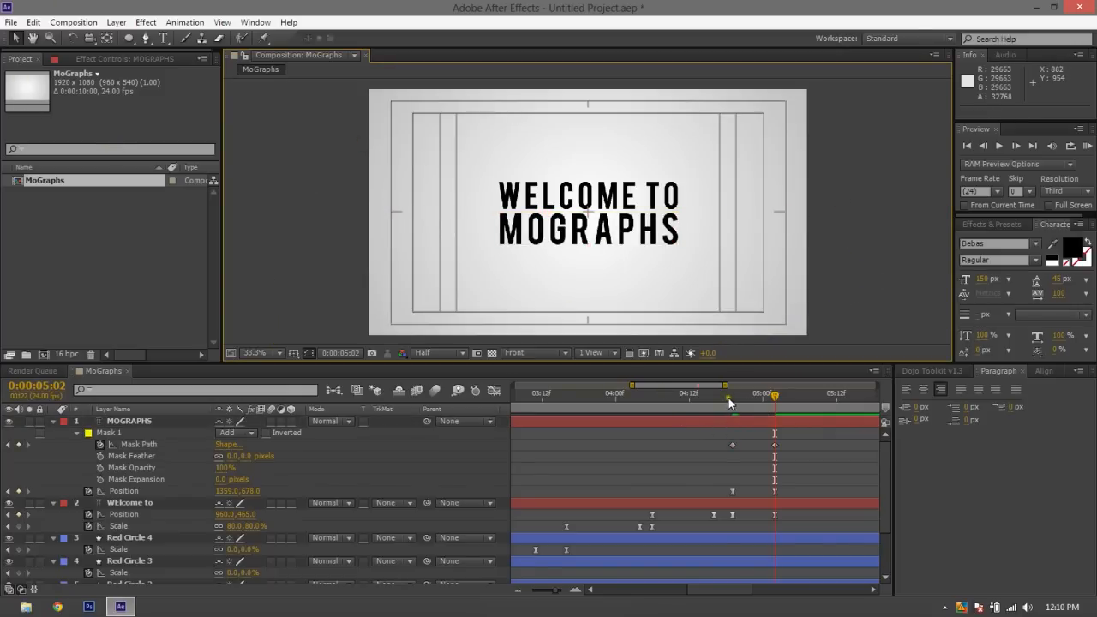
Preview the masked MOGRAPHS reveal several times from about 0:00:04:18
key(space)
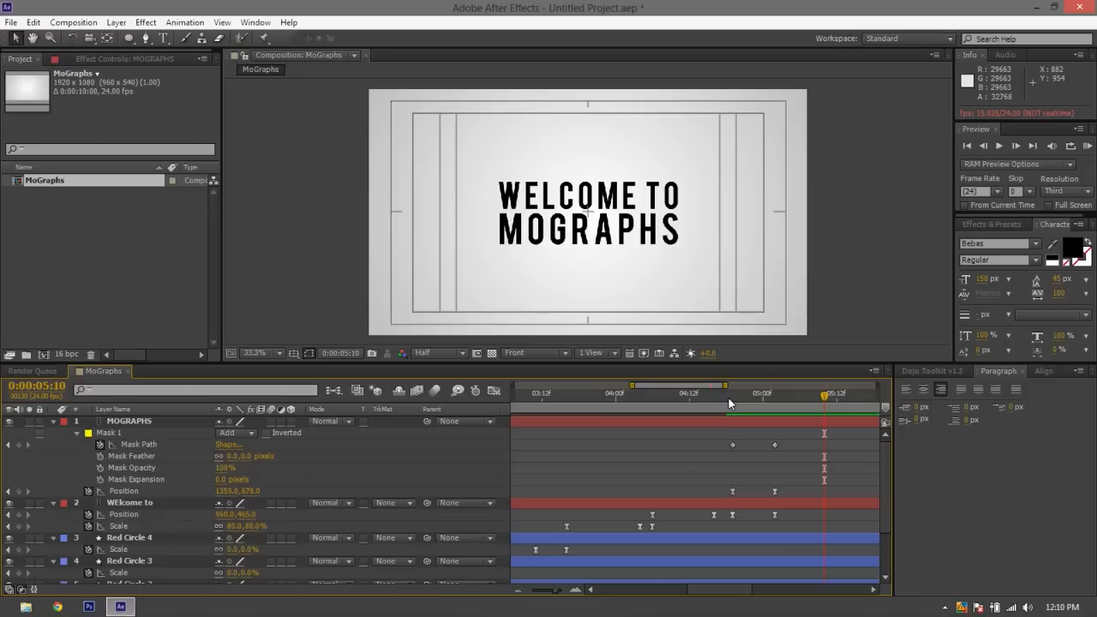
click(726, 401)
key(space)
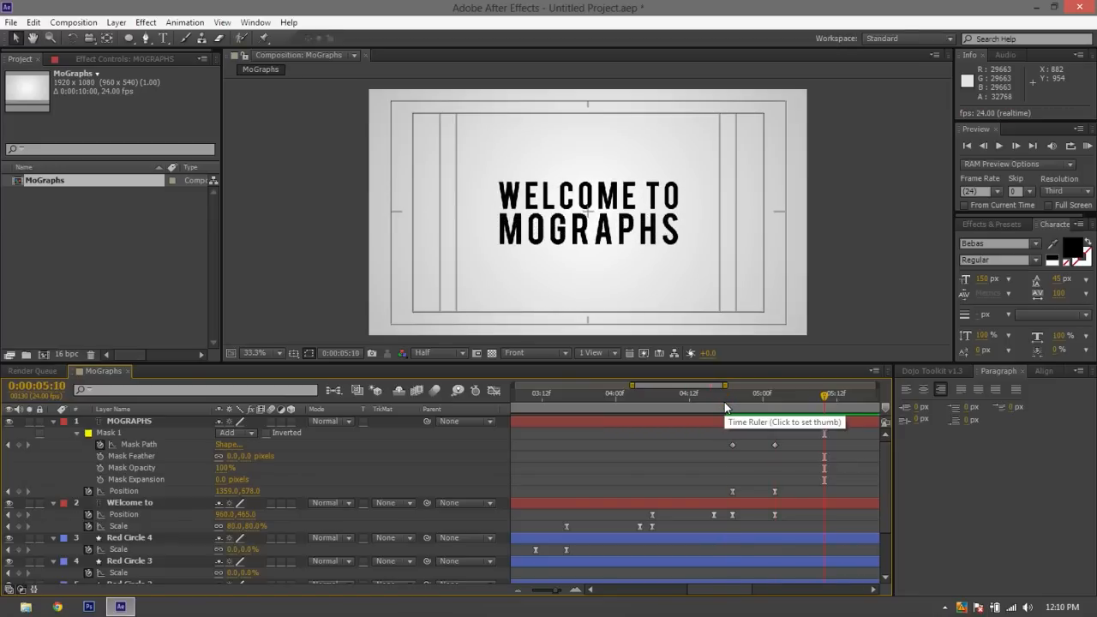
click(724, 403)
key(space)
key(space)
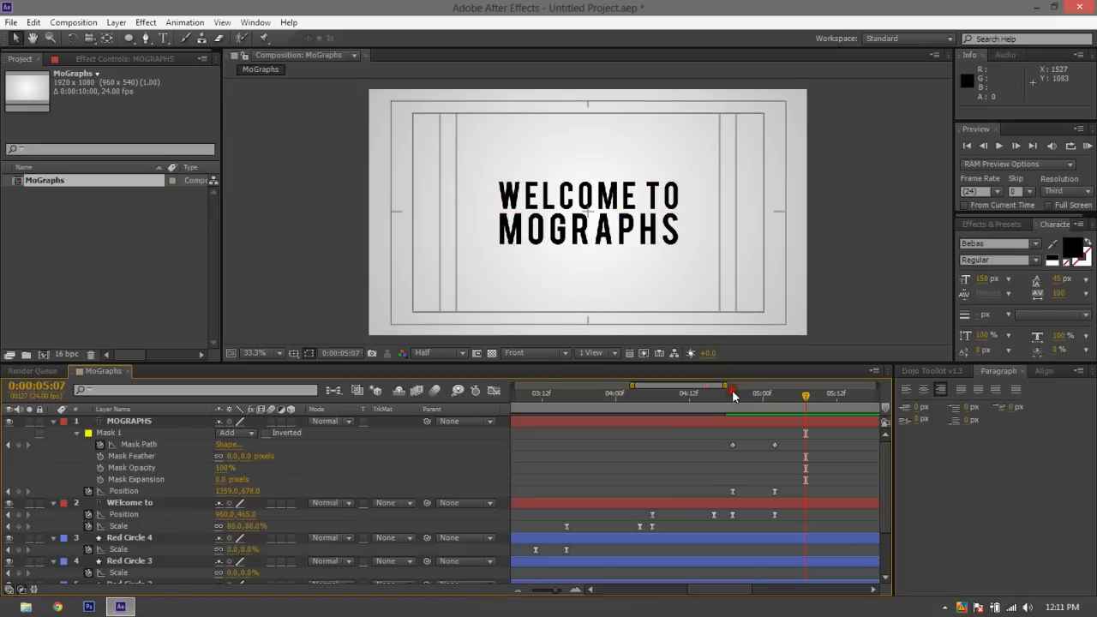
key(space)
key(space)
Apply Easy Ease to both MOGRAPHS Mask Path keyframes
drag(711, 461, 794, 439)
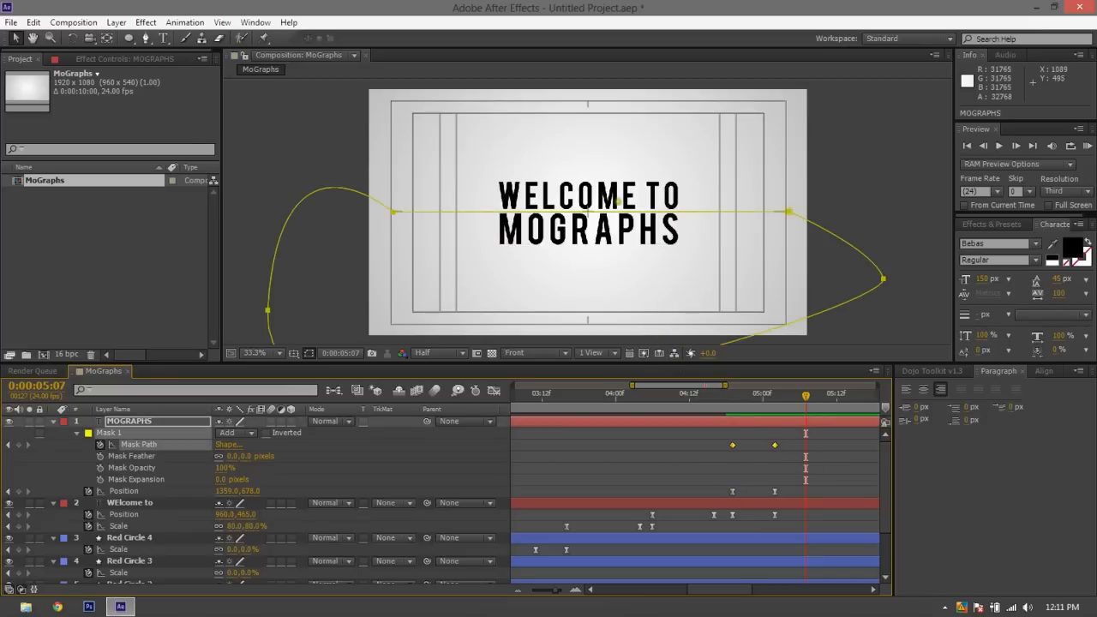
drag(709, 478, 764, 489)
click(796, 490)
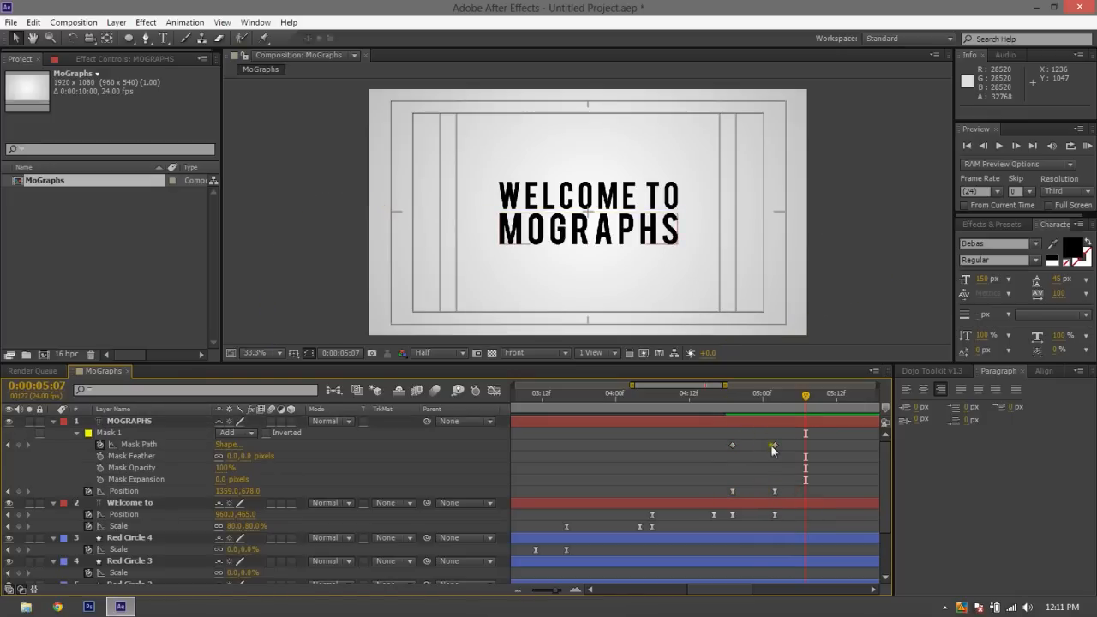
drag(783, 451, 717, 436)
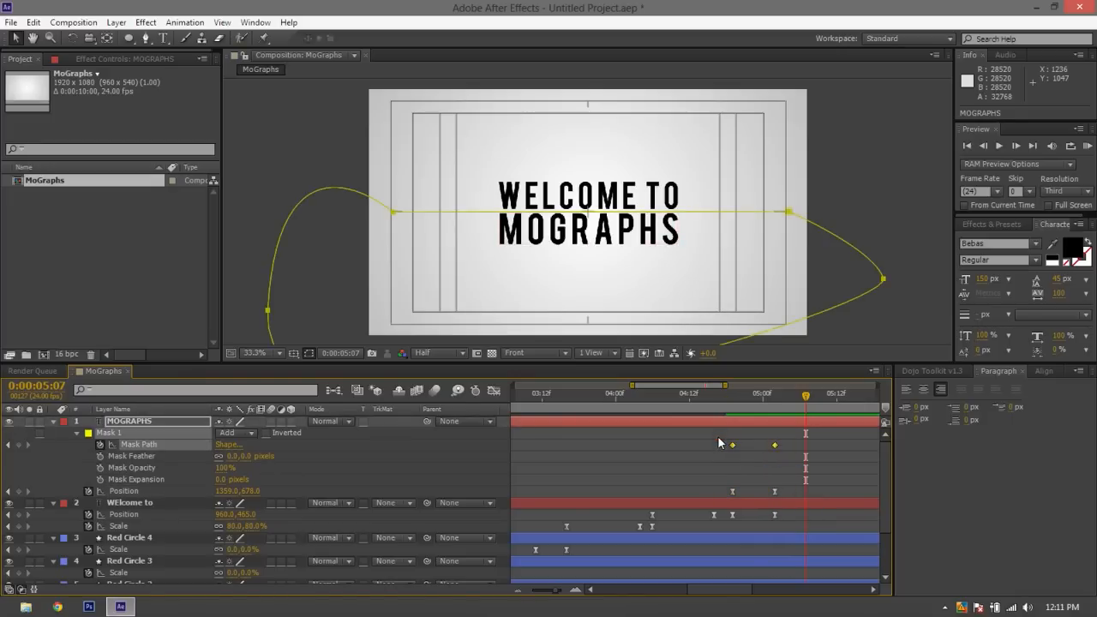
key(F9)
Reshape the MOGRAPHS Mask Path speed curve to peak early and slow down gradually, and deselect the mask
click(499, 391)
drag(810, 527, 699, 559)
drag(769, 547, 697, 543)
click(498, 391)
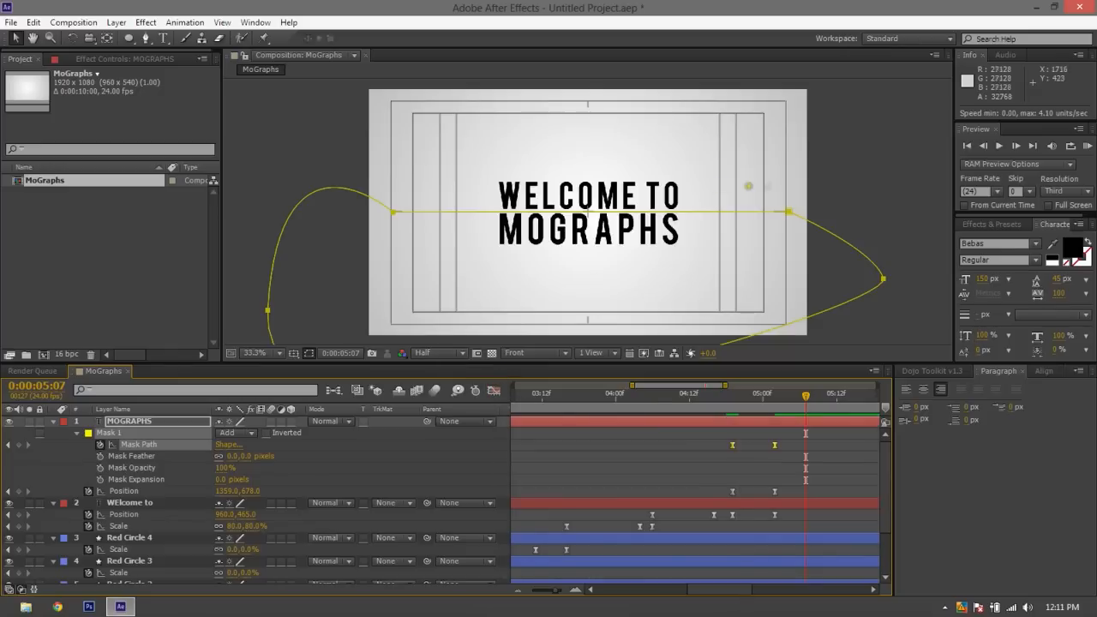
click(786, 288)
click(908, 111)
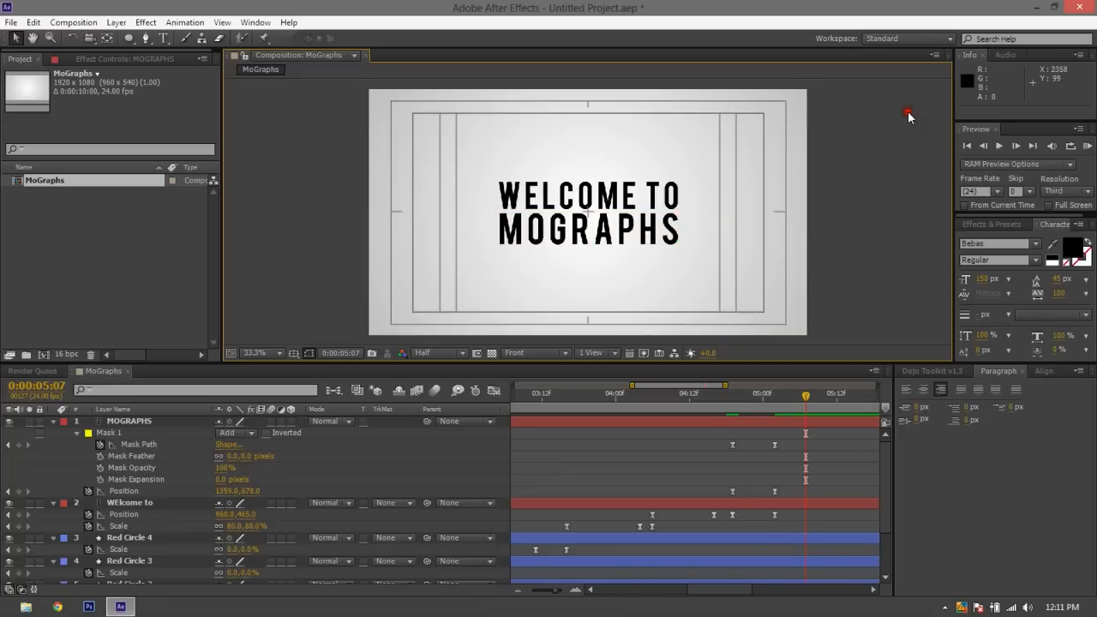
Preview the eased mask reveal from 0:00:04:17 and return the timeline view to the title keyframes
click(720, 403)
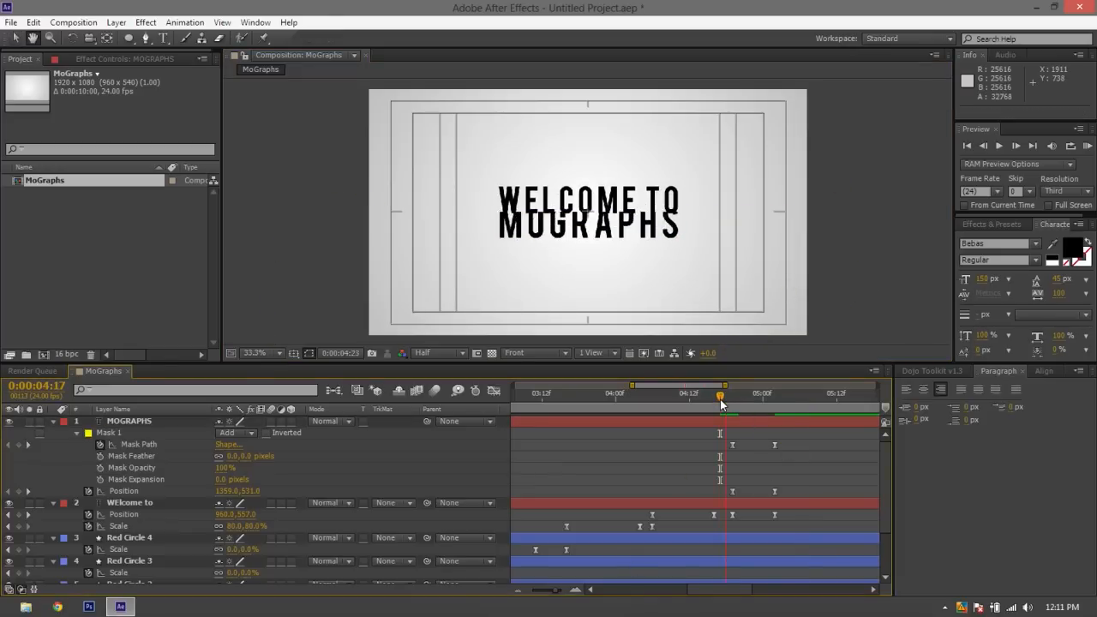
key(space)
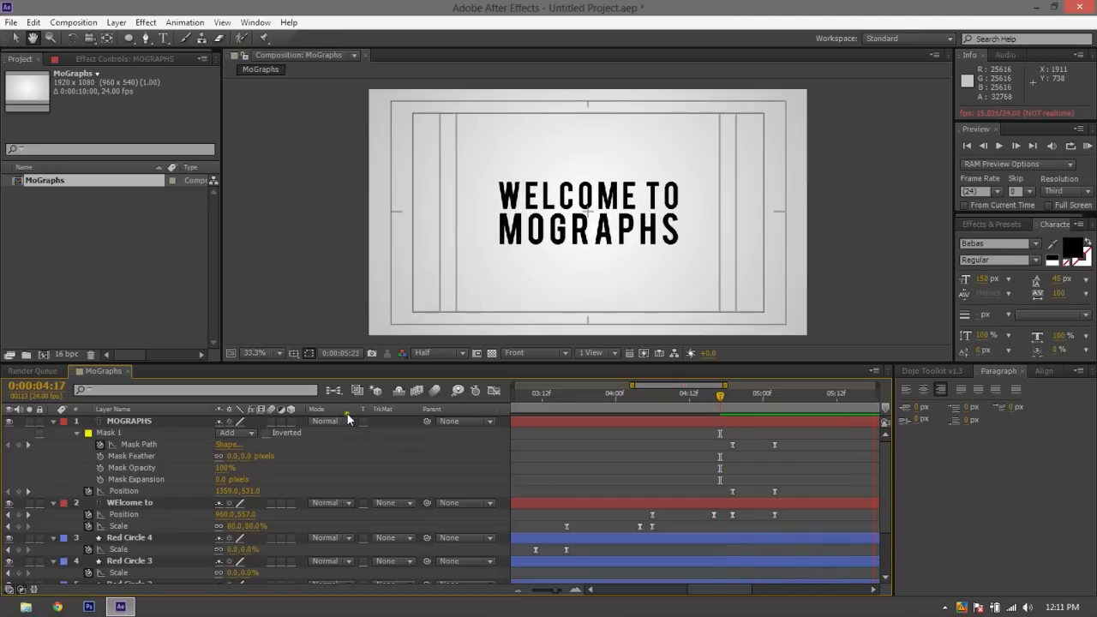
key(space)
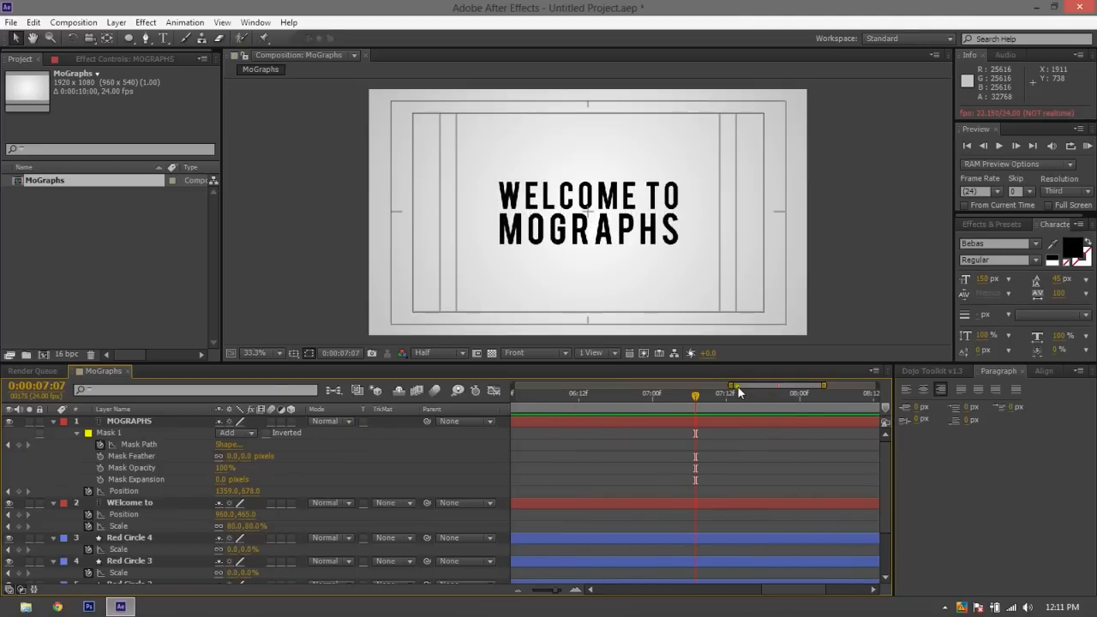
drag(737, 386, 628, 385)
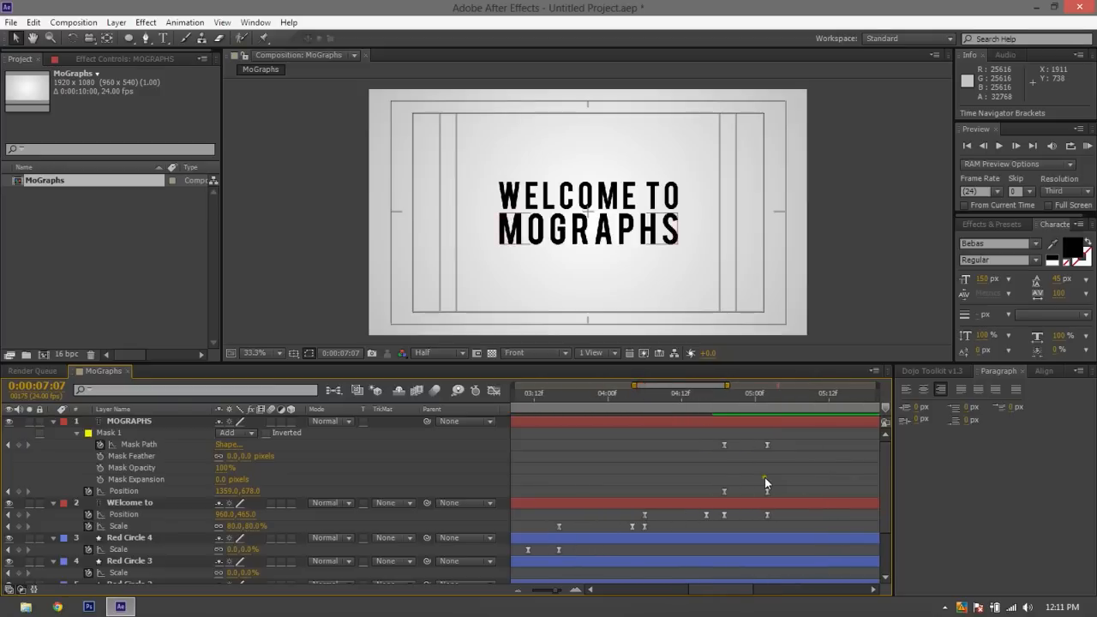
Nudge the MOGRAPHS text up to position 1359, 669 at its 0:00:05:02 Position keyframe, and deselect the layer
click(769, 495)
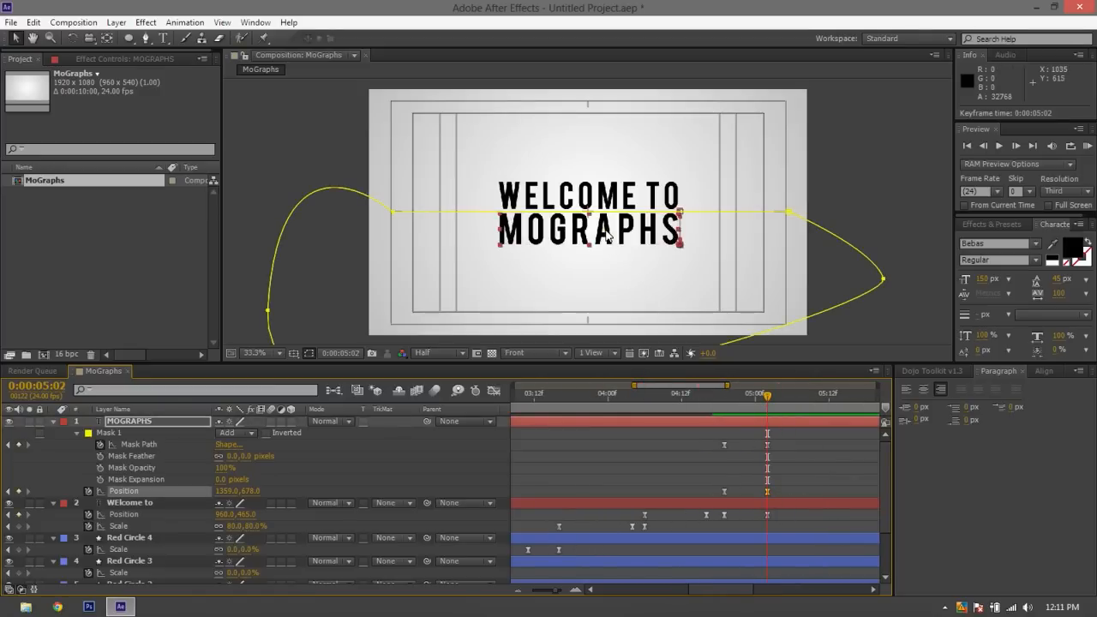
key(Up)
key(Up)
key(Up)
key(Up)
key(Up)
key(Up)
key(Up)
key(Up)
key(Up)
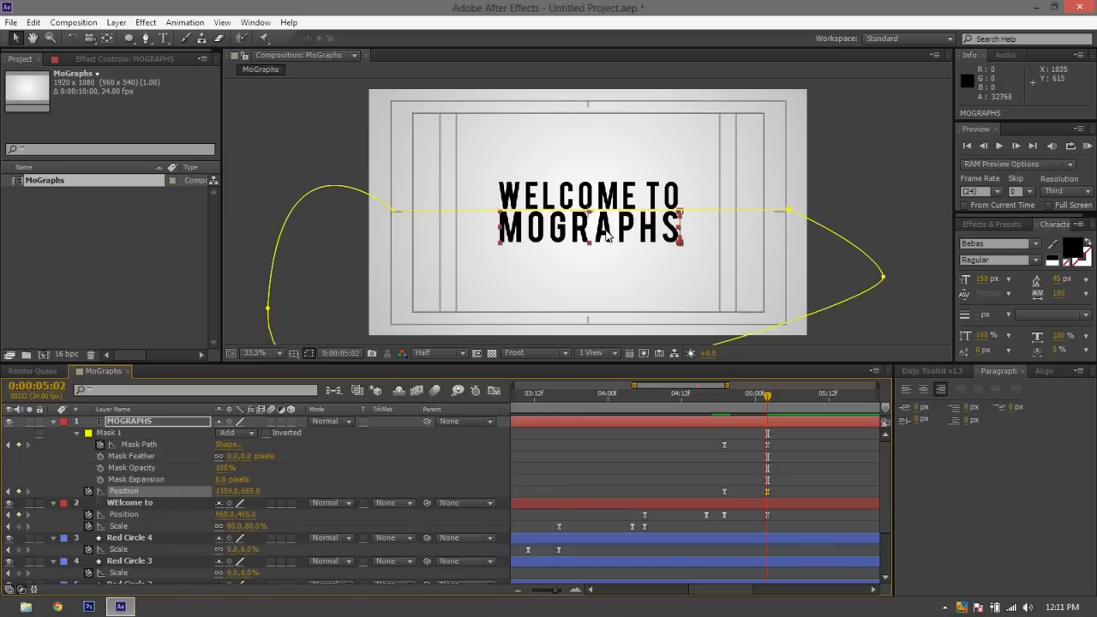
click(842, 117)
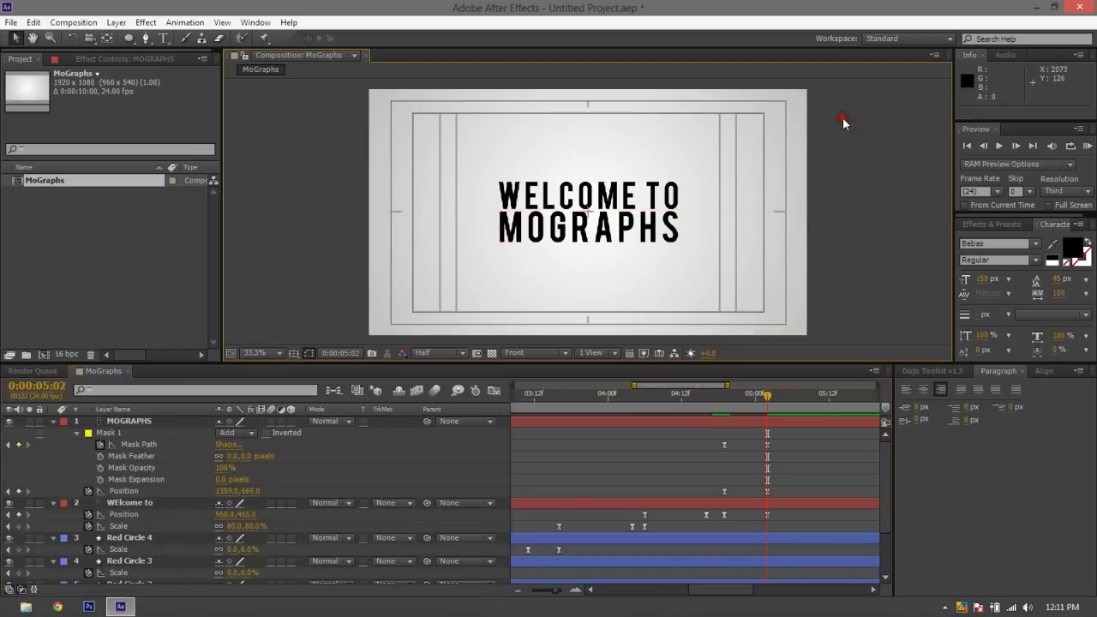
Preview the title reveal from about 0:00:04:16 and hide the title/action safe guides over the composition
click(707, 411)
key(space)
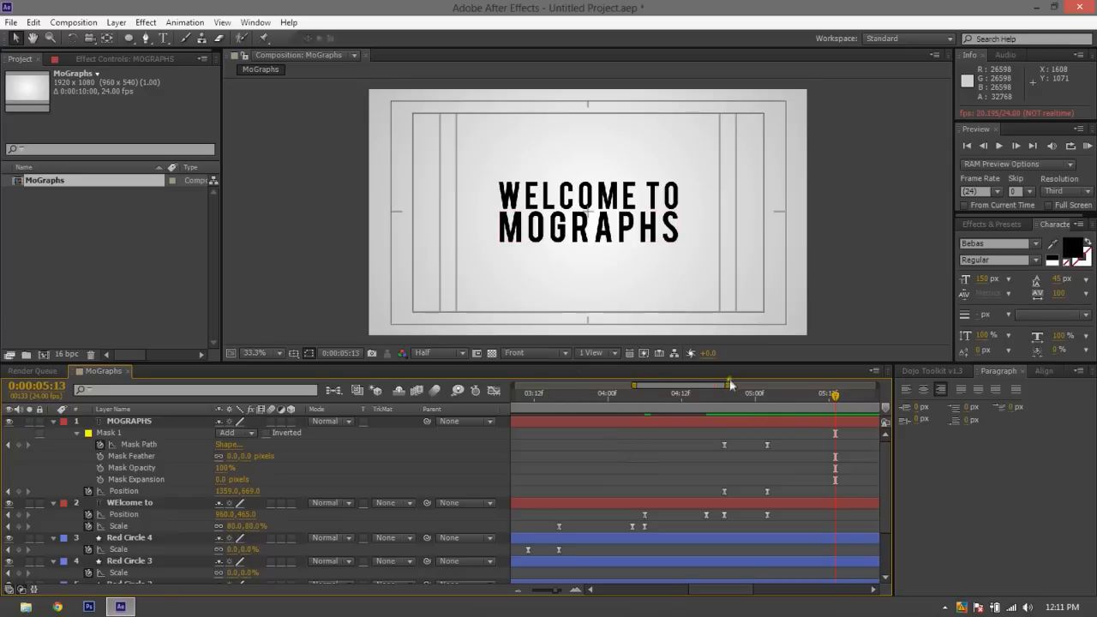
drag(730, 385, 763, 381)
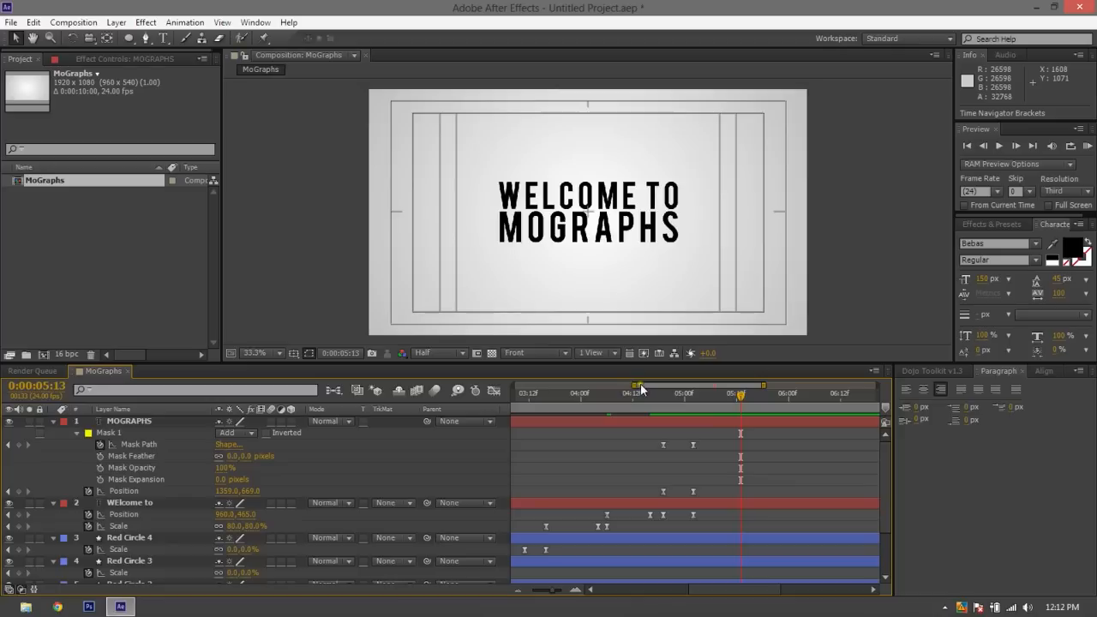
click(308, 351)
click(319, 369)
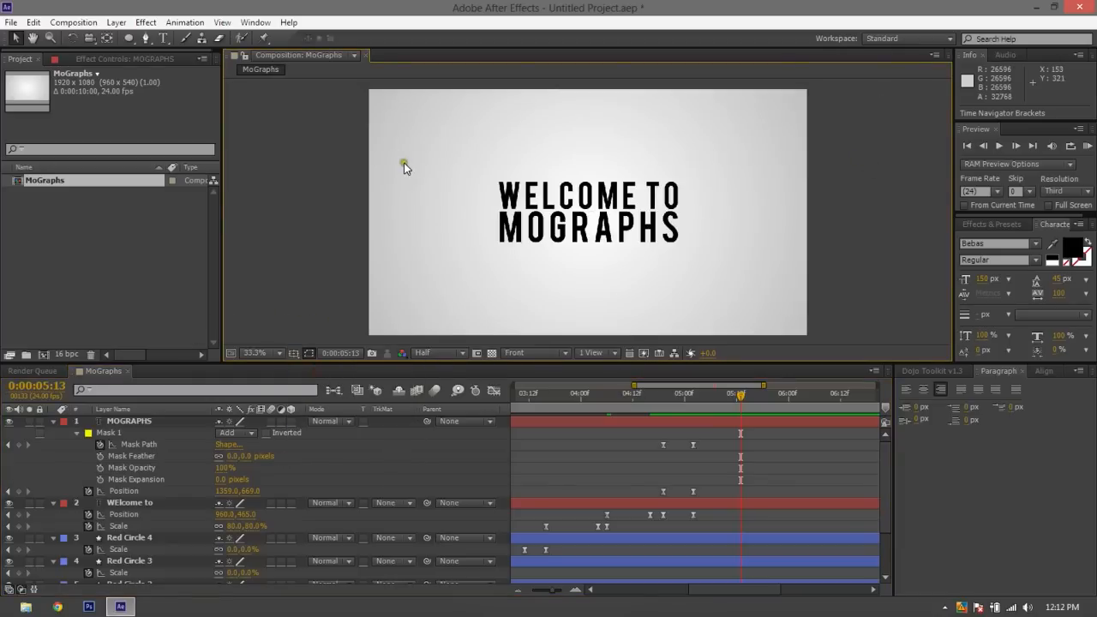
Draw a tall, narrow rectangle shape just right of the title, spanning slightly more than the height of both text lines
click(133, 39)
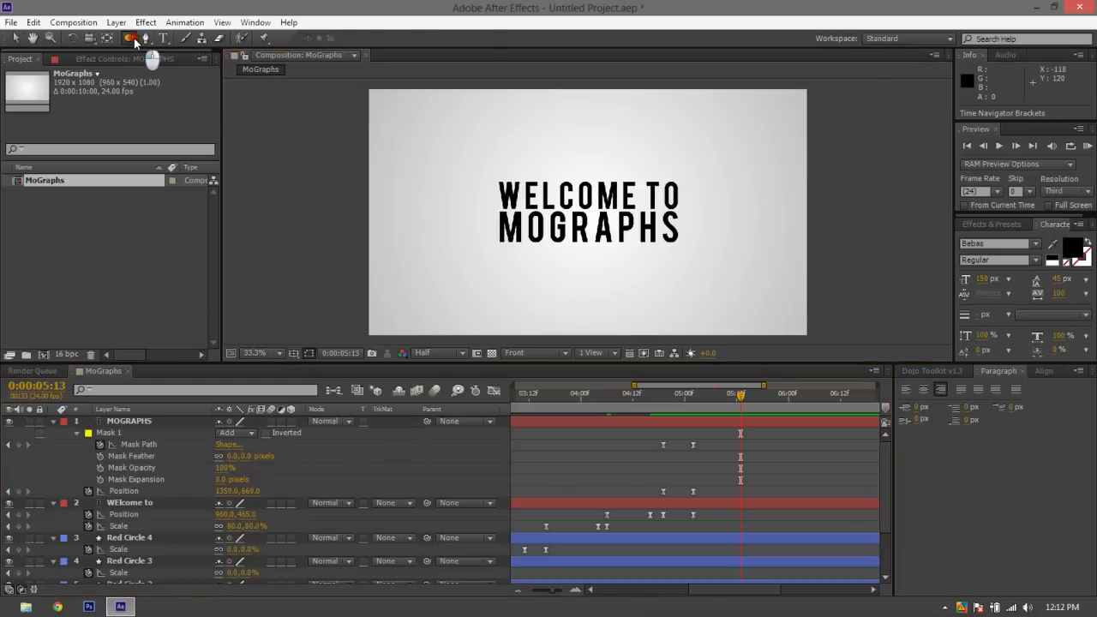
drag(135, 41, 172, 39)
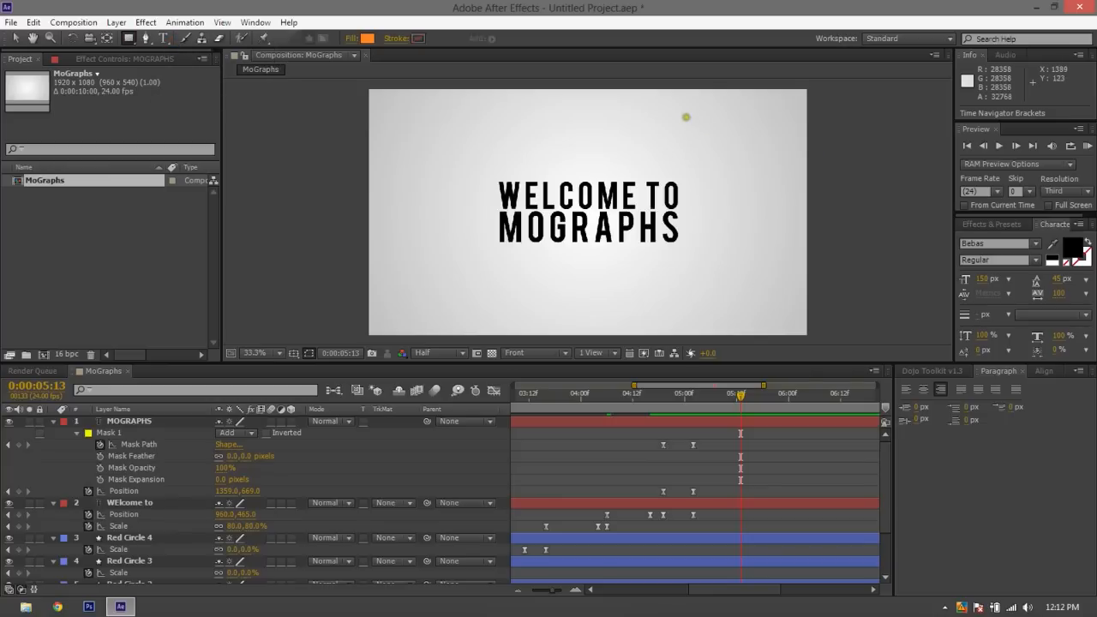
drag(686, 165, 699, 259)
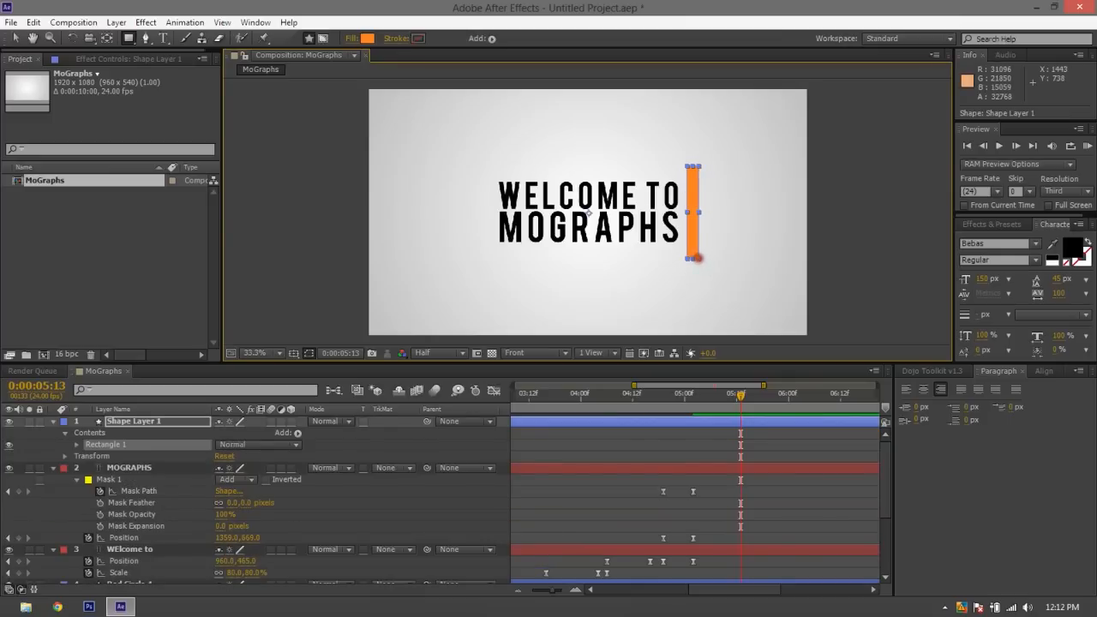
Change the rectangle's fill colour to black (000000) and deselect the shape
click(369, 38)
click(92, 204)
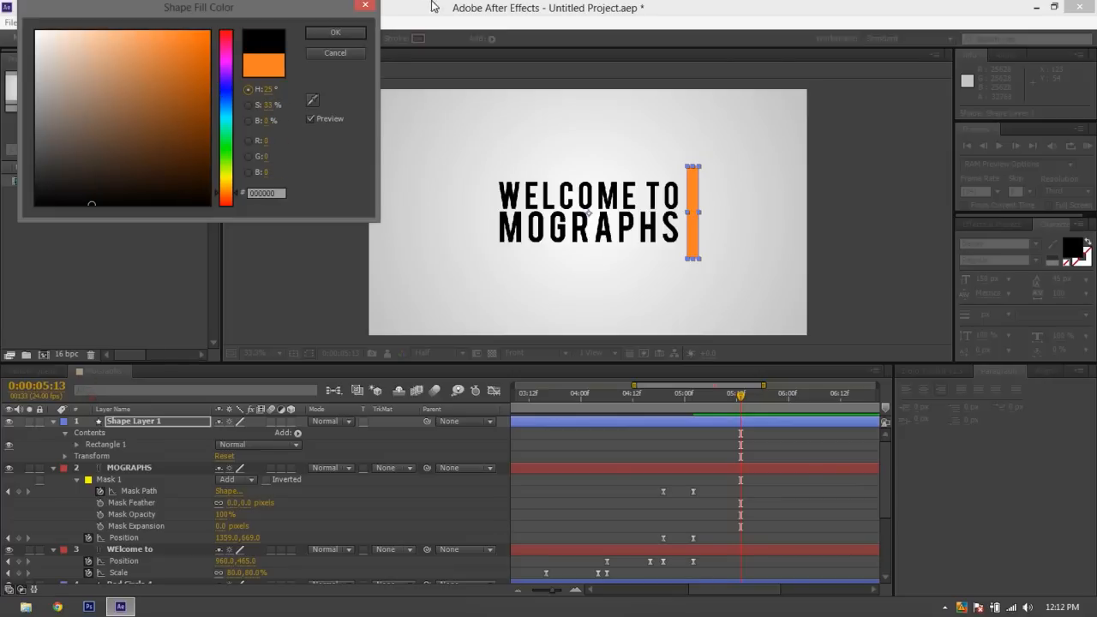
click(335, 33)
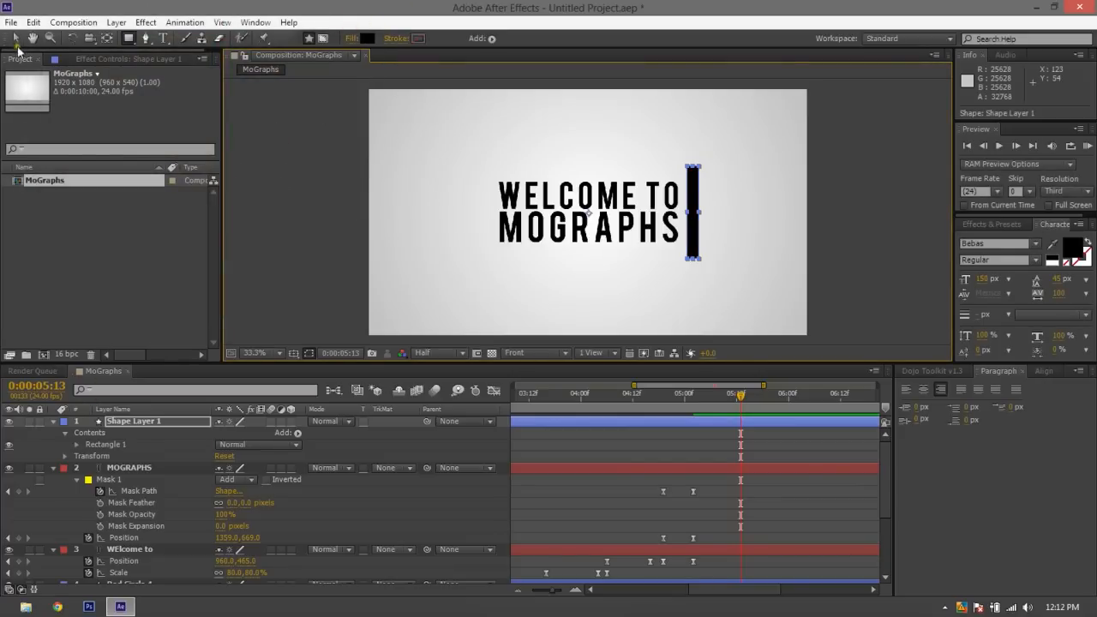
click(15, 39)
click(359, 177)
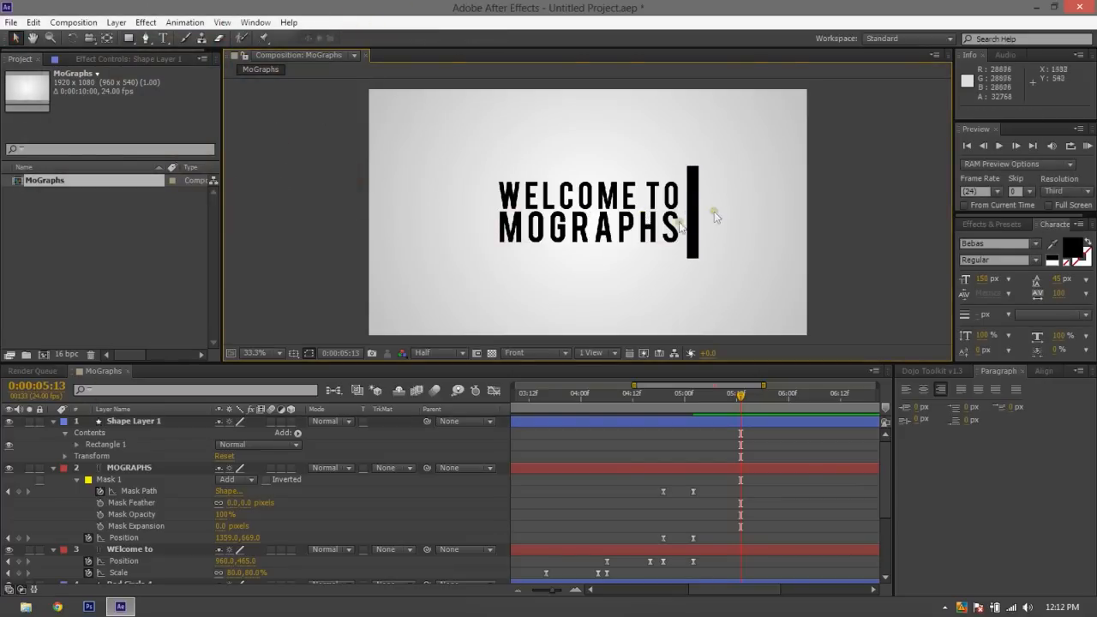
Set the current time to 0:00:05:04 and collapse the properties of both text layers and all four circle layers
click(701, 395)
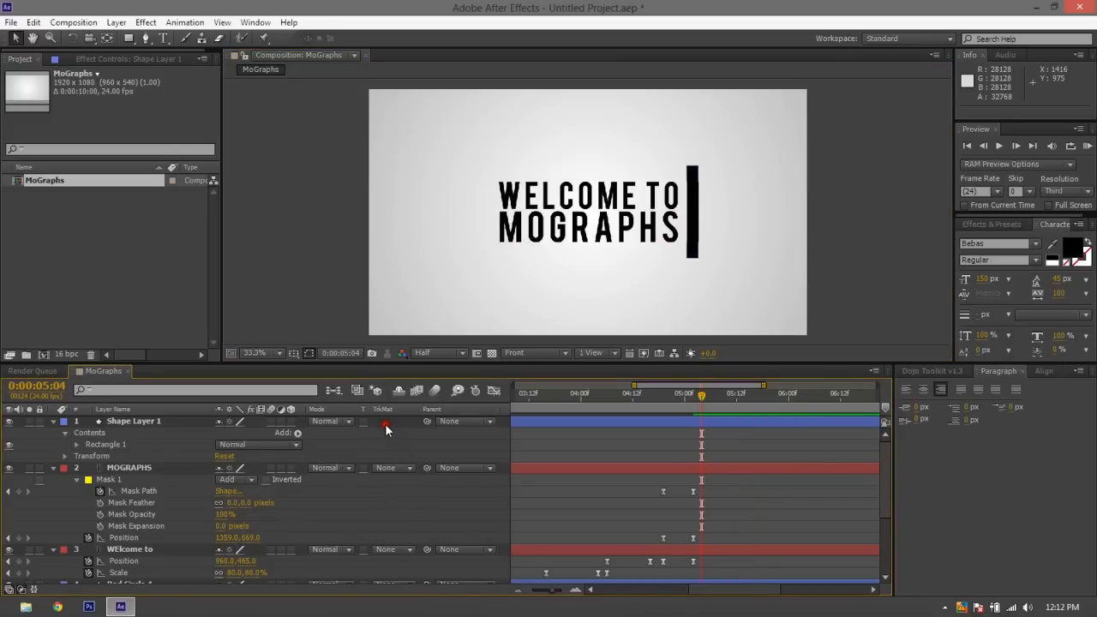
click(53, 468)
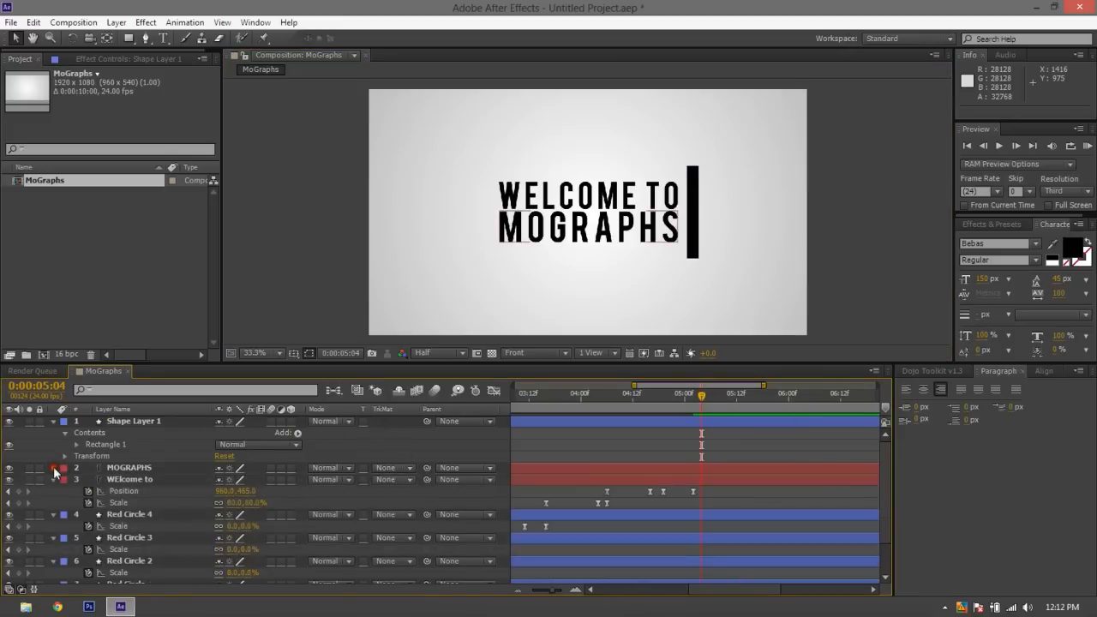
click(53, 479)
click(53, 491)
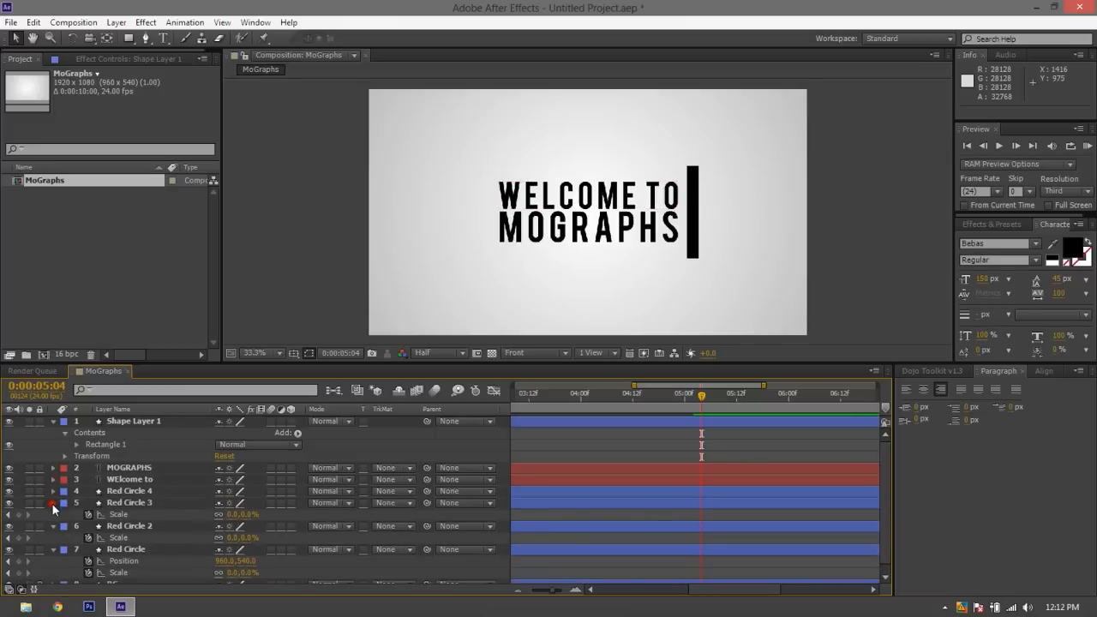
click(53, 503)
click(52, 515)
click(53, 526)
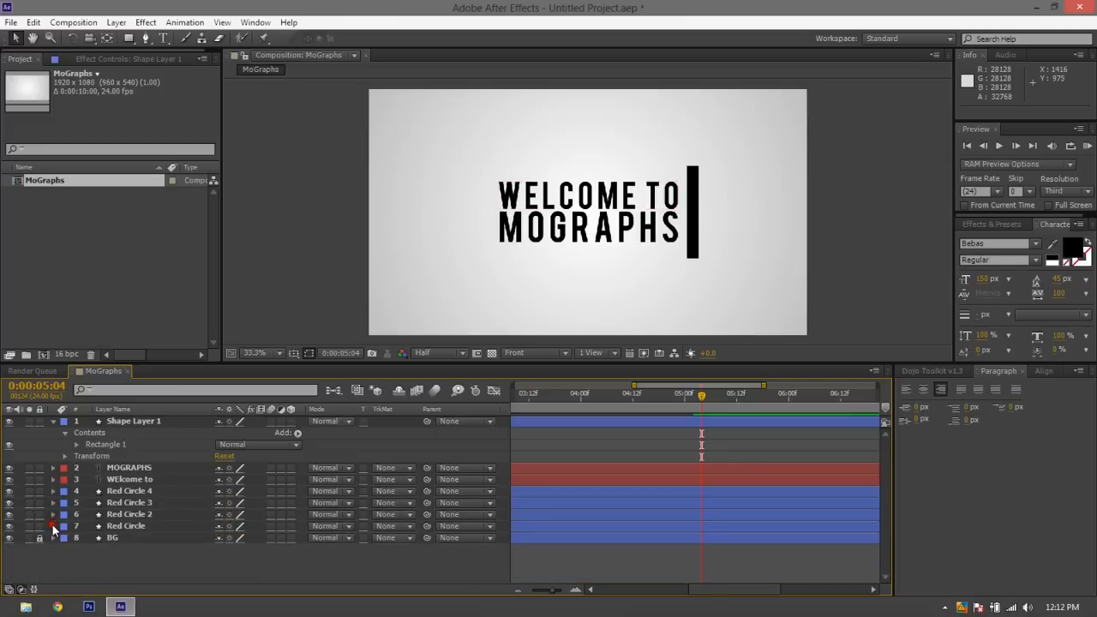
Rename the Red Circle 2 layer as Blue Circle and the Red Circle 3 layer as Green Circle
click(132, 516)
key(Return)
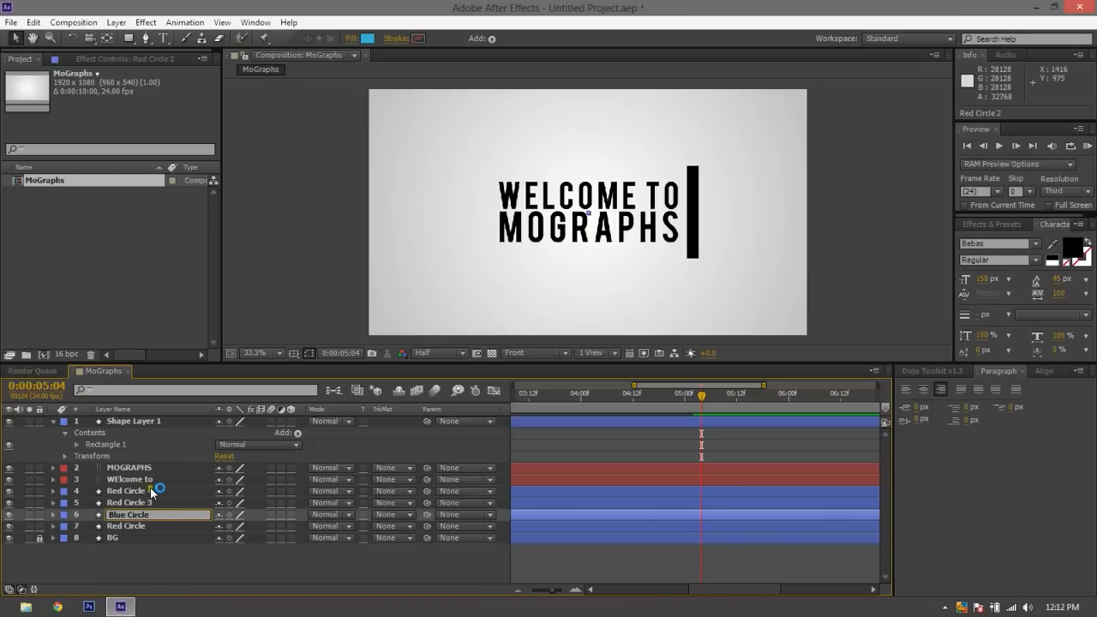
click(145, 494)
click(145, 502)
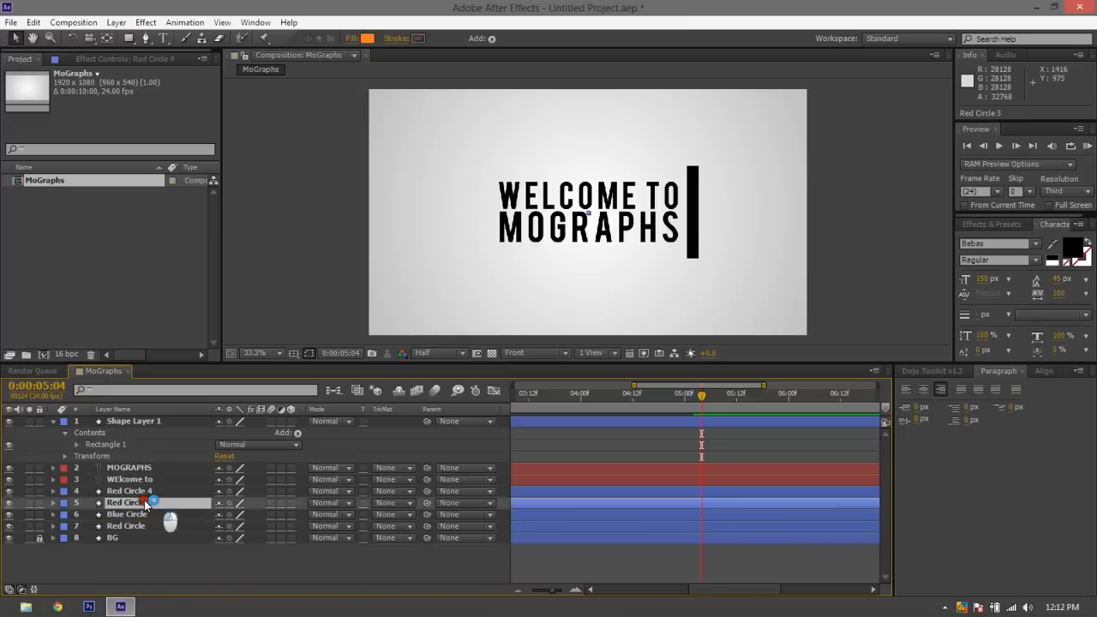
key(Return)
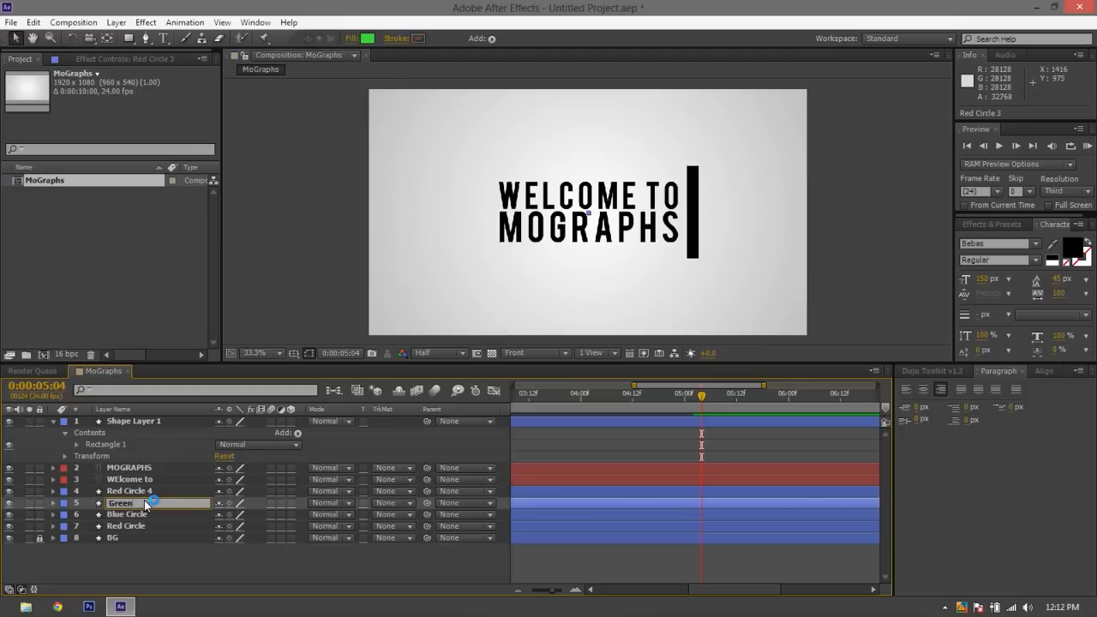
text(Green Circle)
Rename the Red Circle 4 layer as Orange Circle and deselect it
click(156, 491)
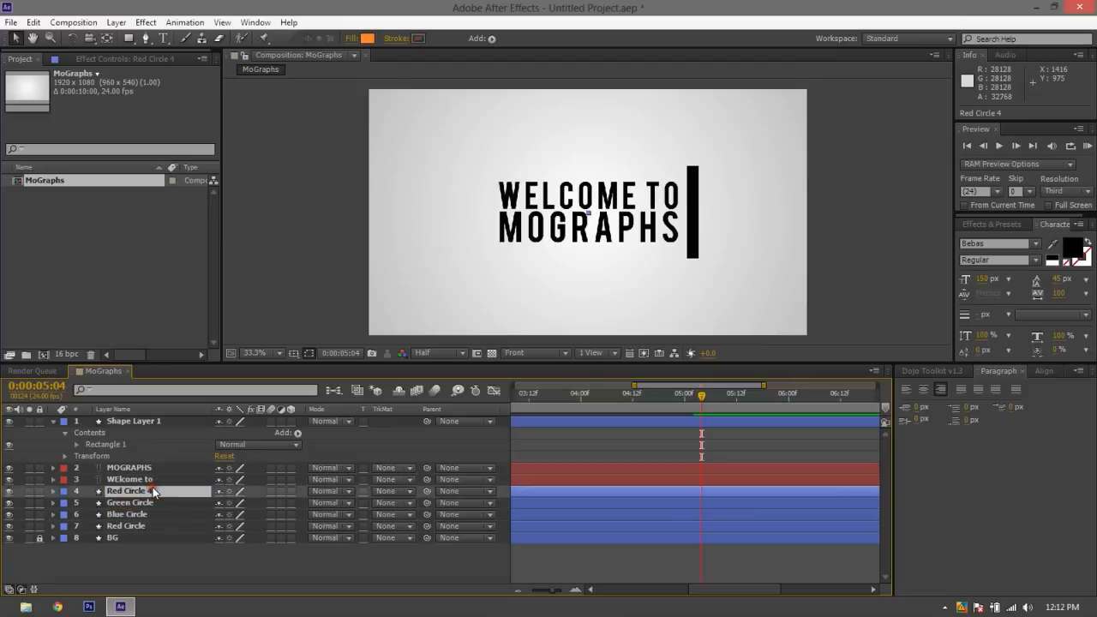
key(Return)
text(Orange)
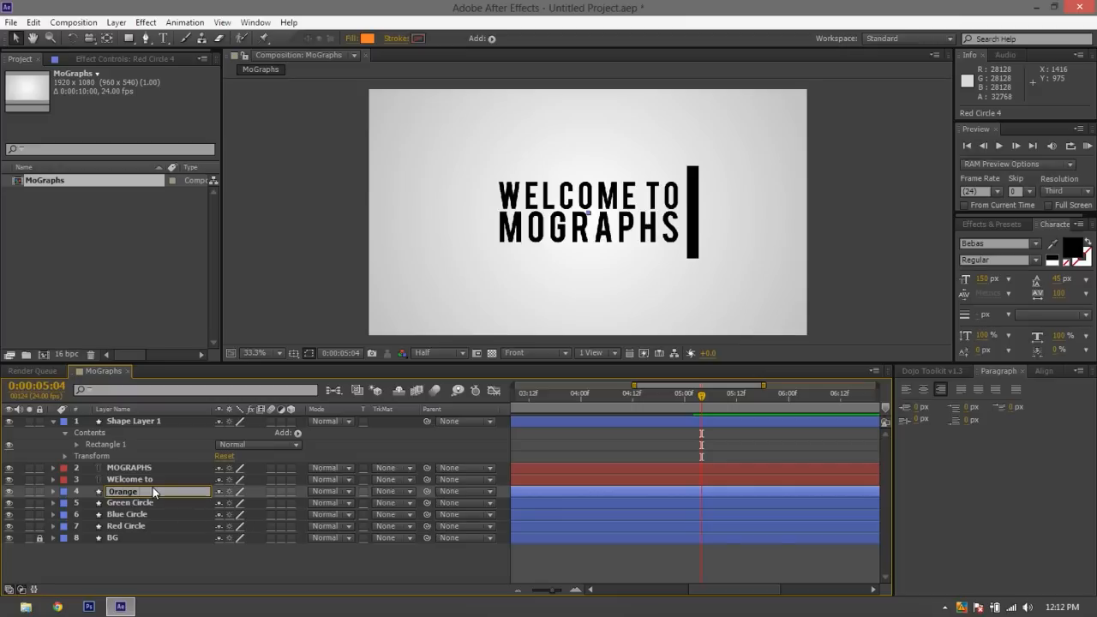
text( Circle)
click(150, 564)
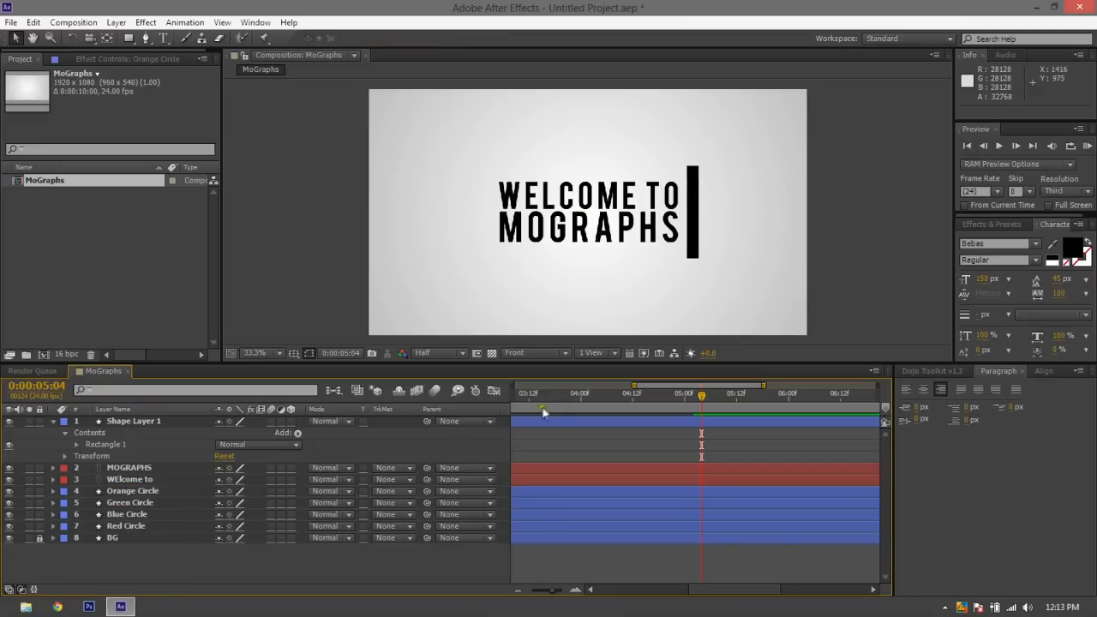
Rename the black bar's shape layer as Line and deselect it
click(133, 421)
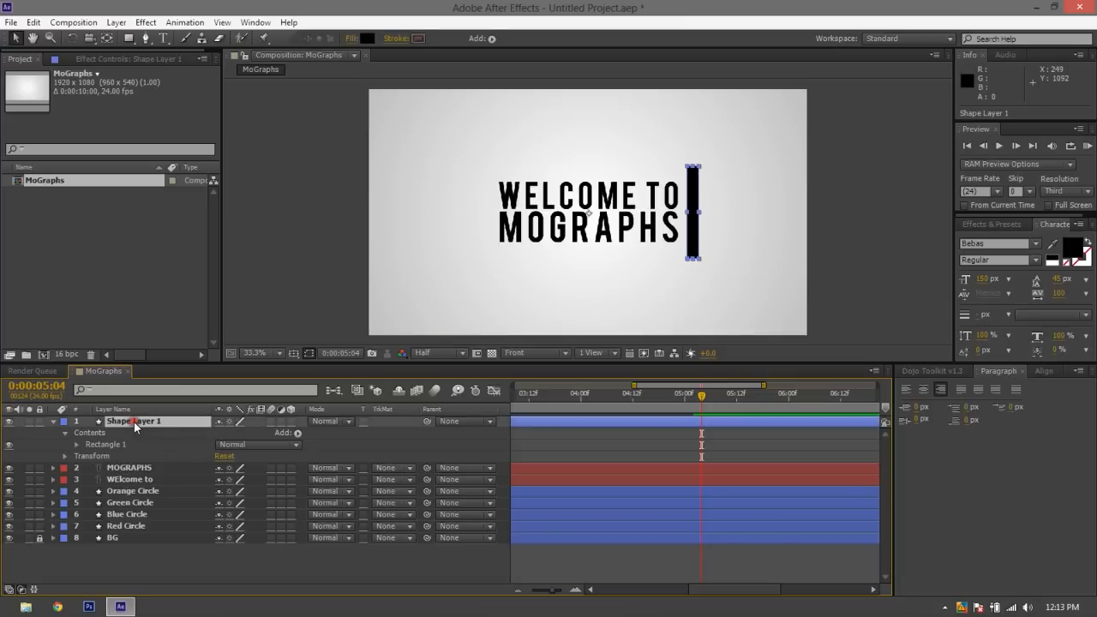
key(Return)
text(Line)
click(240, 571)
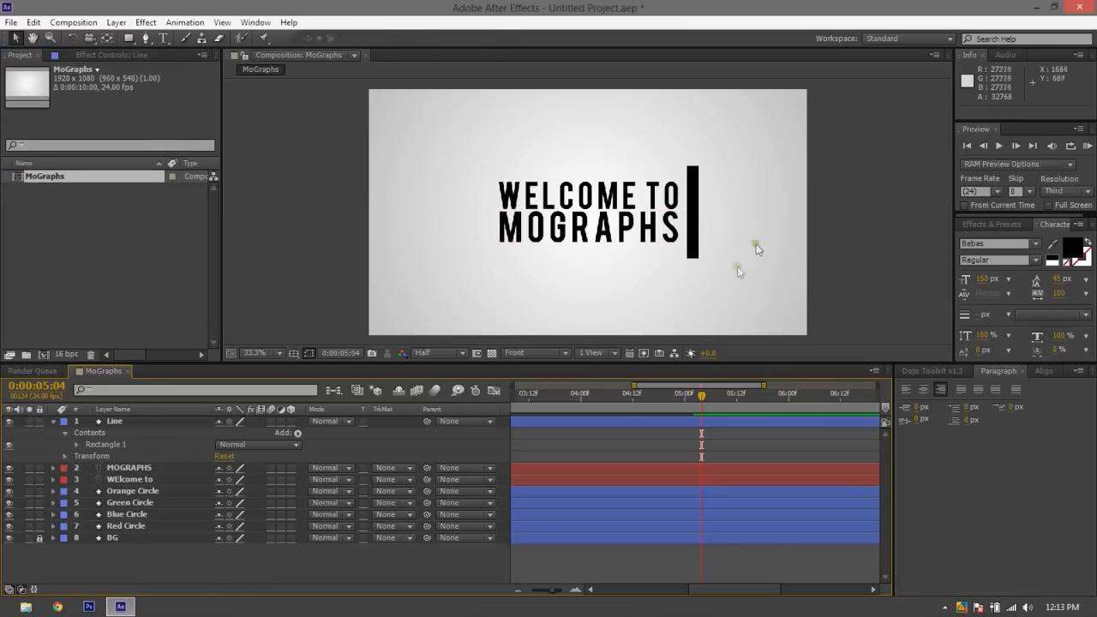
Reveal the MOGRAPHS layer's keyframed properties and play the timeline forward to 0:00:05:16
click(130, 468)
key(u)
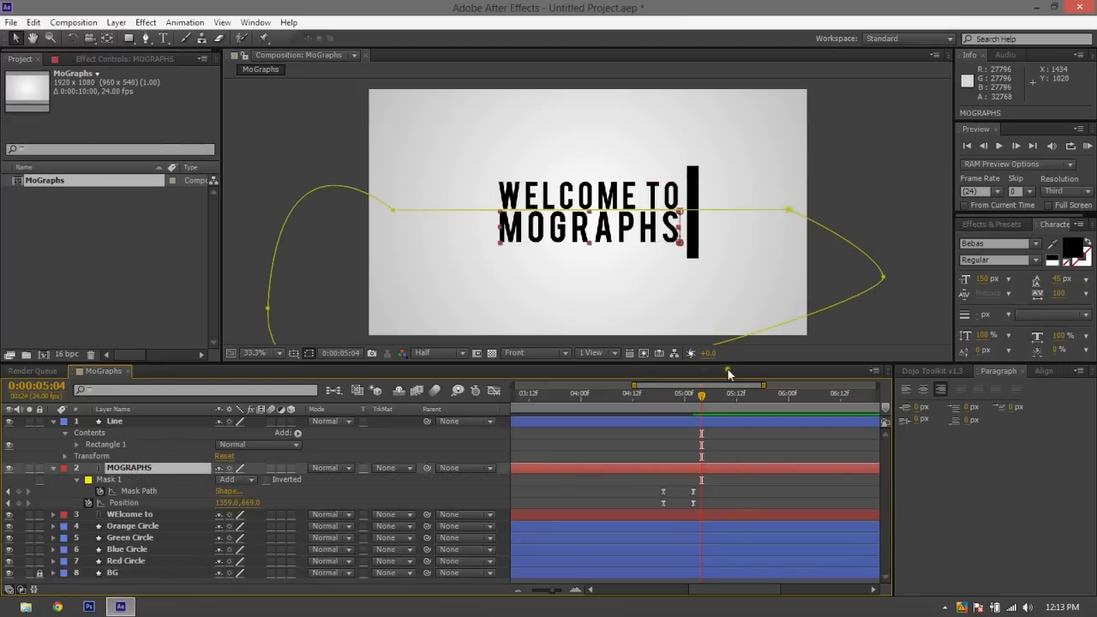
key(space)
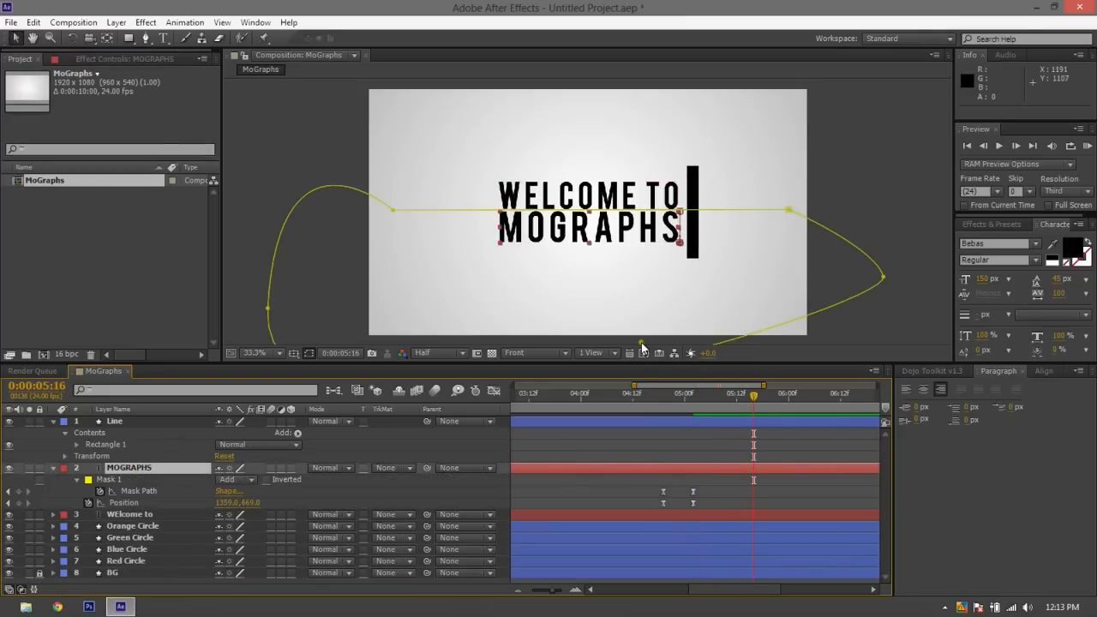
Show the Line layer's Position property, try sliding the bar past the frame's right edge, and undo that move
click(692, 210)
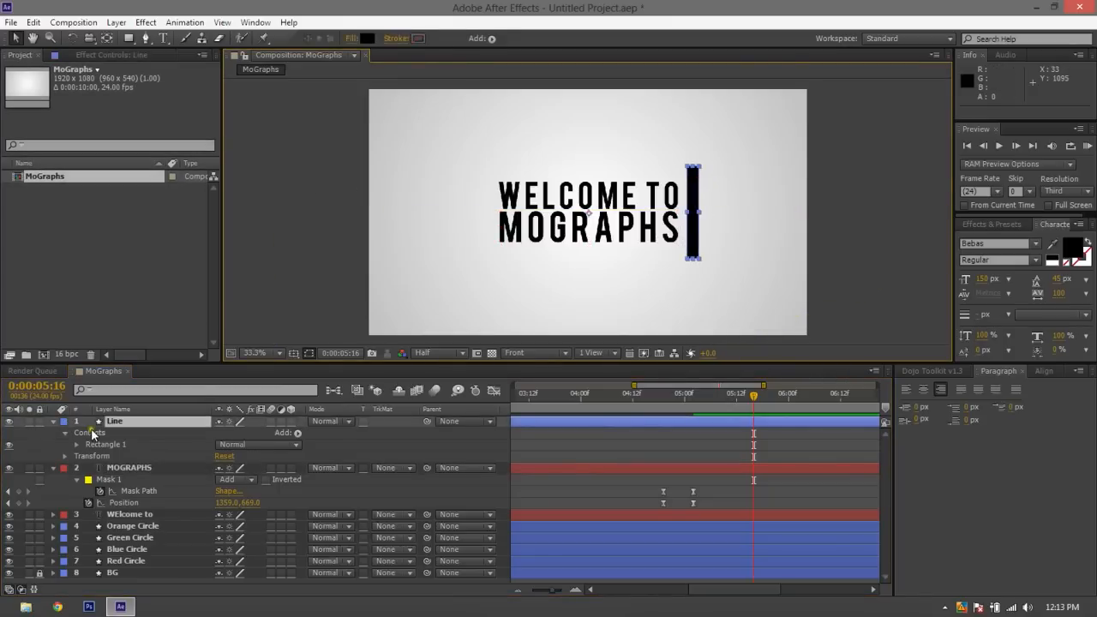
key(p)
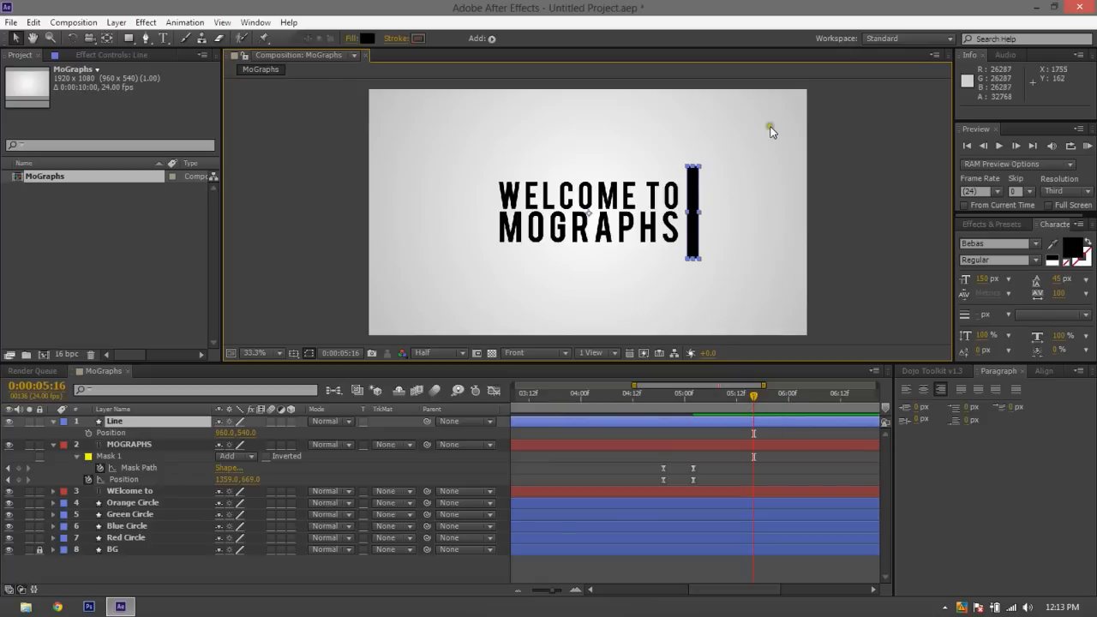
drag(709, 238, 819, 226)
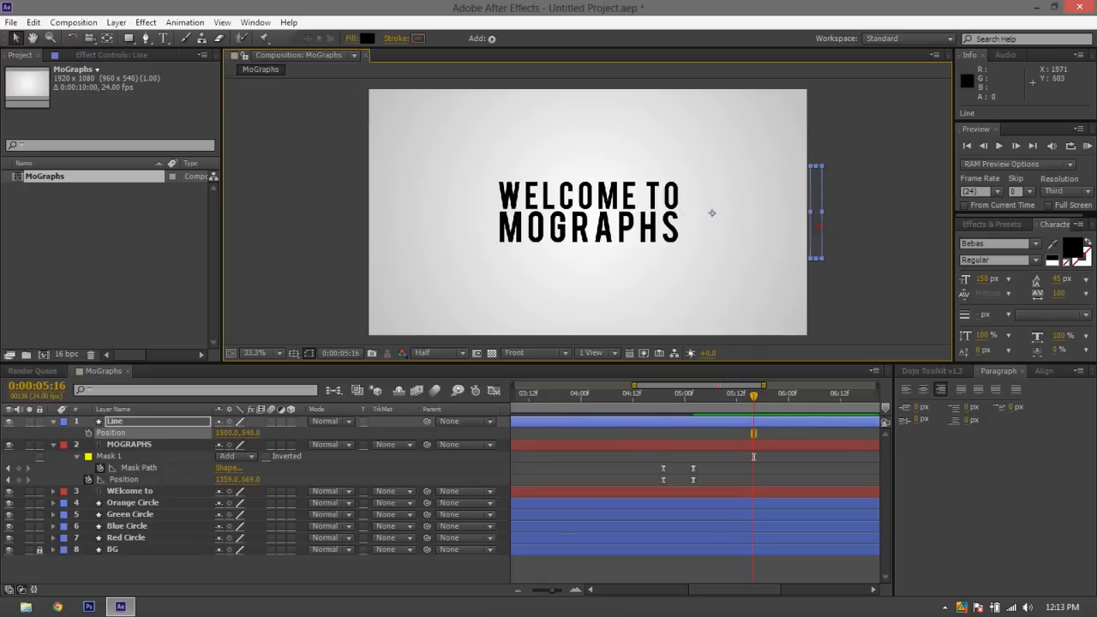
key(ctrl+z)
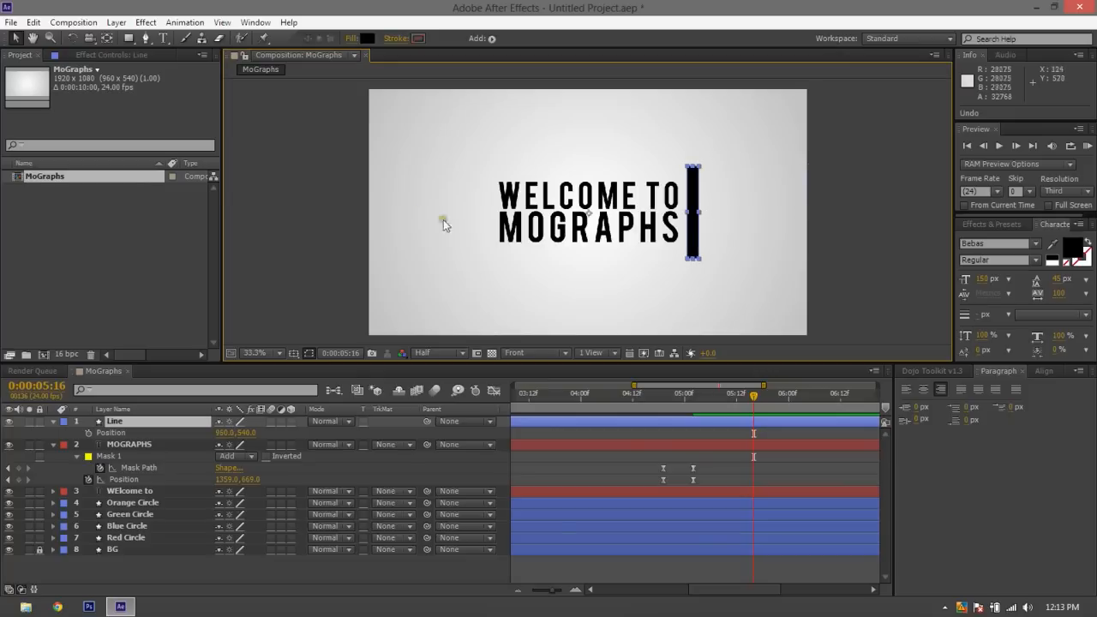
Move the Line layer's anchor point to the centre of the black bar, at about 1417.5, 538.5, and deselect the layer
click(108, 39)
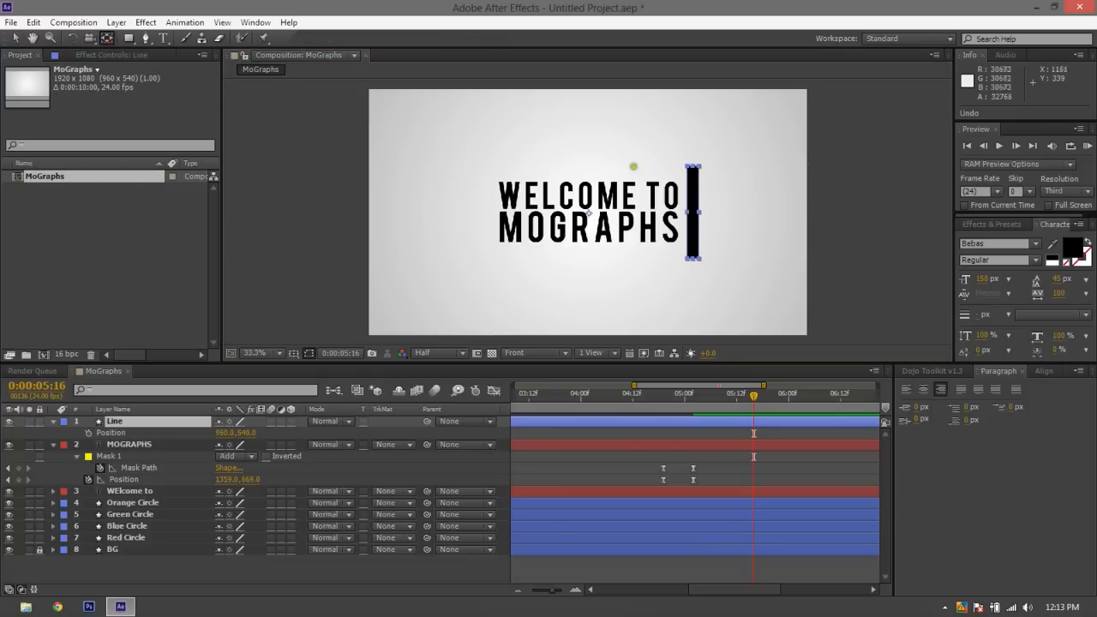
drag(587, 214, 612, 215)
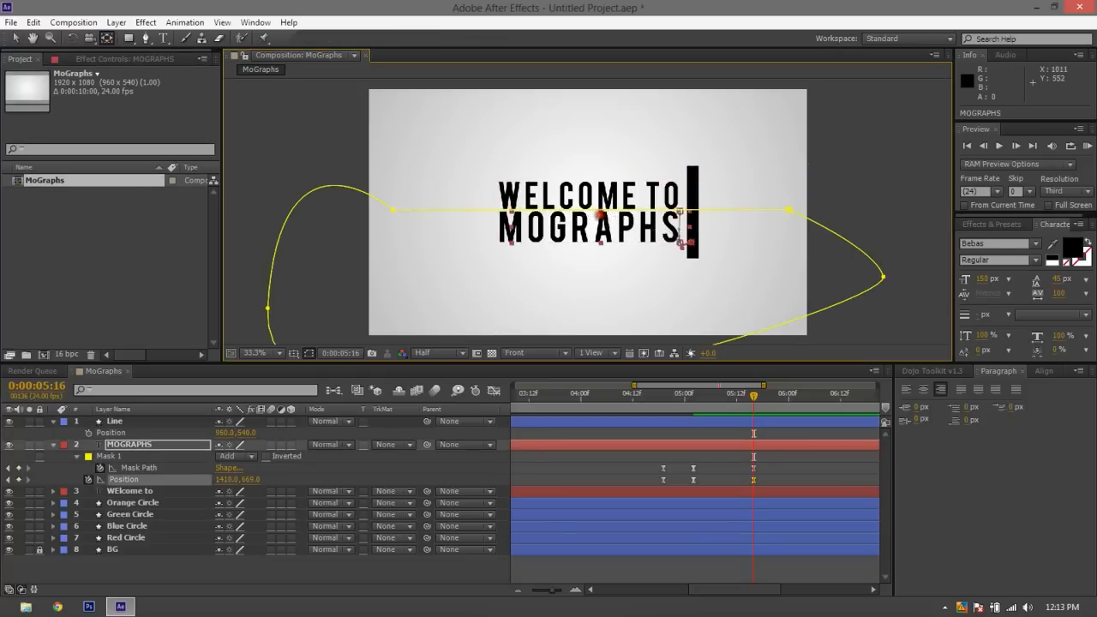
key(ctrl+z)
click(688, 201)
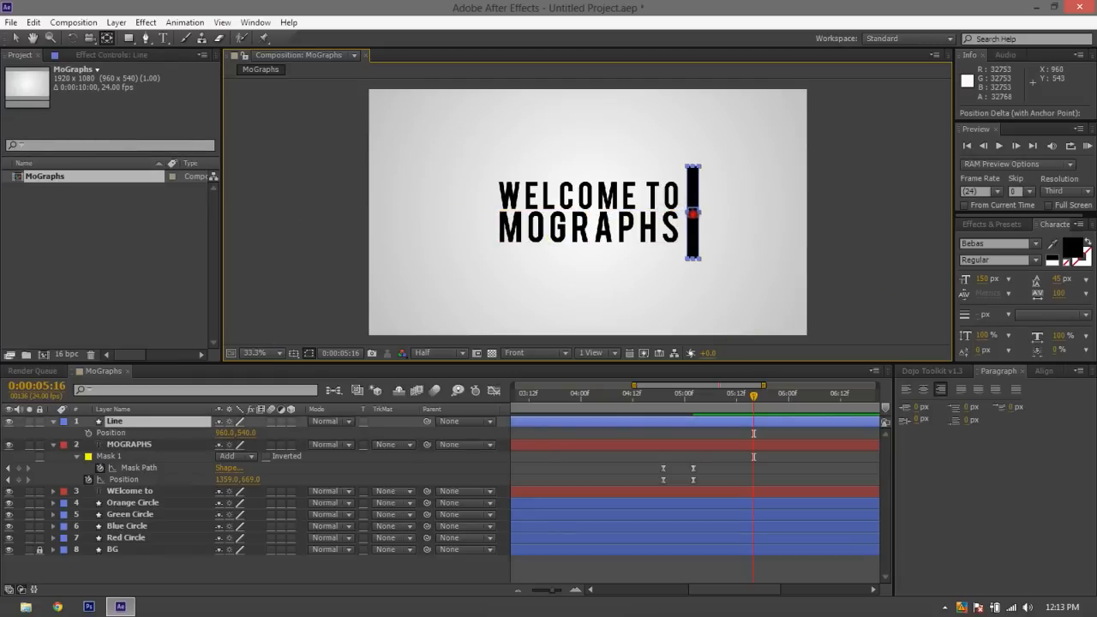
drag(692, 215, 693, 213)
click(16, 41)
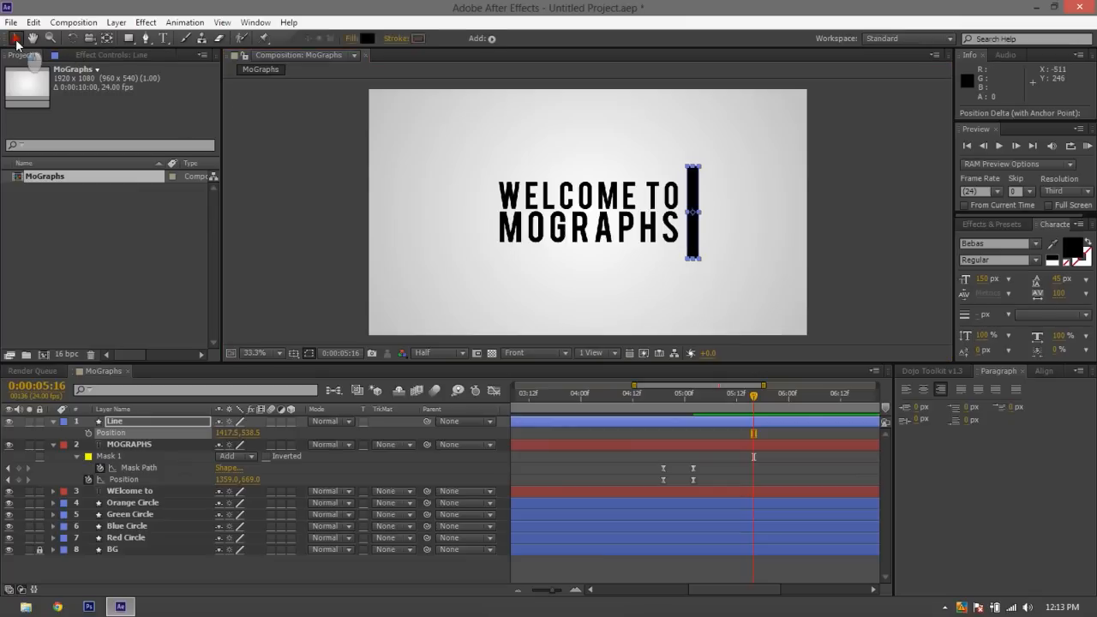
click(321, 151)
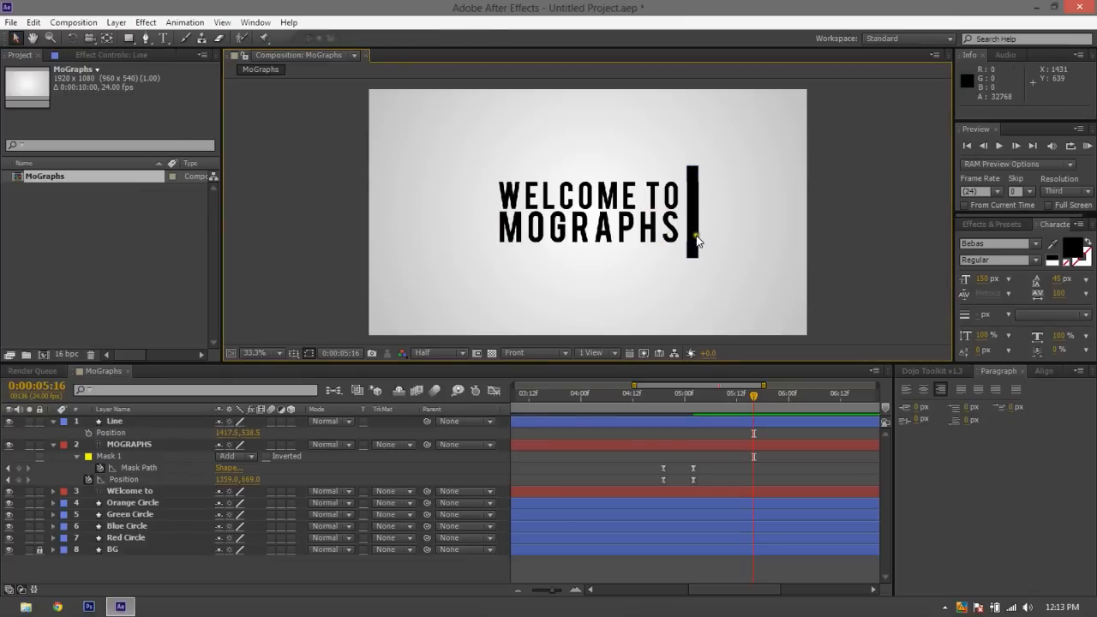
Keyframe the Line layer's Position at 0:00:05:16 with the bar just past the frame's right edge, at about 1966.5, 538.5
click(649, 422)
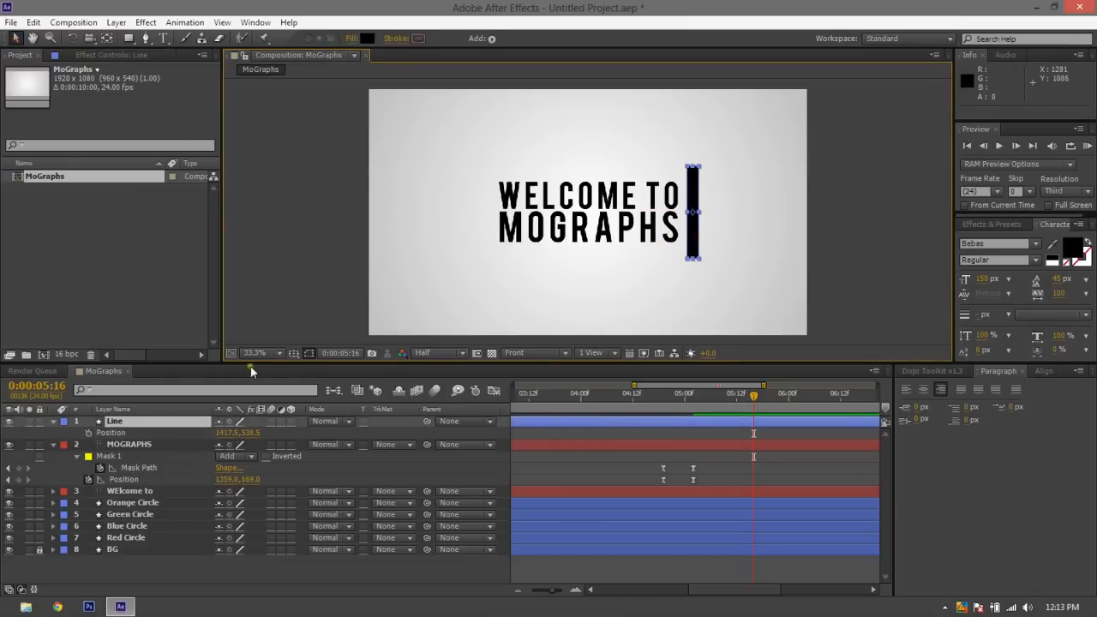
key(alt+shift+p)
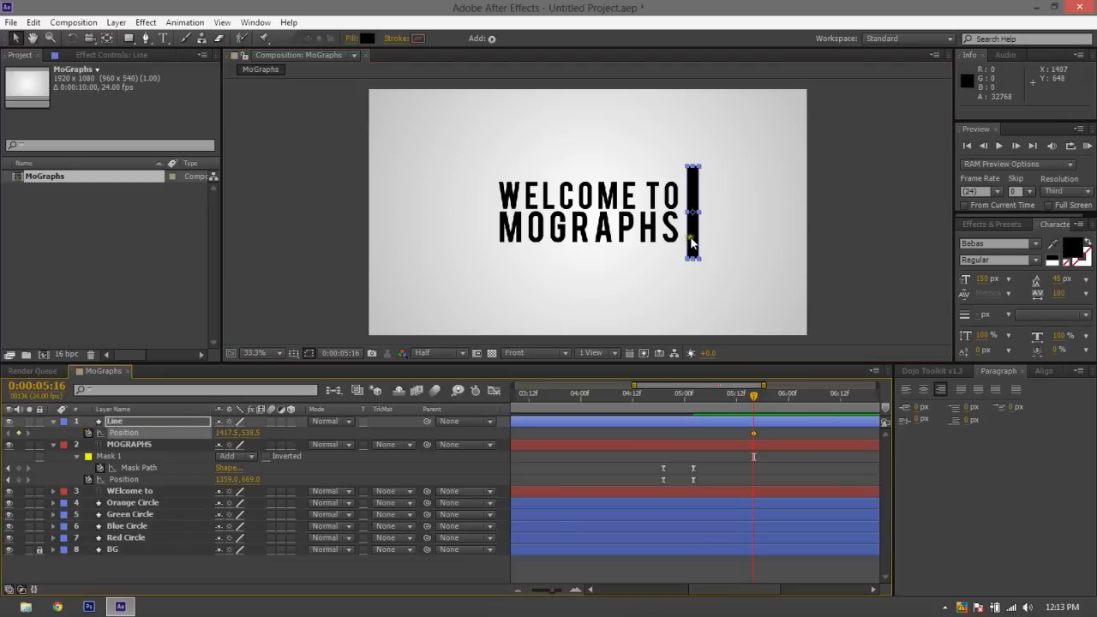
drag(692, 249, 823, 251)
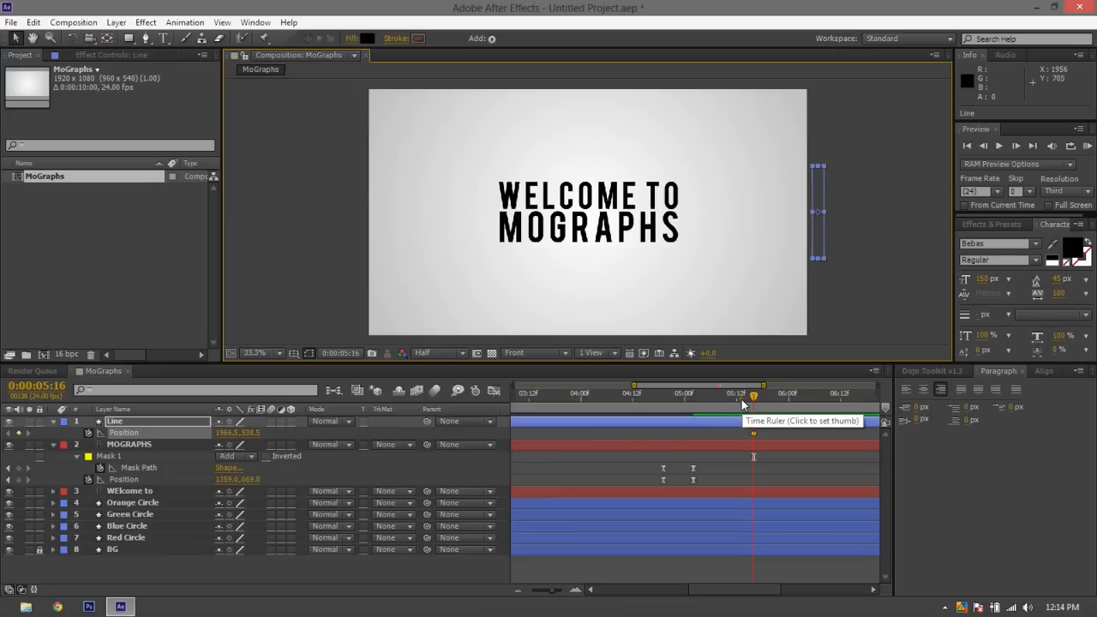
At 0:00:06:13, move the Line bar straight across to just past the frame's left edge, at about -49.5, 538.5, and deselect it
click(776, 491)
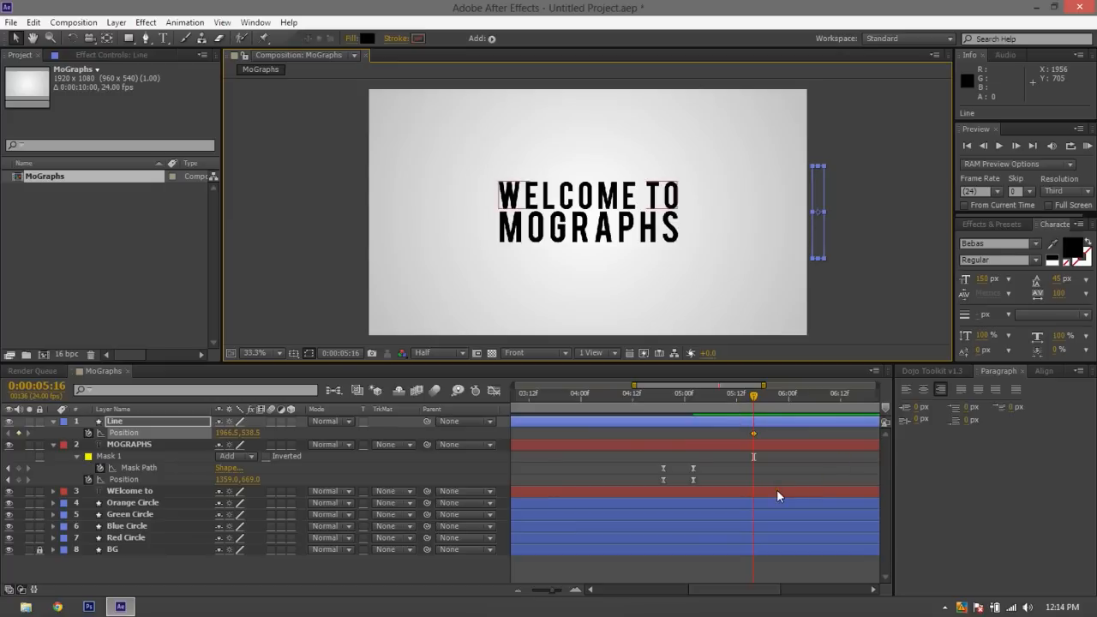
key(space)
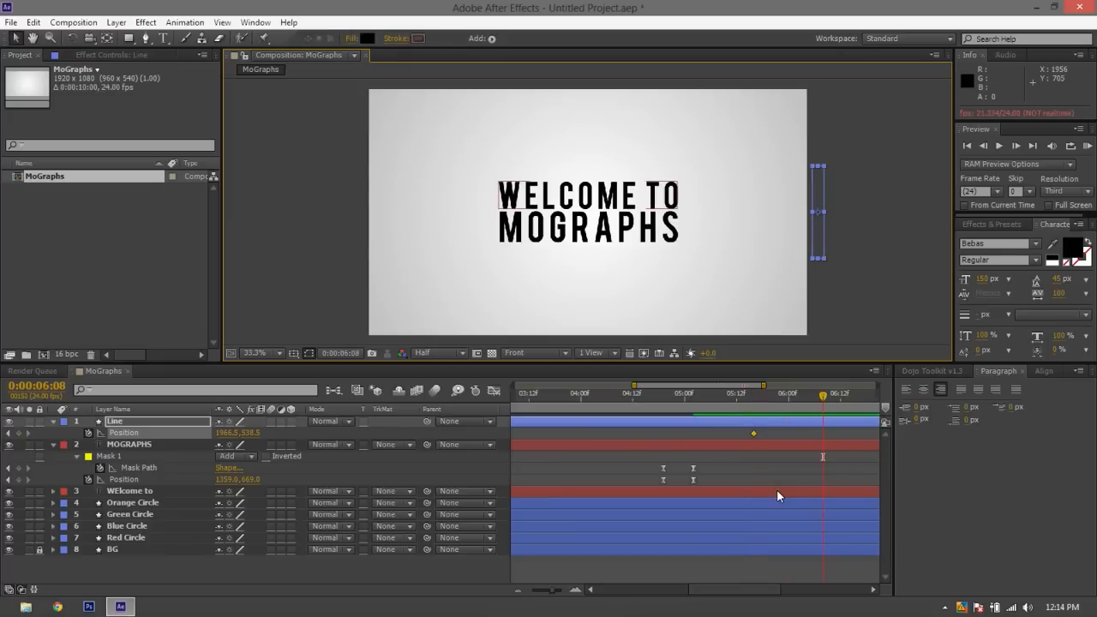
key(space)
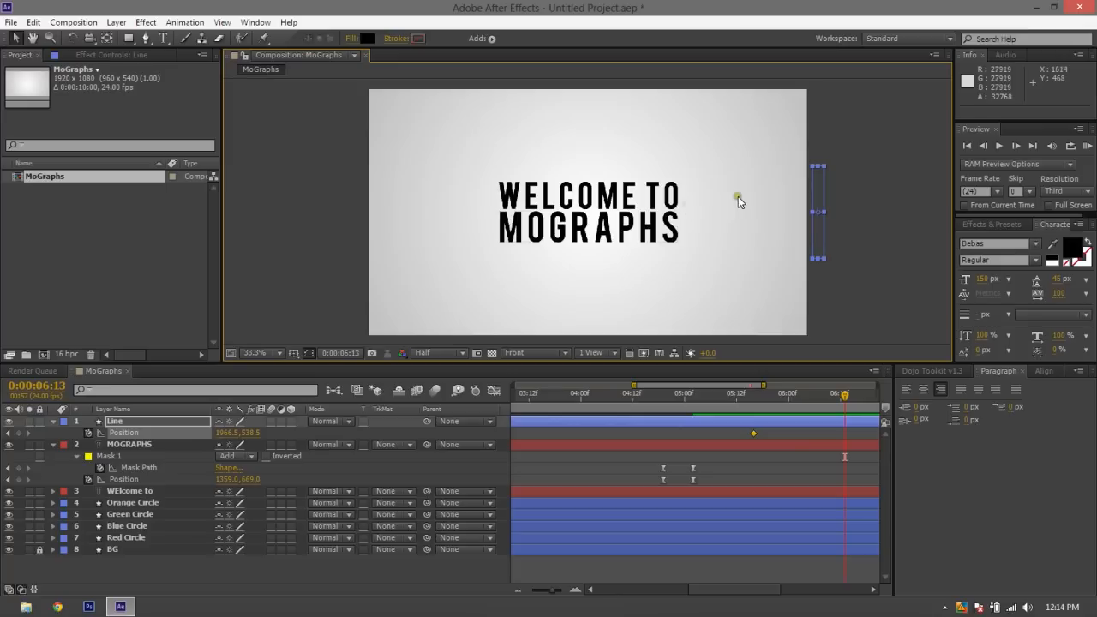
drag(817, 237, 356, 230)
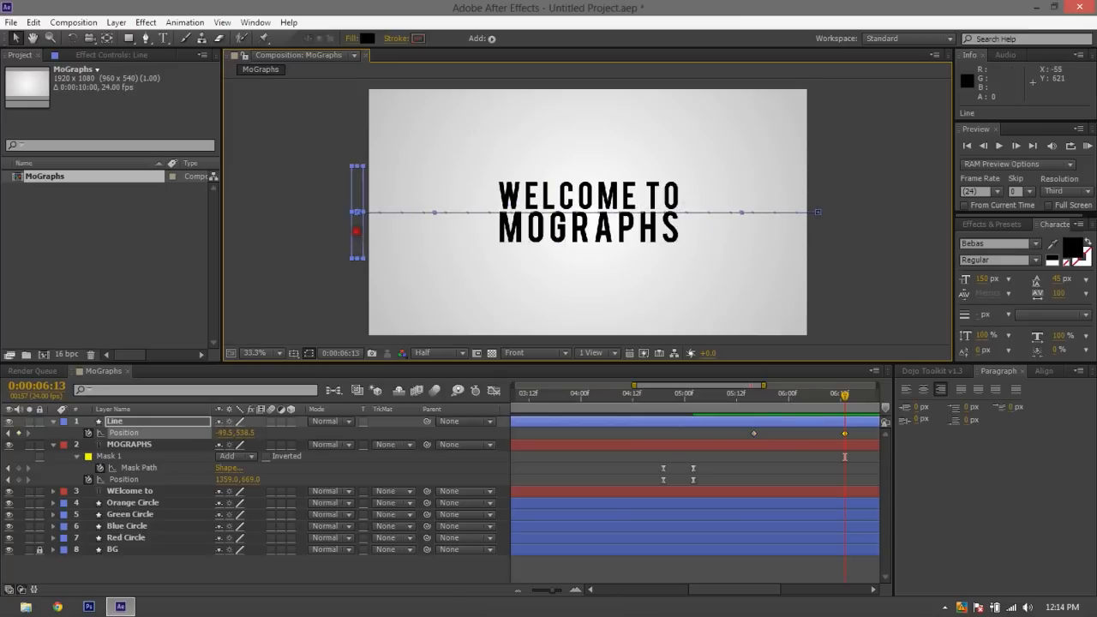
click(321, 258)
Play back the bar's slide across the frame from 0:00:05:16, and undo any accidental timeline change
drag(844, 396, 755, 406)
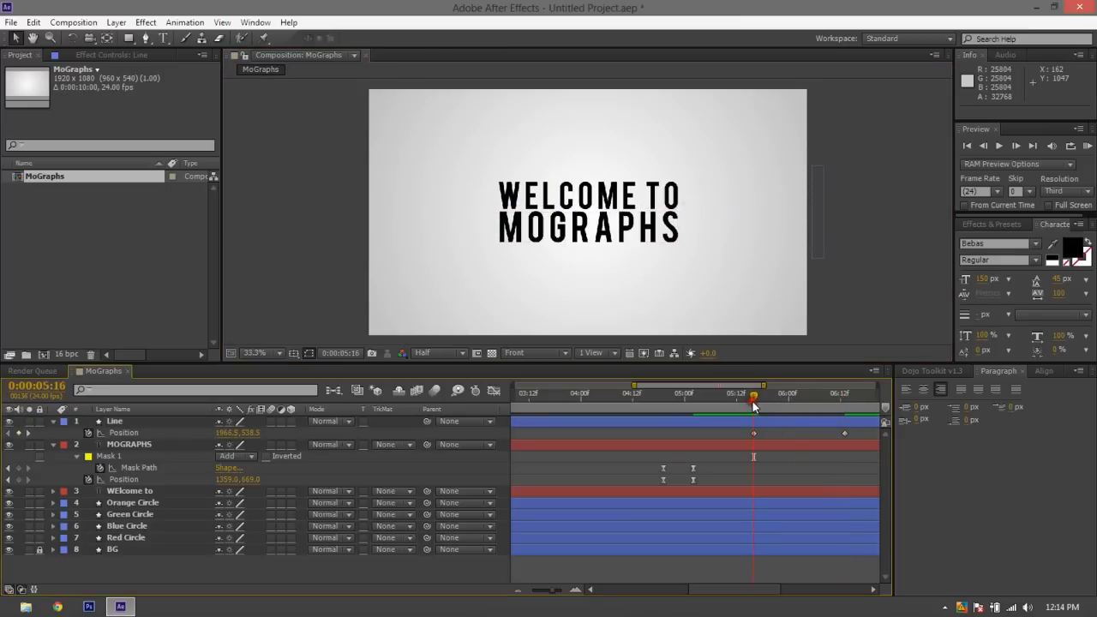
key(space)
key(space)
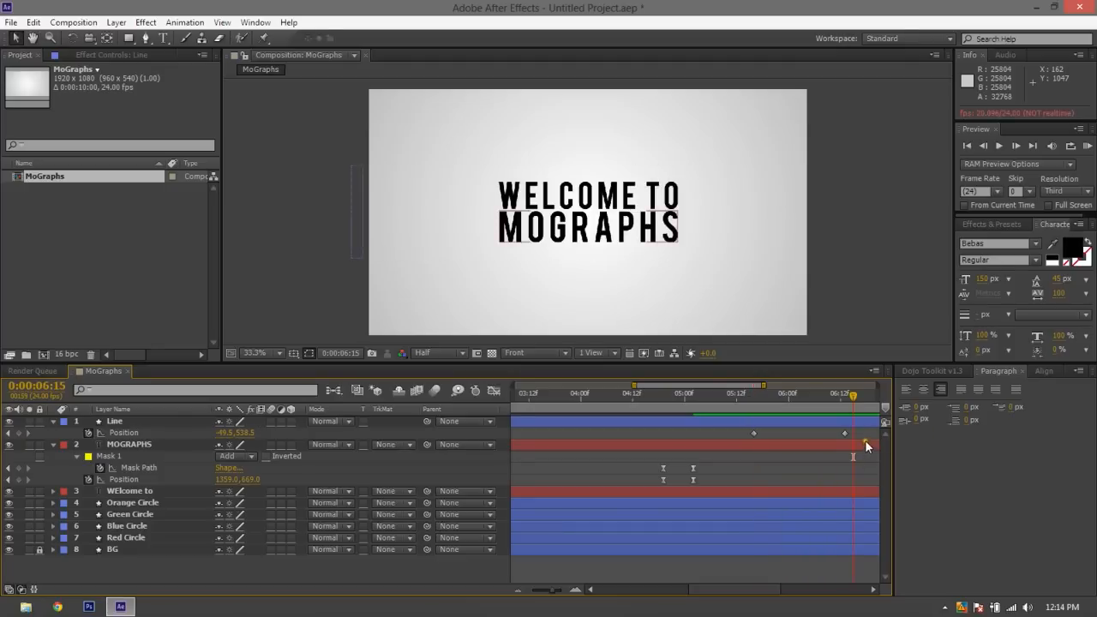
drag(864, 440, 803, 440)
key(ctrl+z)
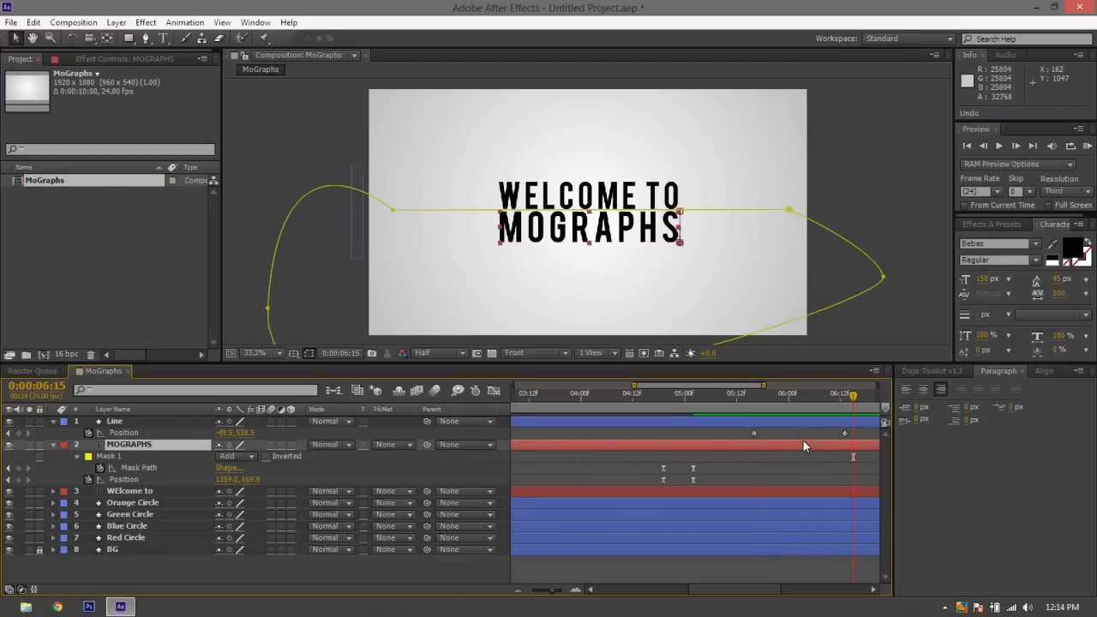
Apply Easy Ease to both Line Position keyframes and stretch the end keyframe's speed handle so the slide starts fast and slows down
click(863, 431)
mouse_move(863, 431)
mouse_down()
mouse_move(743, 434)
mouse_move(828, 420)
mouse_move(863, 430)
mouse_move(854, 413)
mouse_up()
click(493, 391)
key(F9)
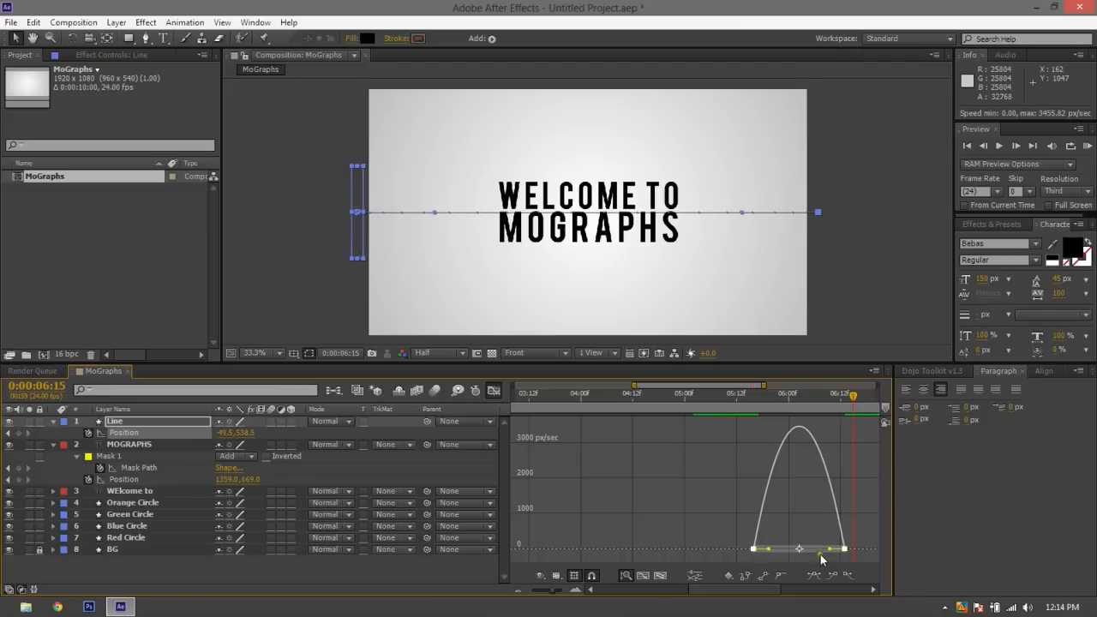
drag(828, 549, 785, 552)
click(494, 390)
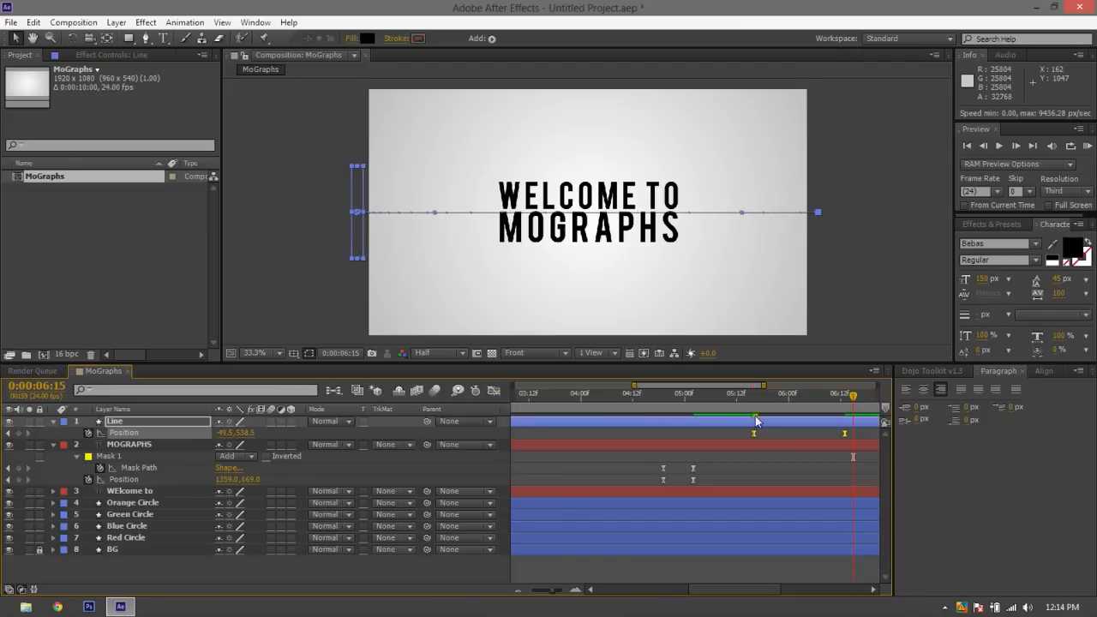
Play back the eased slide and go to the Line layer's end keyframe at 0:00:06:13
key(space)
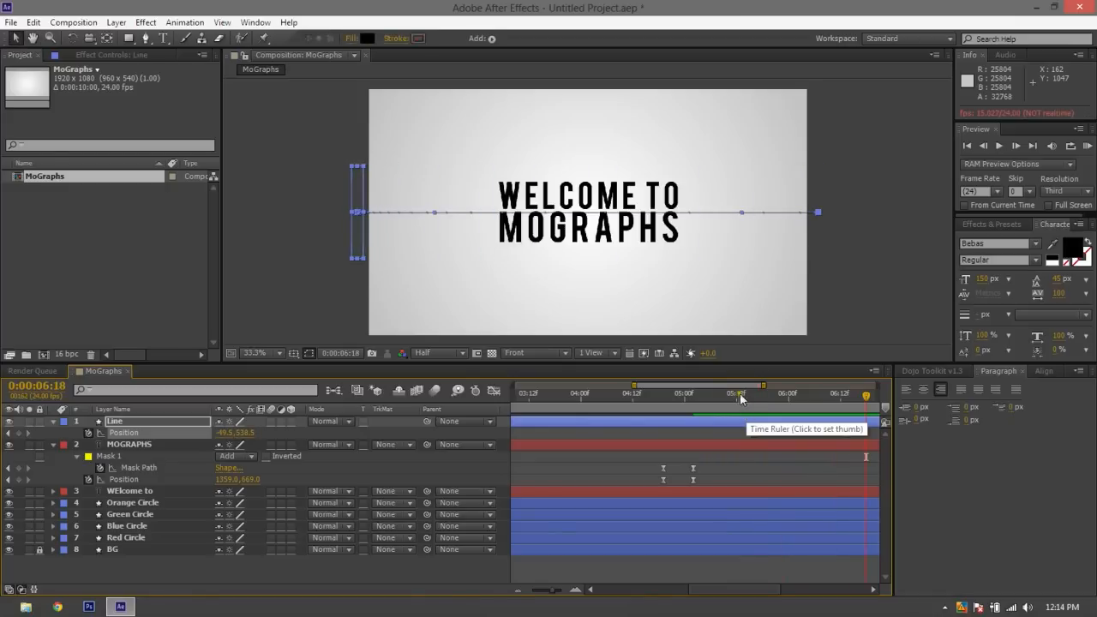
click(845, 396)
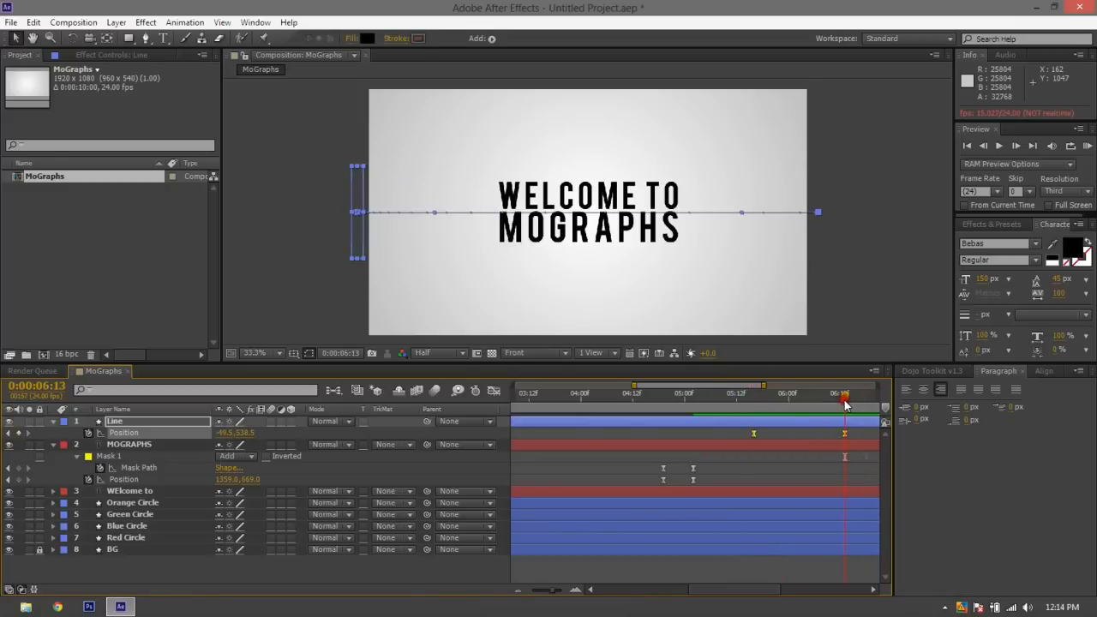
Try moving the Line bar farther left with both Position keyframes selected, and undo that move
drag(355, 234, 329, 229)
key(ctrl+z)
key(ctrl+z)
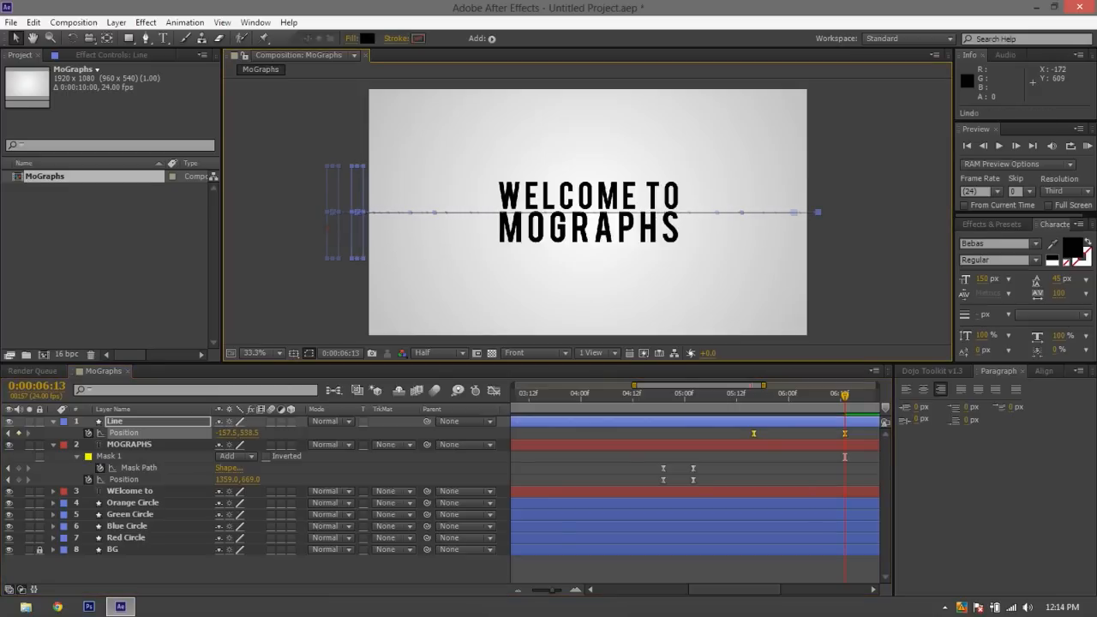
Select only the Line layer's end Position keyframe and move the bar farther left, to about -438.5, 538.5
drag(787, 435, 844, 435)
click(844, 436)
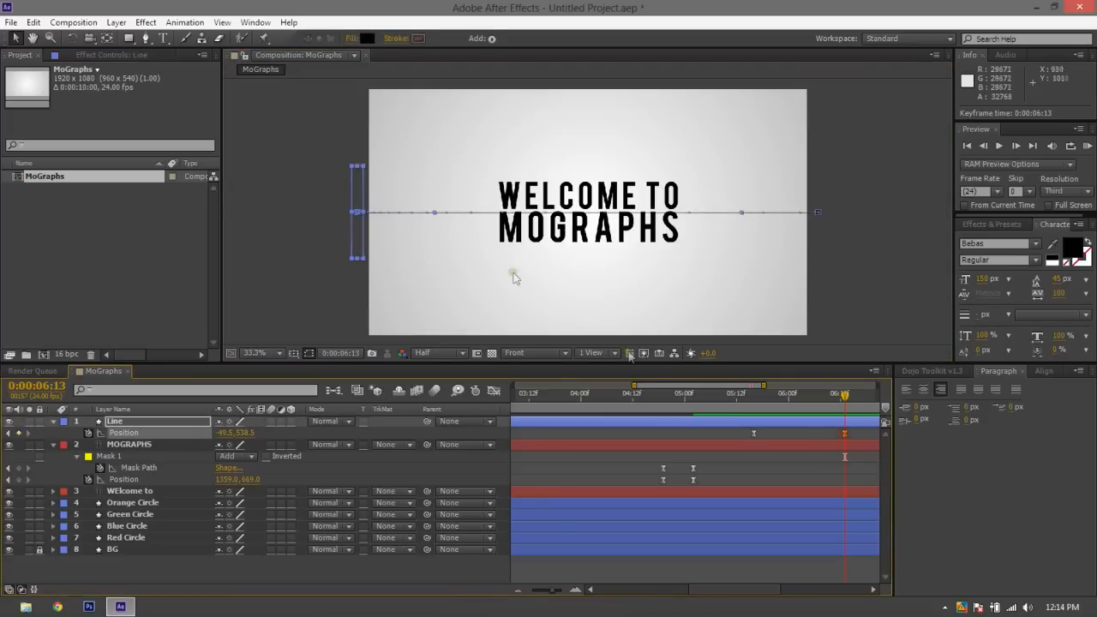
drag(360, 234, 267, 245)
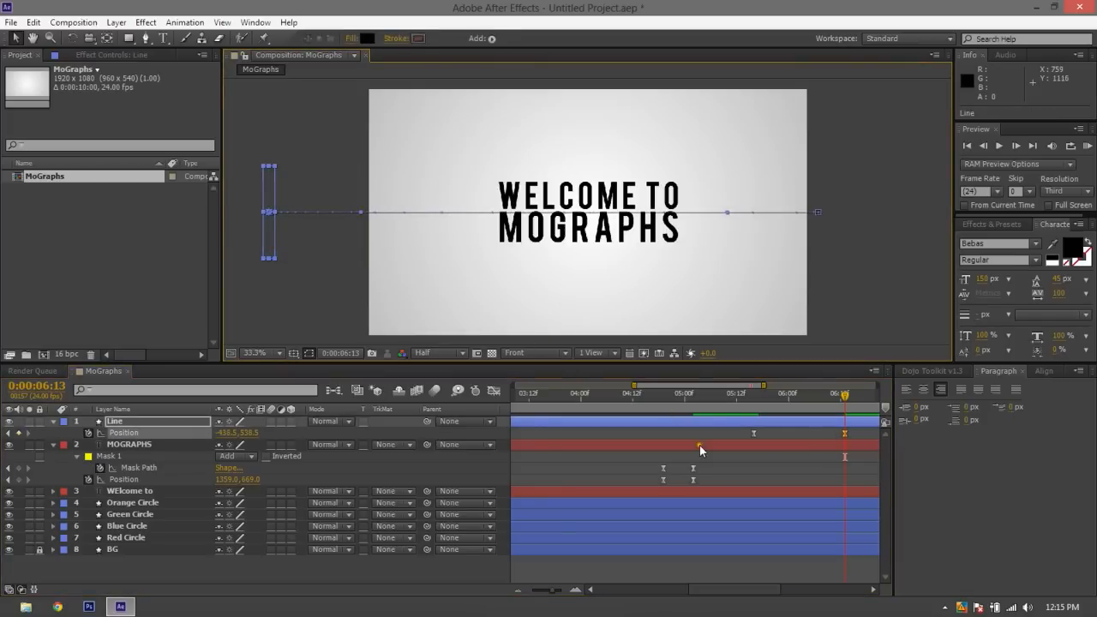
Play back and scrub through the bar's longer slide with nothing selected, returning to 0:00:05:16
click(751, 400)
key(space)
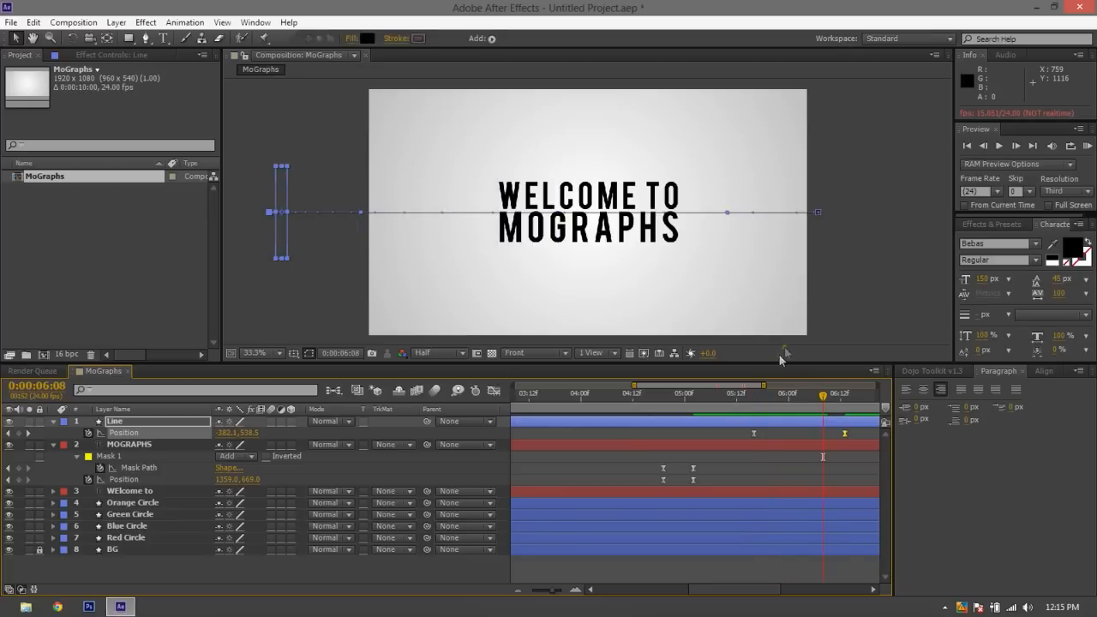
click(875, 266)
mouse_move(769, 396)
mouse_down()
mouse_move(725, 398)
mouse_move(754, 405)
mouse_up()
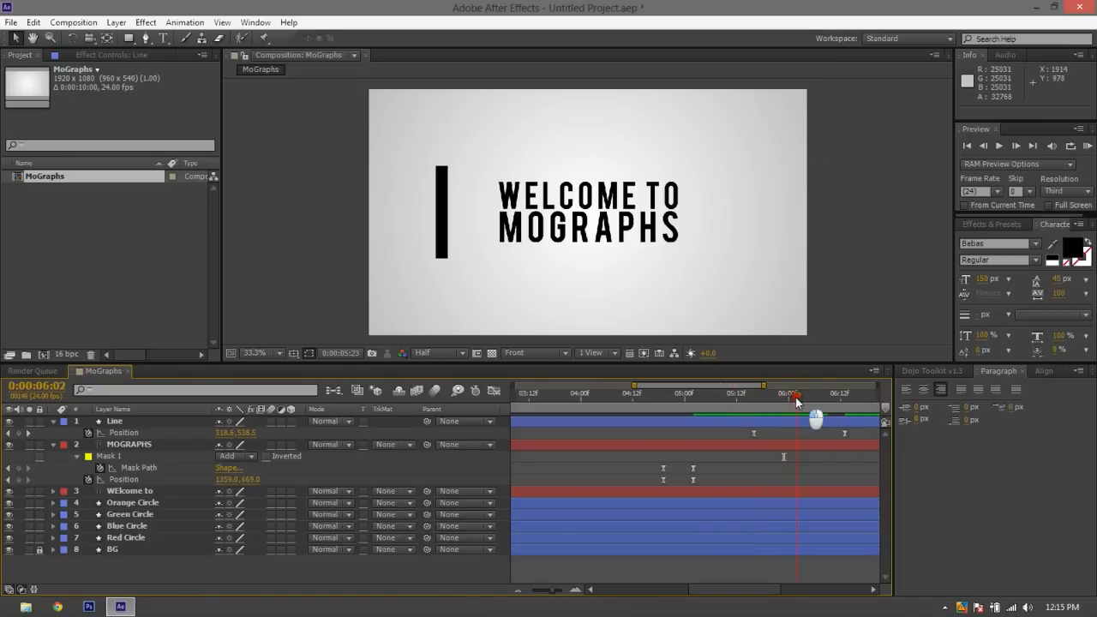
click(779, 399)
drag(779, 399, 754, 399)
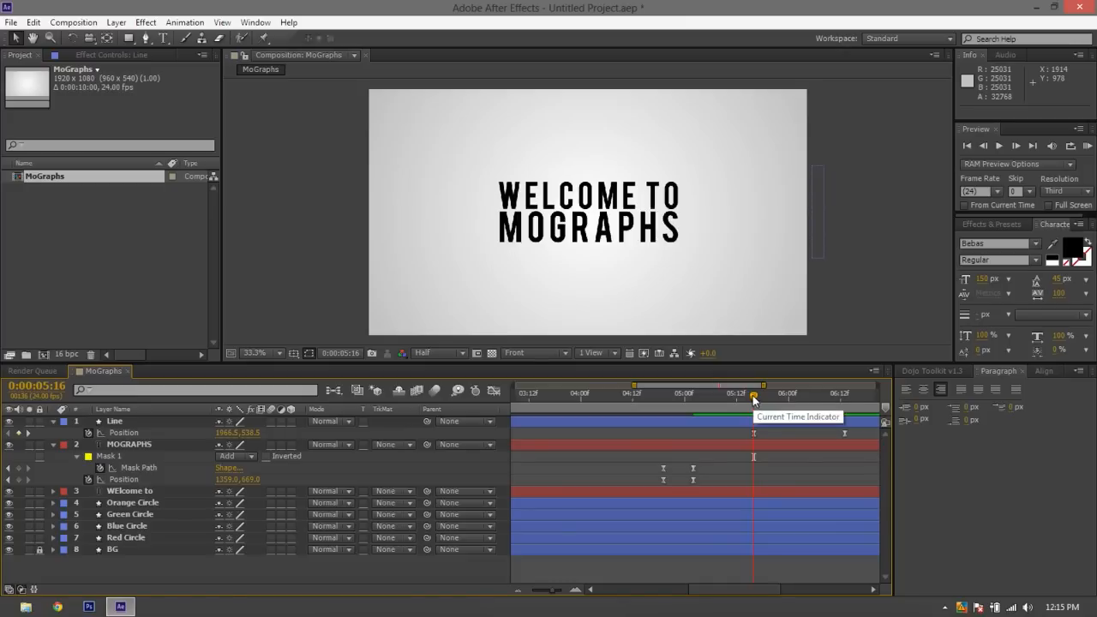
Draw a black rectangle on a new shape layer, covering the frame's right half and slightly overshooting its top, bottom and right edges
click(128, 39)
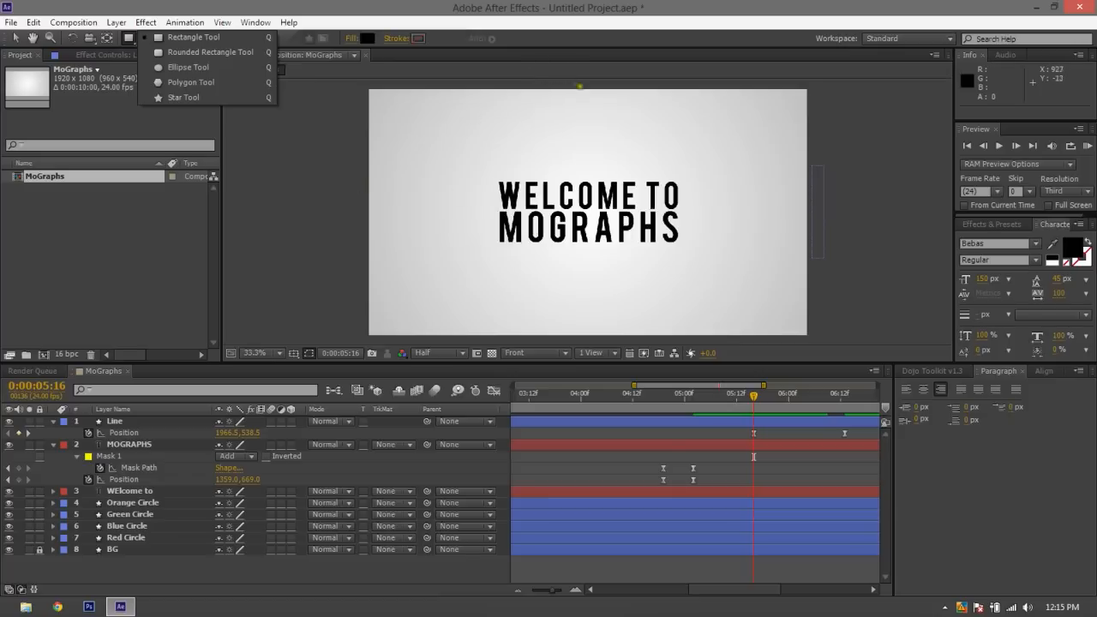
drag(583, 85, 817, 342)
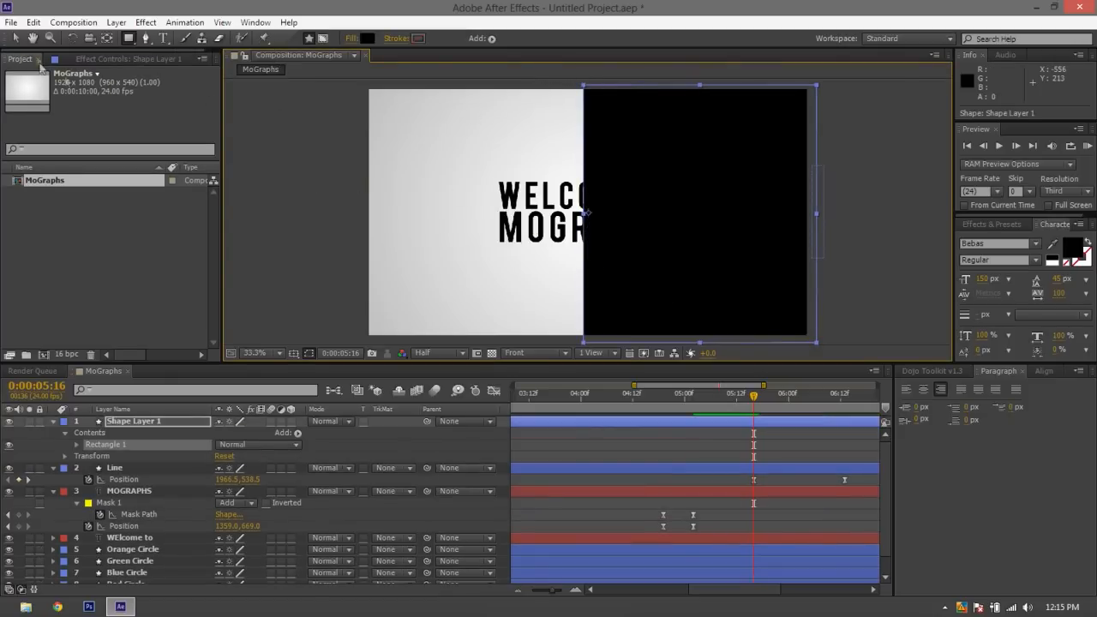
click(16, 39)
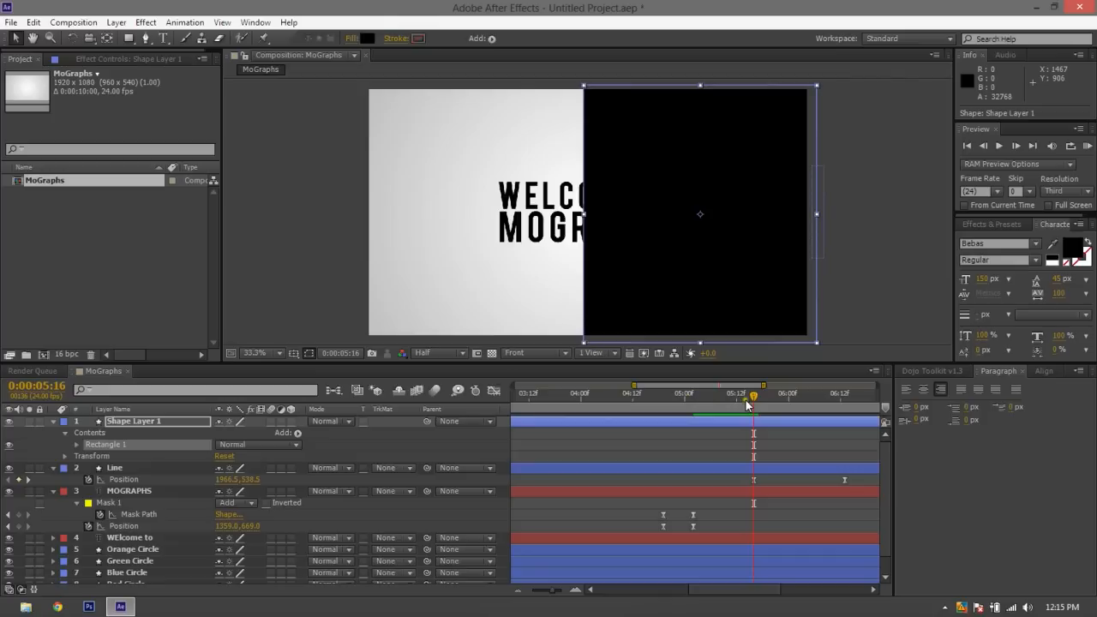
At 0:00:05:21, widen the black rectangle well past the frame's right edge and place its left edge against the Line bar
drag(751, 403, 778, 409)
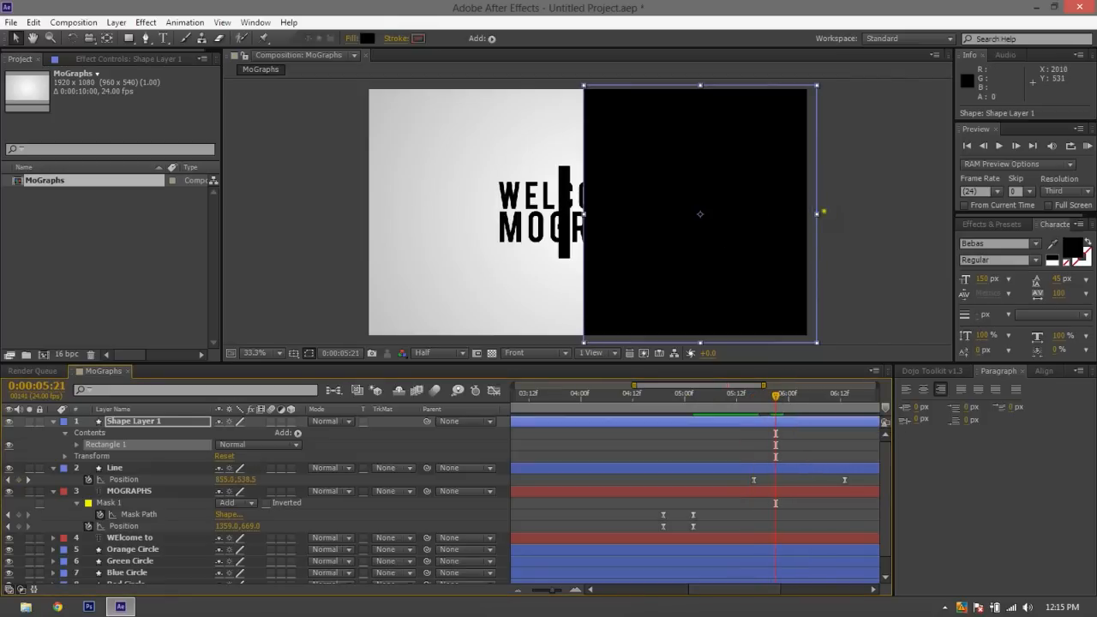
drag(816, 214, 953, 214)
drag(614, 216, 668, 229)
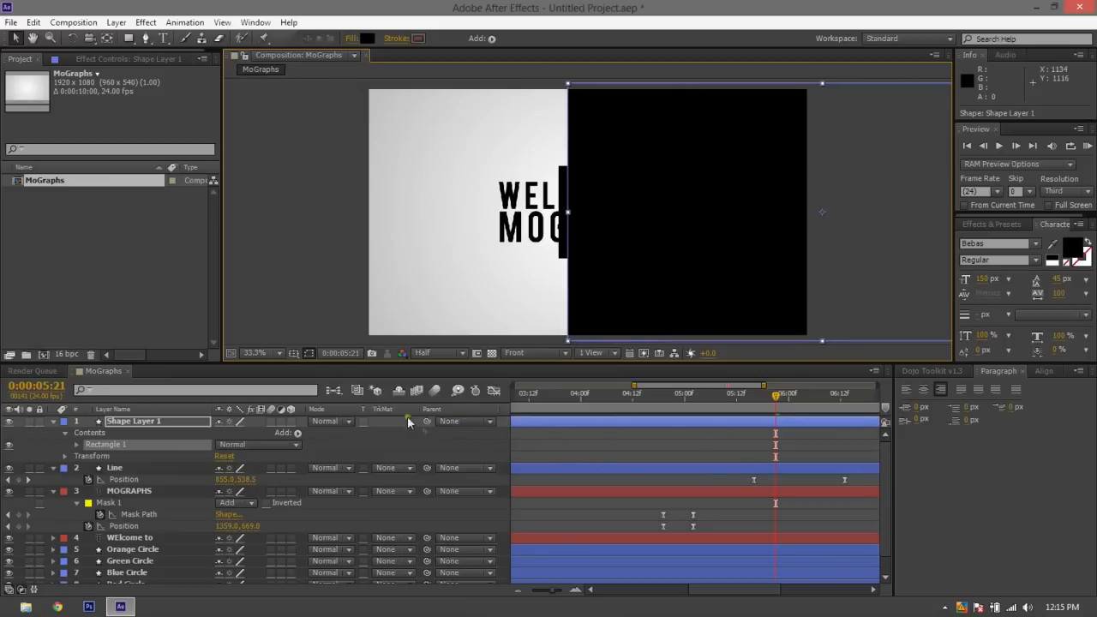
Parent Shape Layer 1 to the Line layer and play back the combined slide from 0:00:05:15
drag(427, 422, 173, 467)
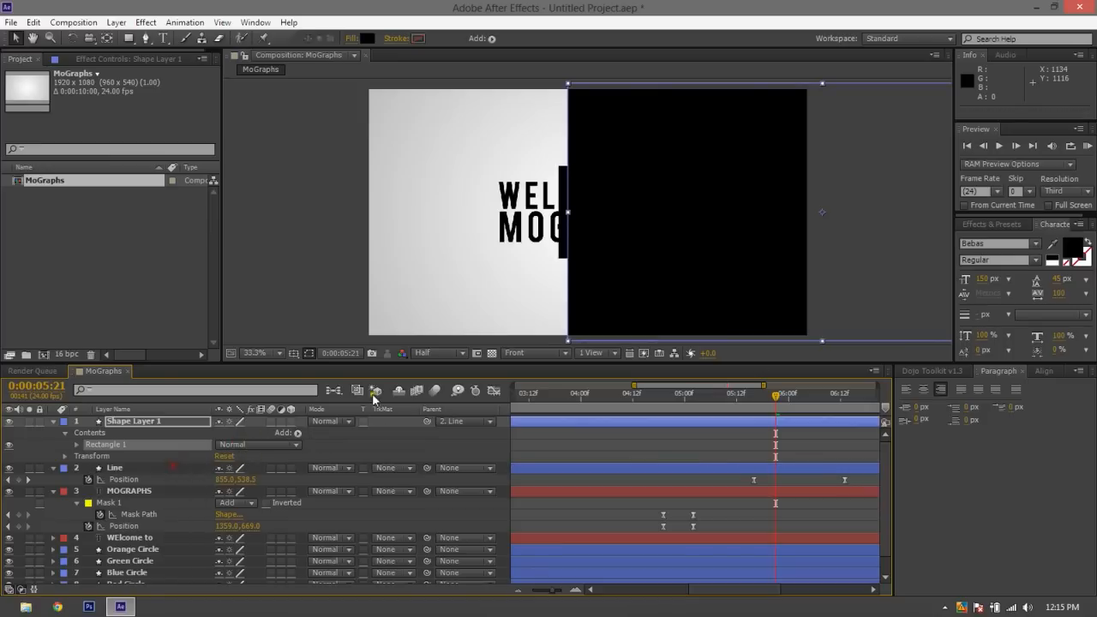
click(751, 401)
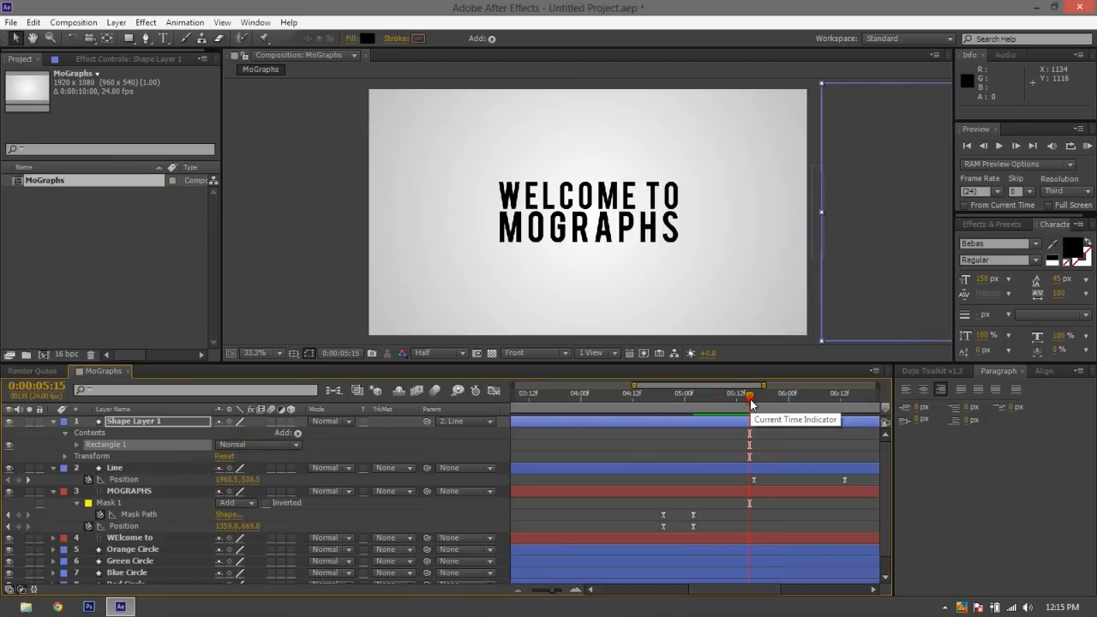
key(space)
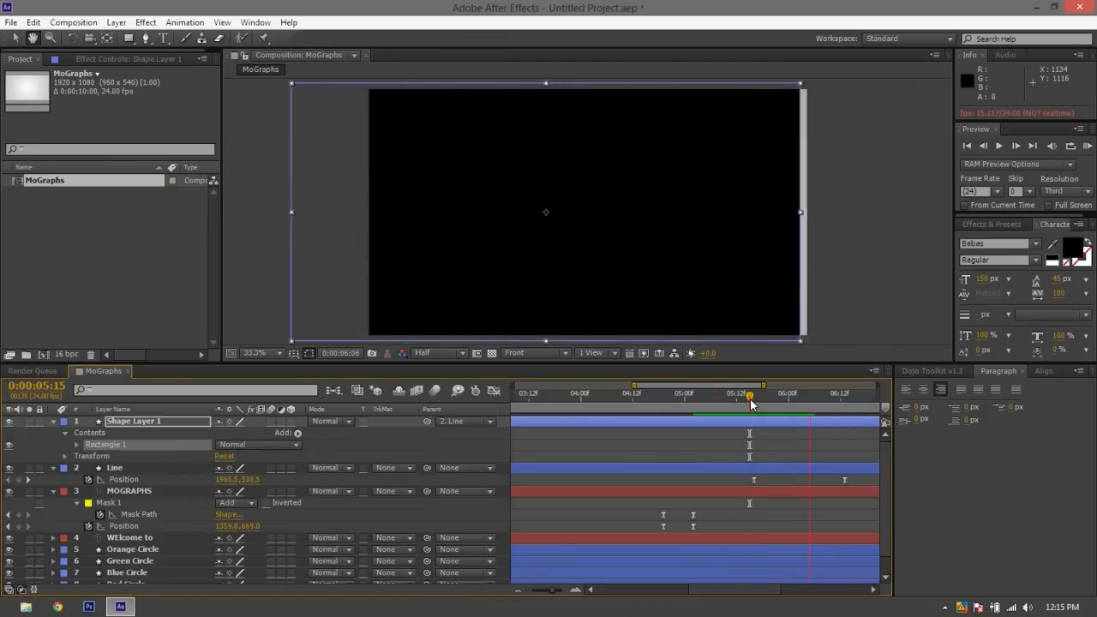
key(space)
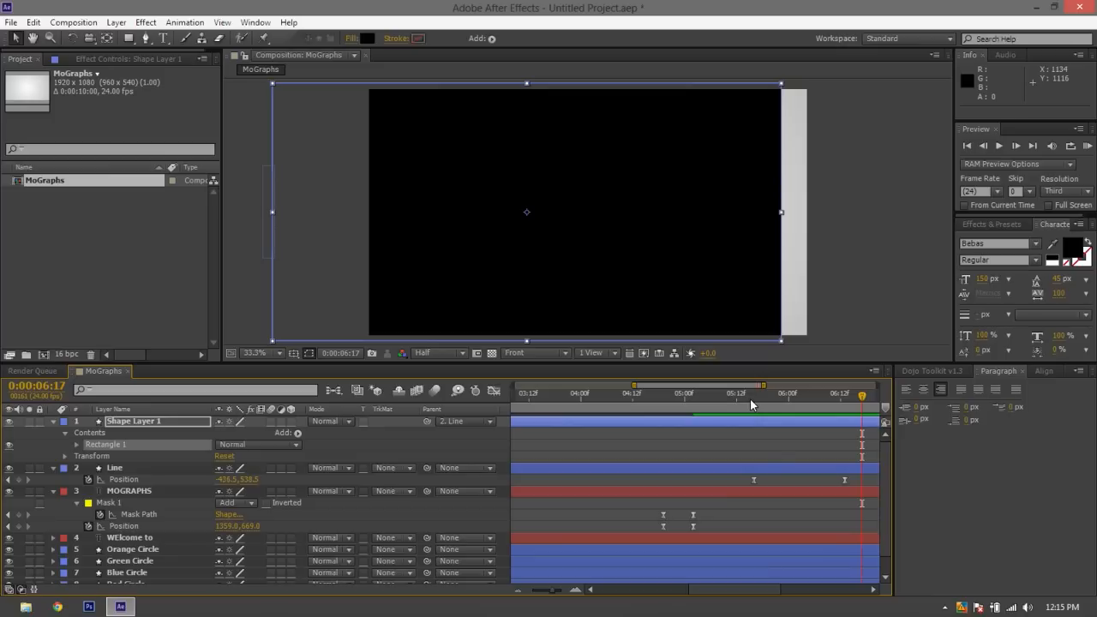
At 0:00:05:18, nudge the black rectangle left until its left edge nearly meets the Line bar's left edge
drag(753, 386, 835, 245)
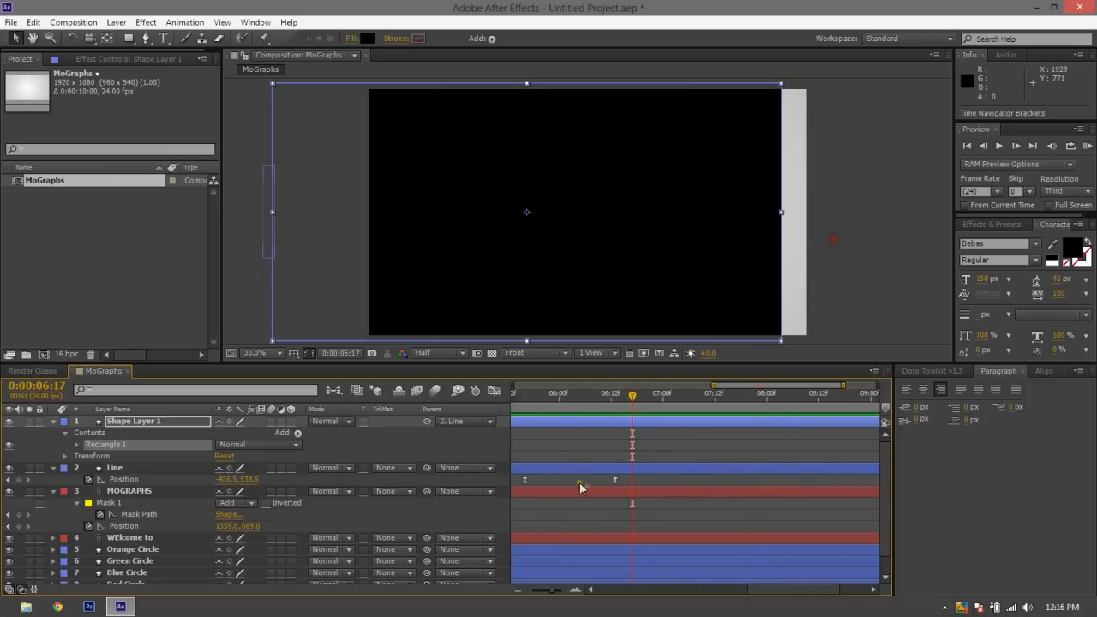
drag(630, 380, 532, 416)
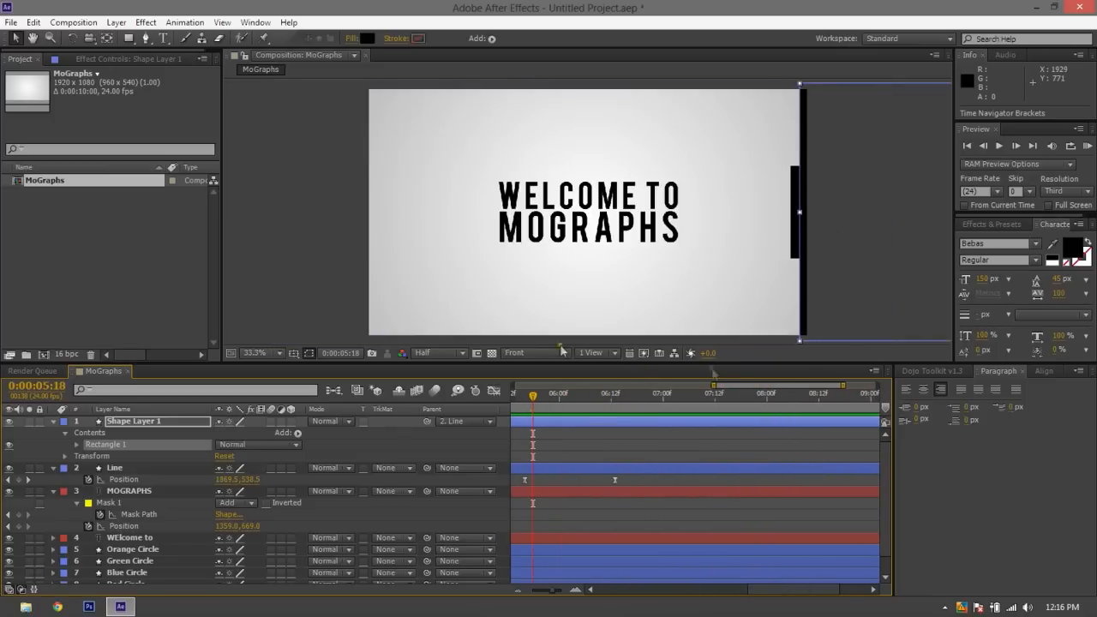
click(329, 264)
click(819, 193)
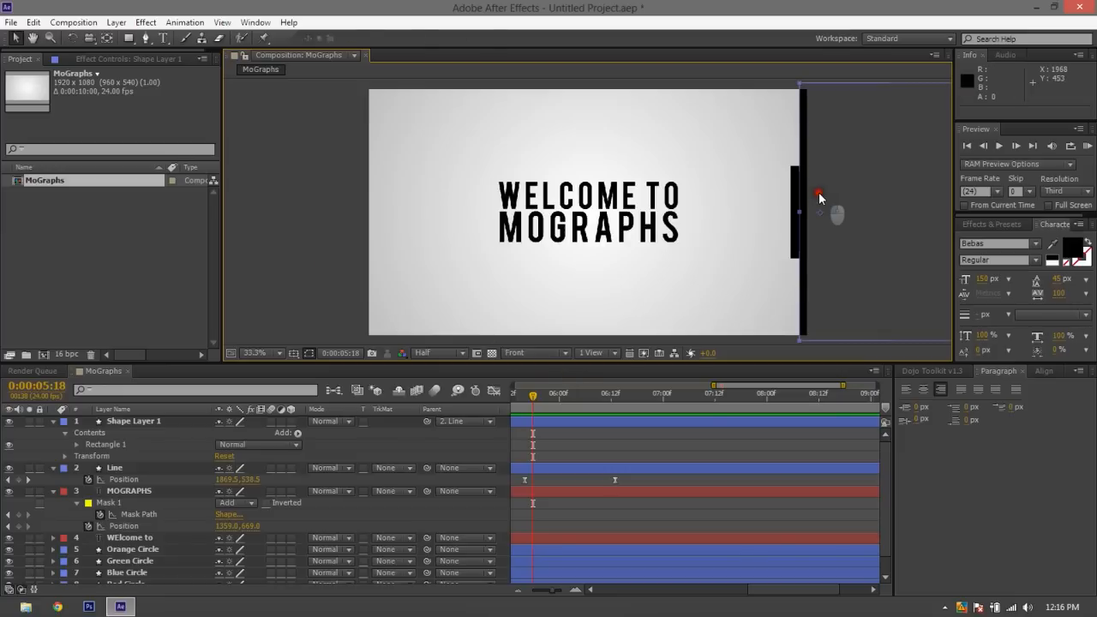
key(Left)
key(Left)
key(Left)
key(Left)
key(Left)
key(Left)
key(Left)
key(Left)
key(Left)
key(Left)
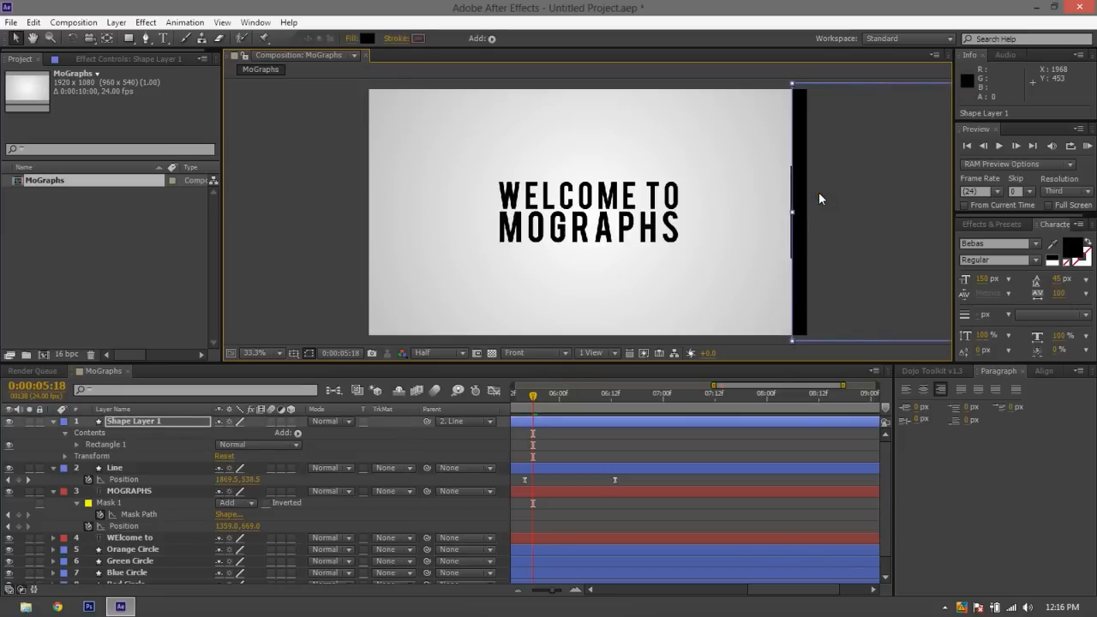
Move Shape Layer 1 below the Line layer in the layer stack, collapse its properties and deselect it
drag(133, 421, 136, 474)
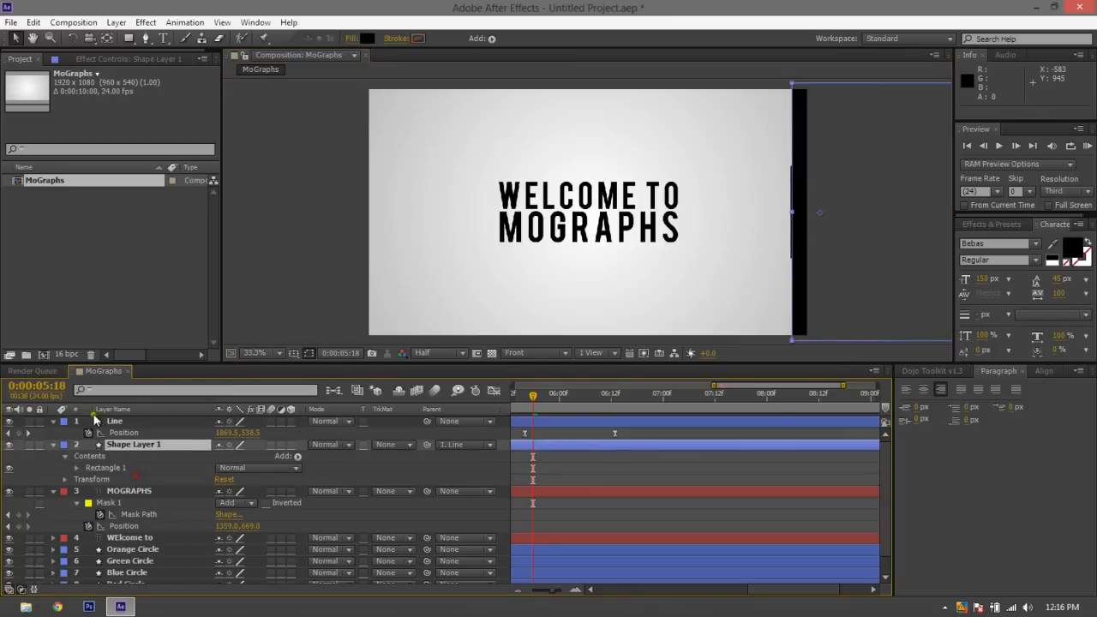
click(49, 444)
click(53, 444)
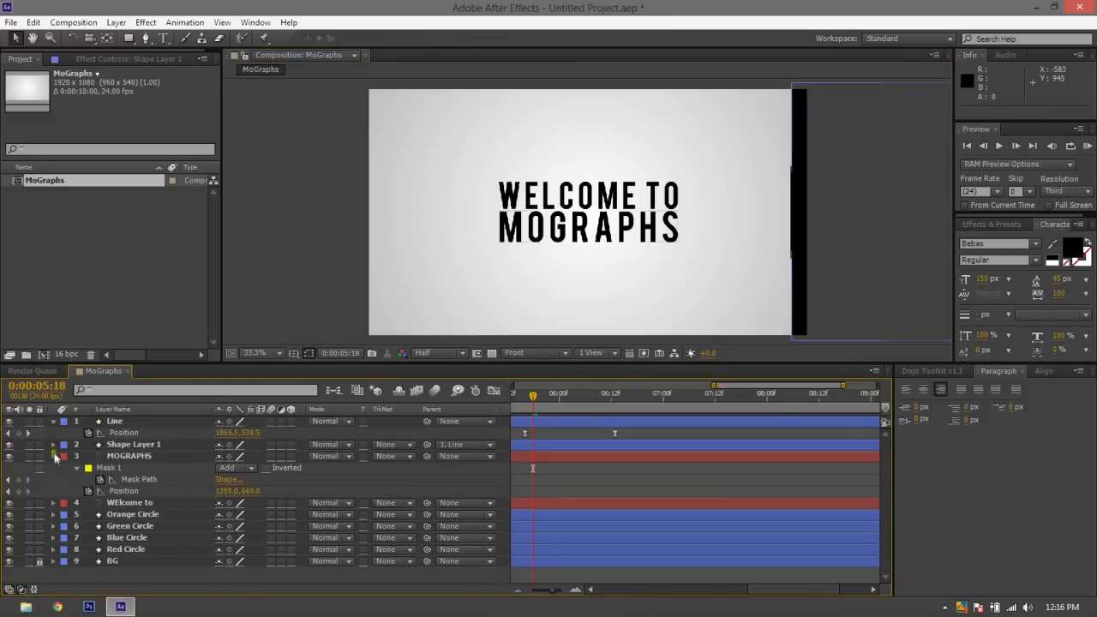
Collapse the MOGRAPHS layer's properties and try Line as an alpha matte for Shape Layer 1, previewing the slide and undoing the matte
click(54, 456)
click(206, 444)
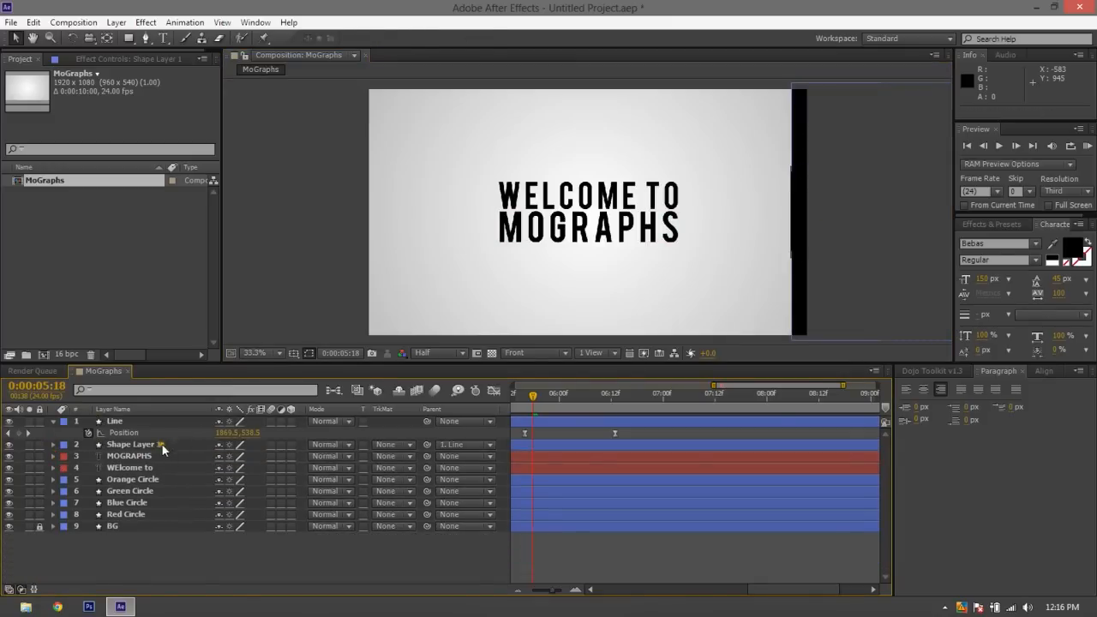
click(393, 445)
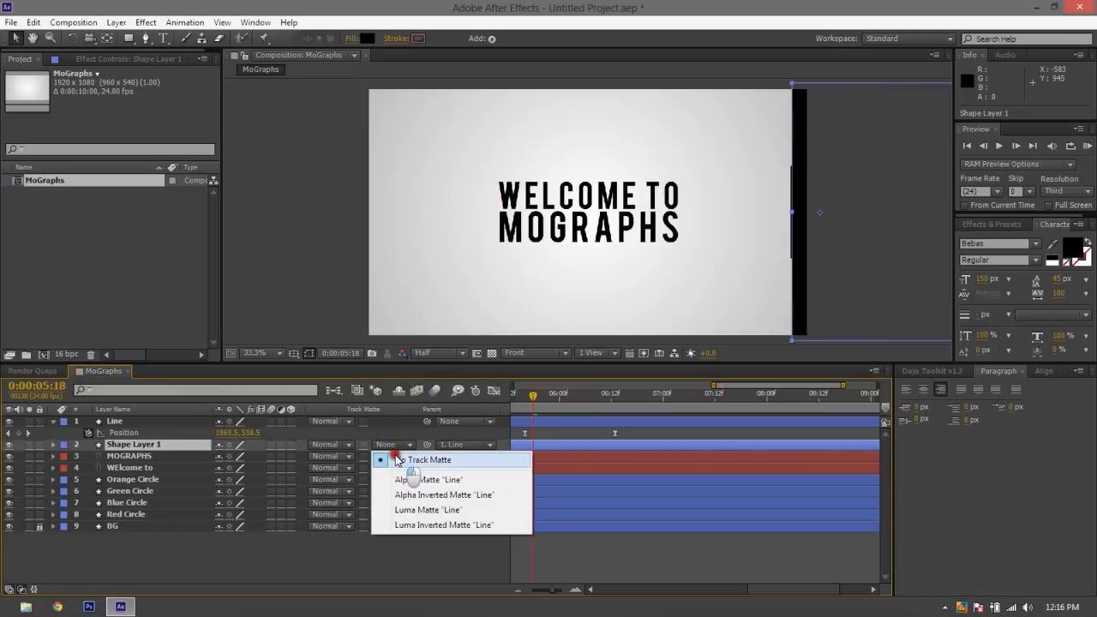
click(399, 482)
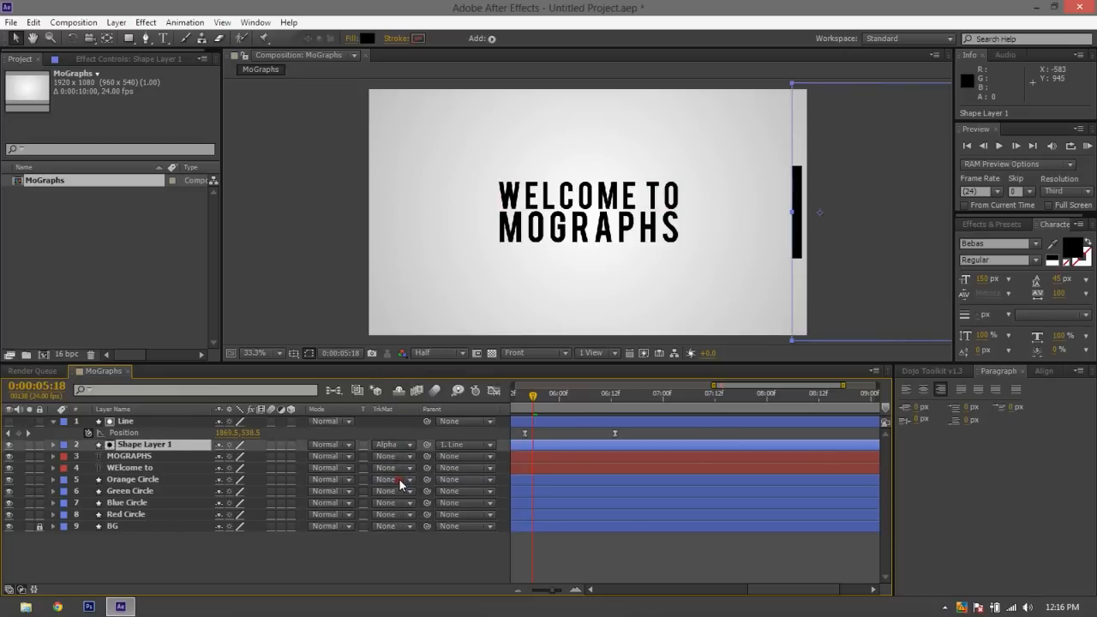
key(space)
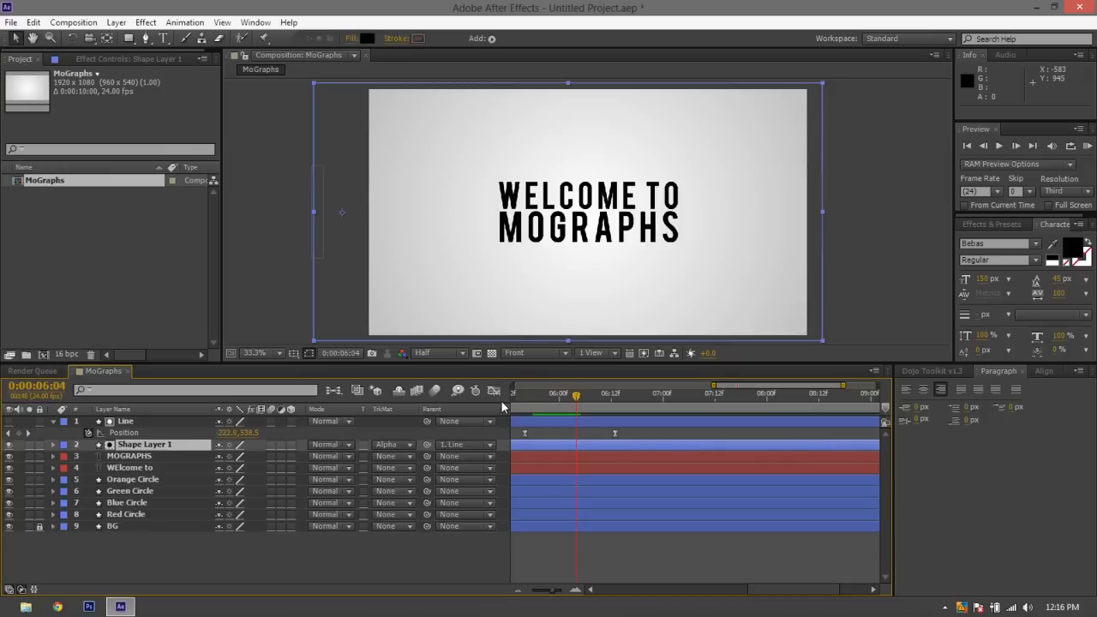
key(space)
key(ctrl+z)
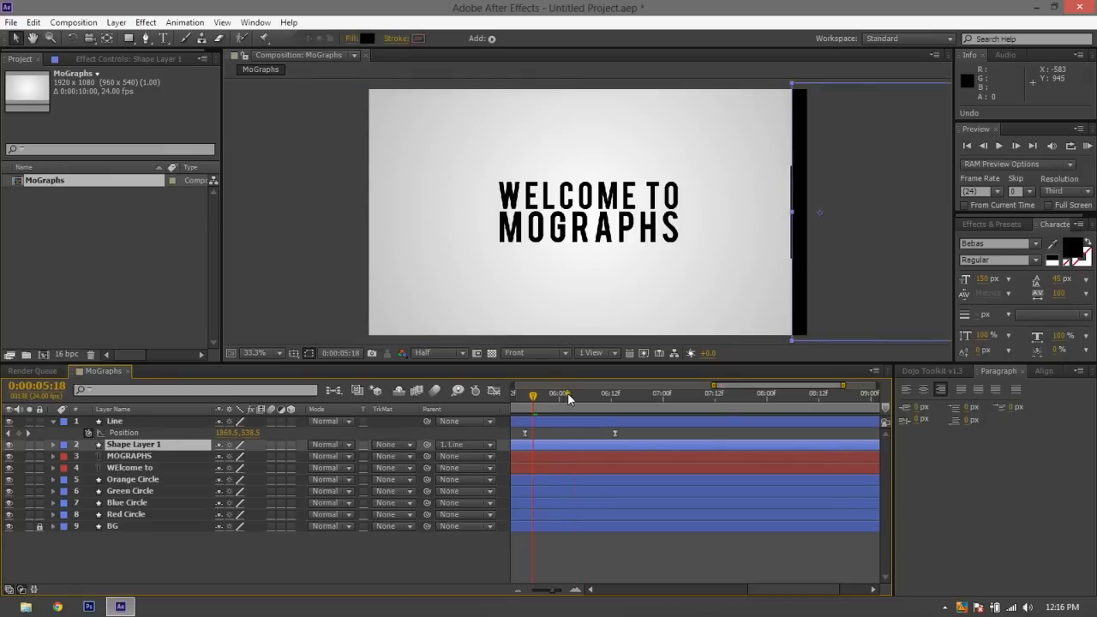
Set the MOGRAPHS layer's track matte to Alpha Inverted Matte "Shape Layer 1" and play back the wipe from 0:00:05:18
click(396, 445)
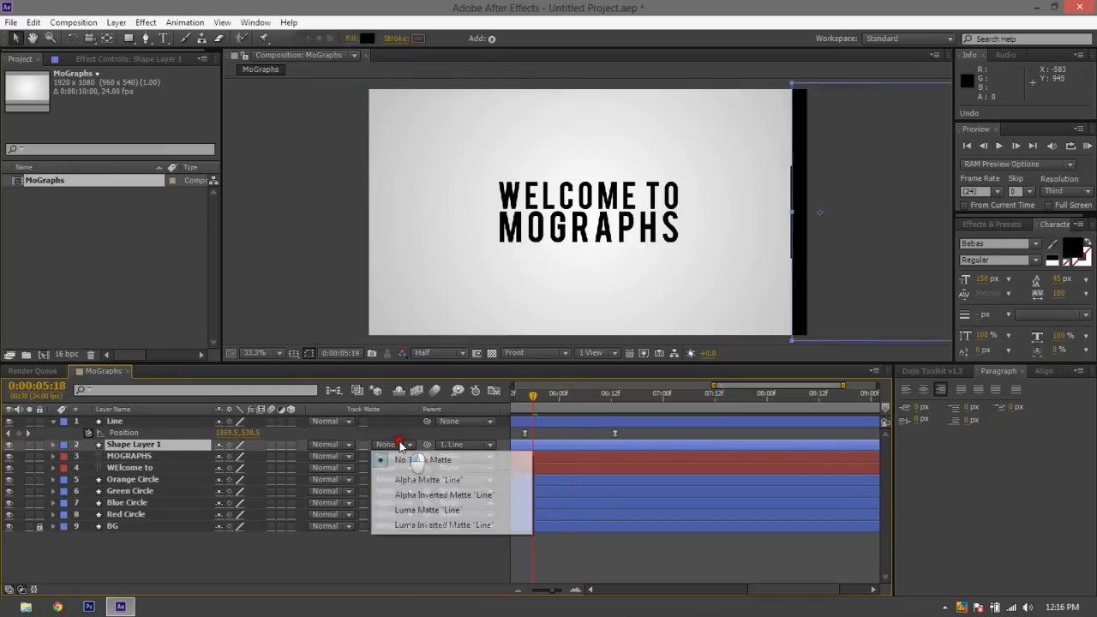
click(302, 456)
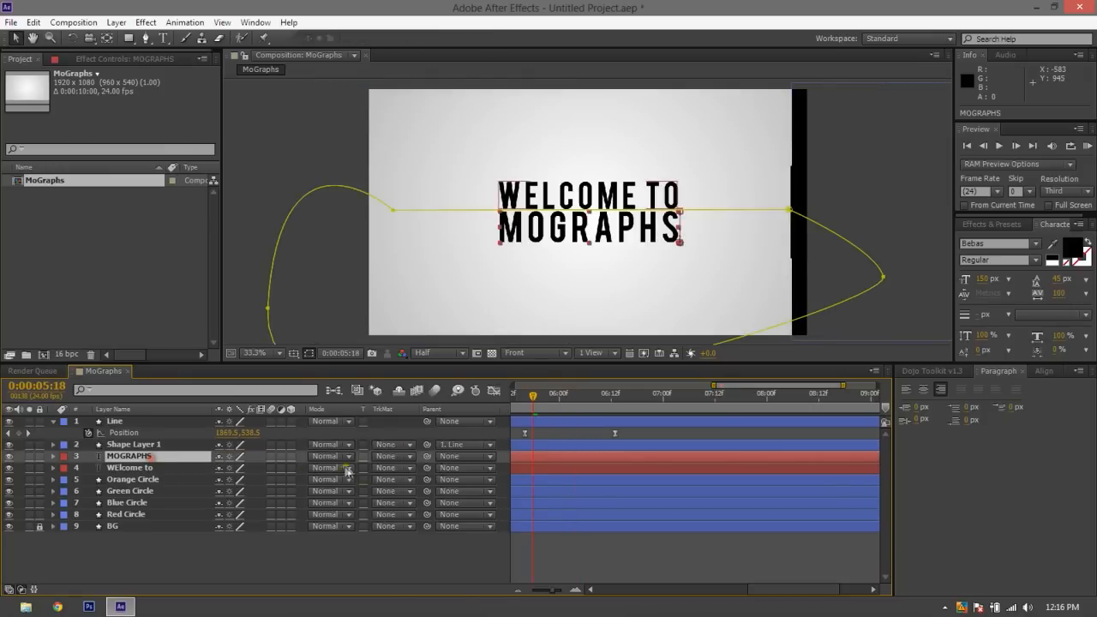
click(412, 456)
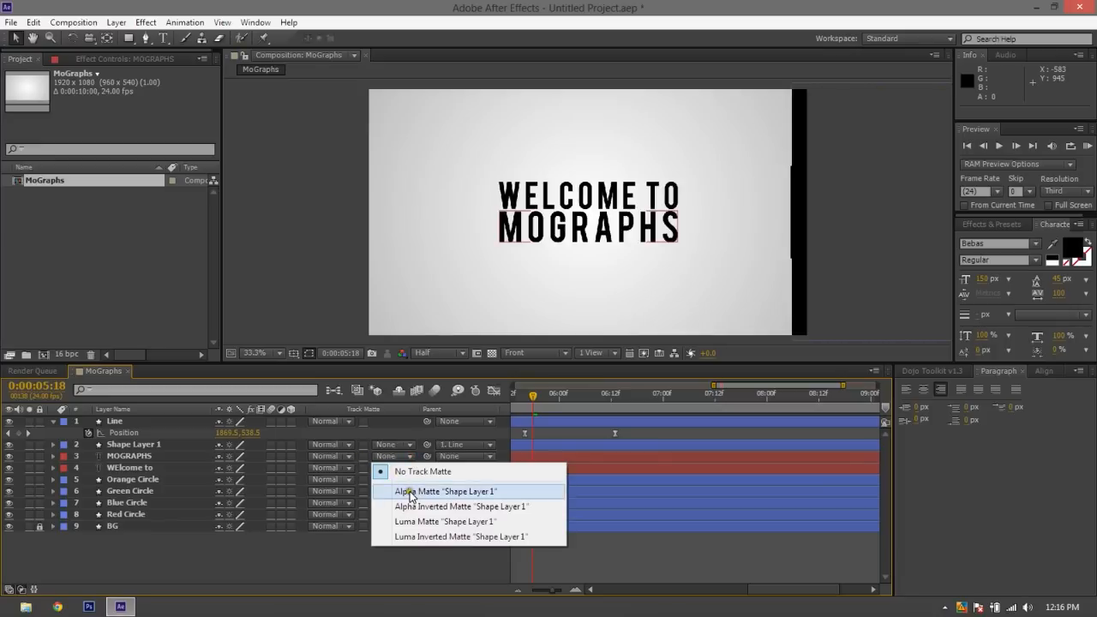
click(410, 492)
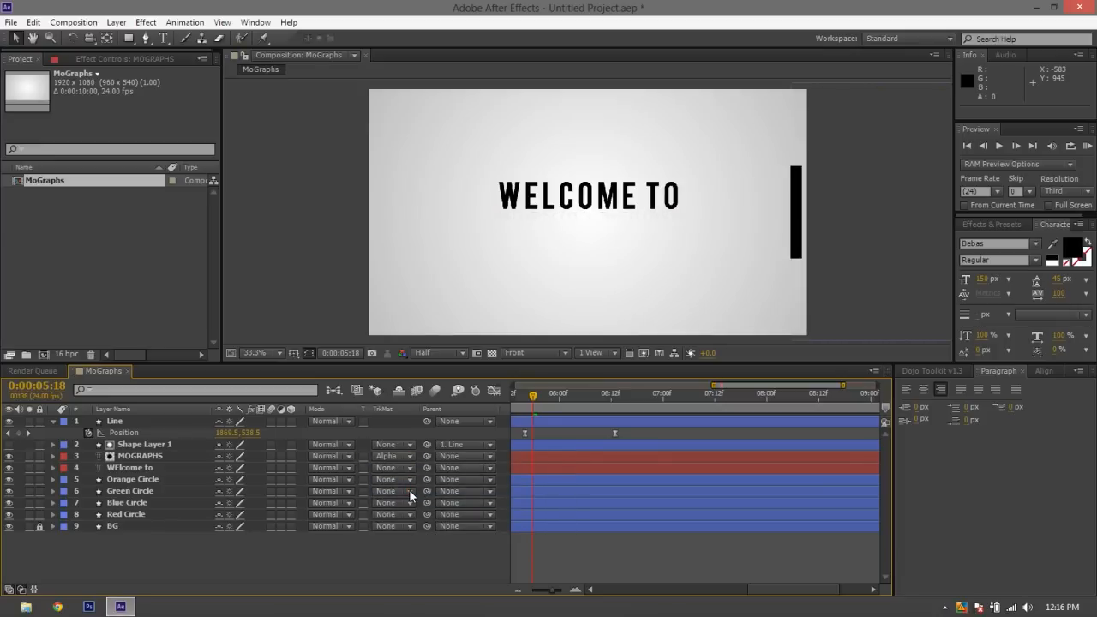
click(400, 468)
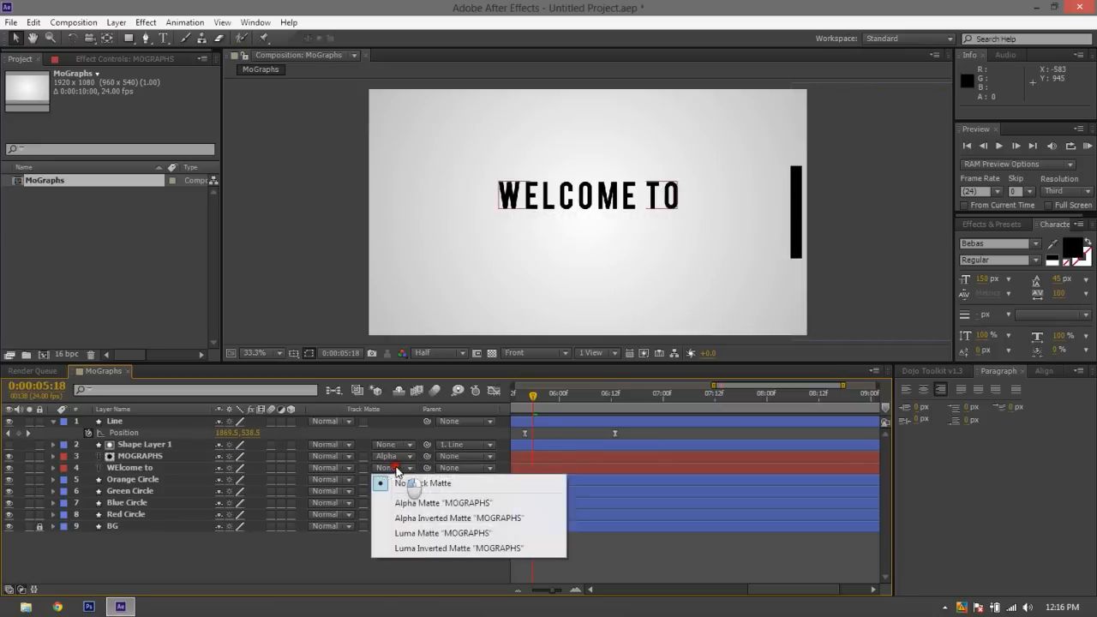
click(395, 458)
click(410, 506)
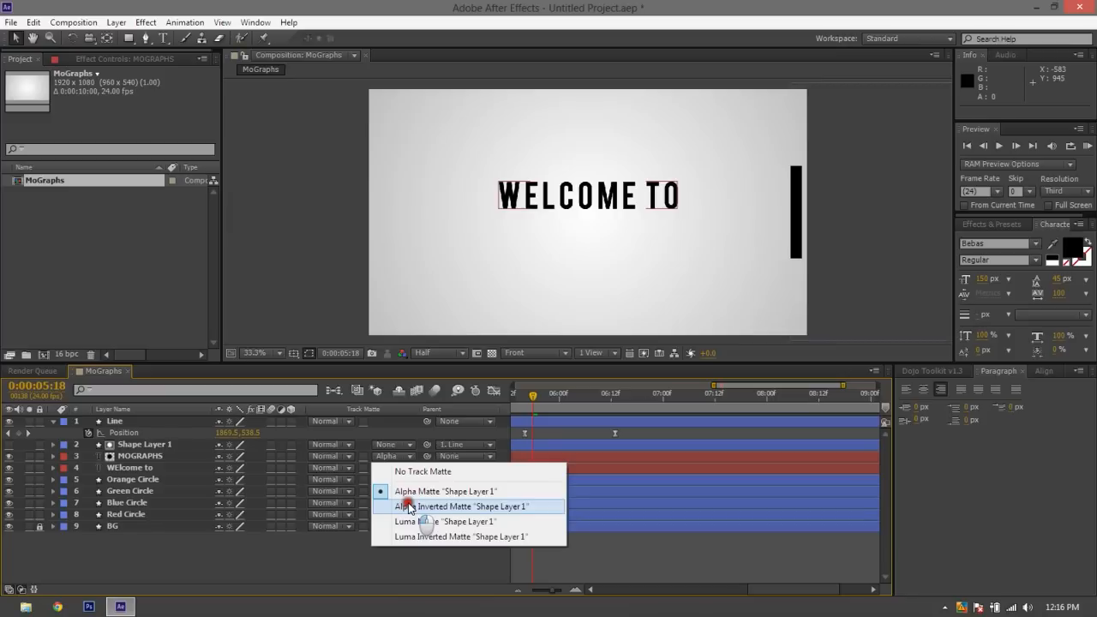
key(space)
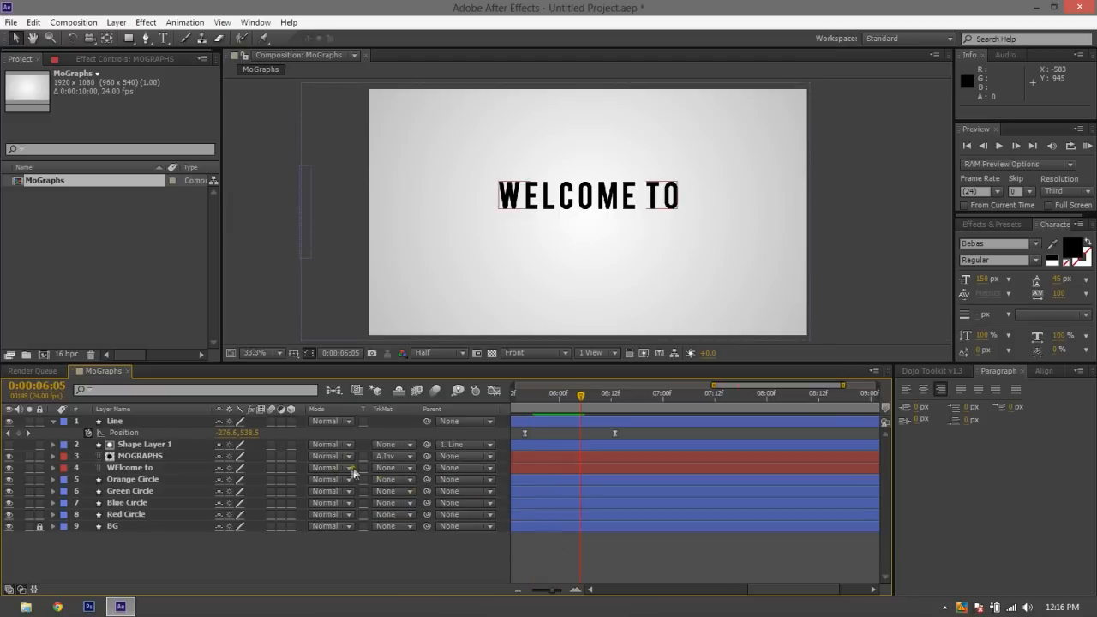
Open the track matte choices for the WElcome to layer
click(383, 467)
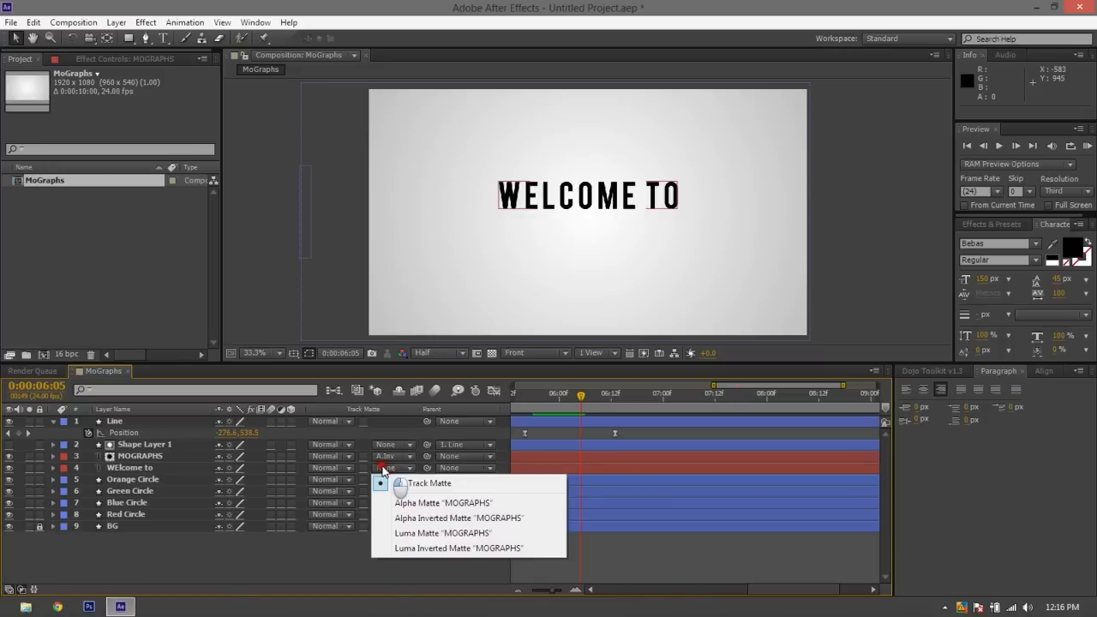
Dismiss the track matte choices and undo the MOGRAPHS layer's inverted track matte
click(237, 563)
key(ctrl+z)
key(ctrl+z)
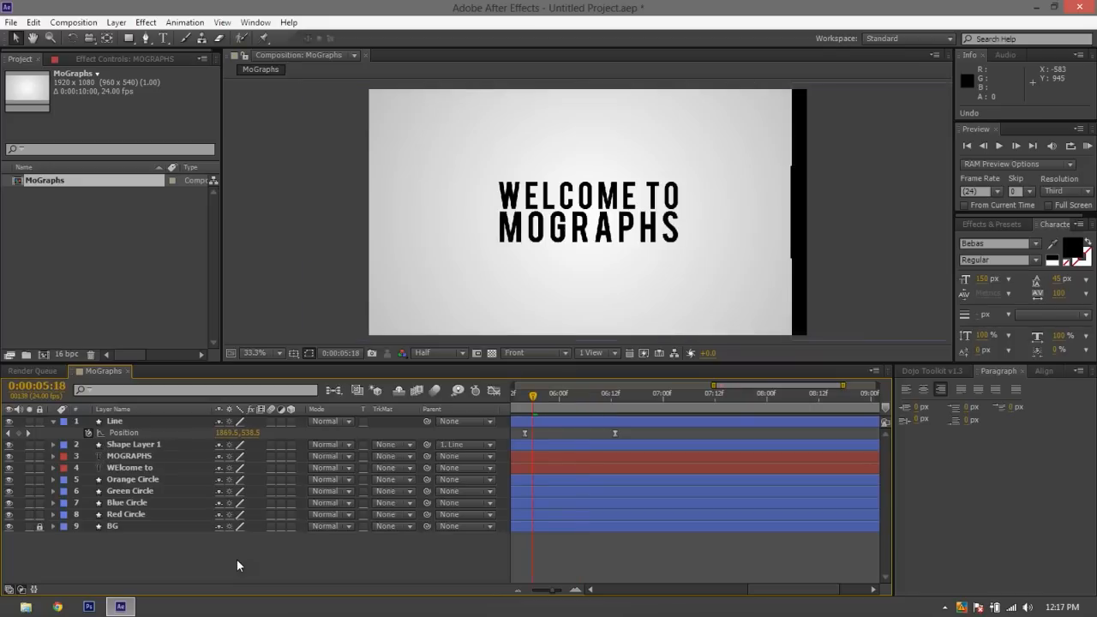
Pre-compose the MOGRAPHS and WElcome to layers into a new composition named Text
click(107, 457)
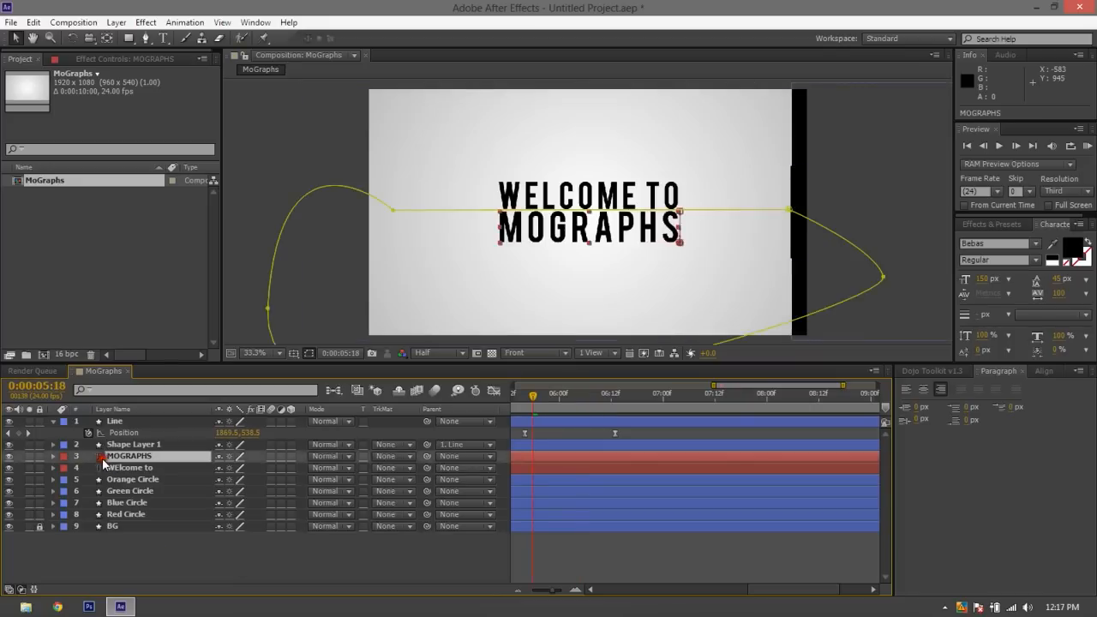
shift+click(105, 469)
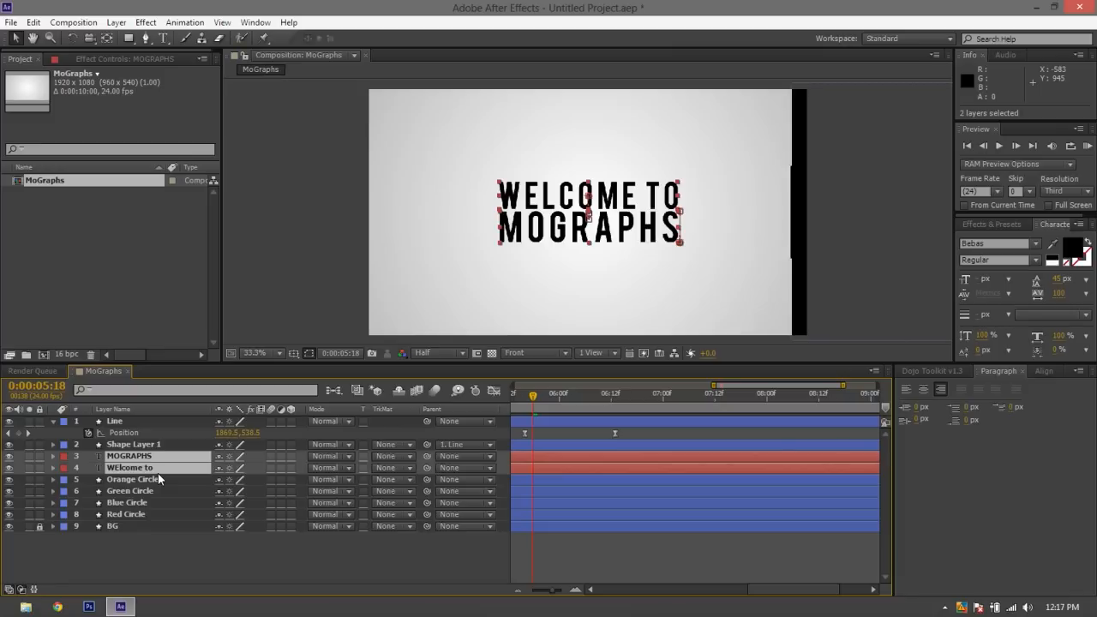
key(ctrl+shift+c)
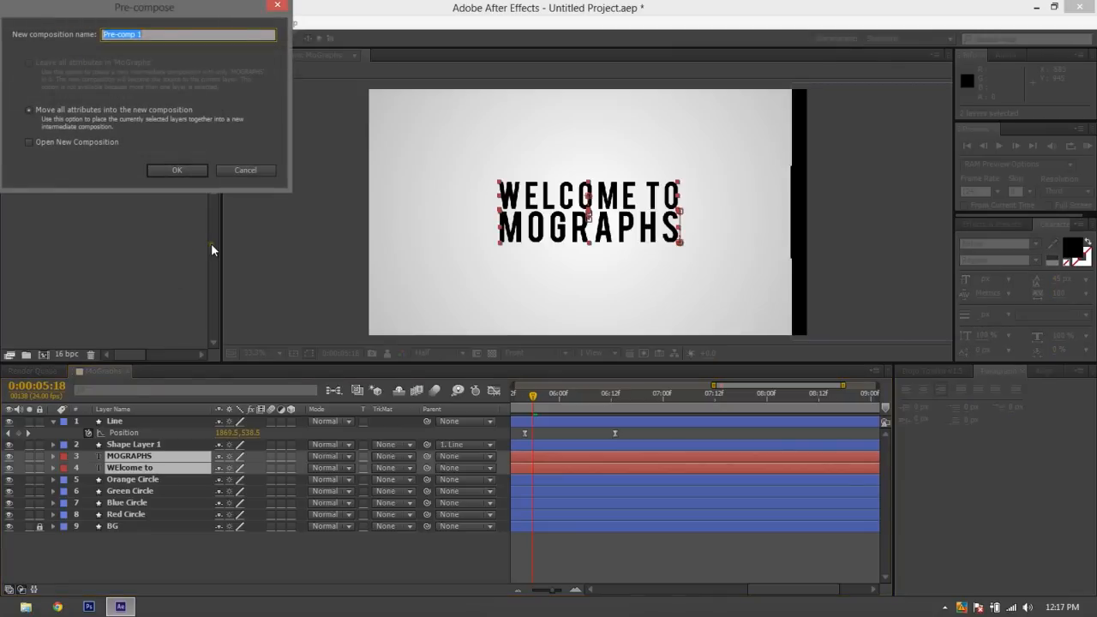
text(Ti)
text(xt)
click(176, 170)
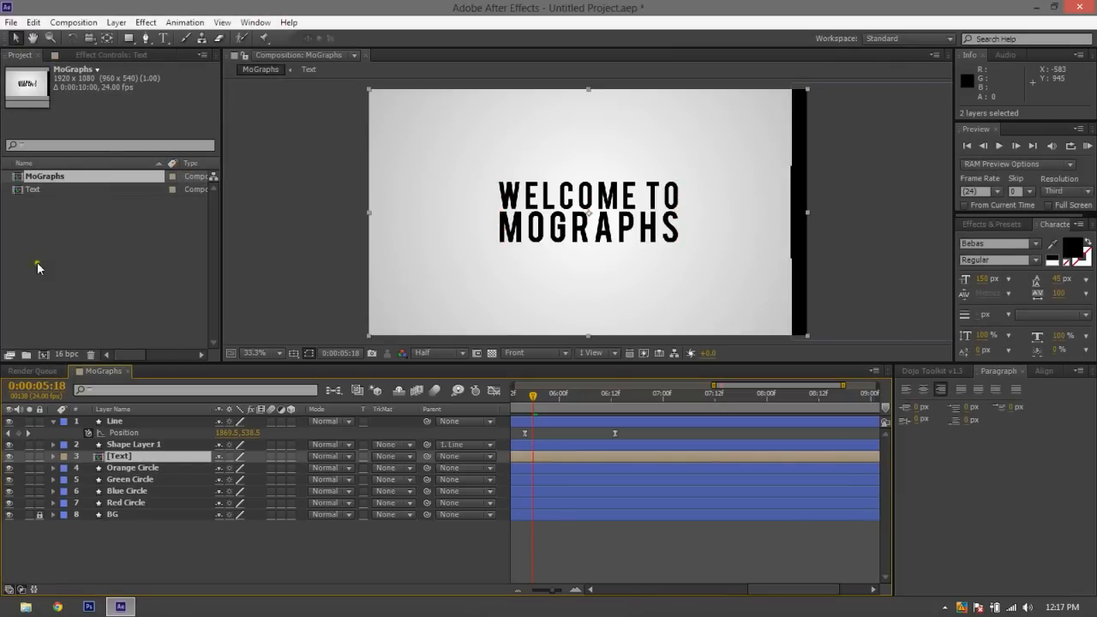
Open the Text composition and reveal the keyframed properties of its MOGRAPHS and WElcome to layers
click(30, 193)
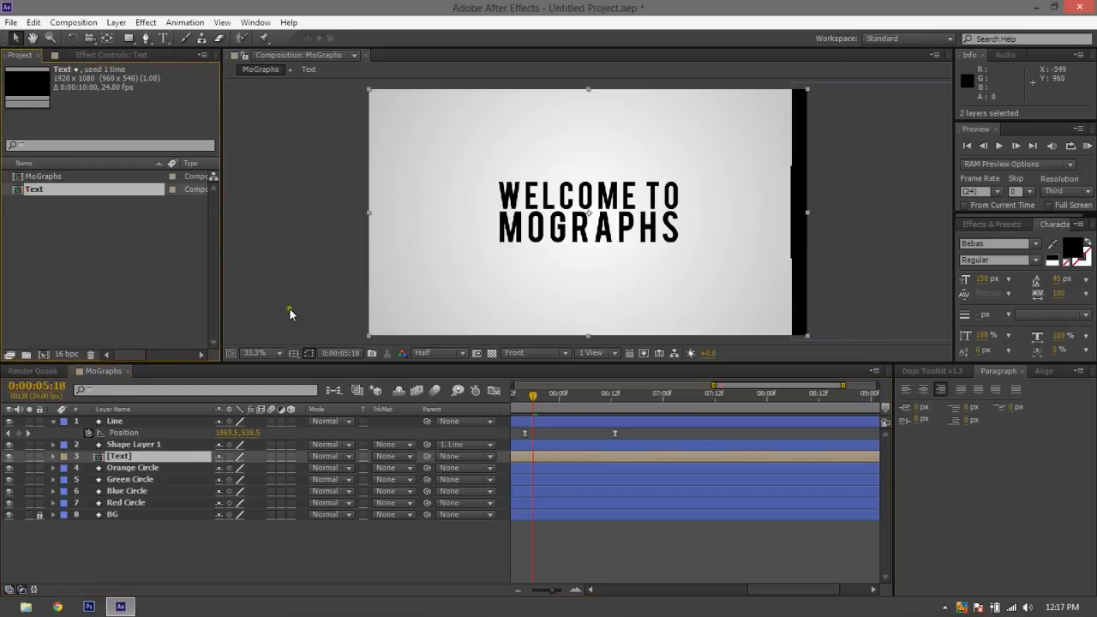
double_click(31, 189)
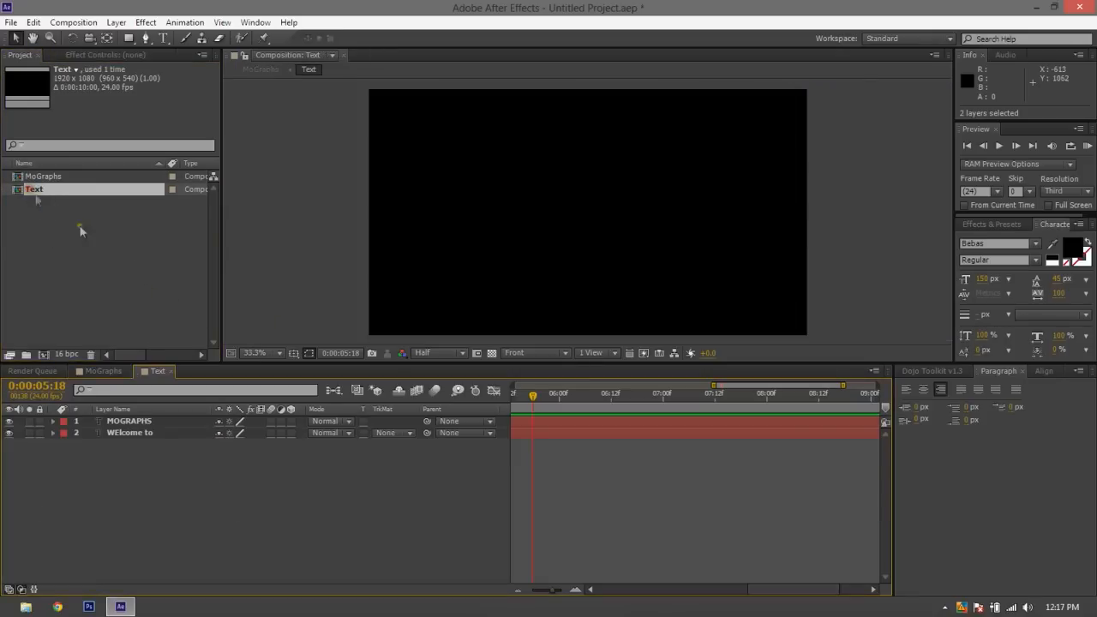
drag(342, 484, 79, 309)
click(310, 512)
drag(549, 411, 454, 359)
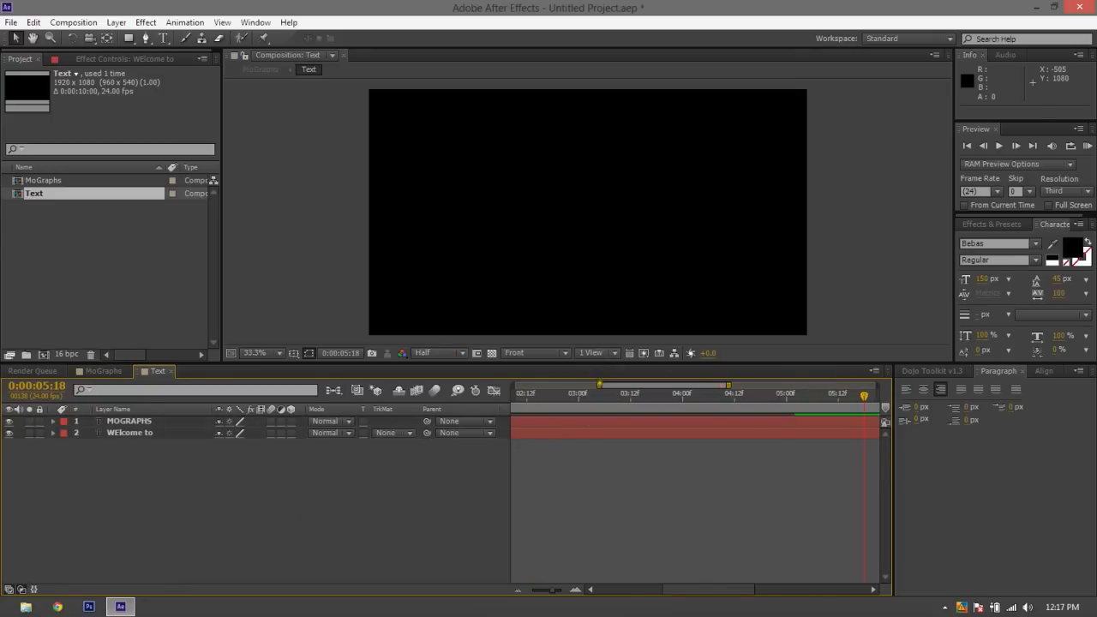
drag(599, 385, 407, 396)
click(569, 433)
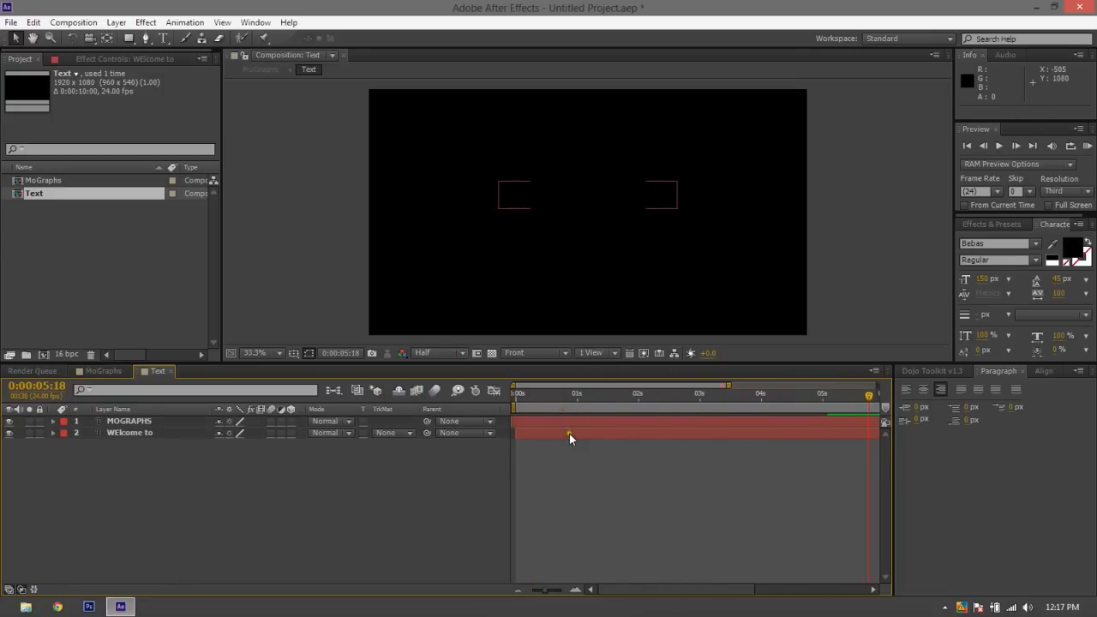
shift+click(570, 426)
key(u)
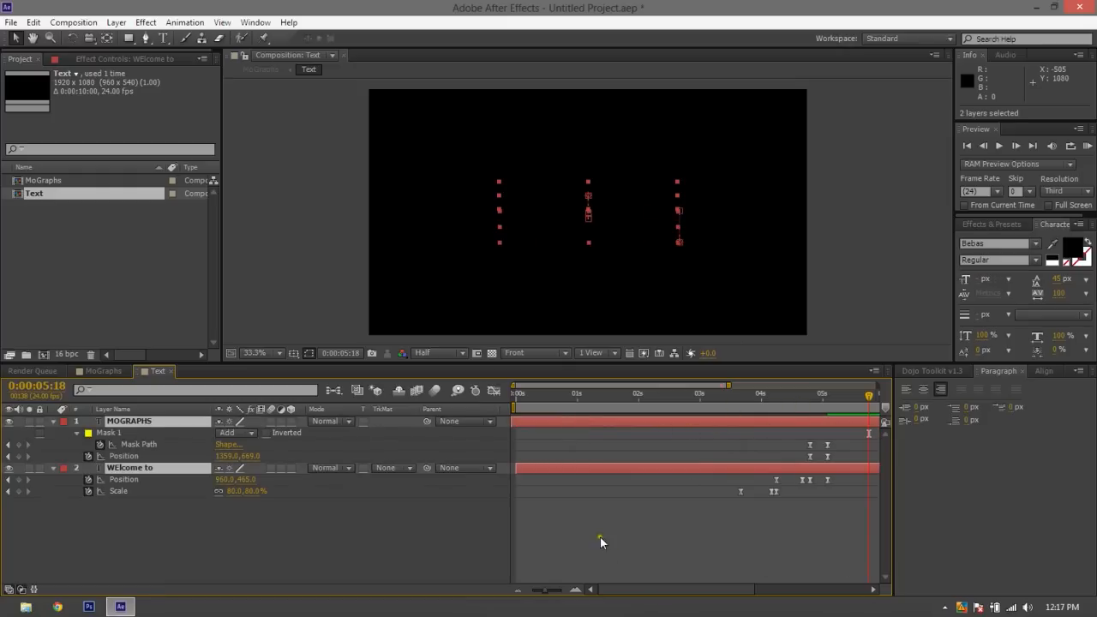
click(290, 515)
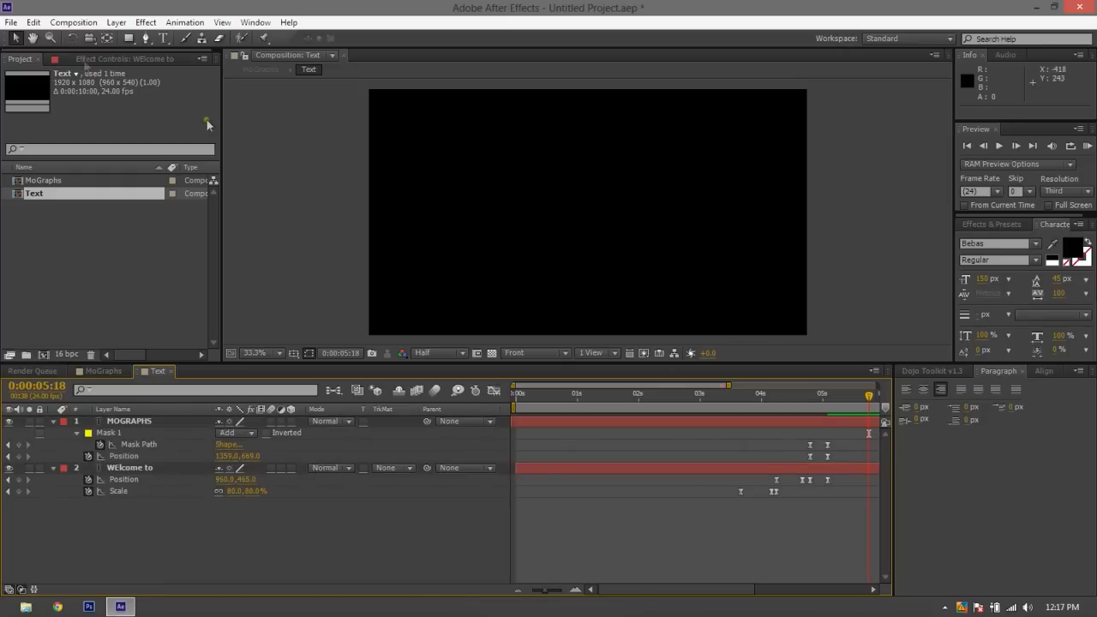
Check the titles against a temporary white FFFFFF comp-size solid placed beneath them, and delete the solid
right_click(336, 521)
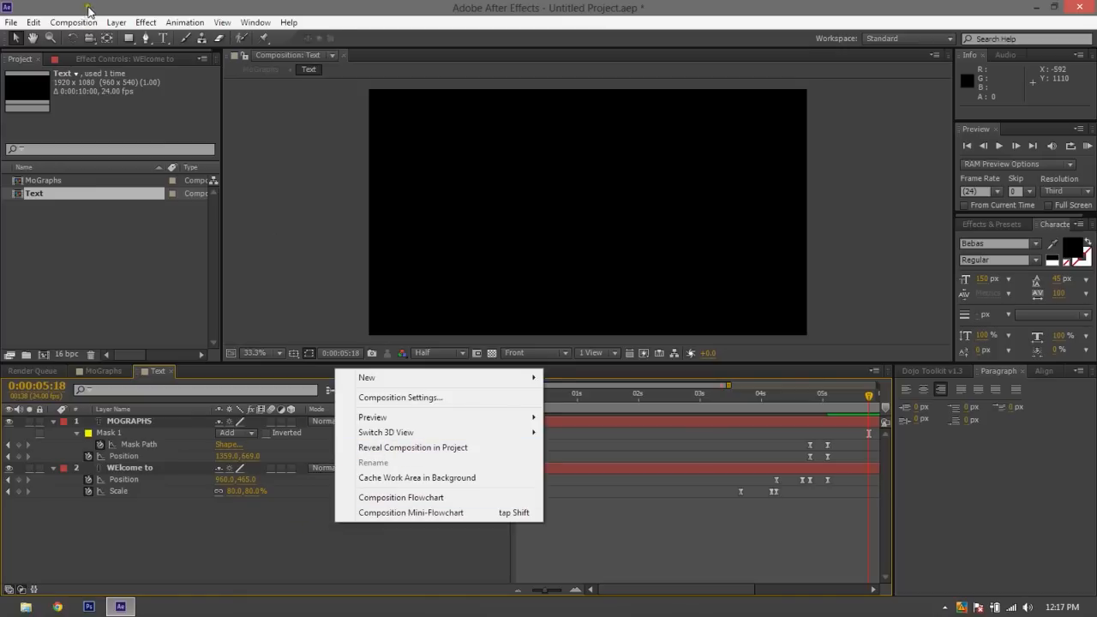
click(116, 22)
mouse_move(150, 38)
click(518, 55)
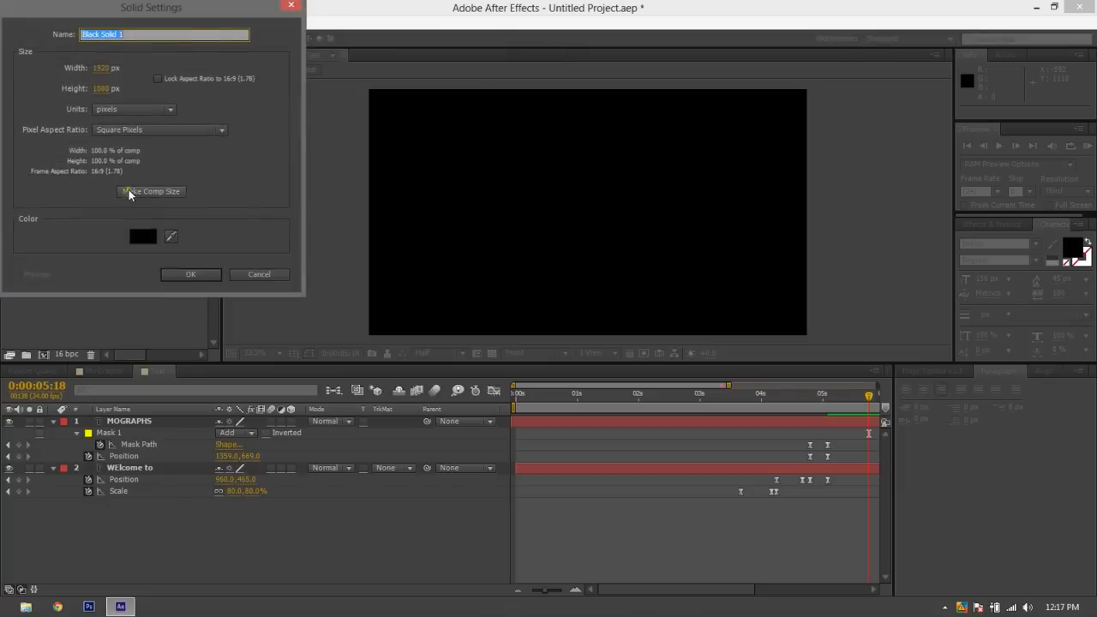
click(151, 236)
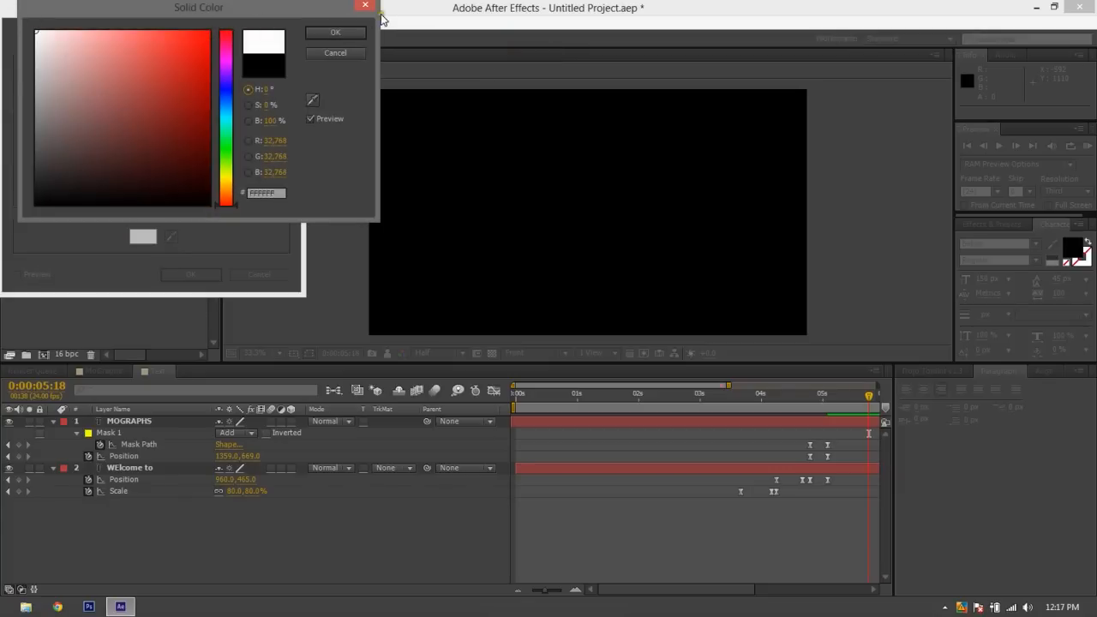
click(351, 33)
click(204, 274)
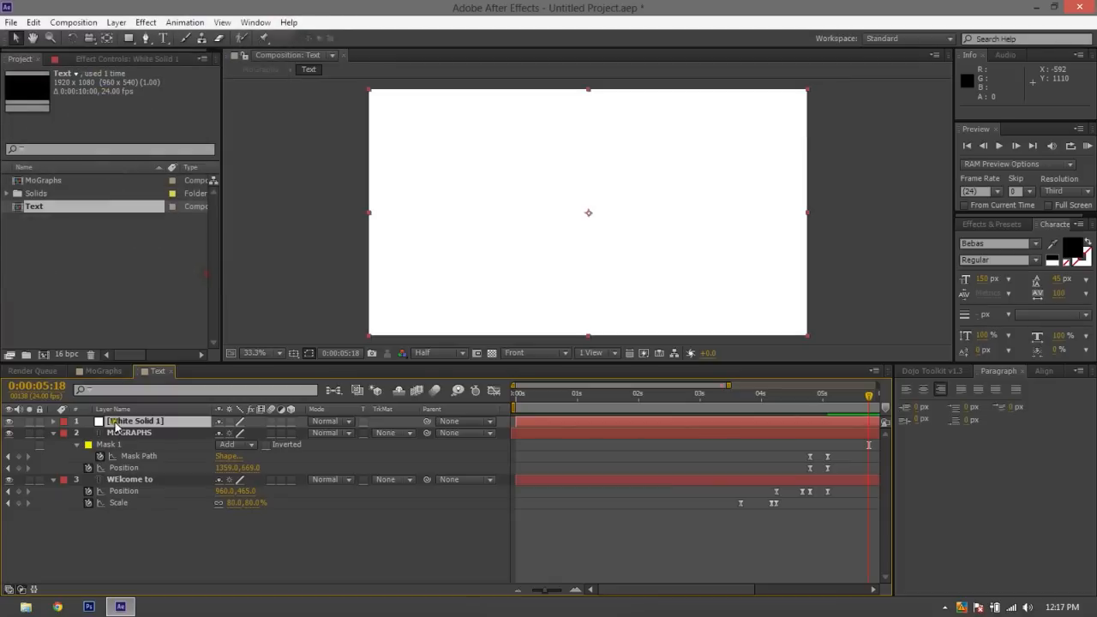
drag(116, 426, 77, 515)
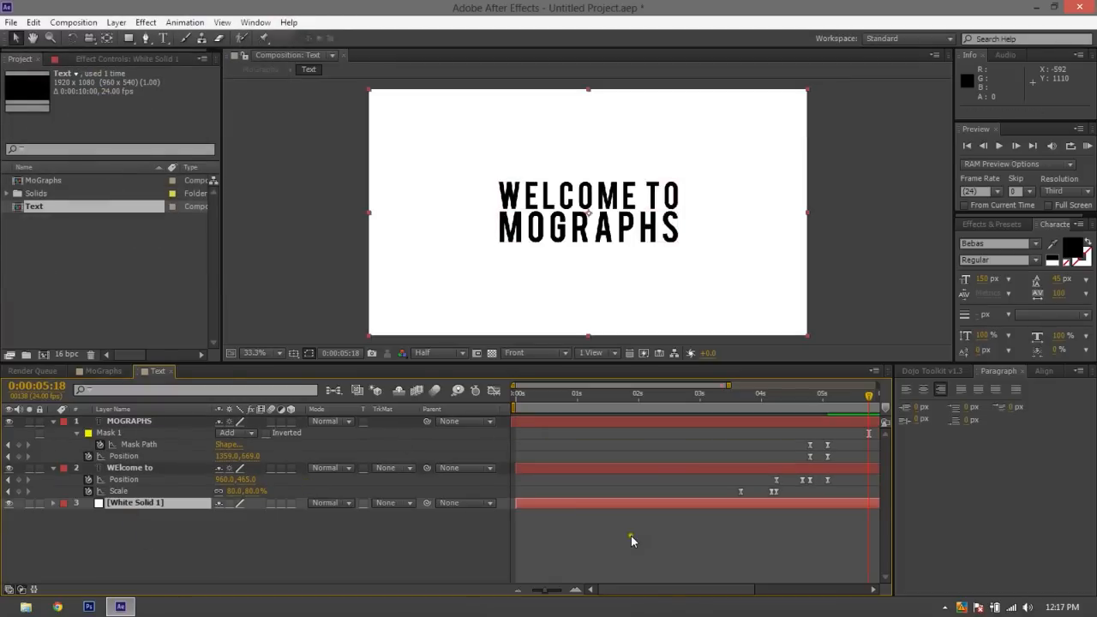
key(Delete)
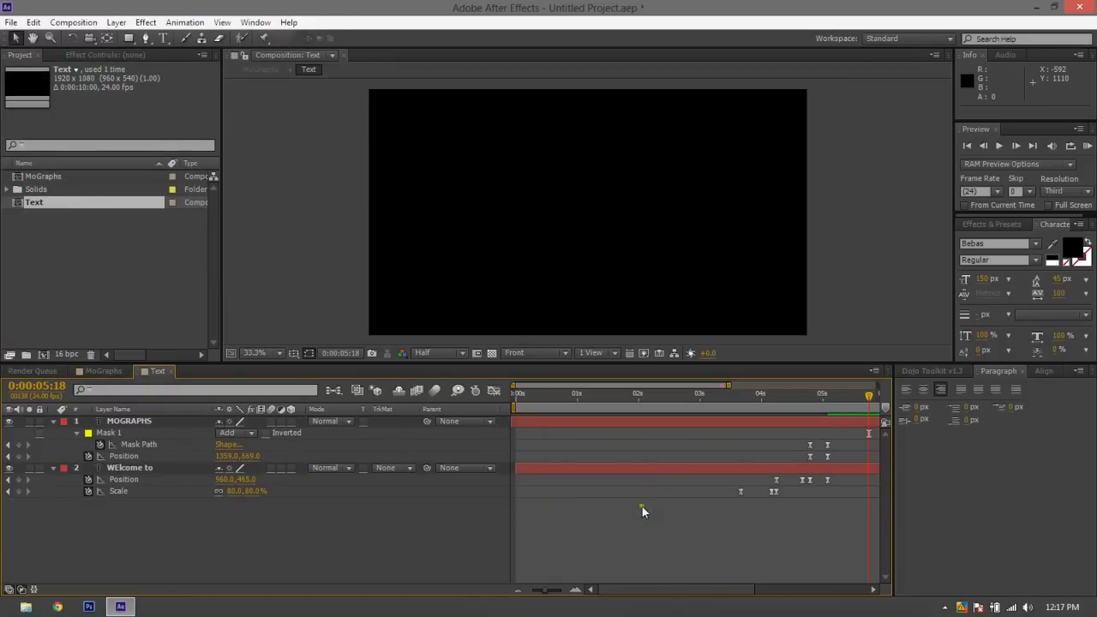
Return to the MoGraphs composition and play back the wipe from near the Line layer's first position keyframe
click(103, 371)
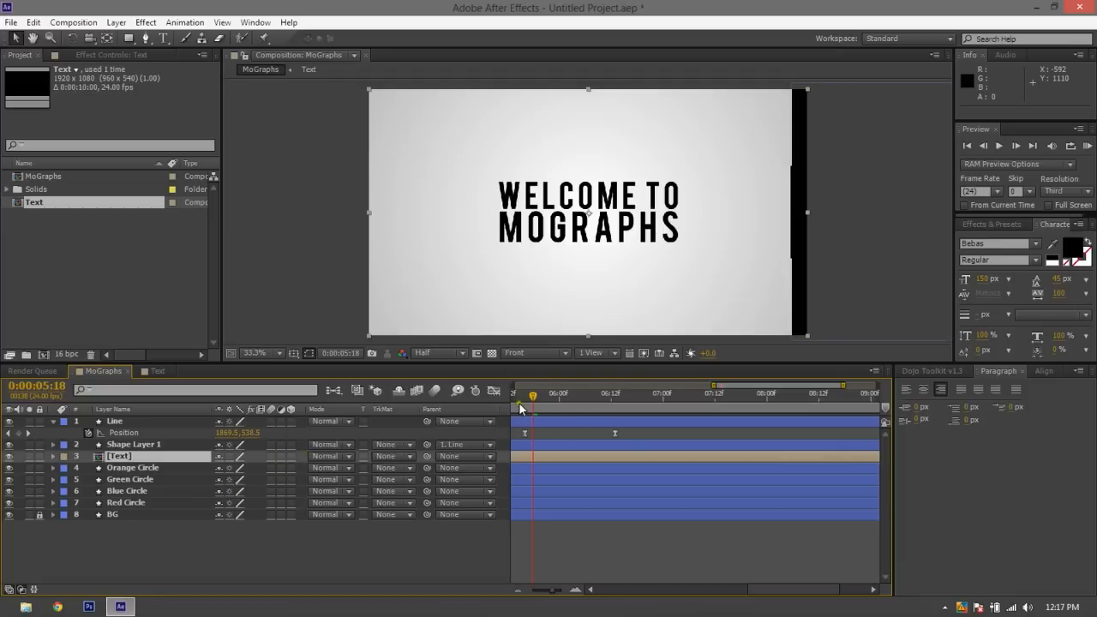
drag(532, 398, 526, 400)
key(space)
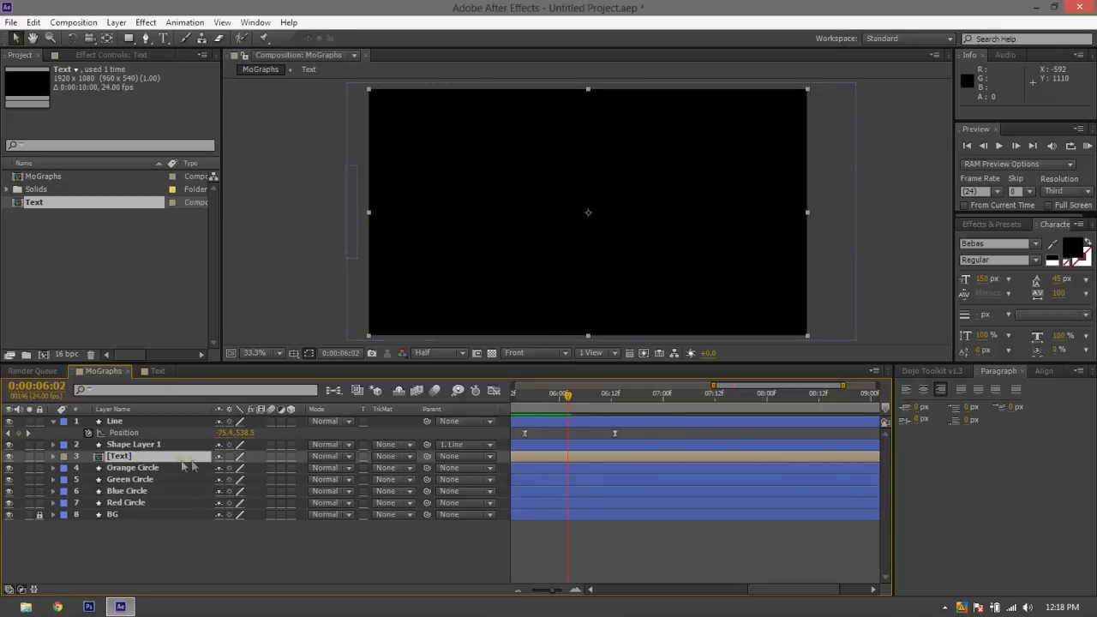
Set the Text layer's track matte to Alpha Inverted Matte "Shape Layer 1"
click(326, 457)
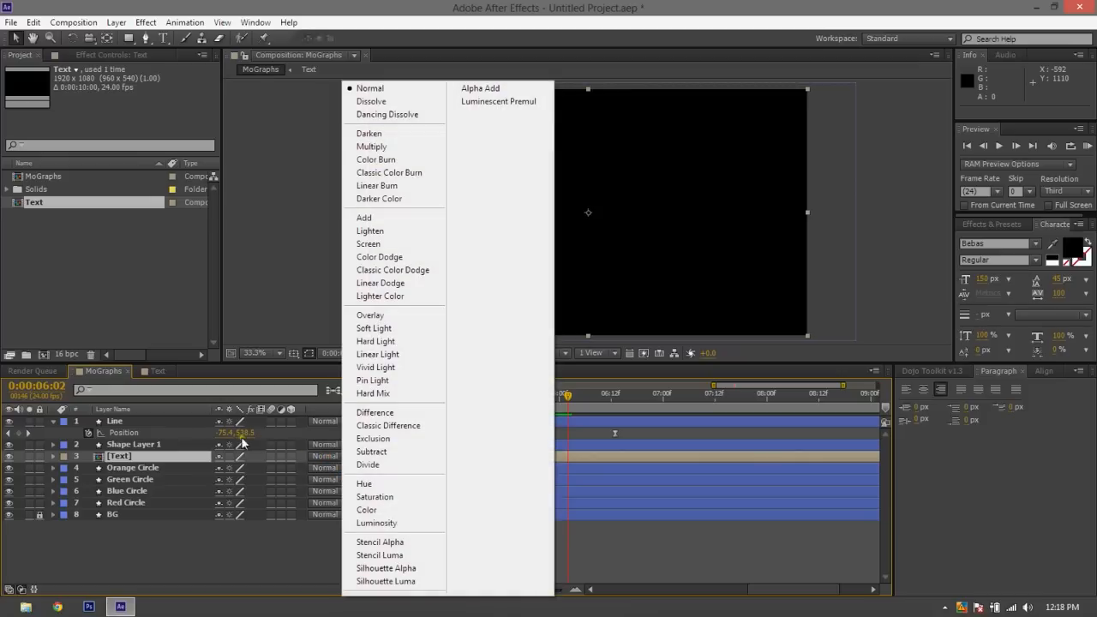
click(244, 555)
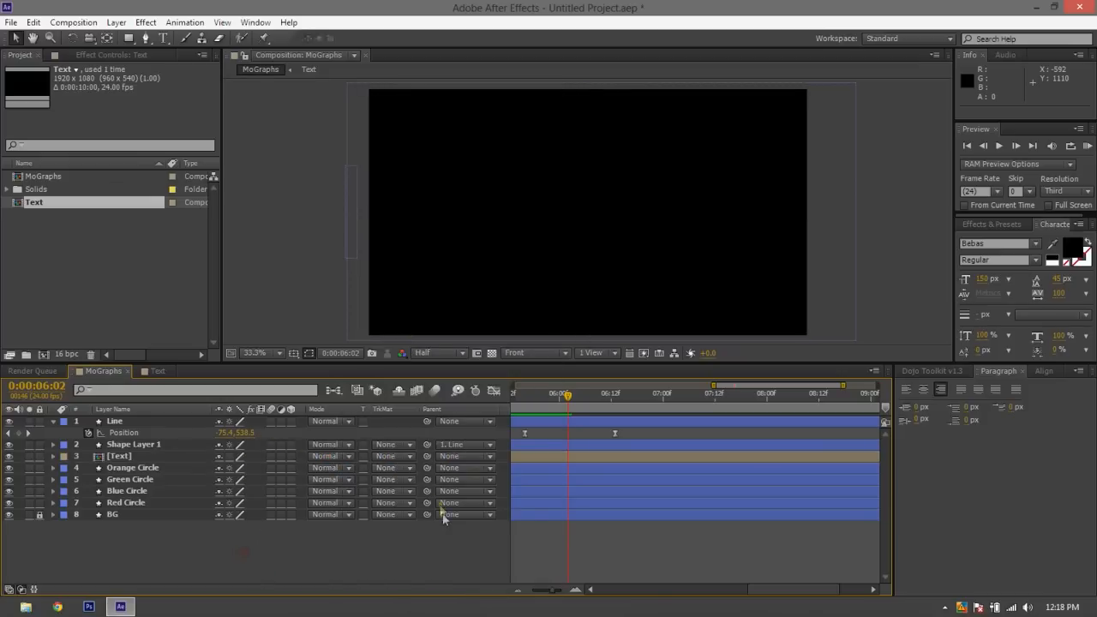
click(401, 455)
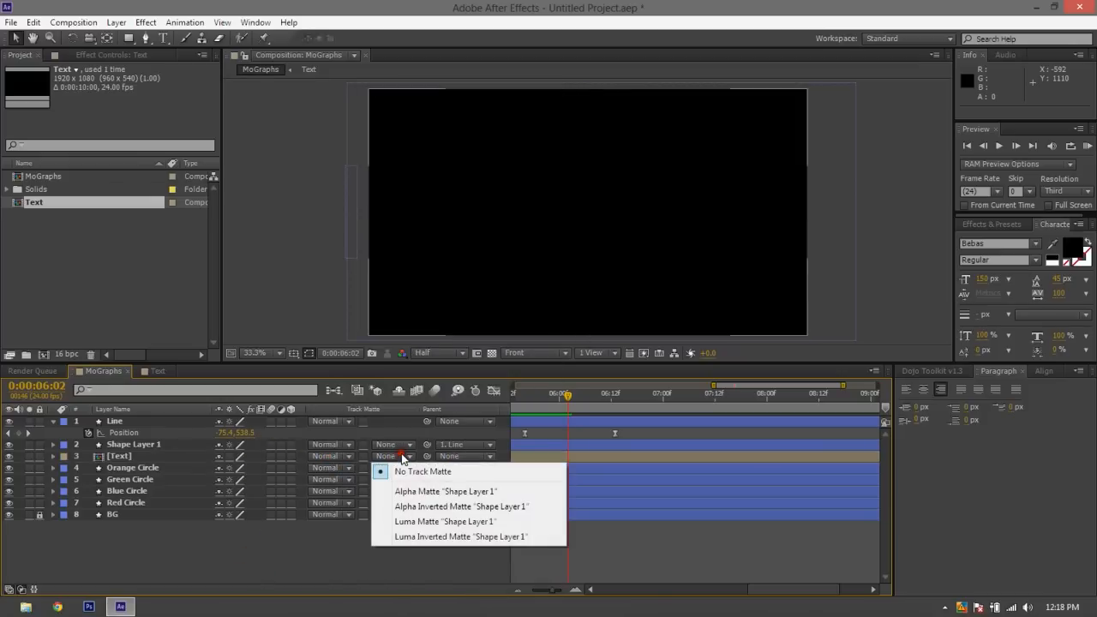
click(421, 507)
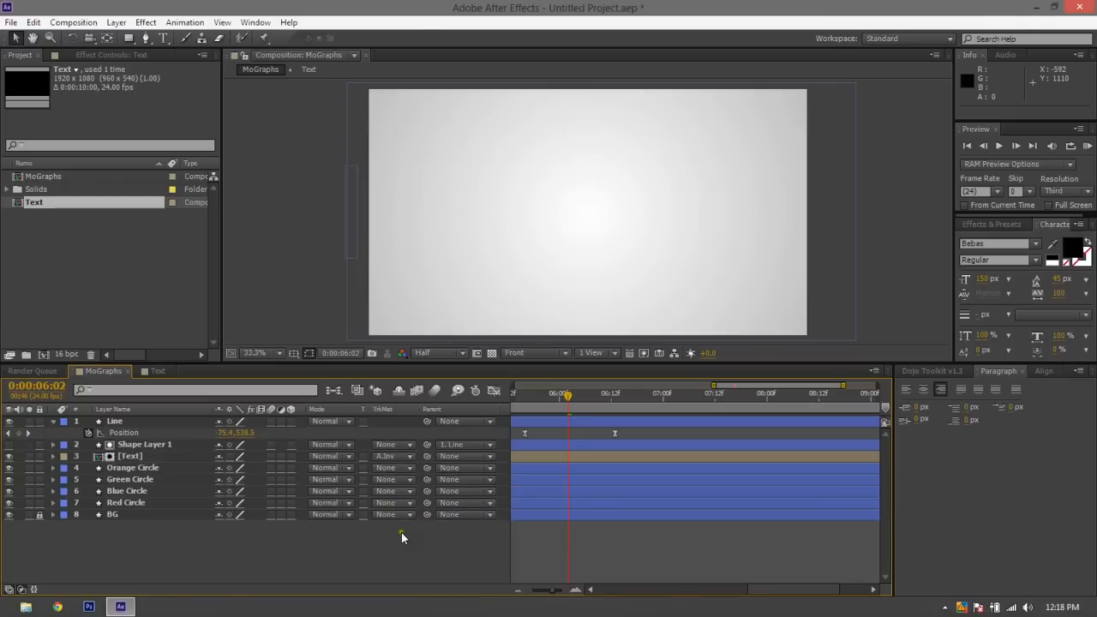
Rename the Shape Layer 1 layer as Eraser and deselect it
click(159, 444)
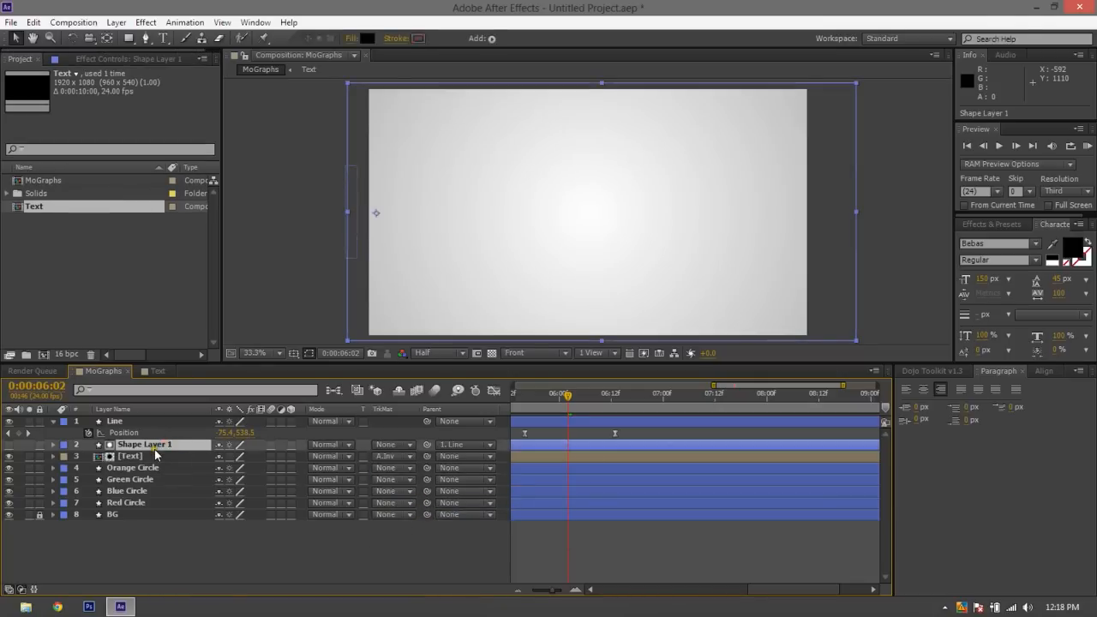
key(Return)
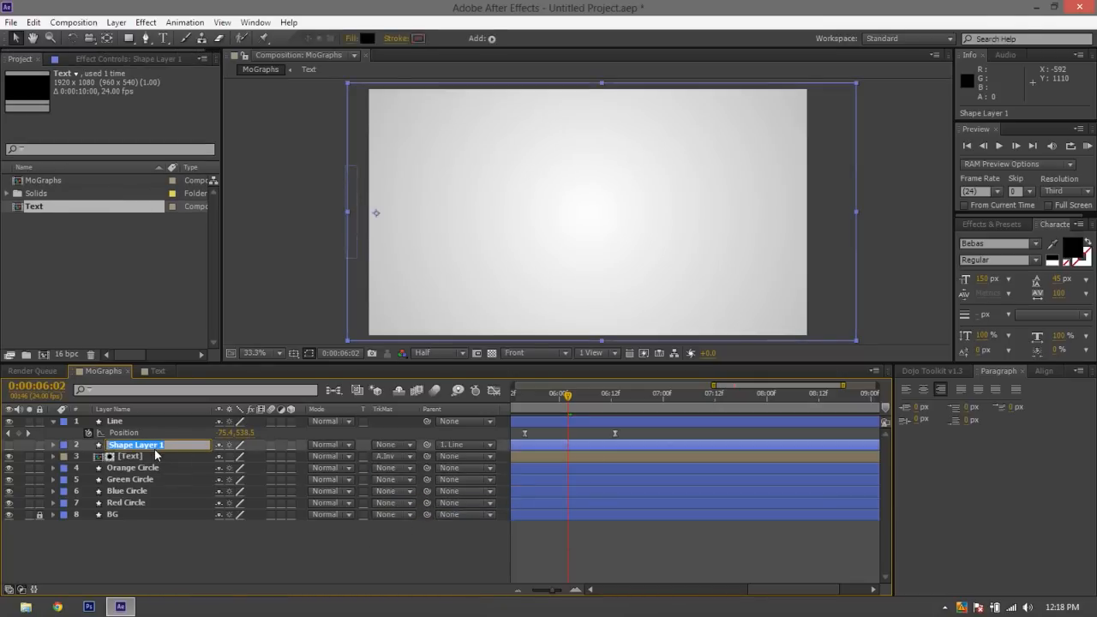
key(super)
click(134, 172)
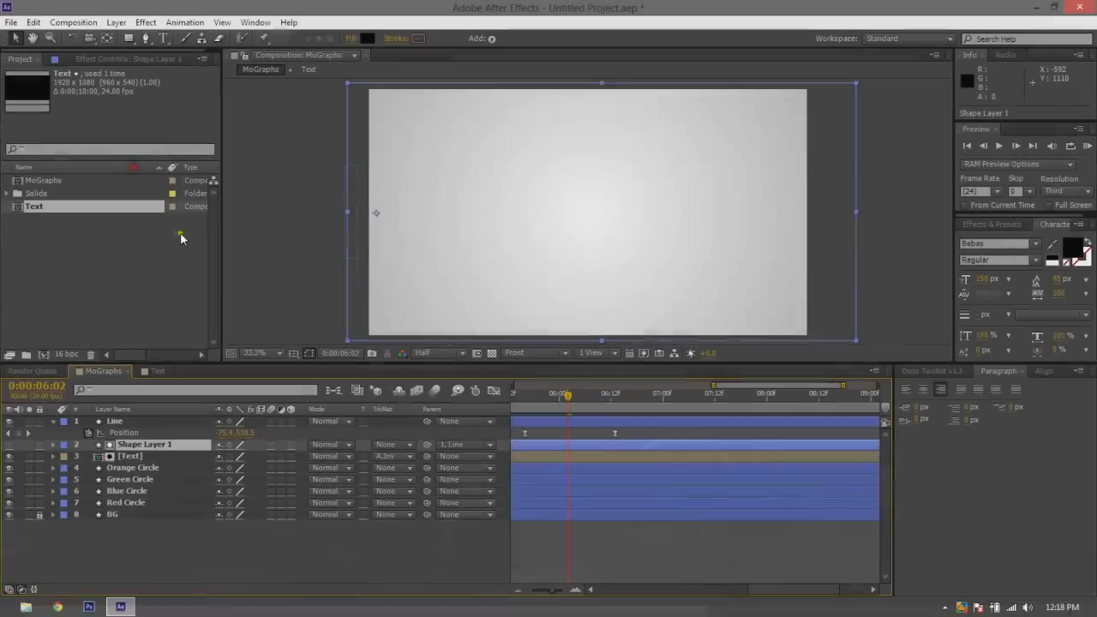
key(Return)
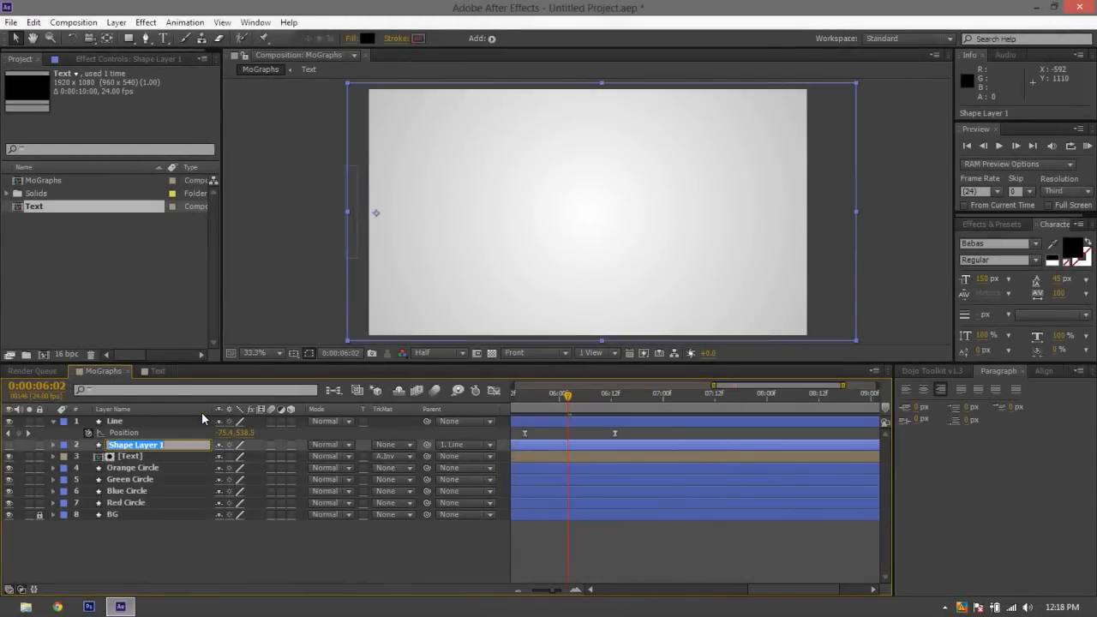
text(erase)
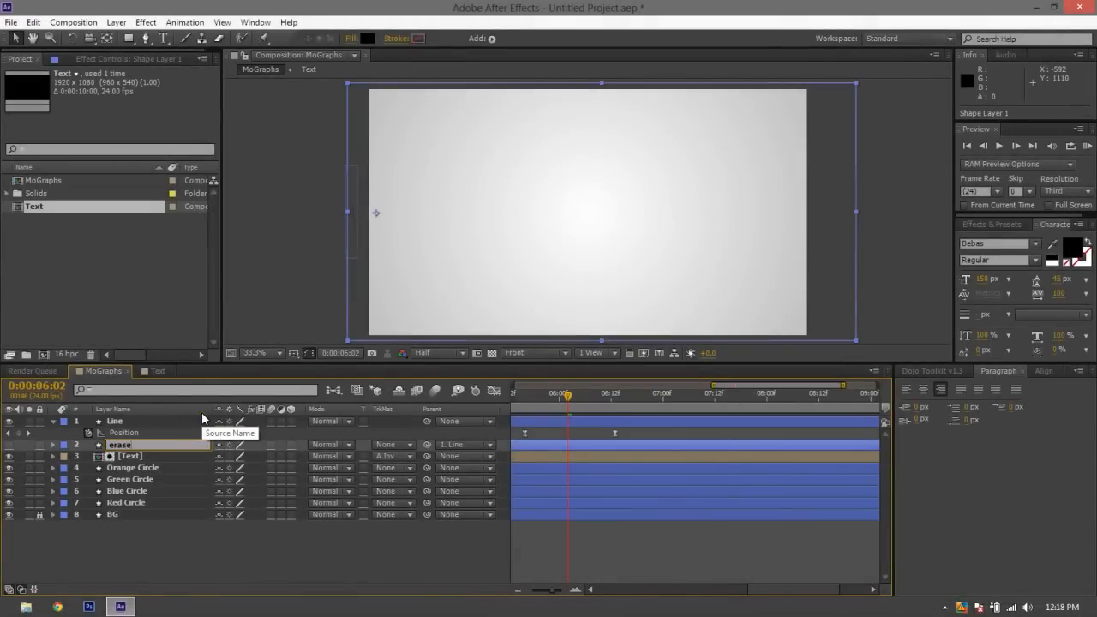
key(BackSpace)
key(BackSpace)
key(BackSpace)
key(BackSpace)
key(BackSpace)
key(BackSpace)
text(Ersaer)
key(BackSpace)
key(BackSpace)
key(BackSpace)
key(BackSpace)
text(aser)
click(268, 559)
Play back the title wipe from 0:00:05:15 and inspect the frame at 0:00:05:20
drag(557, 394, 520, 395)
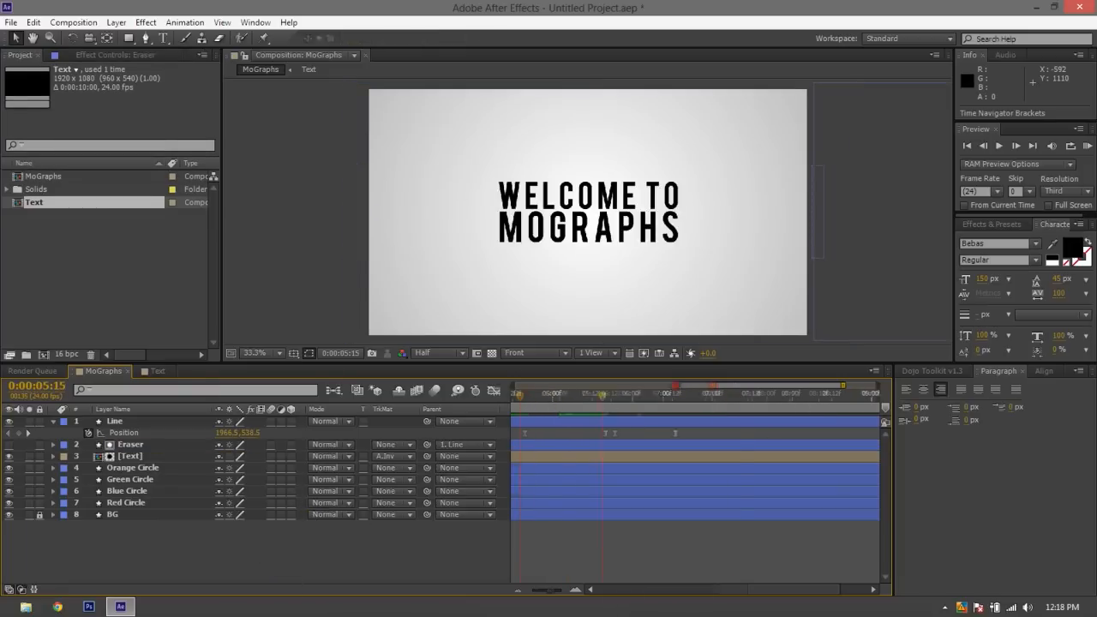
drag(718, 384, 506, 387)
key(space)
key(space)
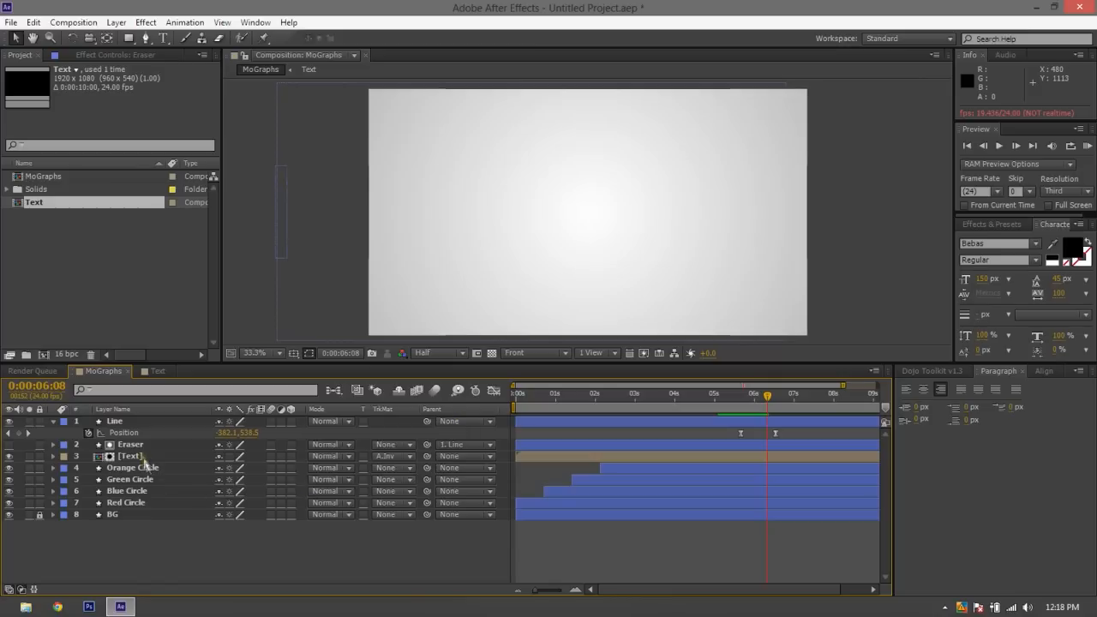
click(747, 406)
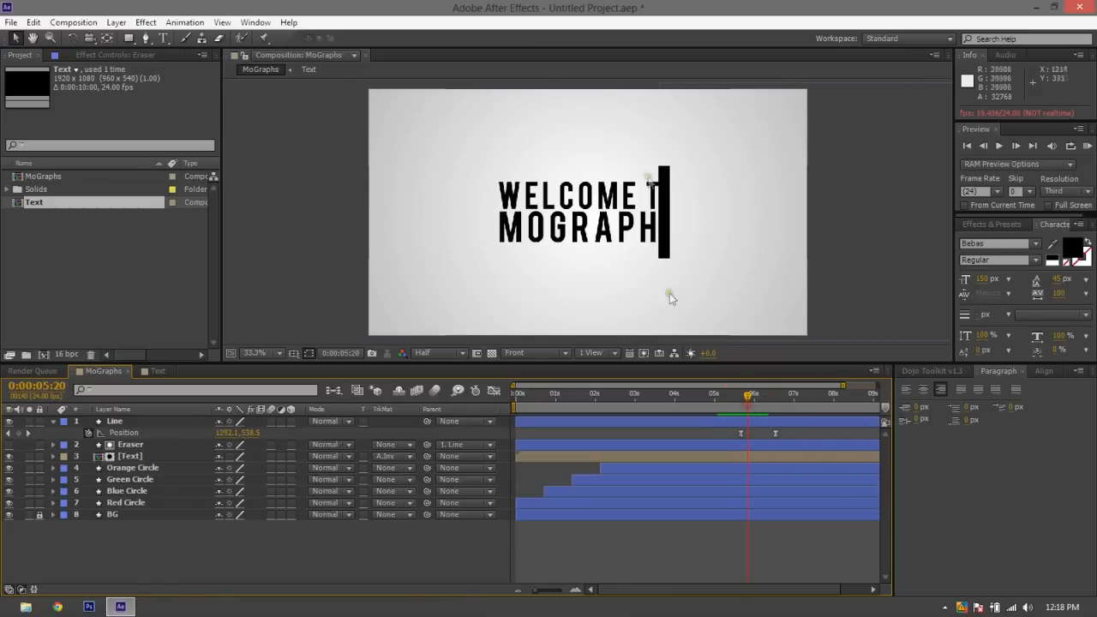
Select the Line shape over the titles, undo back past the Eraser rename and move the playhead to 0:00:05:16
click(666, 207)
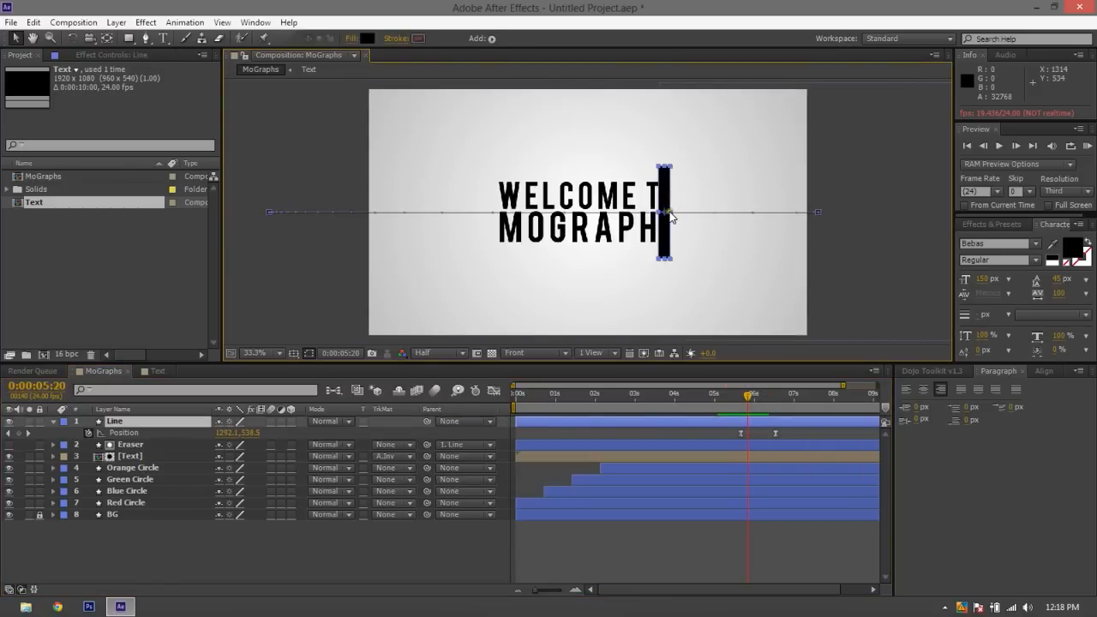
click(669, 213)
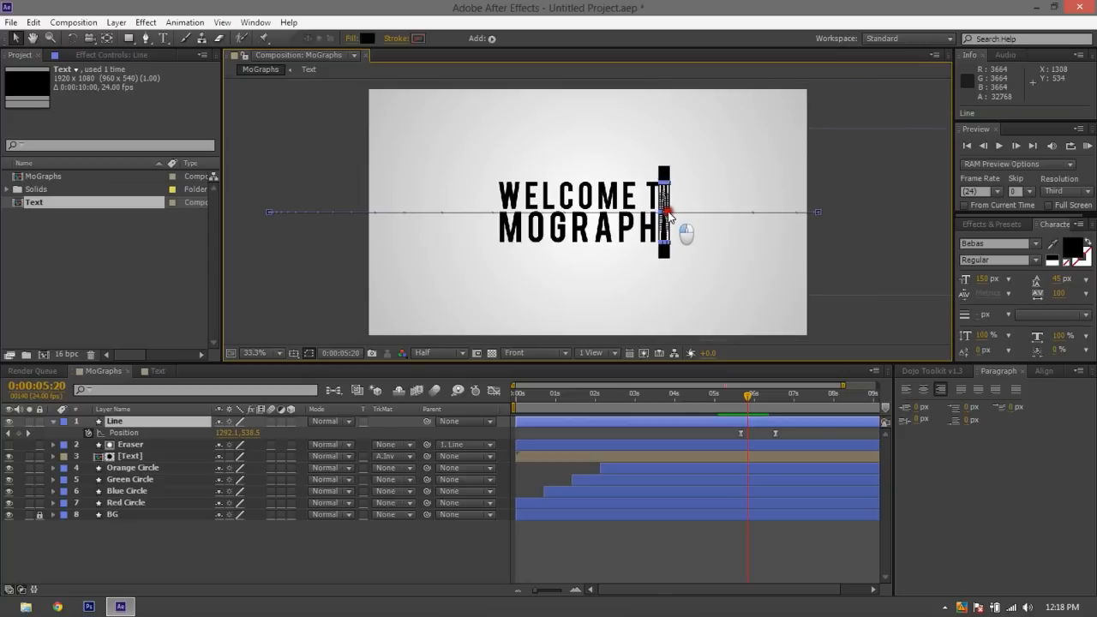
key(ctrl+z)
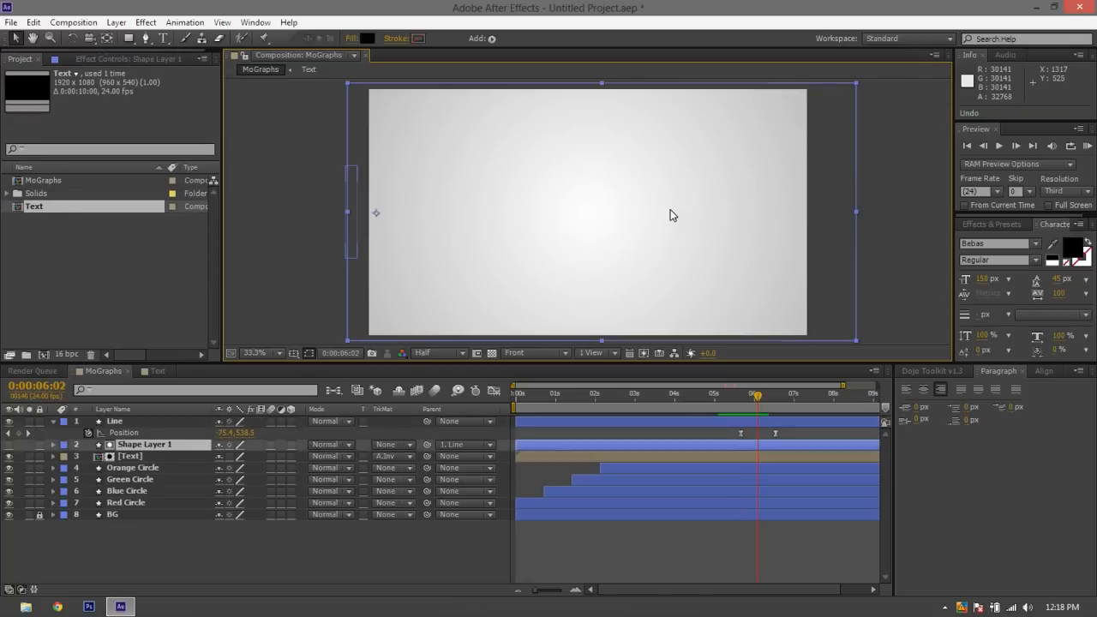
drag(752, 412, 740, 412)
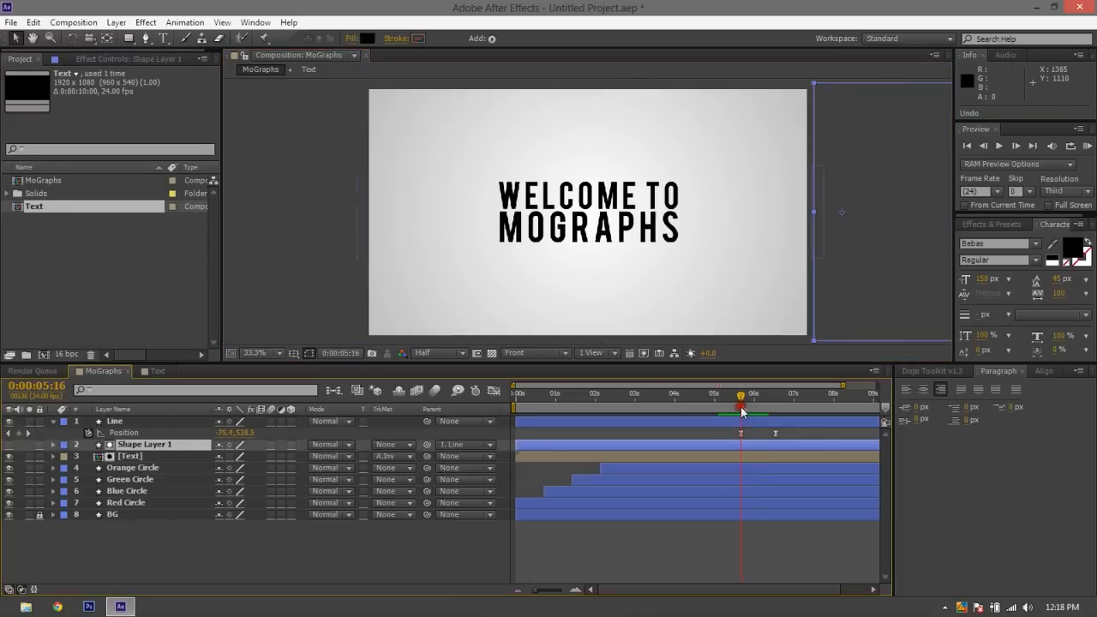
Move the playhead to 0:00:05:20 and set the parent of Shape Layer 1 to None
click(115, 421)
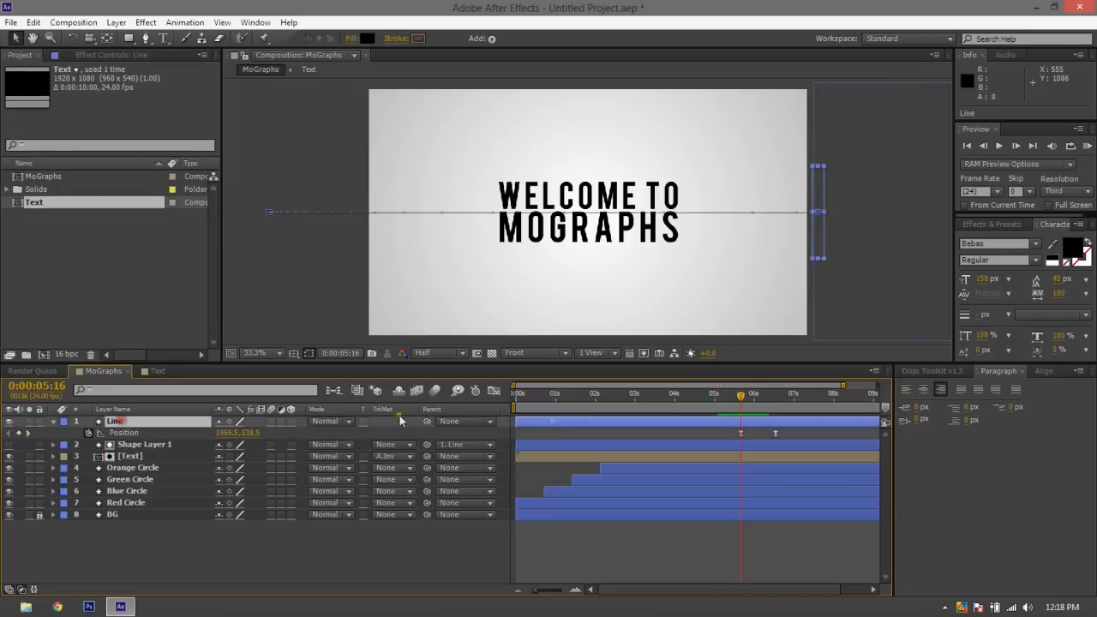
drag(740, 396, 747, 395)
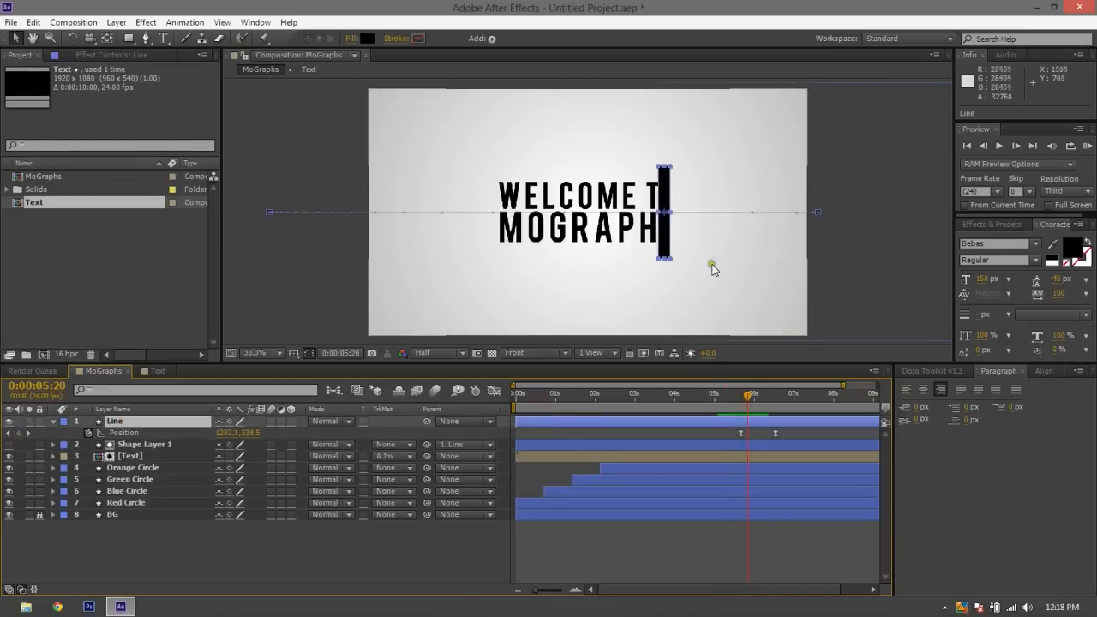
click(851, 116)
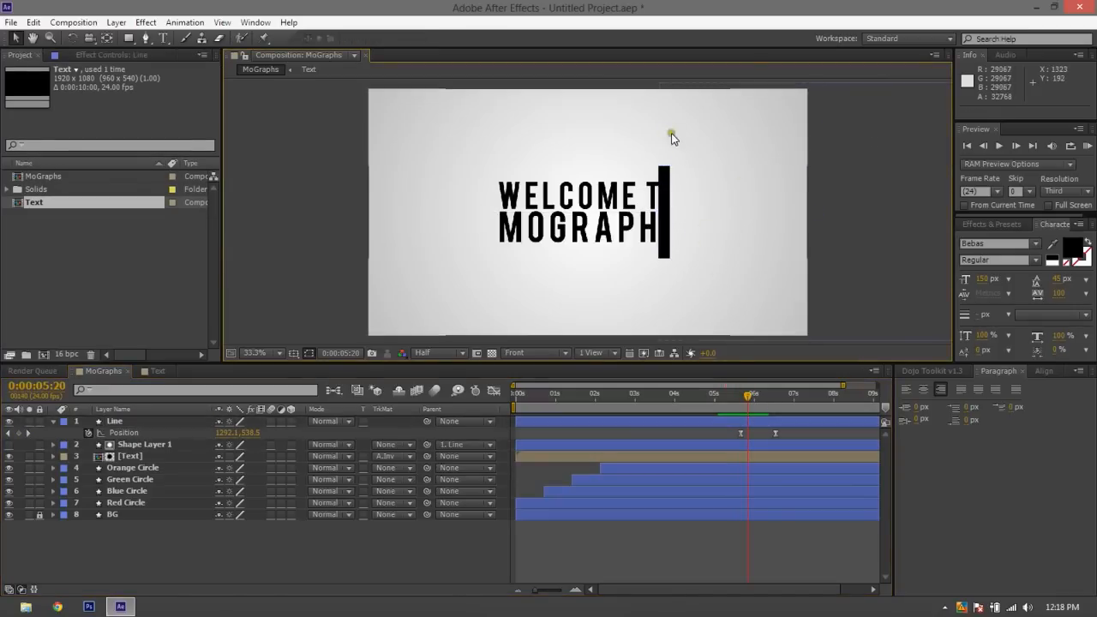
click(662, 184)
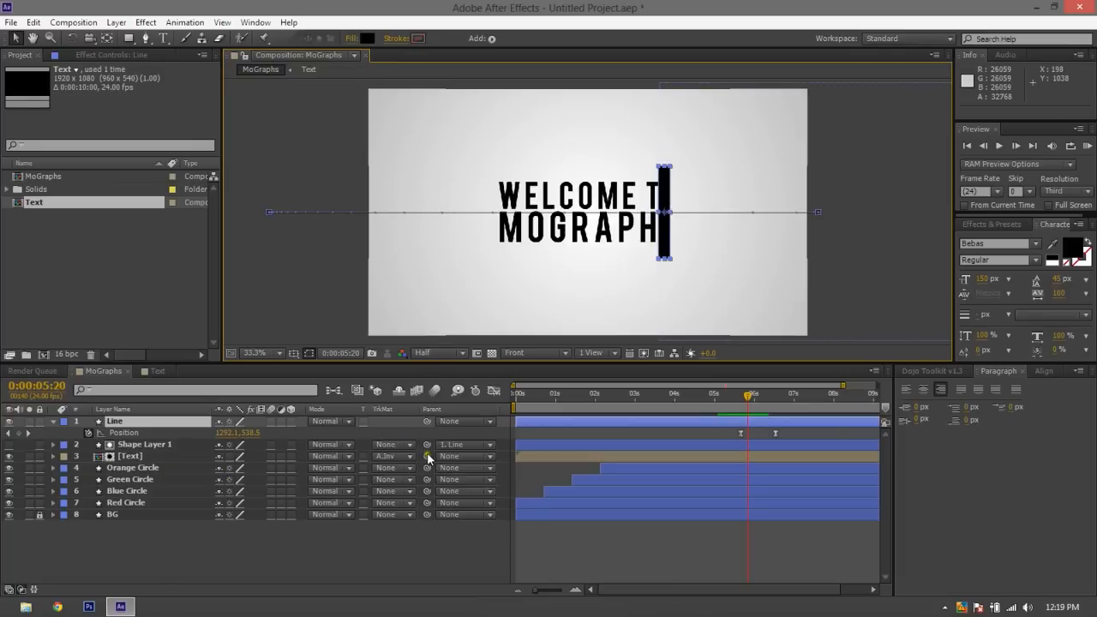
click(458, 444)
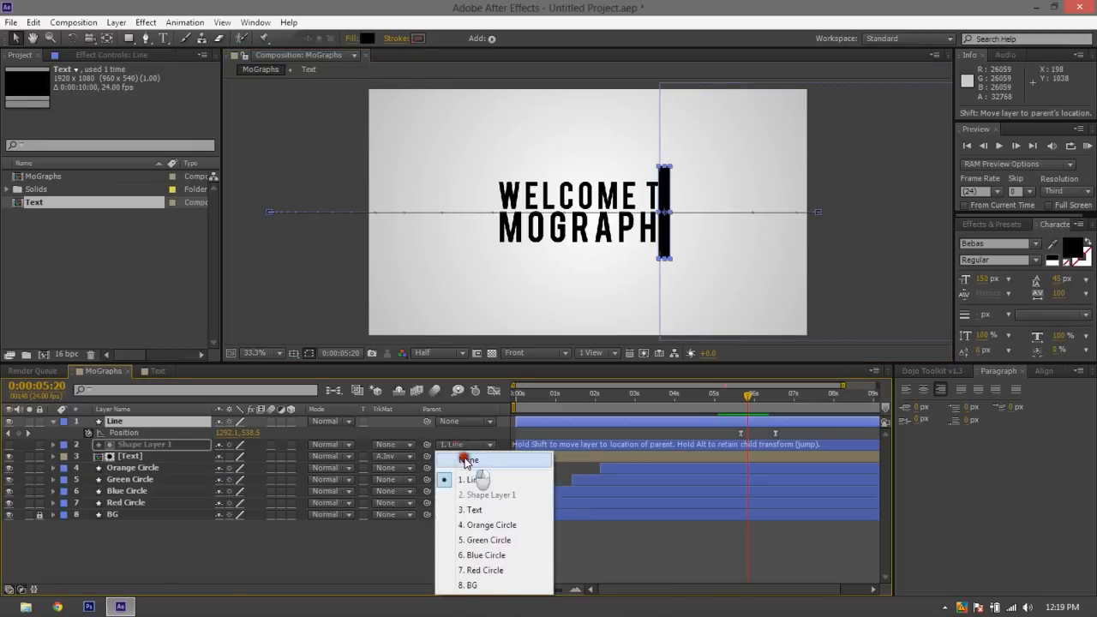
click(454, 446)
Reshape the Line layer's bar beside the title into a narrower, slightly taller line and deselect it
drag(671, 211, 661, 214)
click(664, 230)
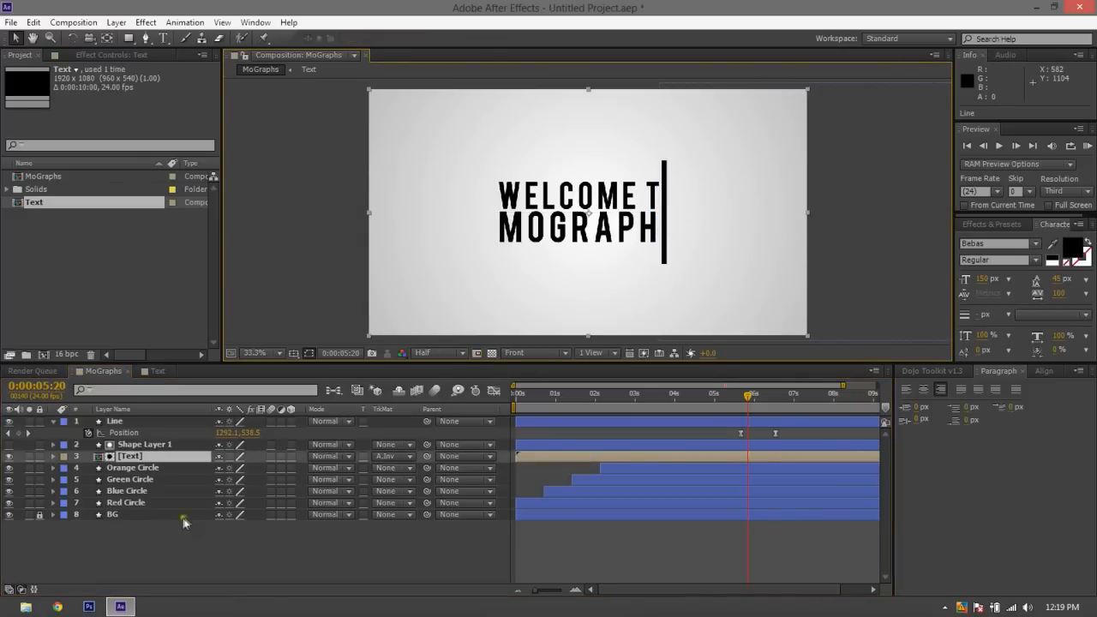
click(277, 568)
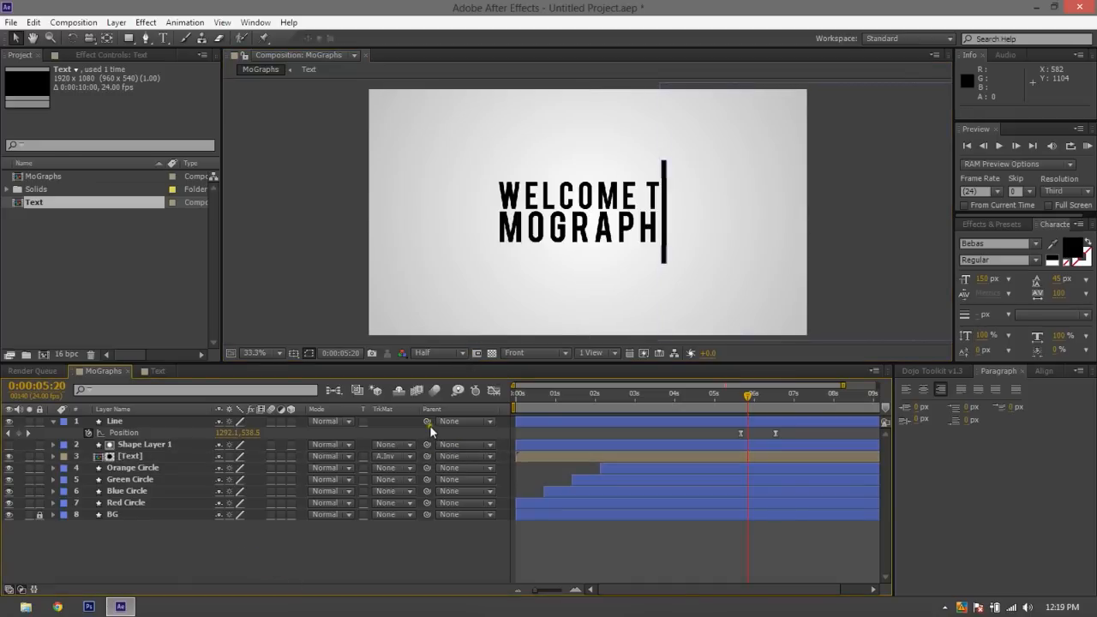
Parent Shape Layer 1 to the Line layer again and rename it as Eraser
drag(428, 421, 302, 447)
click(52, 422)
click(128, 433)
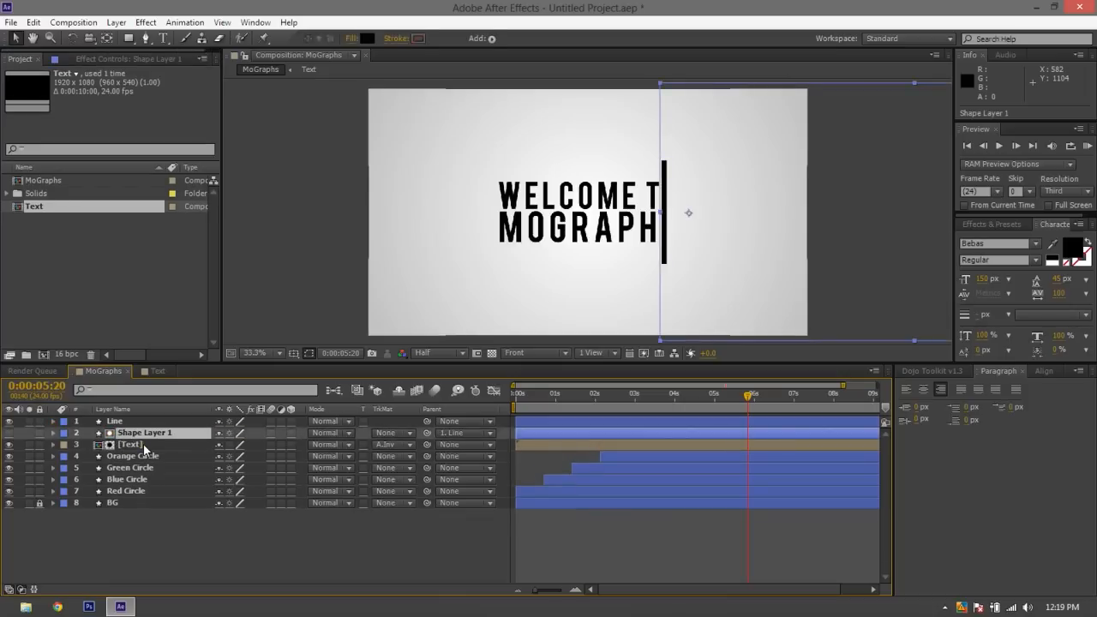
key(Return)
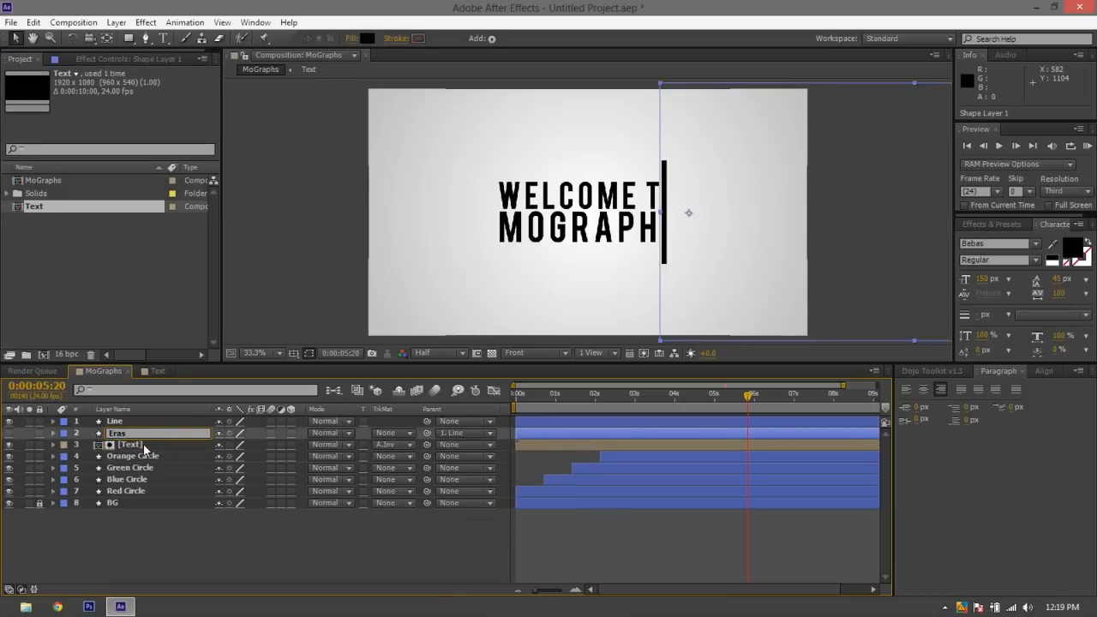
text(Eraser)
click(138, 518)
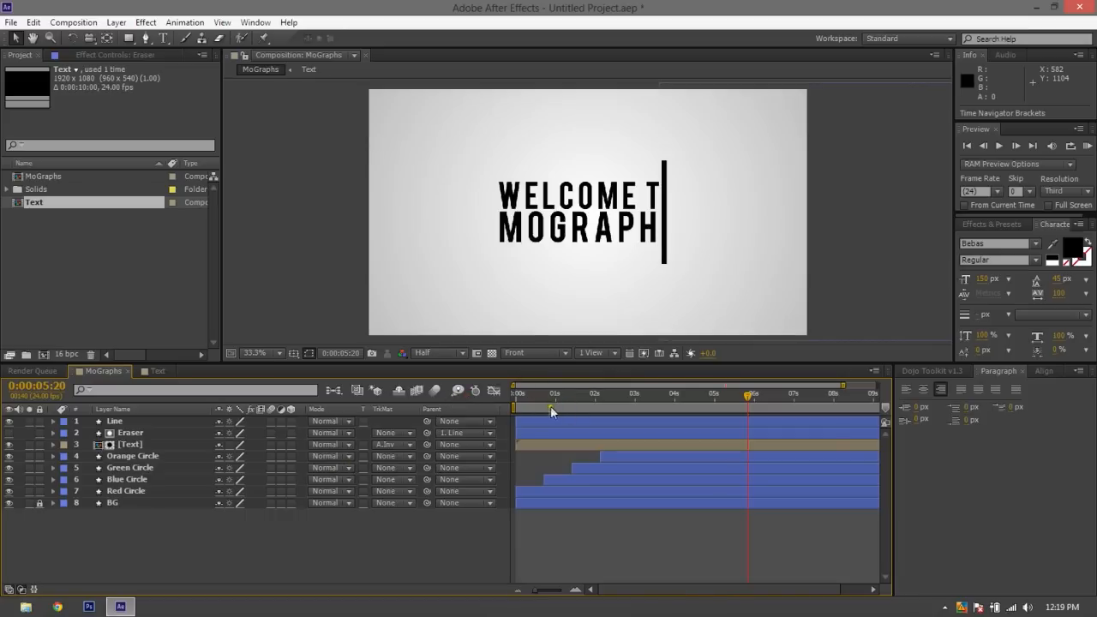
Play back the animation from 0:00:00:00 through the title wipe to check the thinner line
drag(551, 401, 396, 431)
key(space)
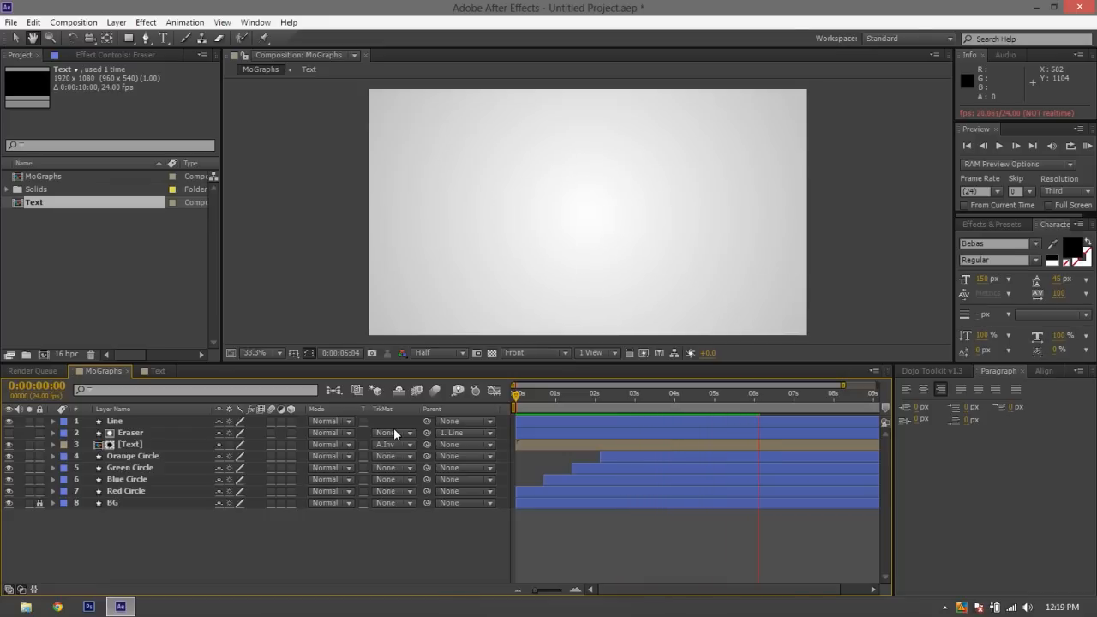
key(space)
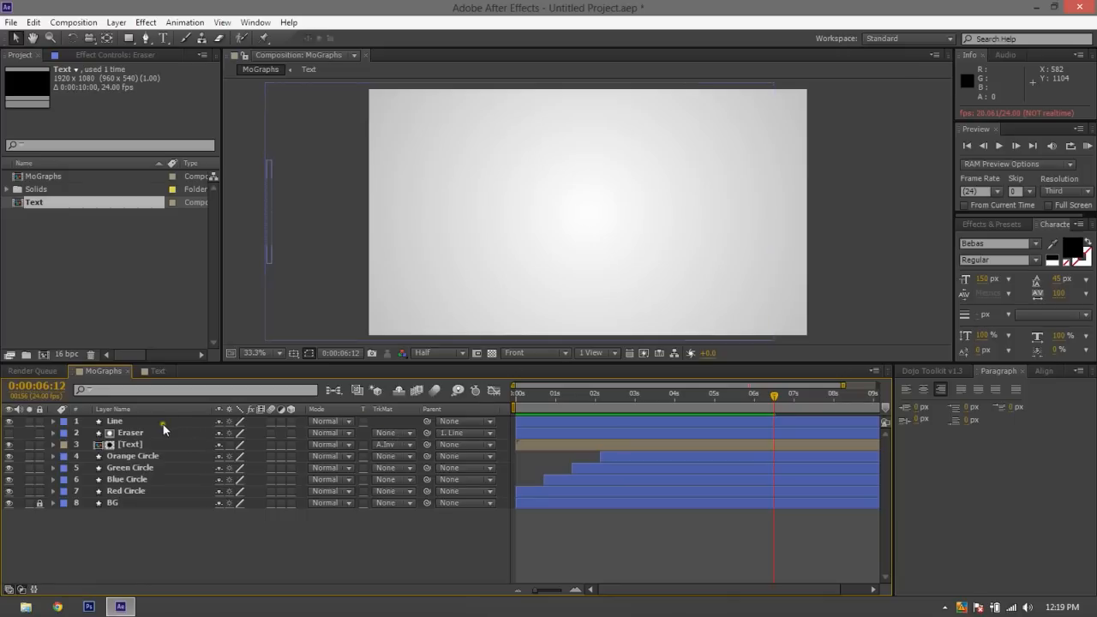
click(133, 454)
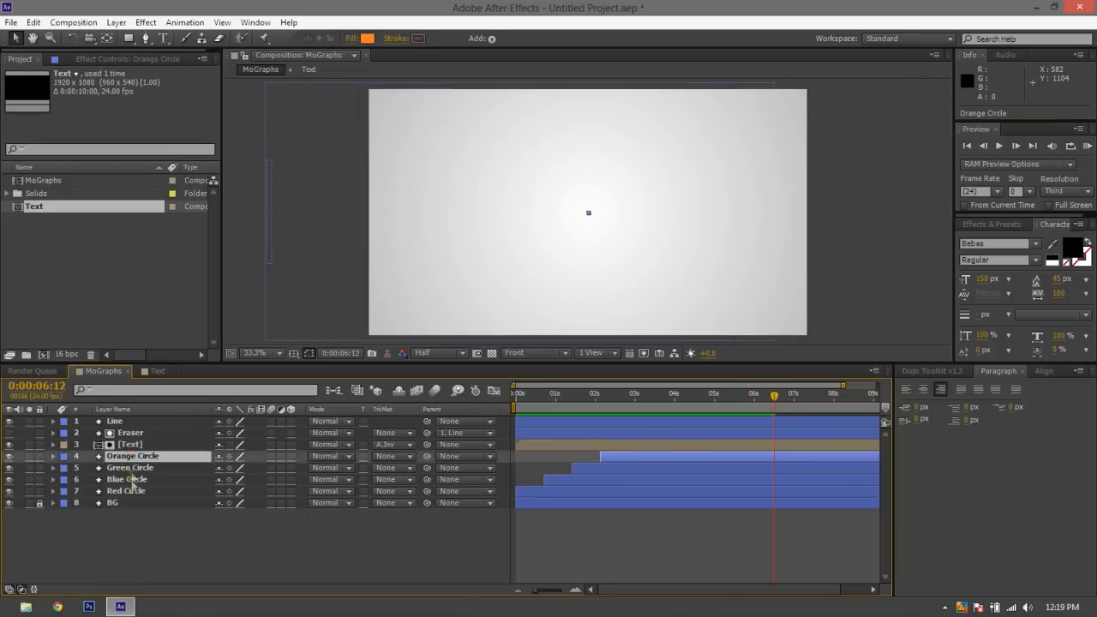
click(121, 562)
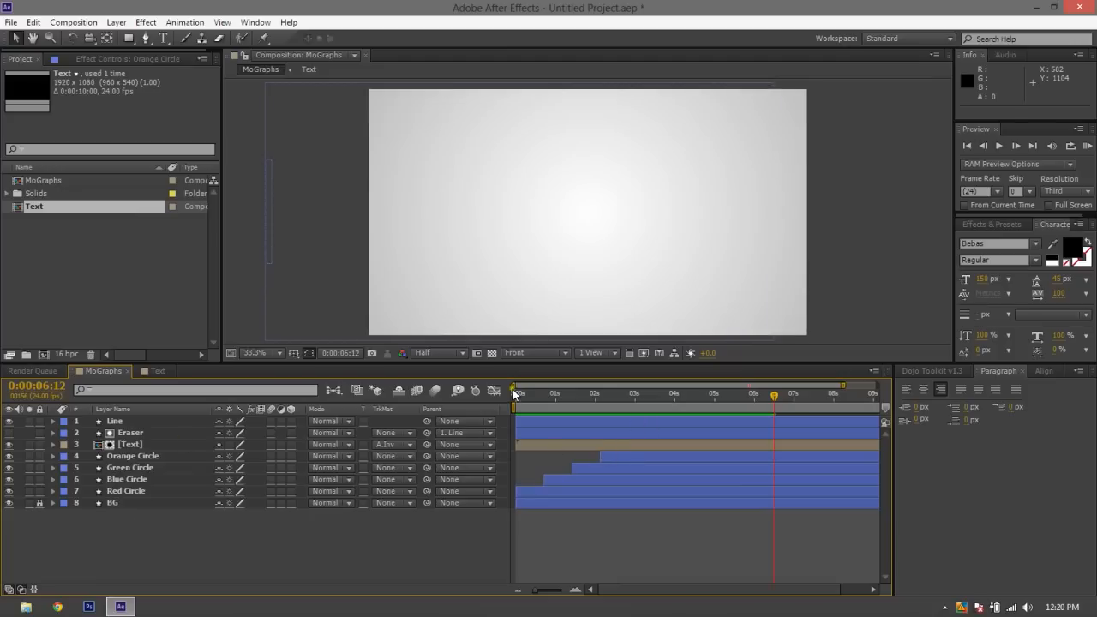
Replay the opening red circle animation from 0:00:00:00 and stop at 0:00:01:05
drag(528, 403, 471, 396)
key(space)
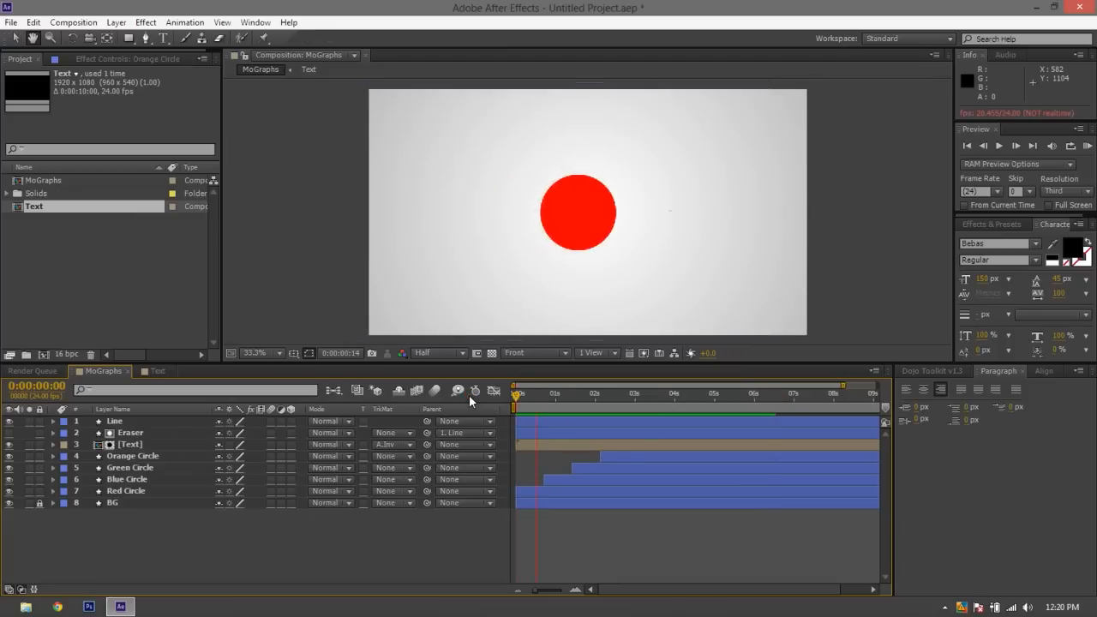
key(space)
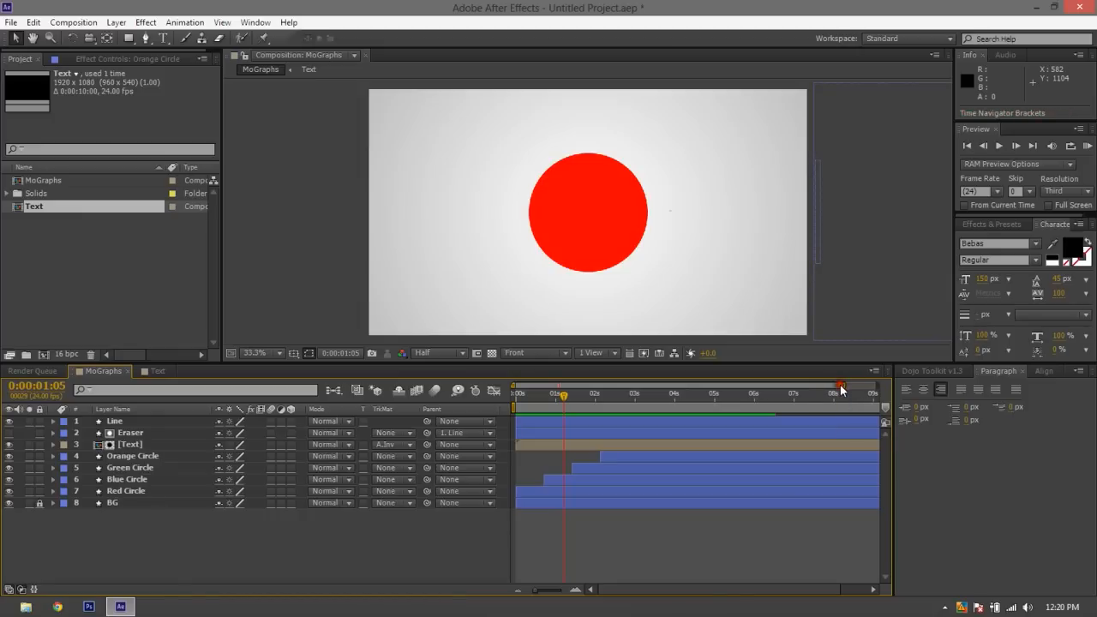
Show the full 10-second timeline, reveal the Line layer's Position keyframes and end the work area at 0:00:06:17
drag(842, 386, 876, 386)
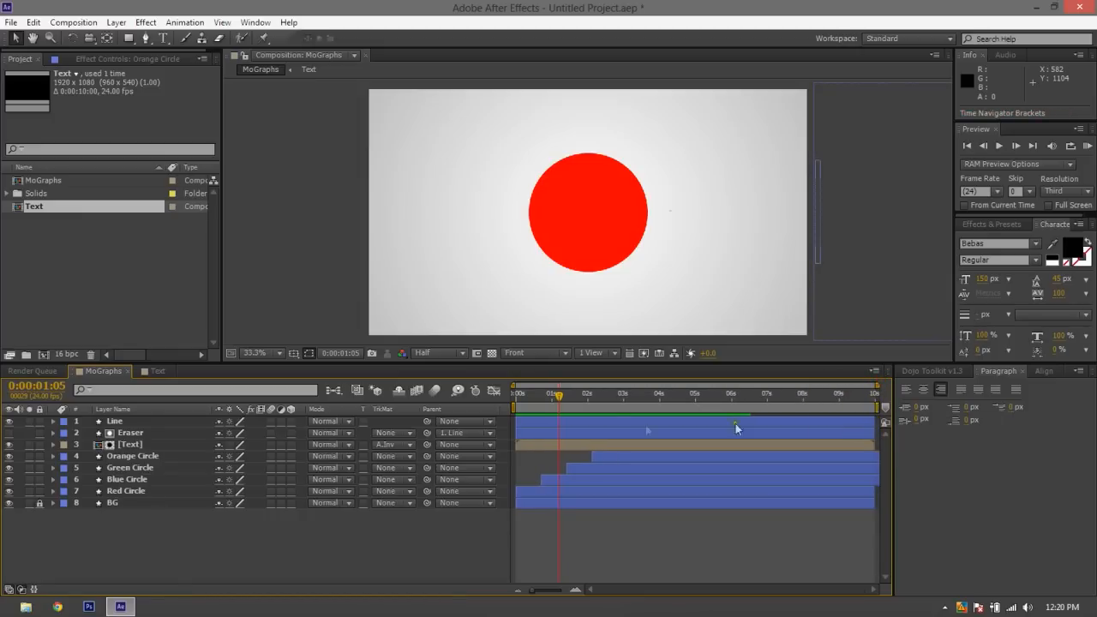
click(602, 419)
key(p)
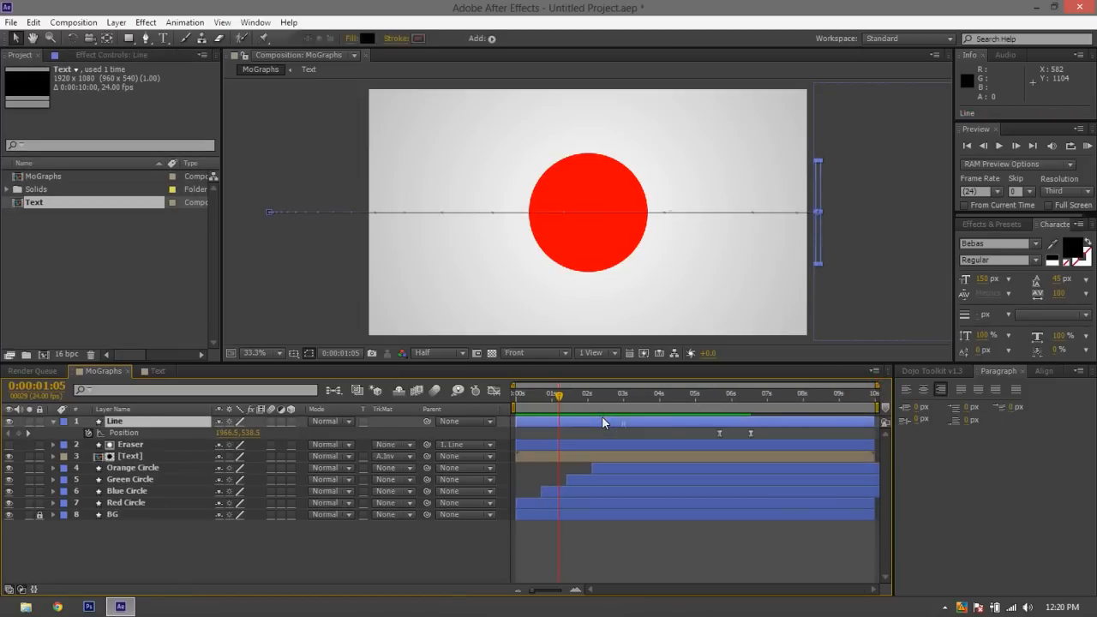
drag(876, 402, 762, 401)
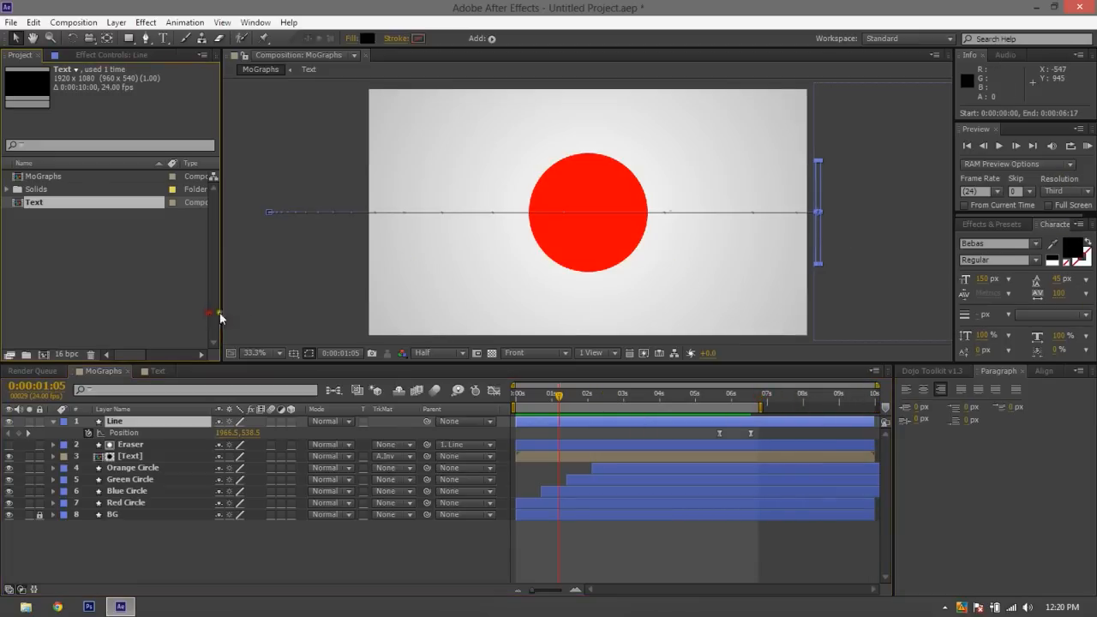
click(249, 315)
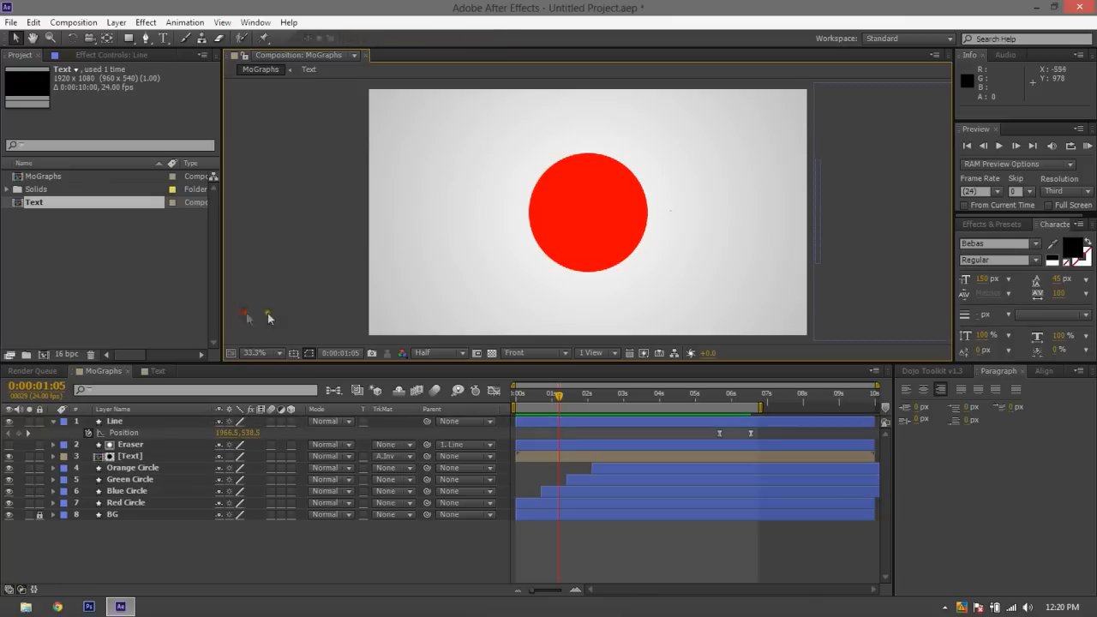
Return the playhead to 0:00:00:00 and run a RAM preview of the work area
click(730, 397)
drag(731, 398, 517, 396)
click(1088, 146)
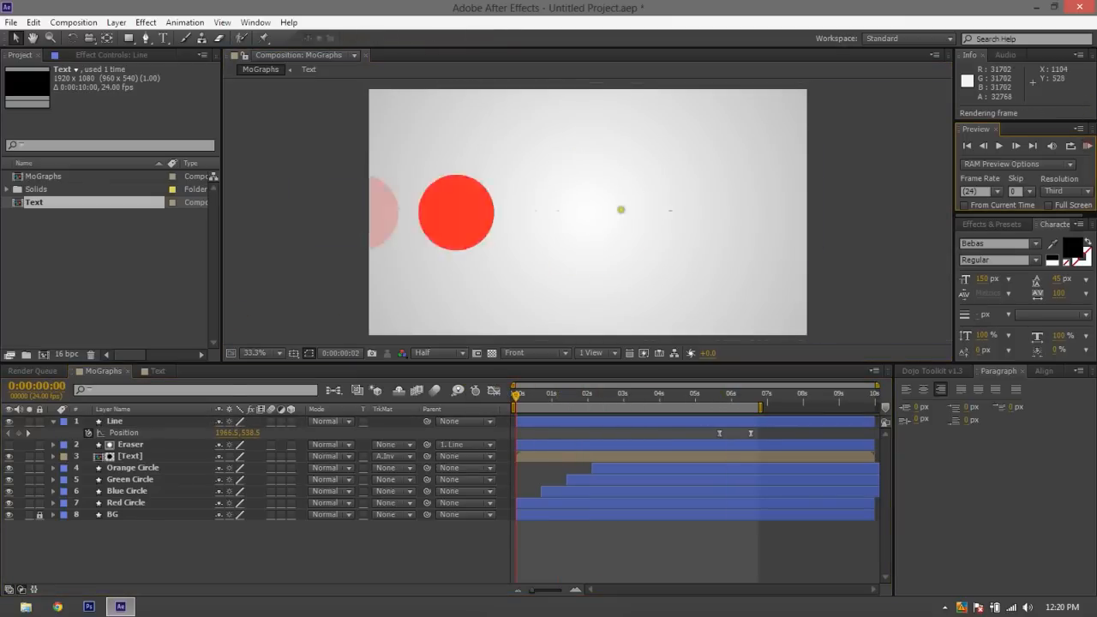